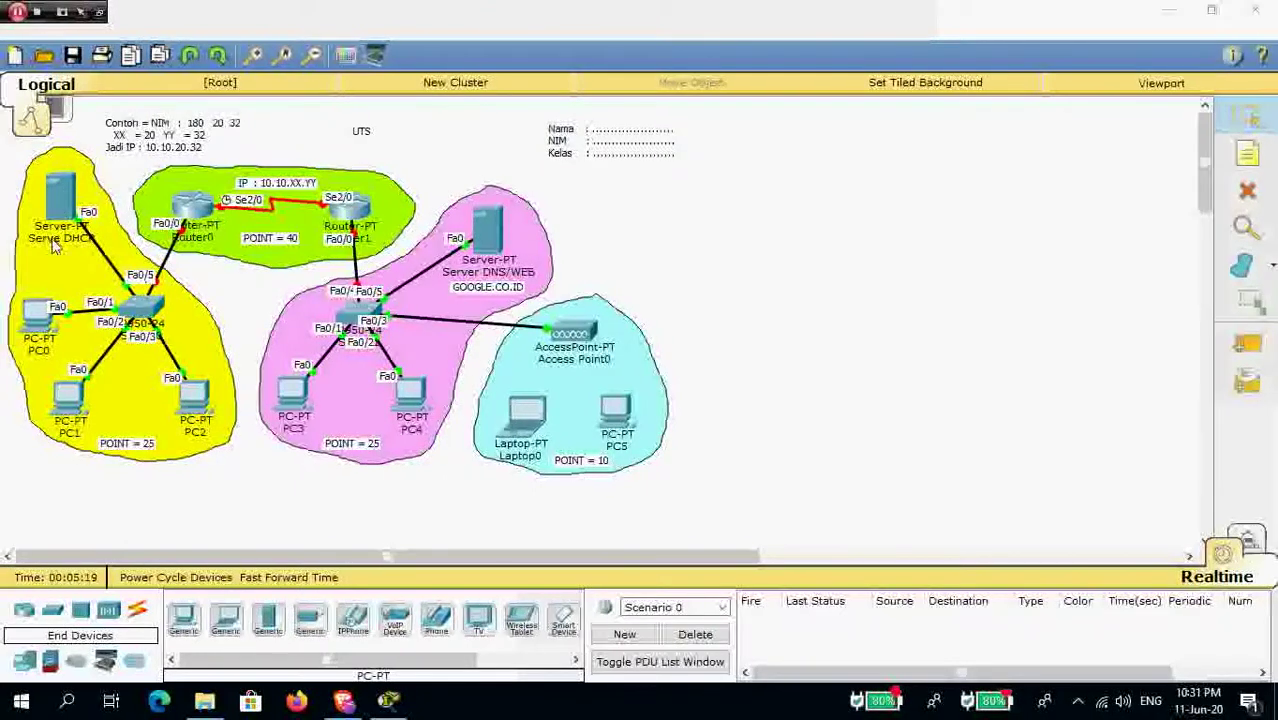
Correct the DHCP server's label in the yellow area to Server DHCP.
{"action": "left_click", "coordinate": [68, 241]}
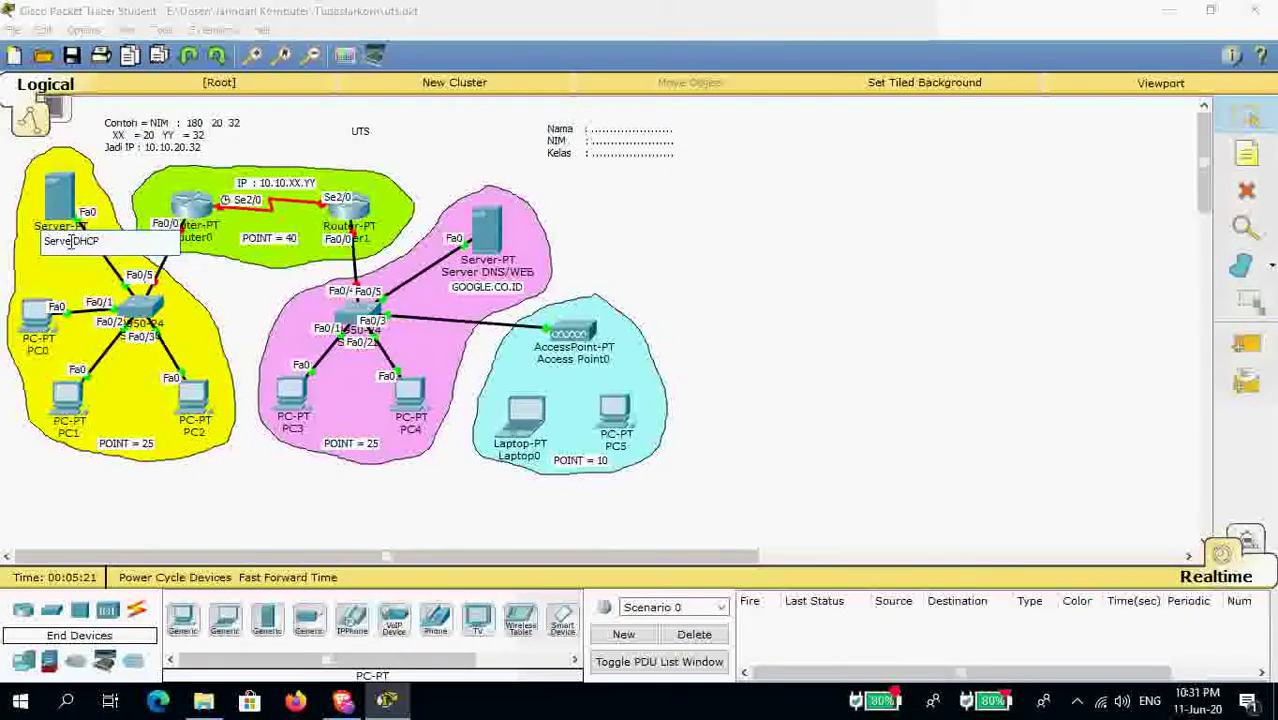
{"action": "left_click", "coordinate": [113, 205]}
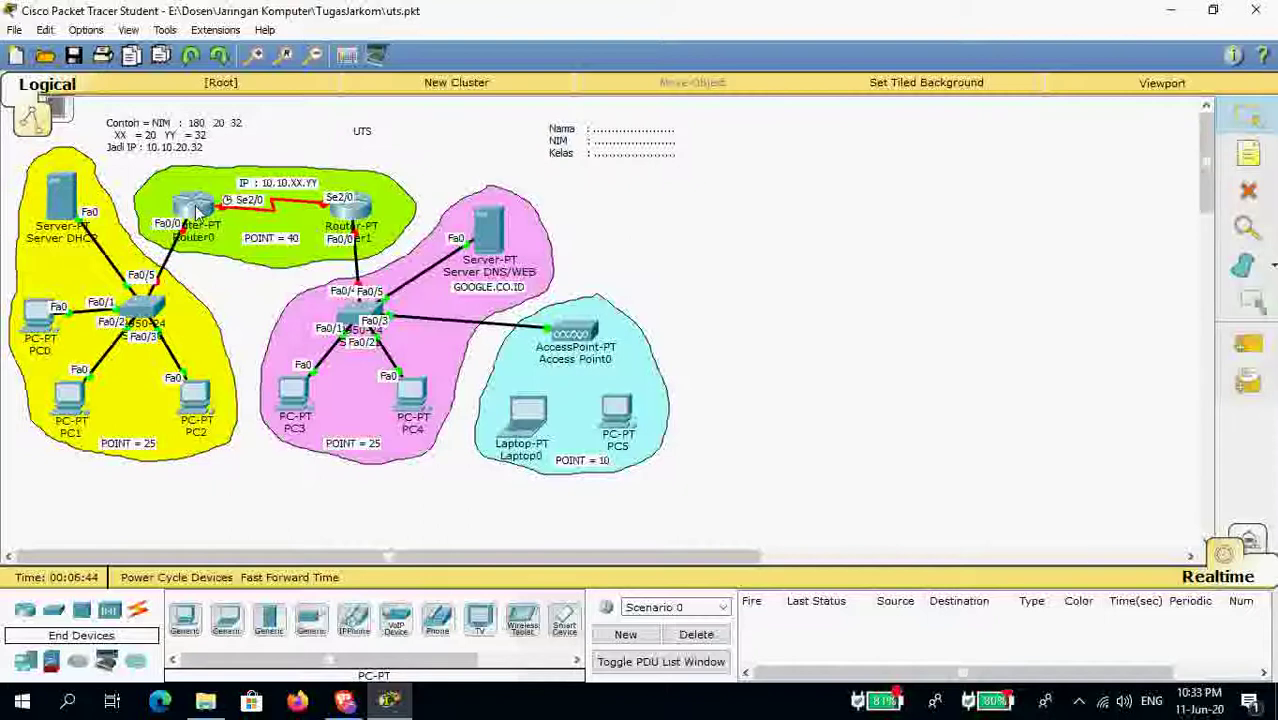
Change the IP note between the two routers to IP : 10.10.20.32/8 and move it above Router0.
{"action": "mouse_move", "coordinate": [198, 209]}
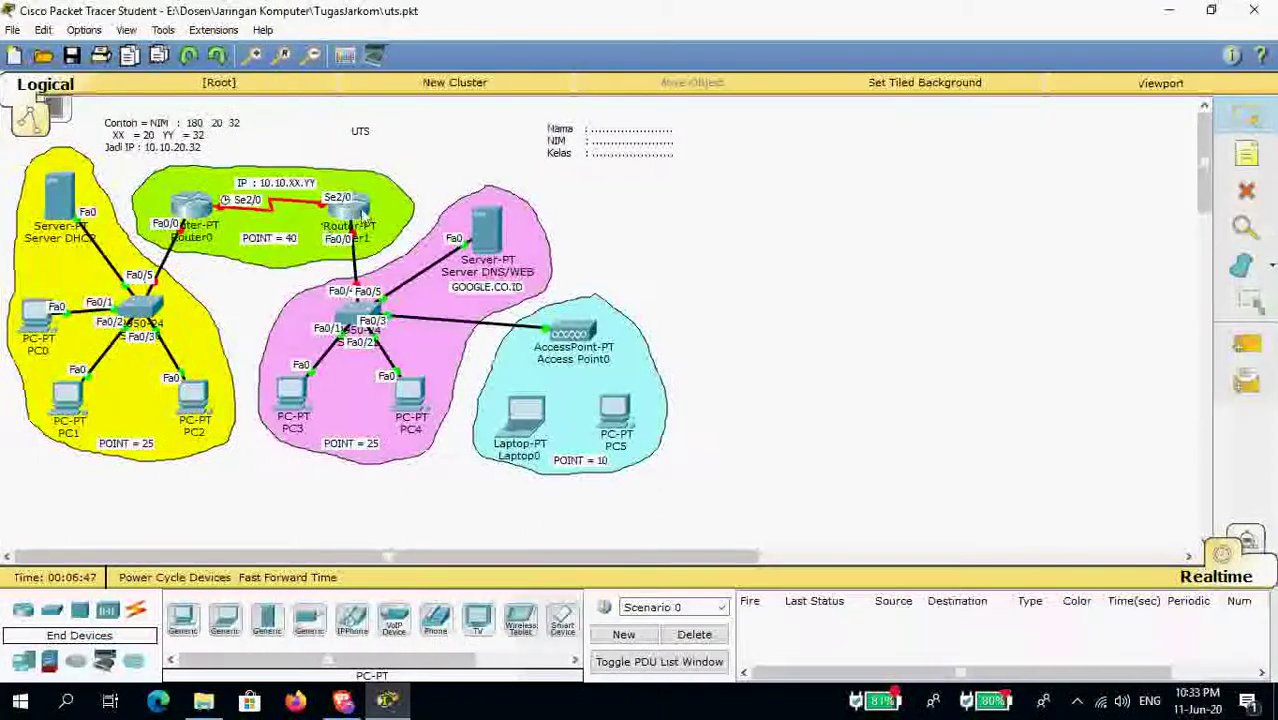
{"action": "mouse_move", "coordinate": [350, 213]}
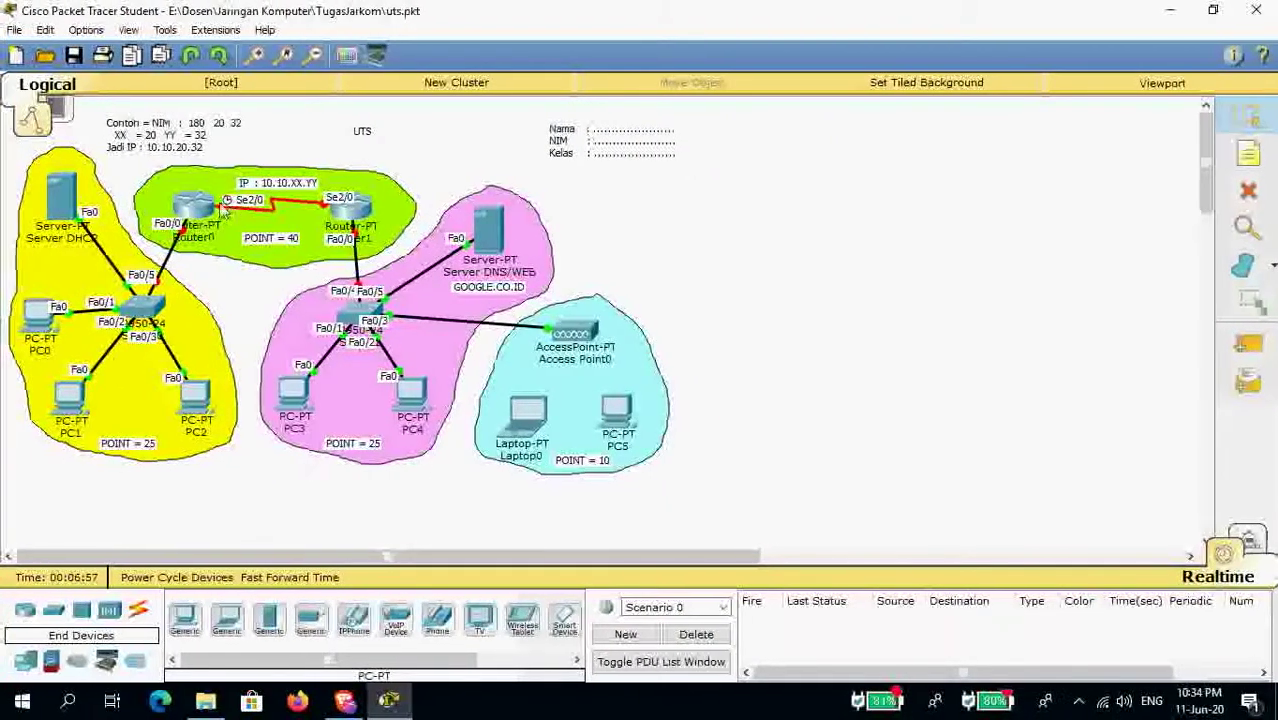
{"action": "double_click", "coordinate": [291, 185]}
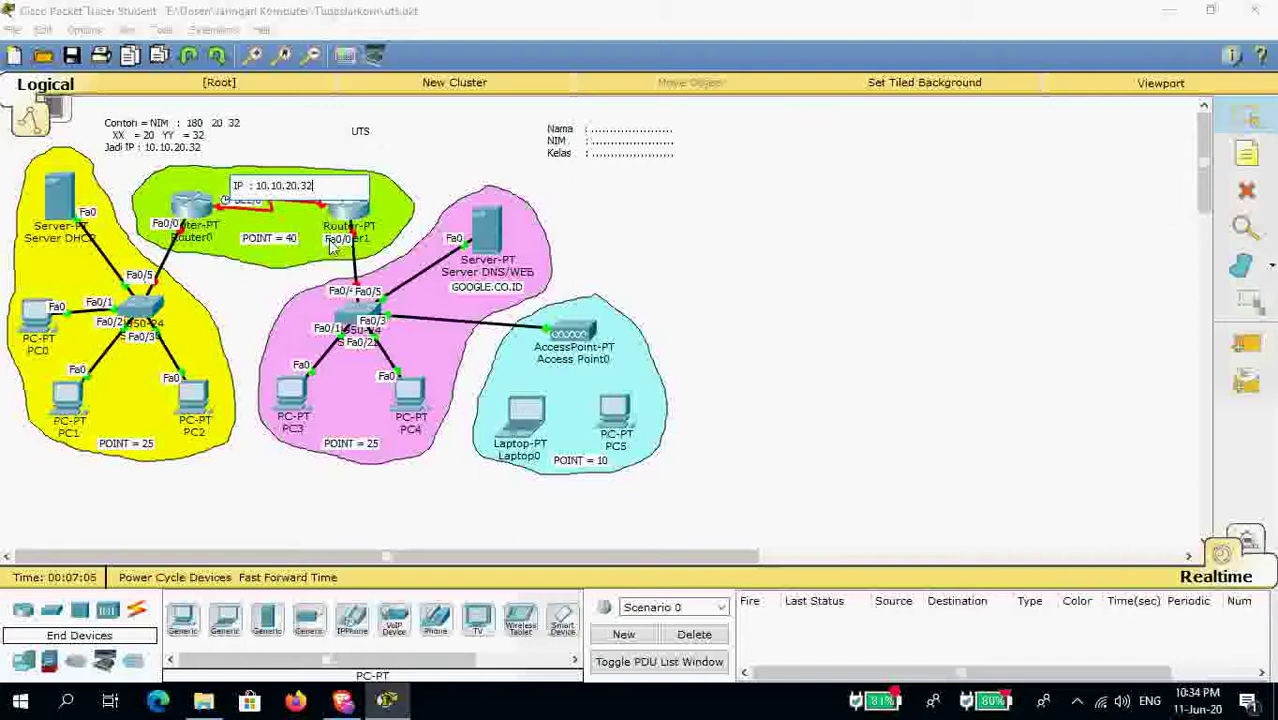
{"action": "type", "text": "/8"}
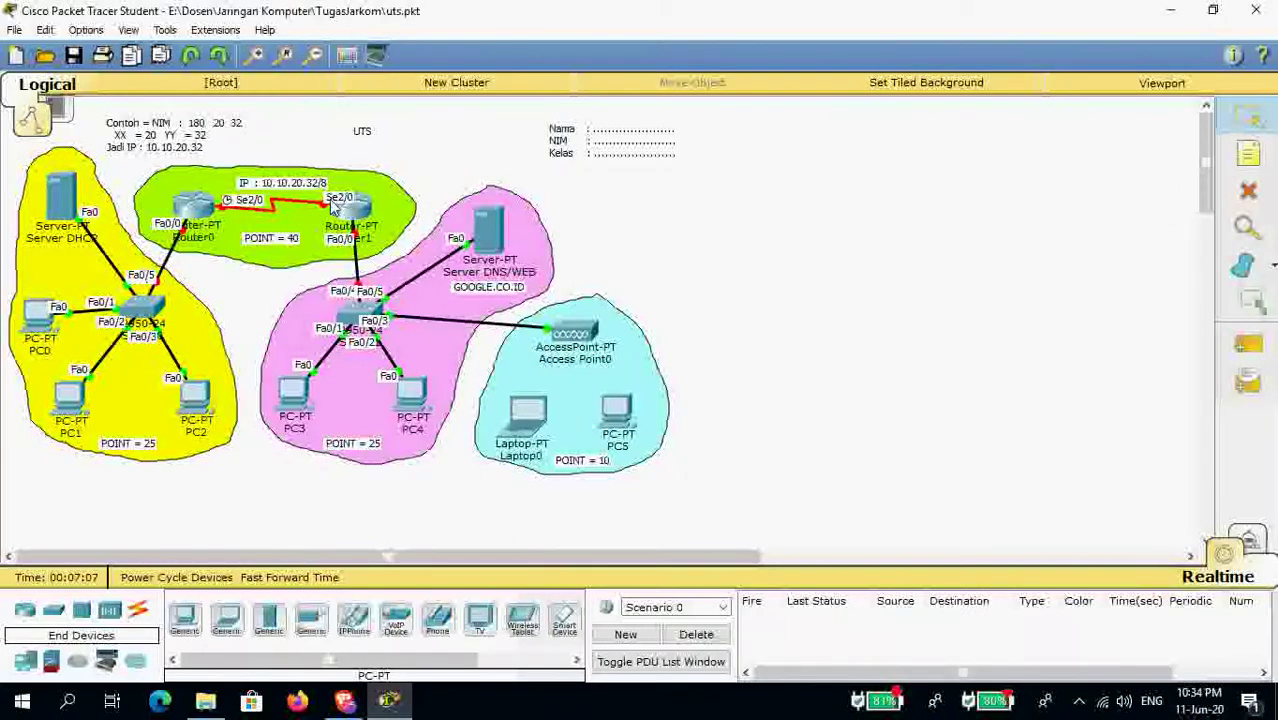
{"action": "left_click_drag", "start_coordinate": [312, 191], "coordinate": [246, 193]}
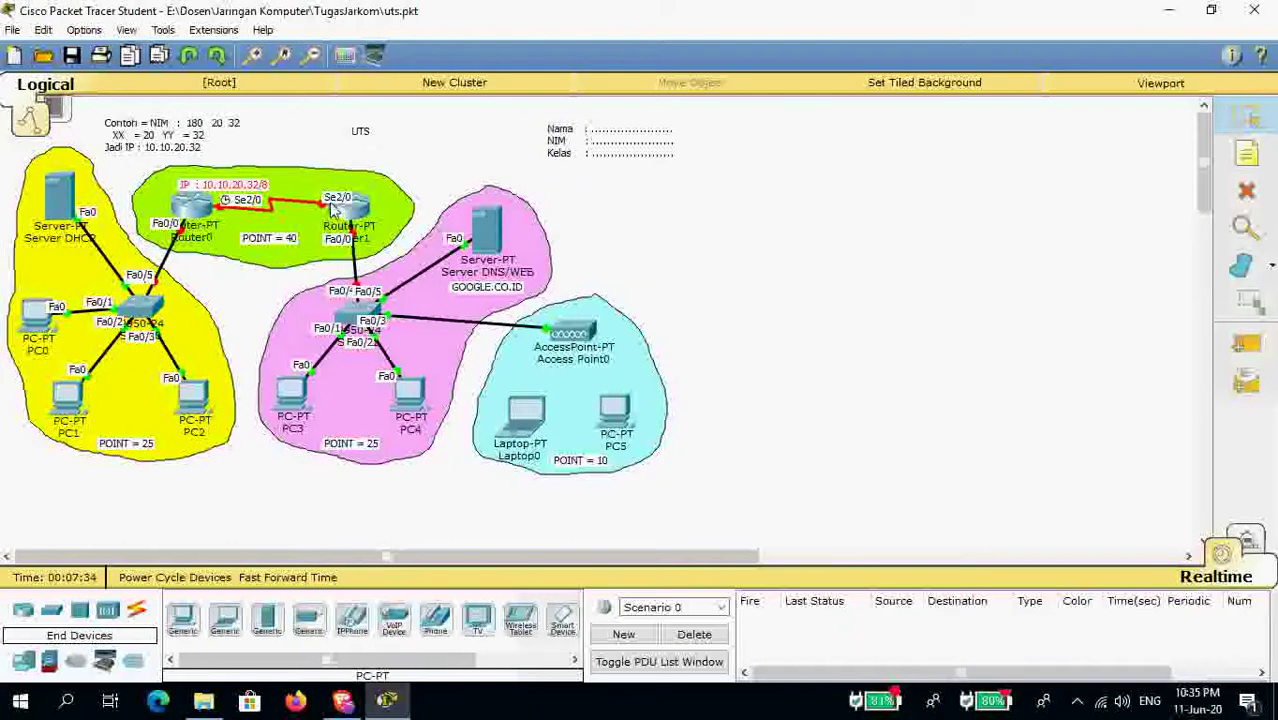
Duplicate Router0's IP note as a new note reading IP : 10.10.20.35/8 and position it above Router1.
{"action": "mouse_move", "coordinate": [333, 210]}
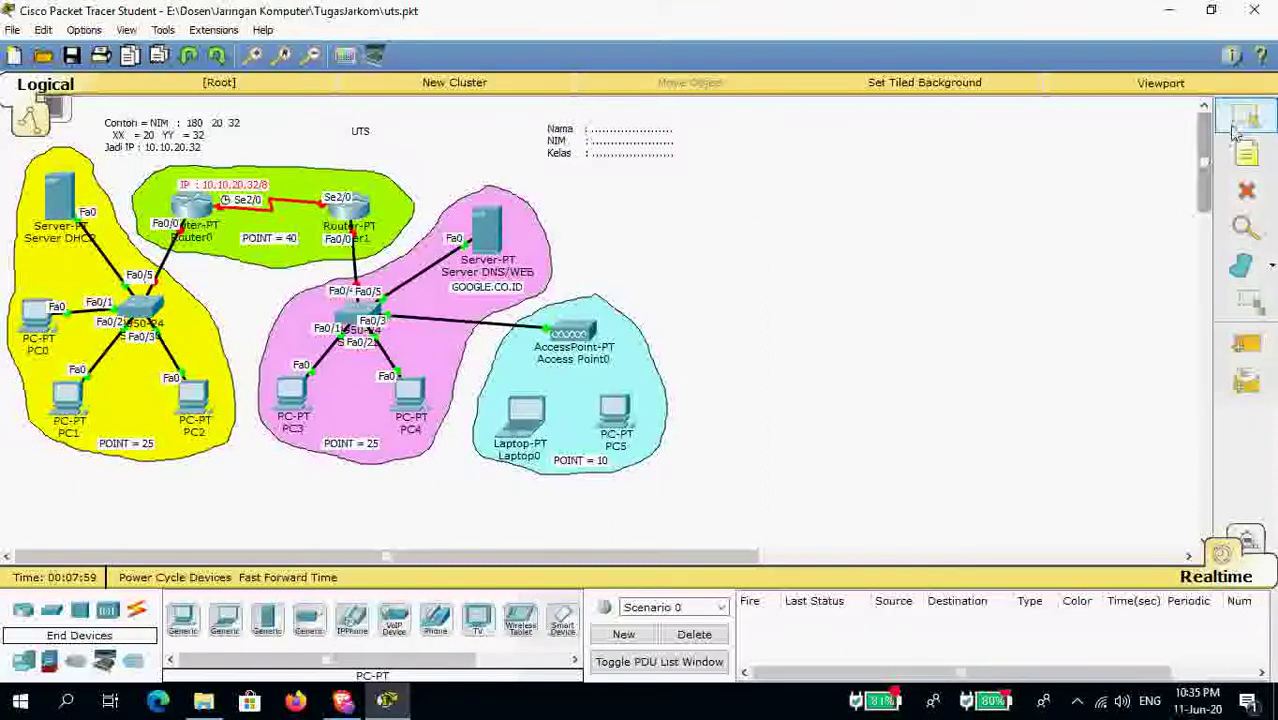
{"action": "double_click", "coordinate": [258, 196]}
{"action": "key", "text": "ctrl+a"}
{"action": "key", "text": "ctrl+c"}
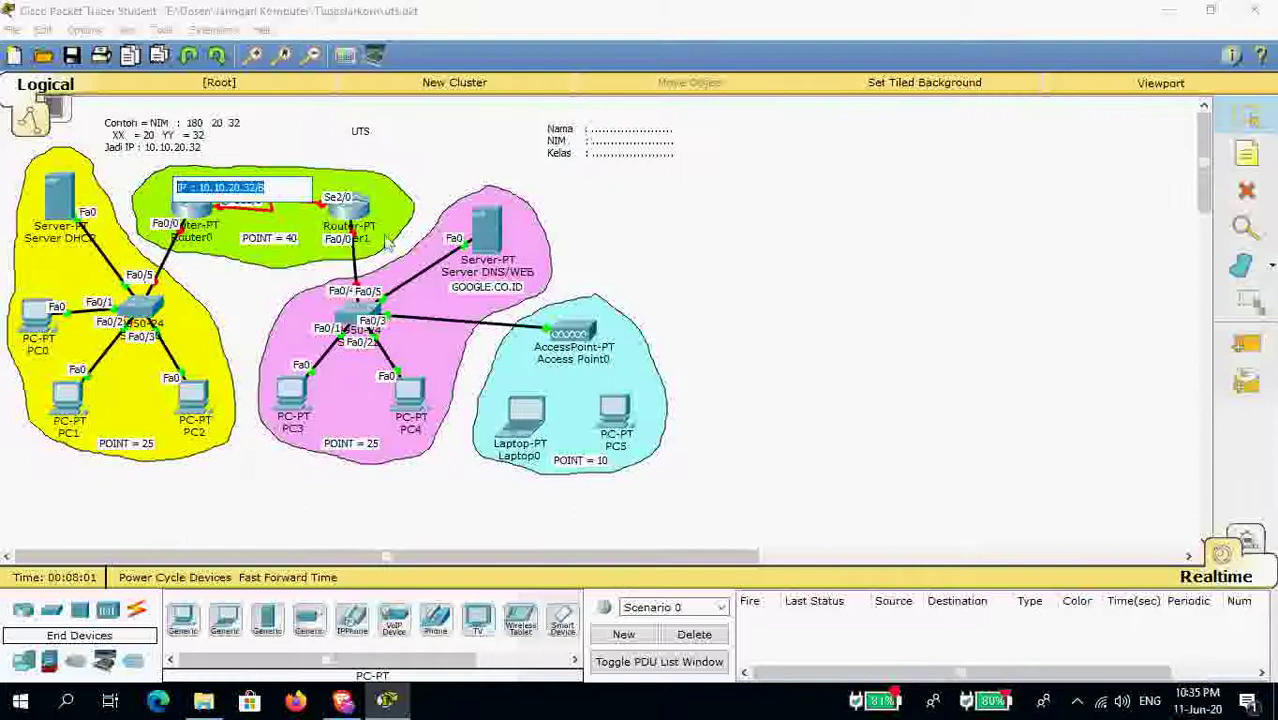
{"action": "left_click", "coordinate": [1245, 155]}
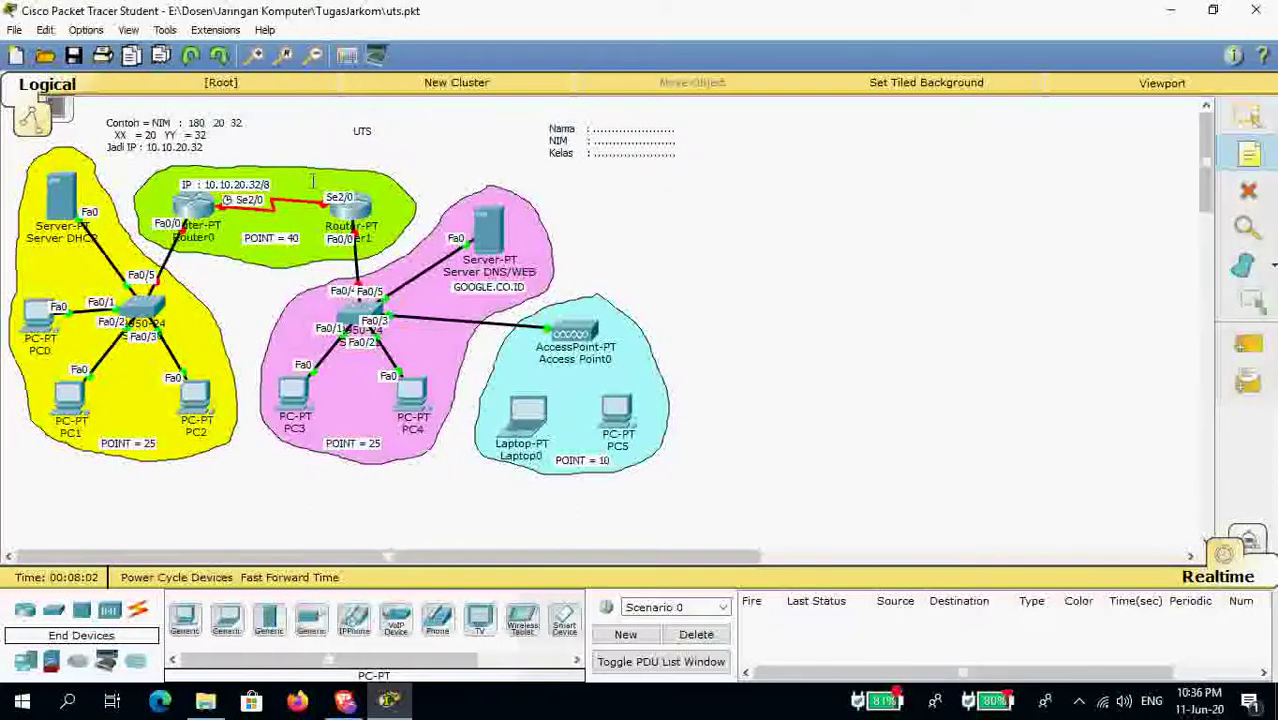
{"action": "left_click", "coordinate": [310, 188]}
{"action": "key", "text": "ctrl+v"}
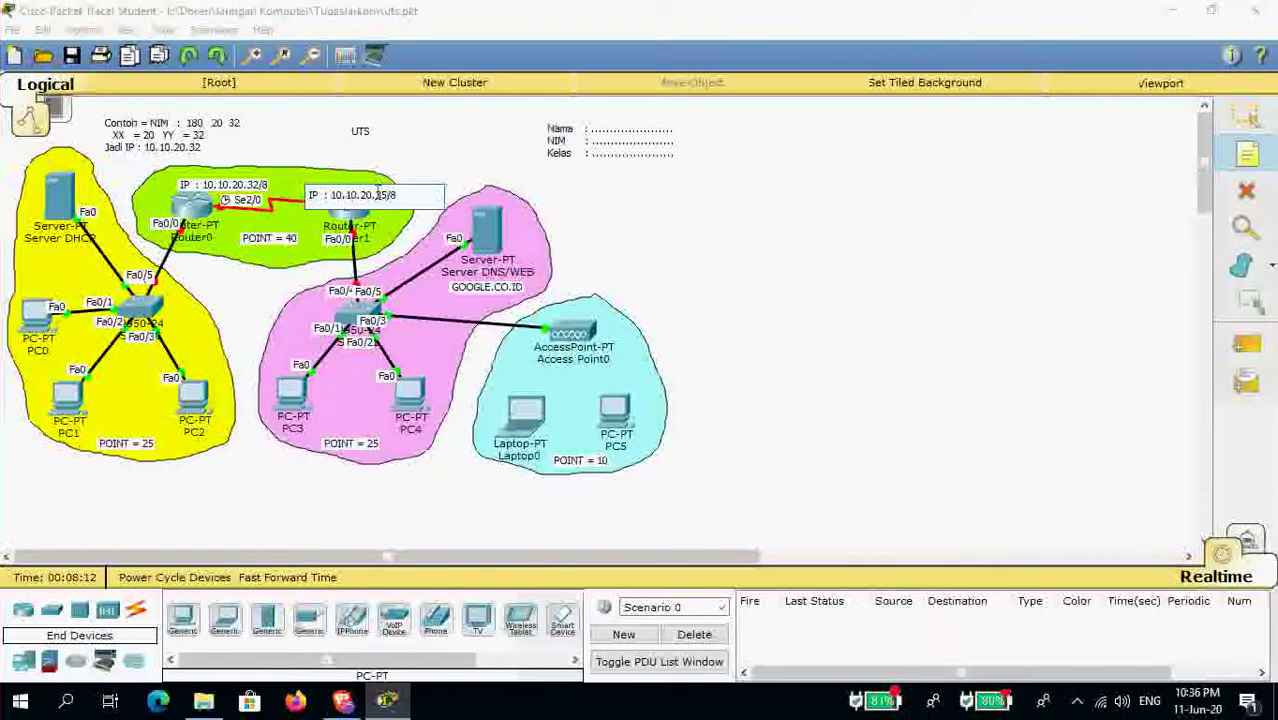
{"action": "left_click", "coordinate": [1245, 117]}
{"action": "left_click_drag", "start_coordinate": [357, 193], "coordinate": [335, 186]}
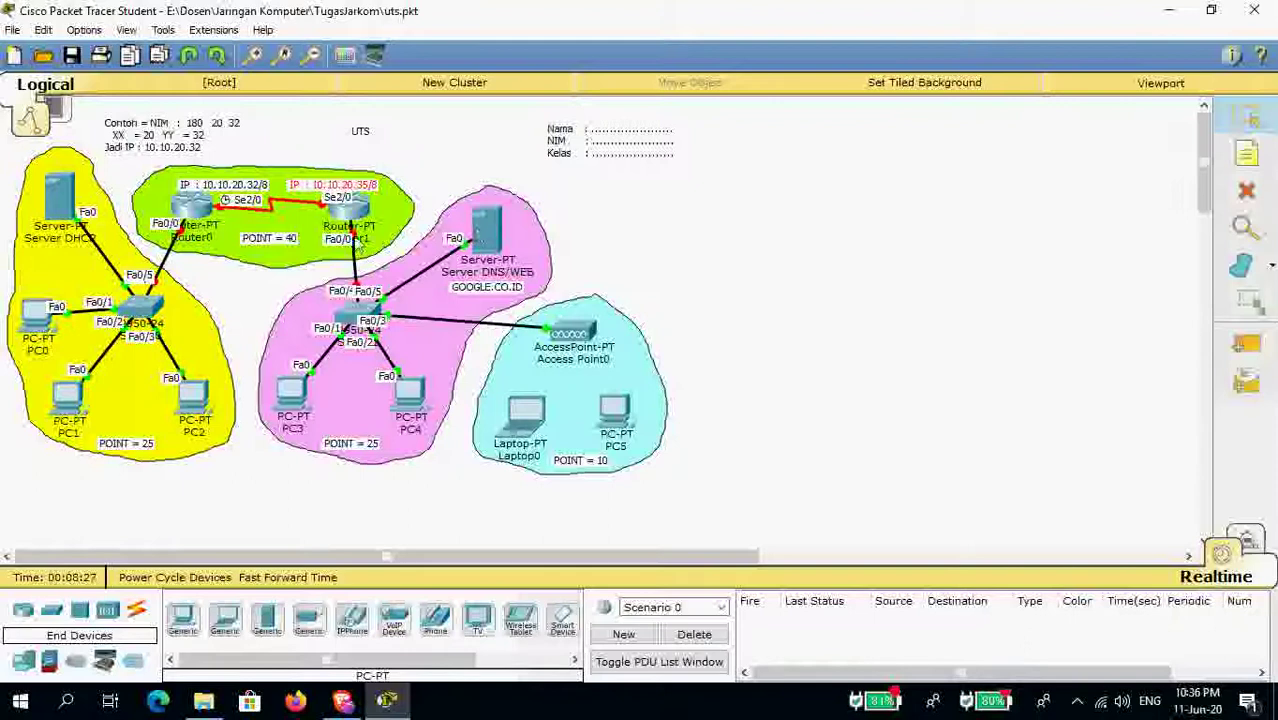
Add a note reading IP : 192.168.1.2/24 and position it just above the DHCP server.
{"action": "mouse_move", "coordinate": [358, 250]}
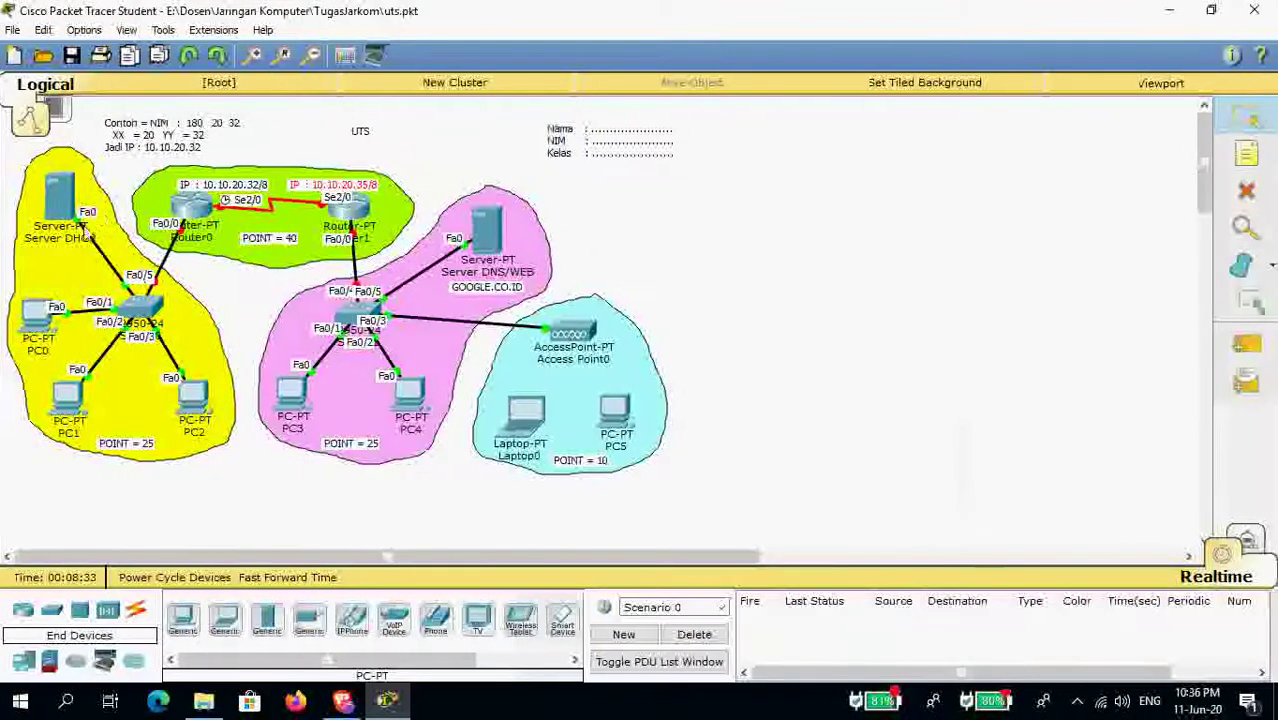
{"action": "left_click", "coordinate": [1241, 155]}
{"action": "left_click", "coordinate": [33, 167]}
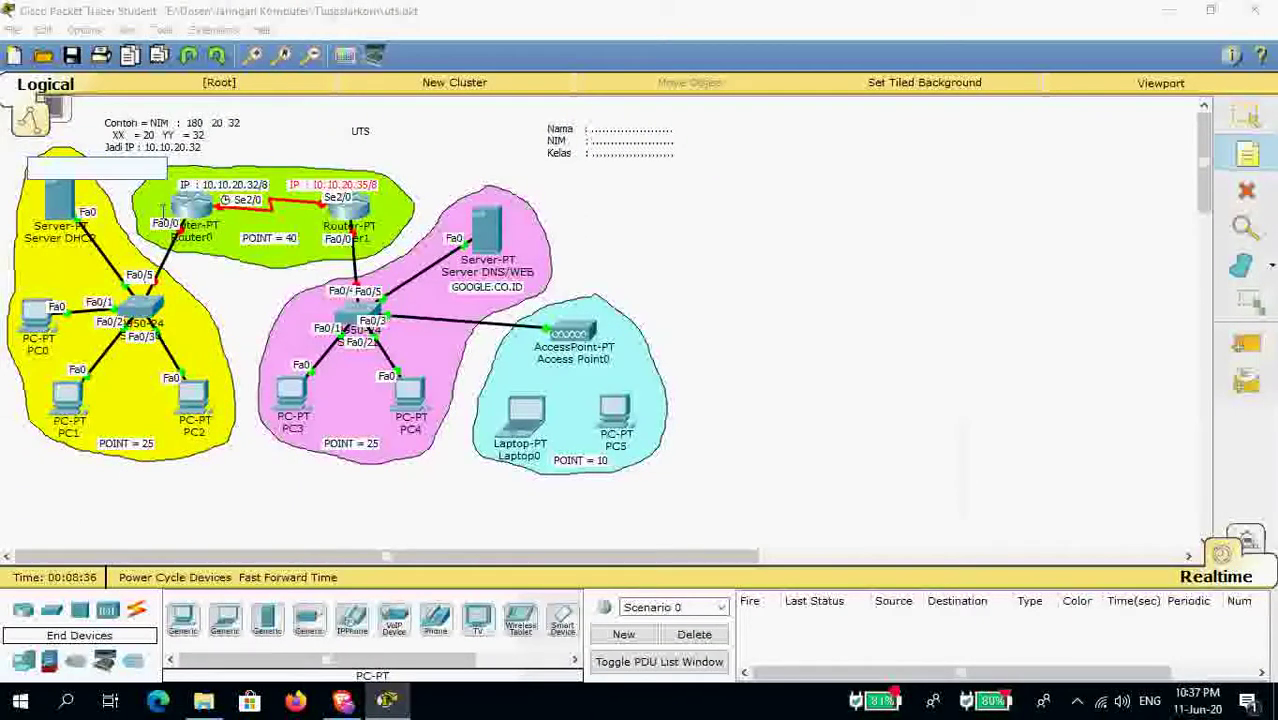
{"action": "type", "text": "IP : 10.10.20.32/8"}
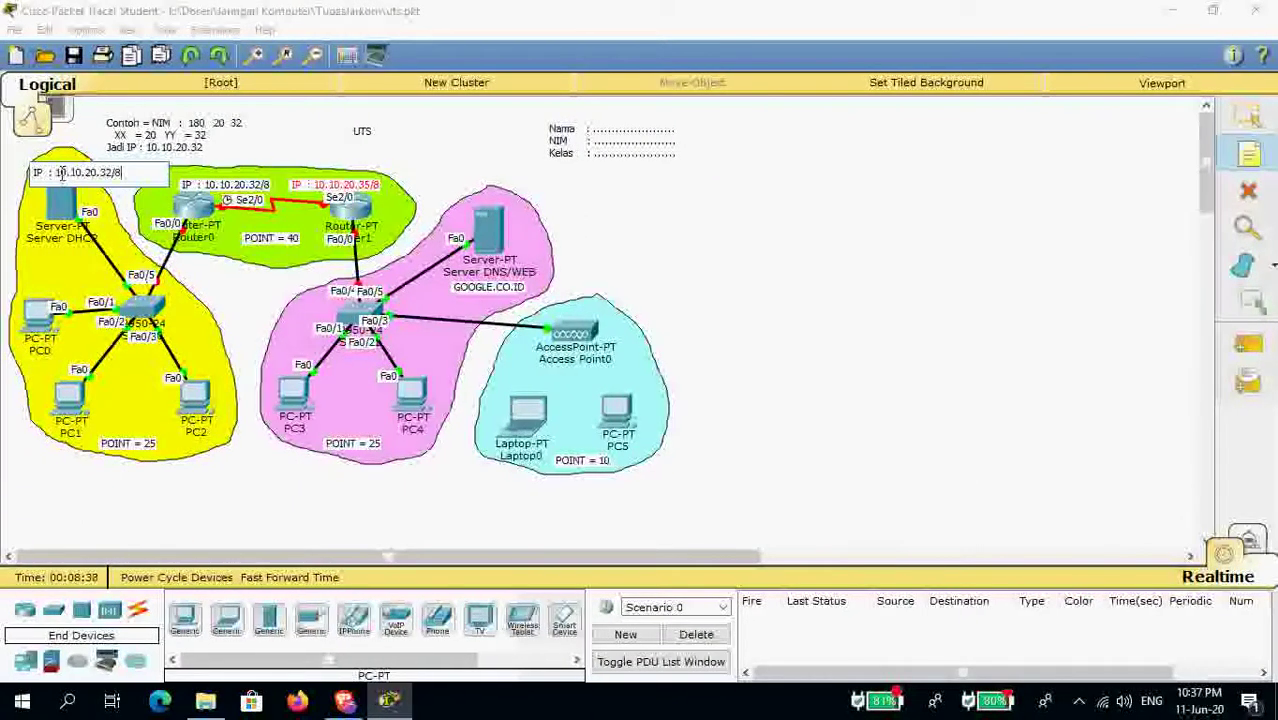
{"action": "left_click_drag", "start_coordinate": [61, 172], "coordinate": [204, 176]}
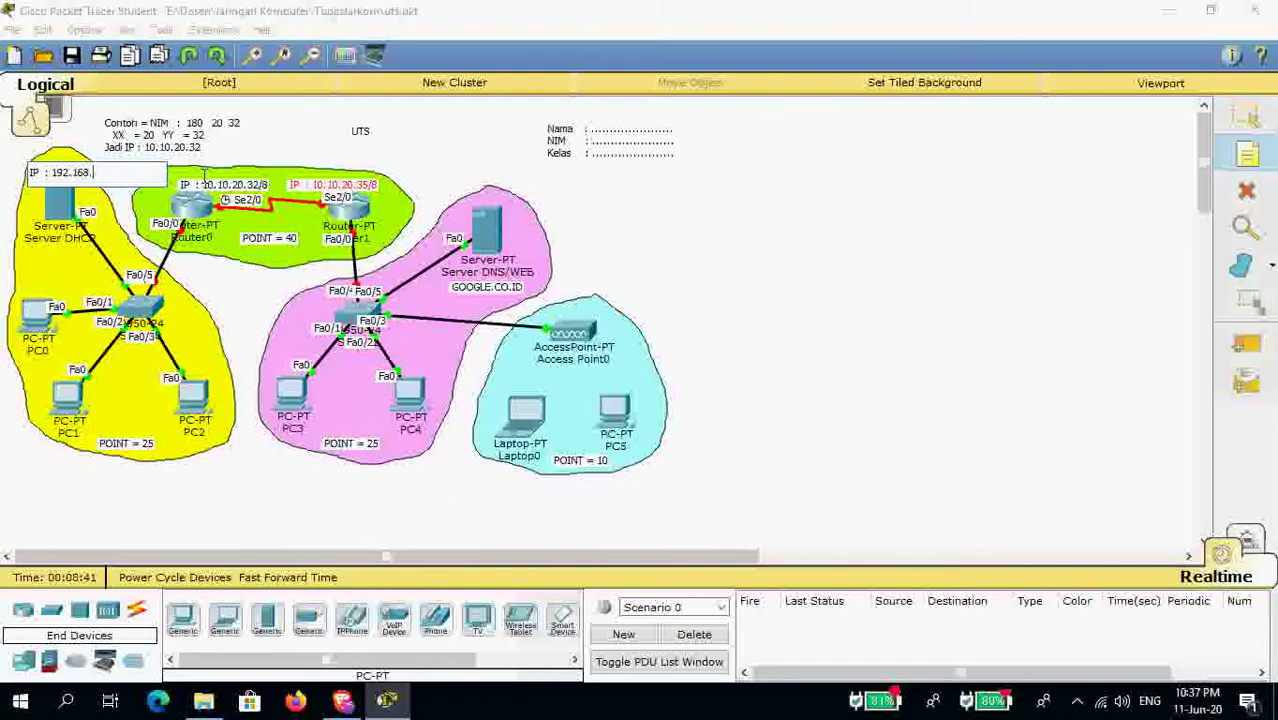
{"action": "type", "text": "92.168.1.2/24"}
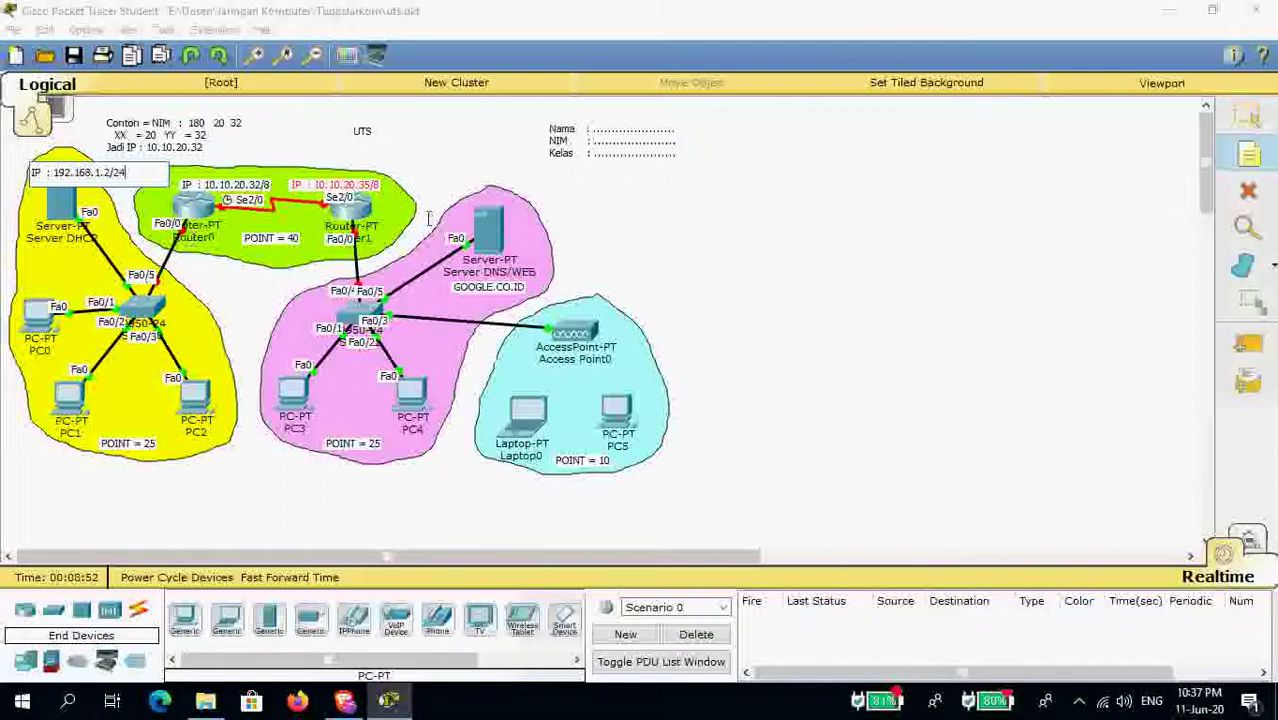
{"action": "left_click", "coordinate": [1236, 120]}
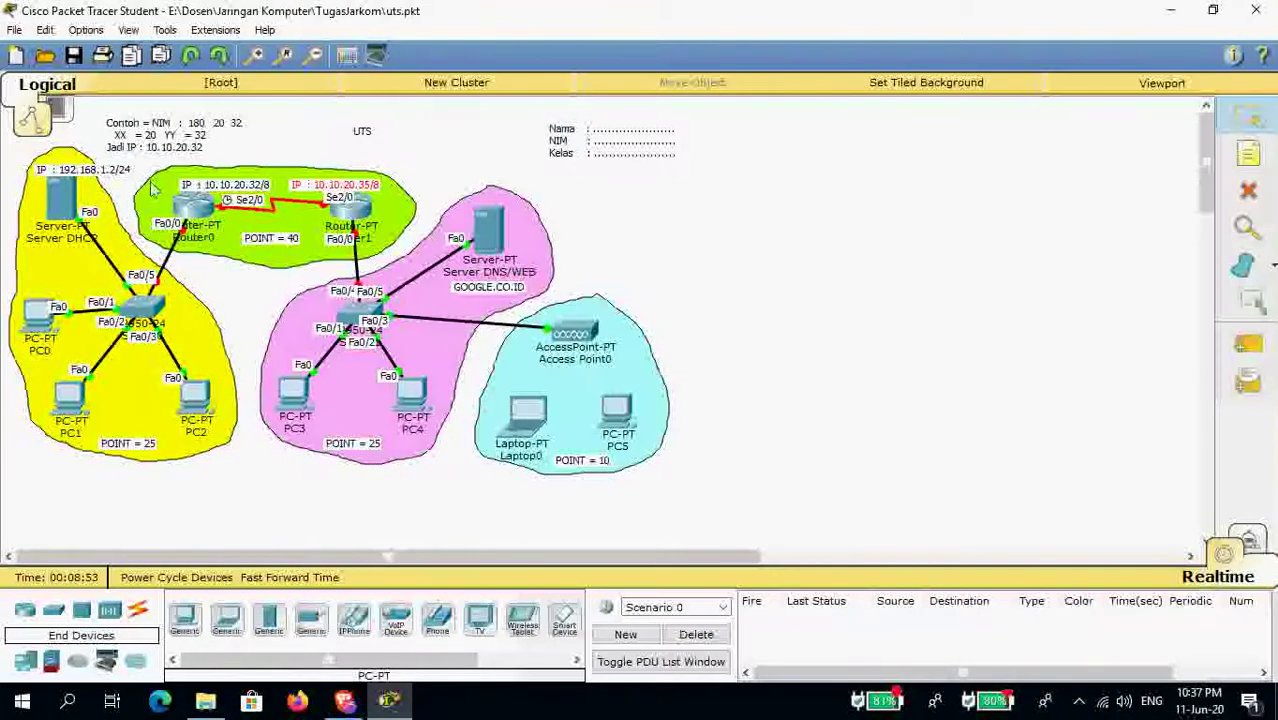
{"action": "left_click_drag", "start_coordinate": [117, 176], "coordinate": [110, 174]}
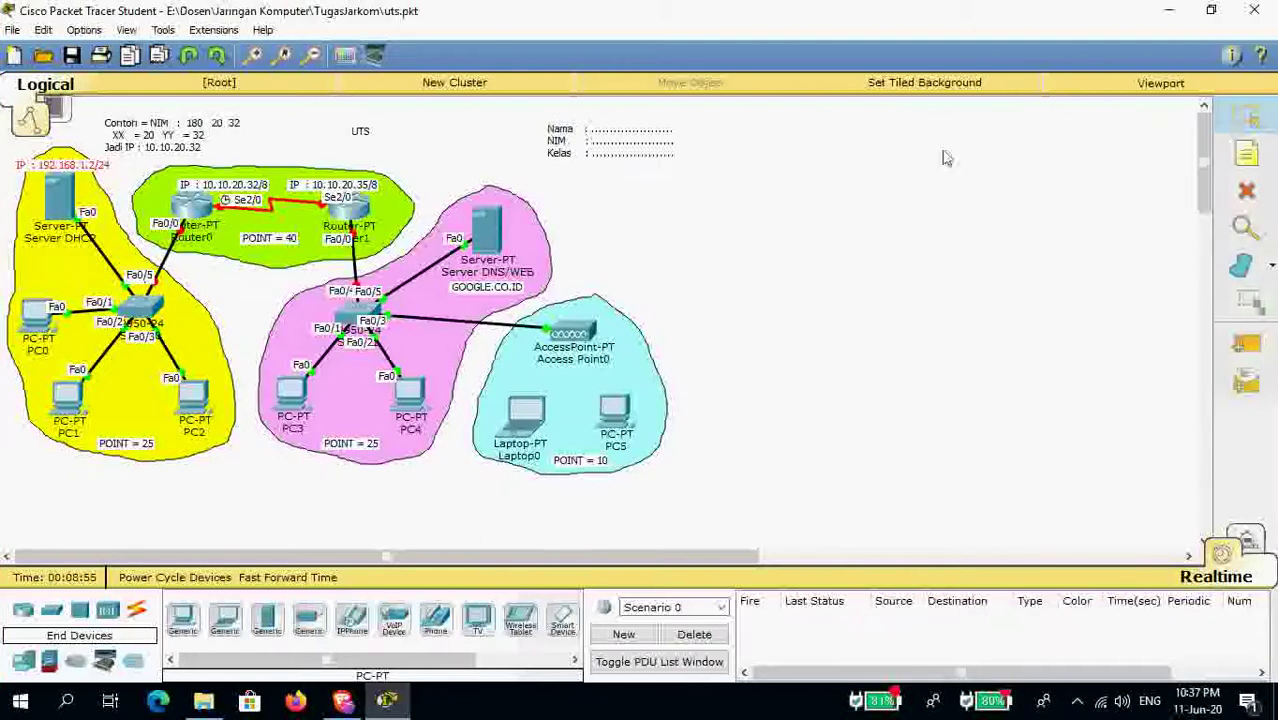
Duplicate the DHCP server's IP note as IP : 192.168.1.1 and position it beside Router0's Fa0/0 port.
{"action": "double_click", "coordinate": [47, 168]}
{"action": "left_click_drag", "start_coordinate": [106, 168], "coordinate": [12, 168]}
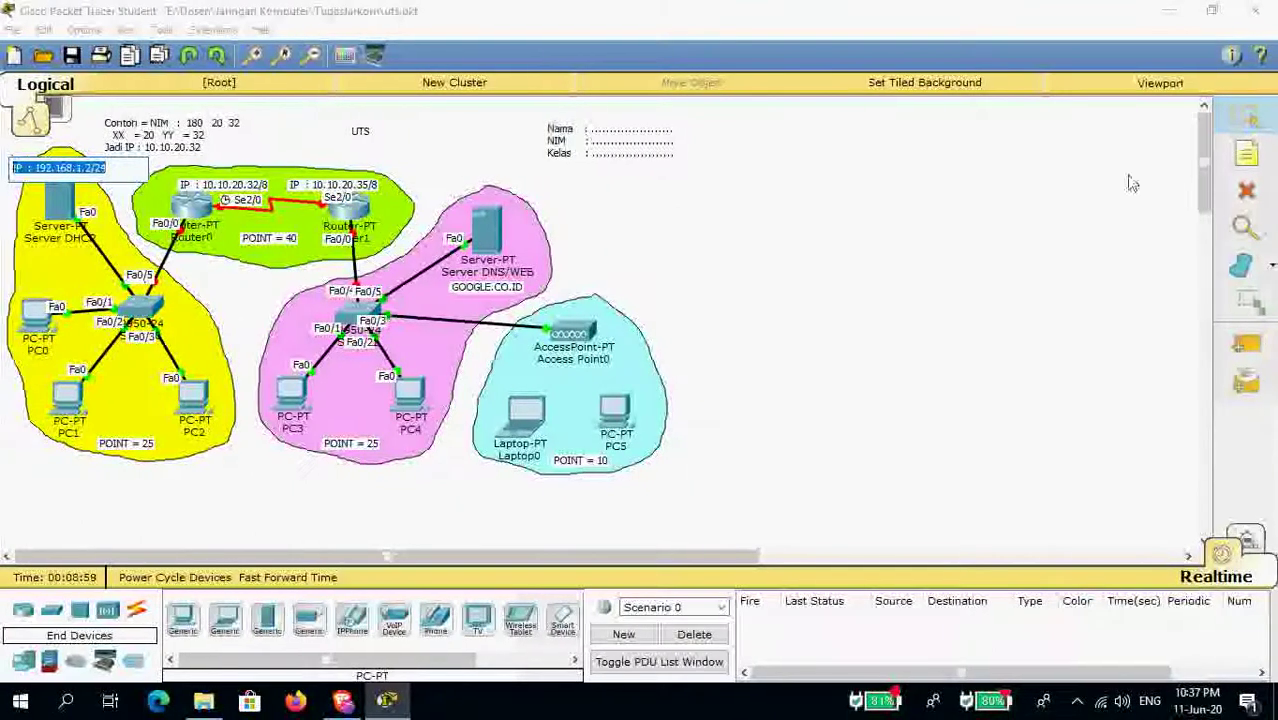
{"action": "left_click", "coordinate": [1245, 152]}
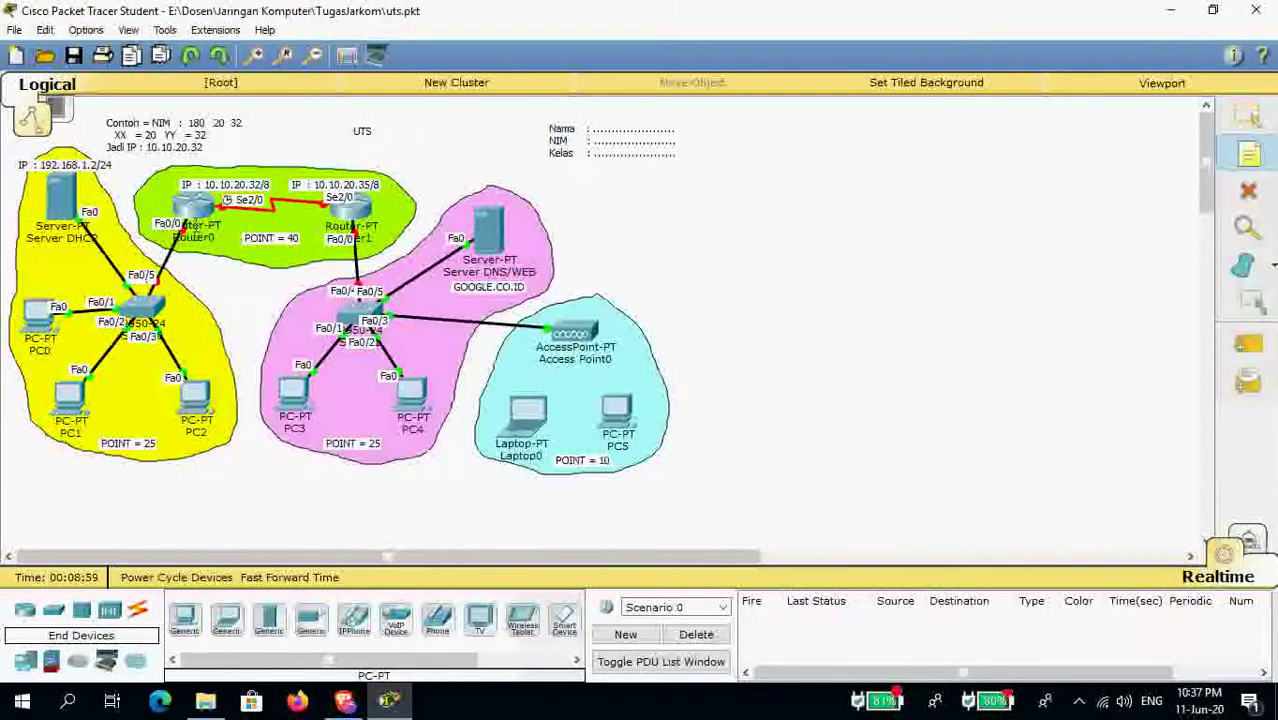
{"action": "left_click", "coordinate": [135, 220]}
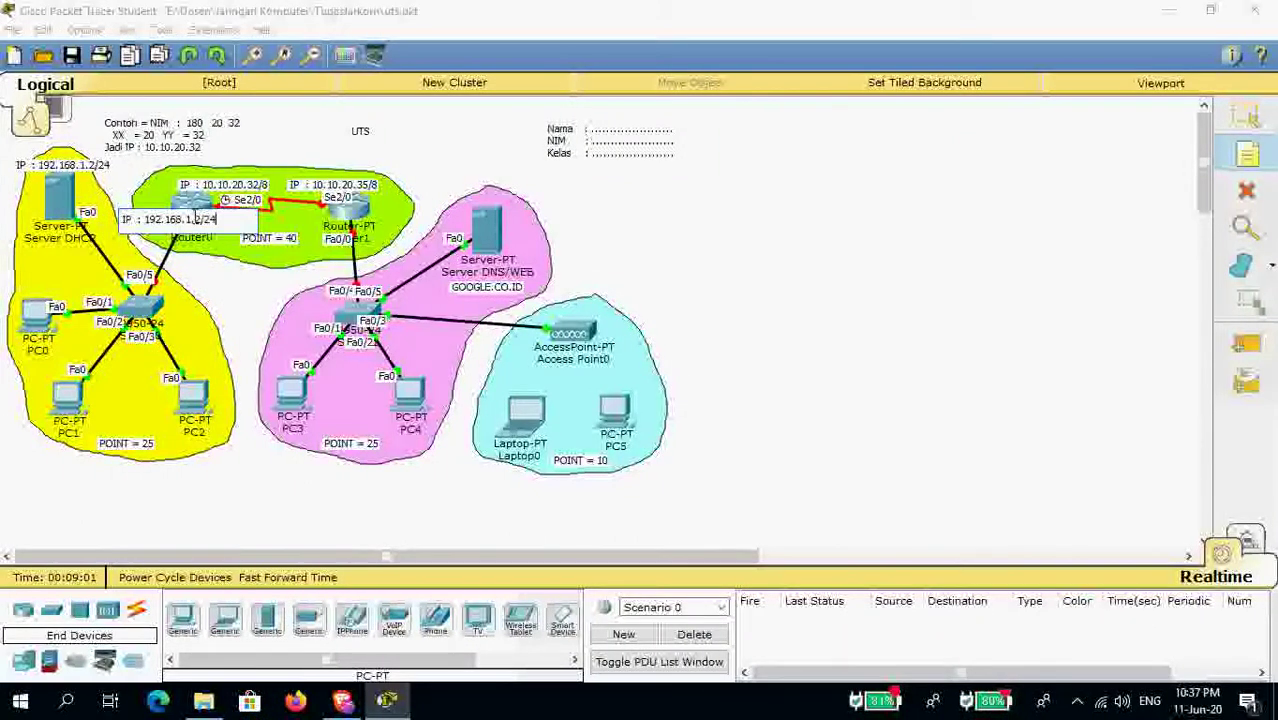
{"action": "left_click_drag", "start_coordinate": [196, 219], "coordinate": [233, 219]}
{"action": "type", "text": "1"}
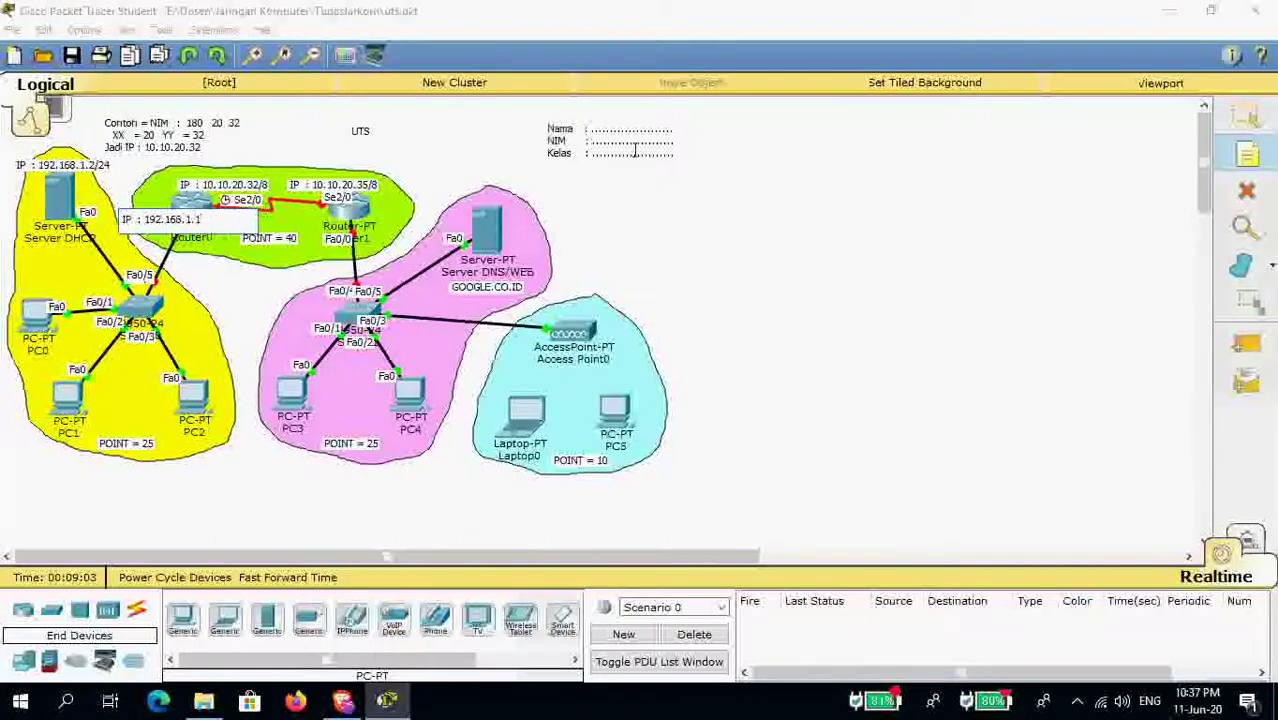
{"action": "left_click", "coordinate": [1246, 117]}
{"action": "left_click_drag", "start_coordinate": [148, 228], "coordinate": [131, 215]}
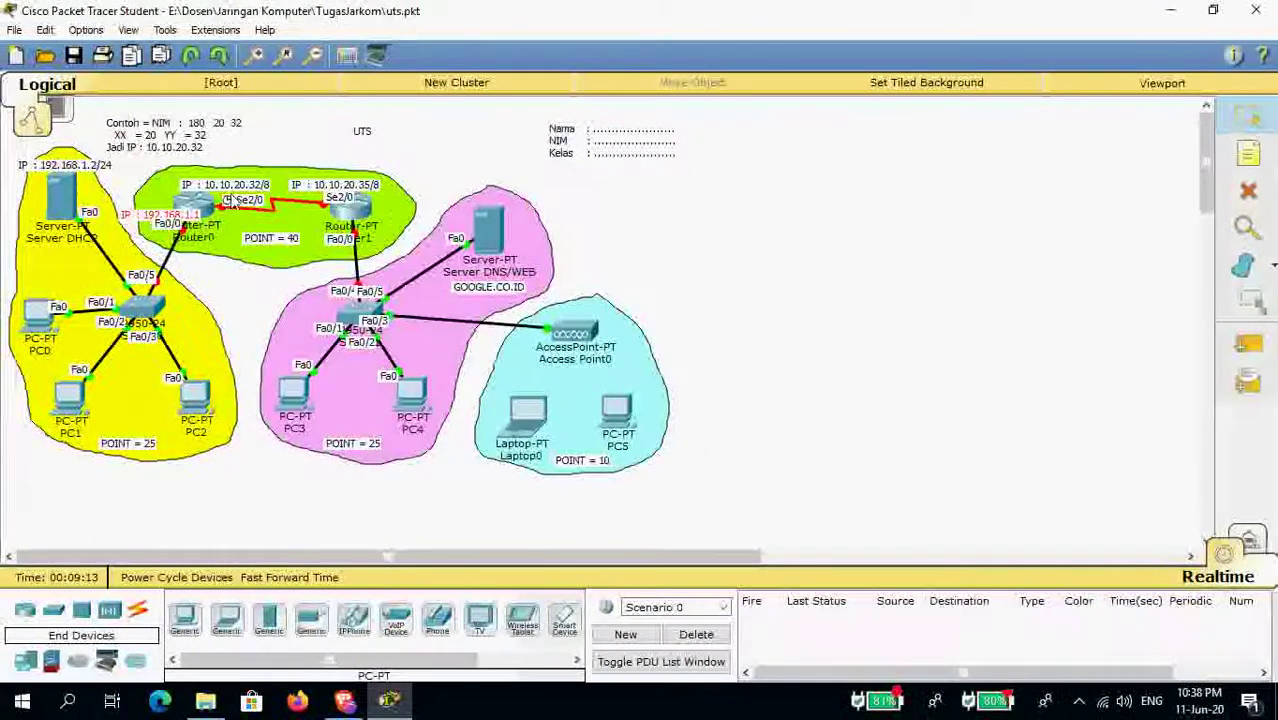
Add a note reading 192.168.50.2/24 beside the DNS/WEB server and copy its text.
{"action": "left_click", "coordinate": [1248, 156]}
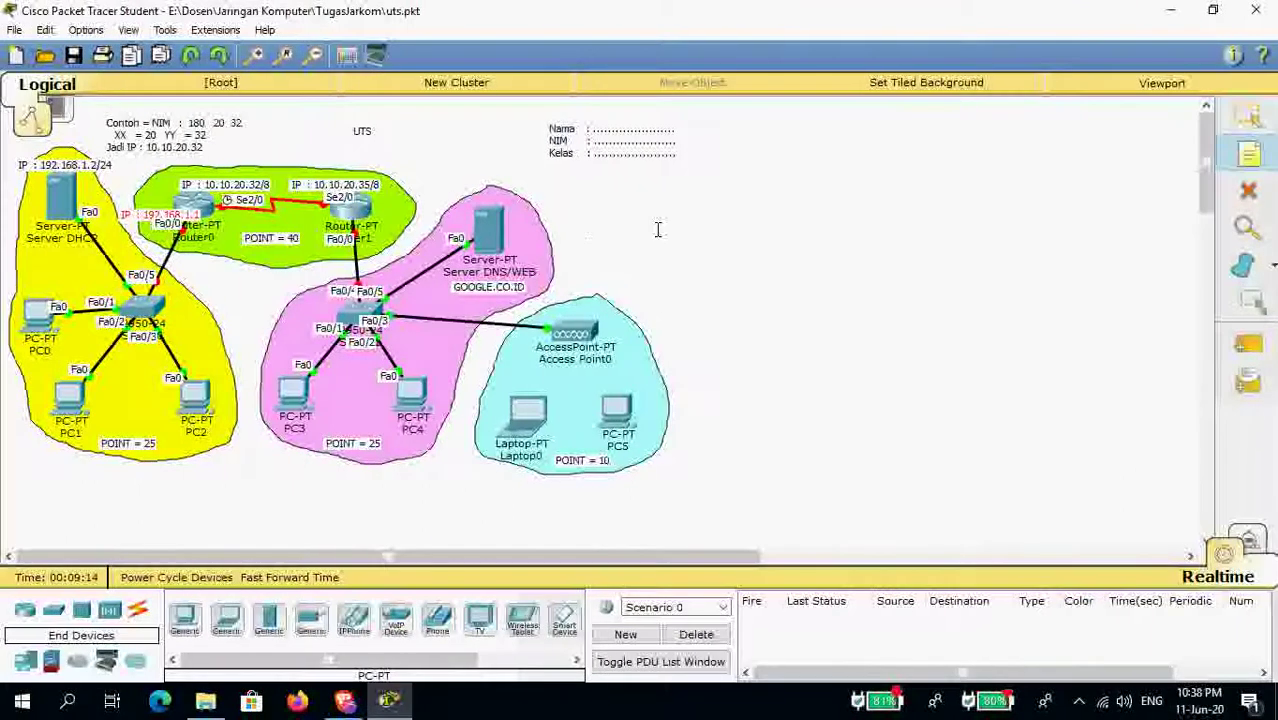
{"action": "left_click", "coordinate": [520, 231]}
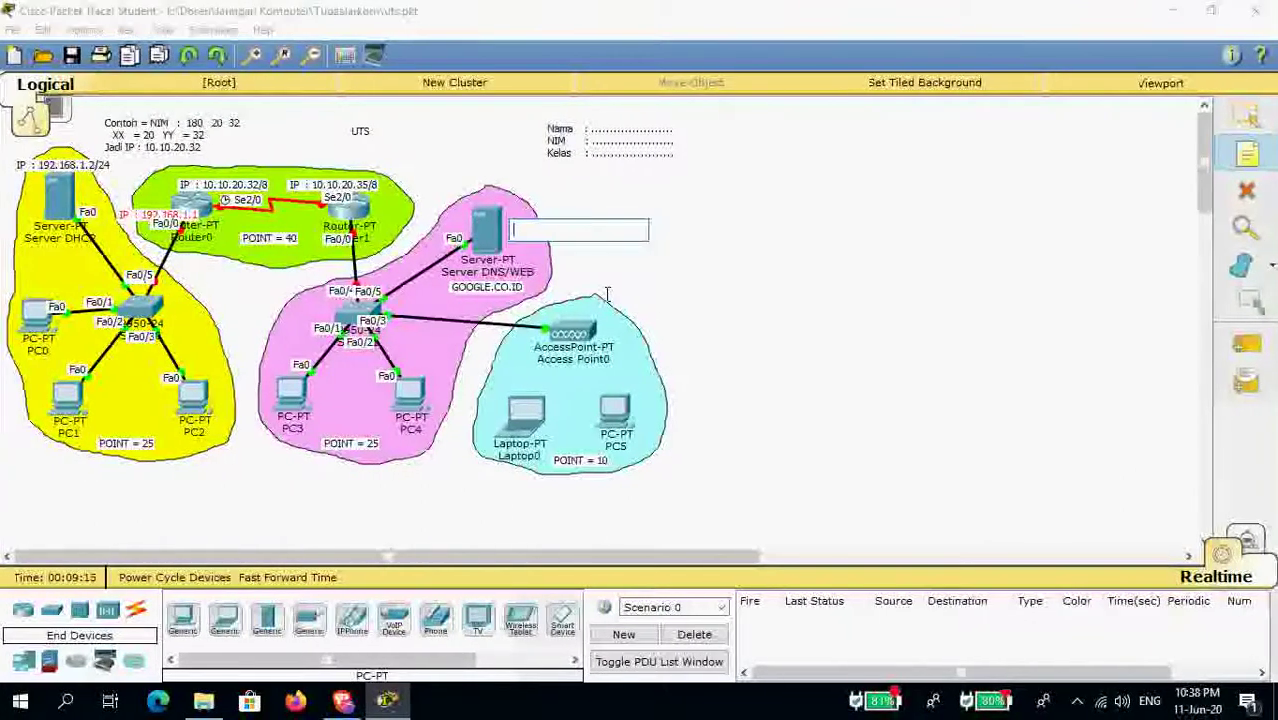
{"action": "type", "text": "192.168.50.2/24"}
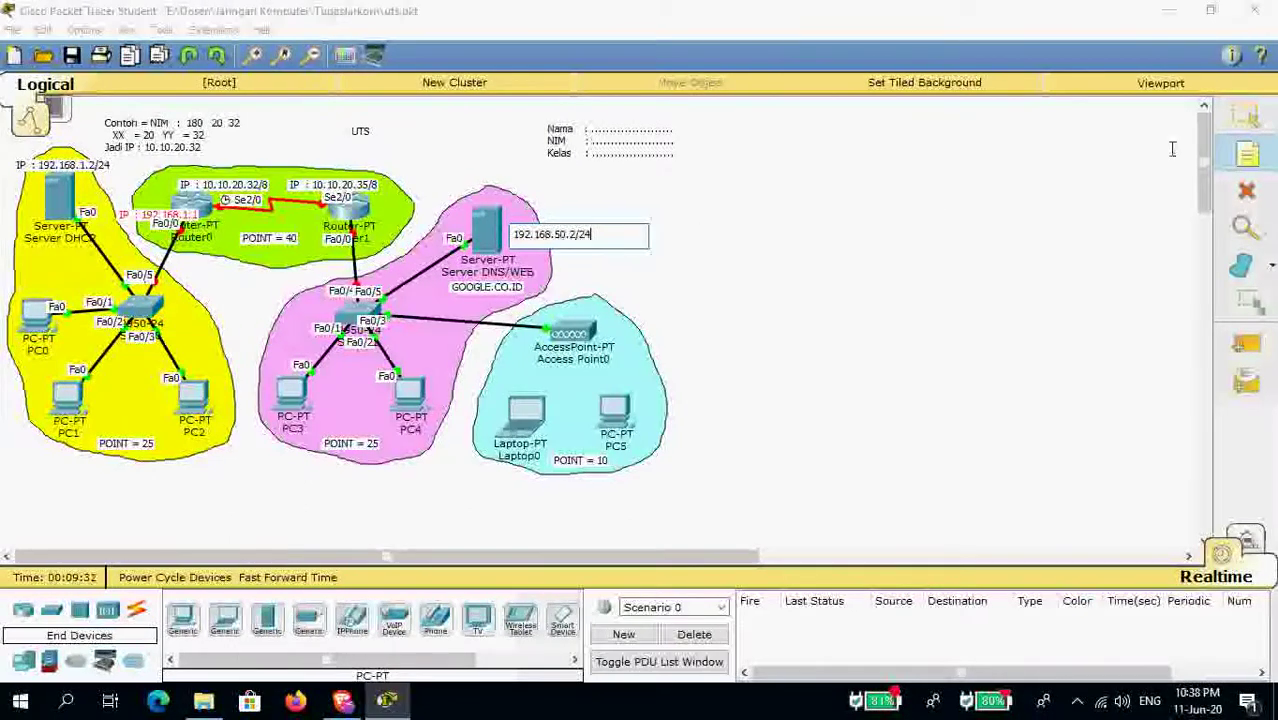
{"action": "left_click_drag", "start_coordinate": [628, 234], "coordinate": [510, 234]}
{"action": "key", "text": "ctrl+c"}
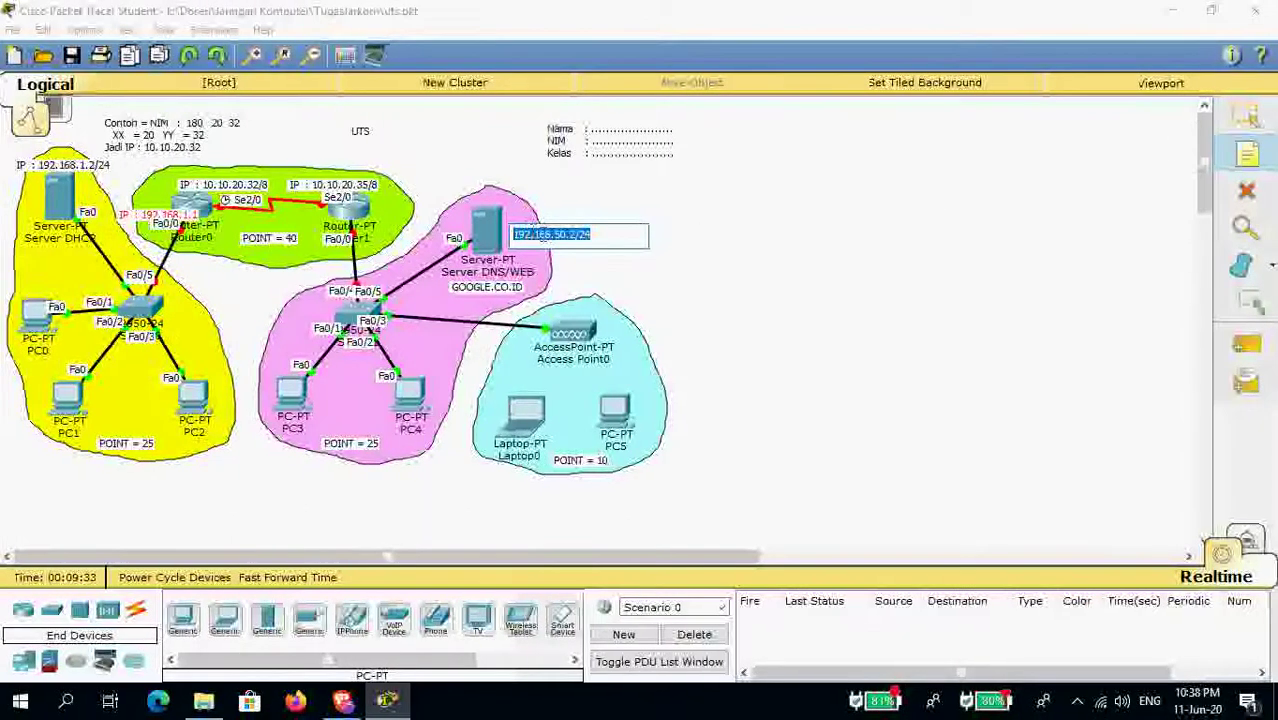
{"action": "left_click", "coordinate": [596, 259]}
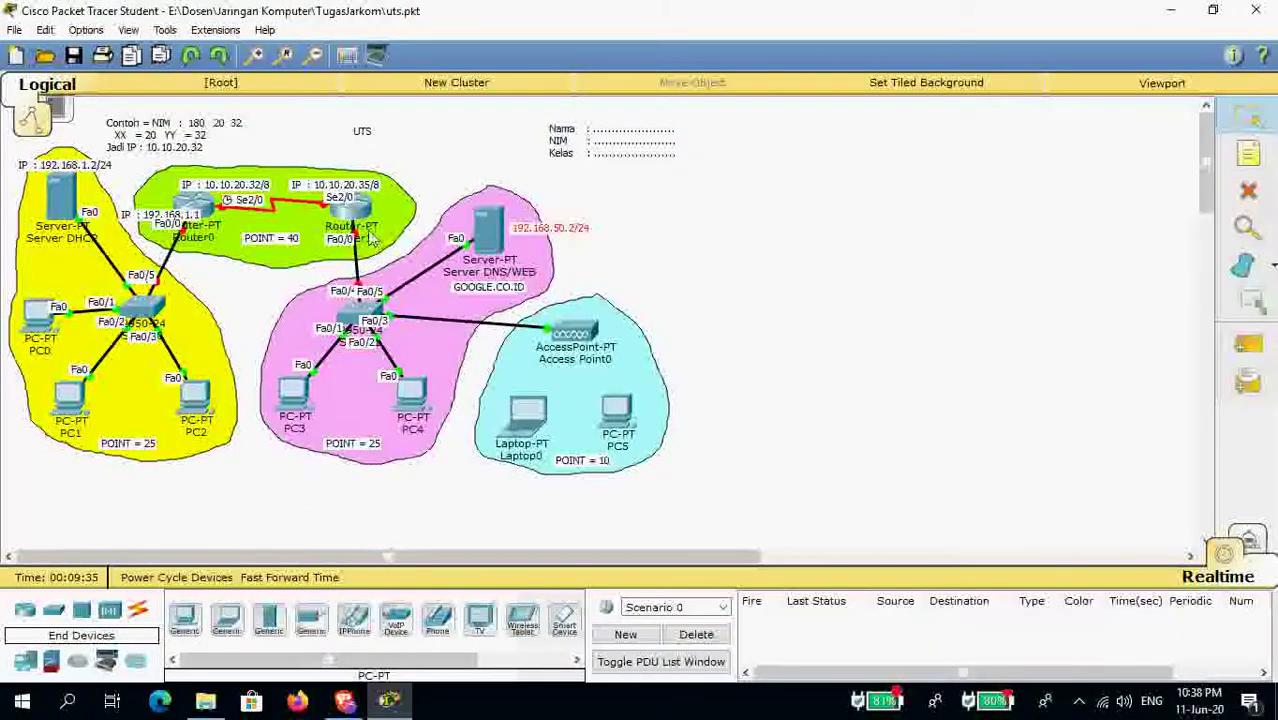
Add a note reading 192.168.50.1 from the copied address and position it beside Router1's Fa0/0 port.
{"action": "key", "text": "n"}
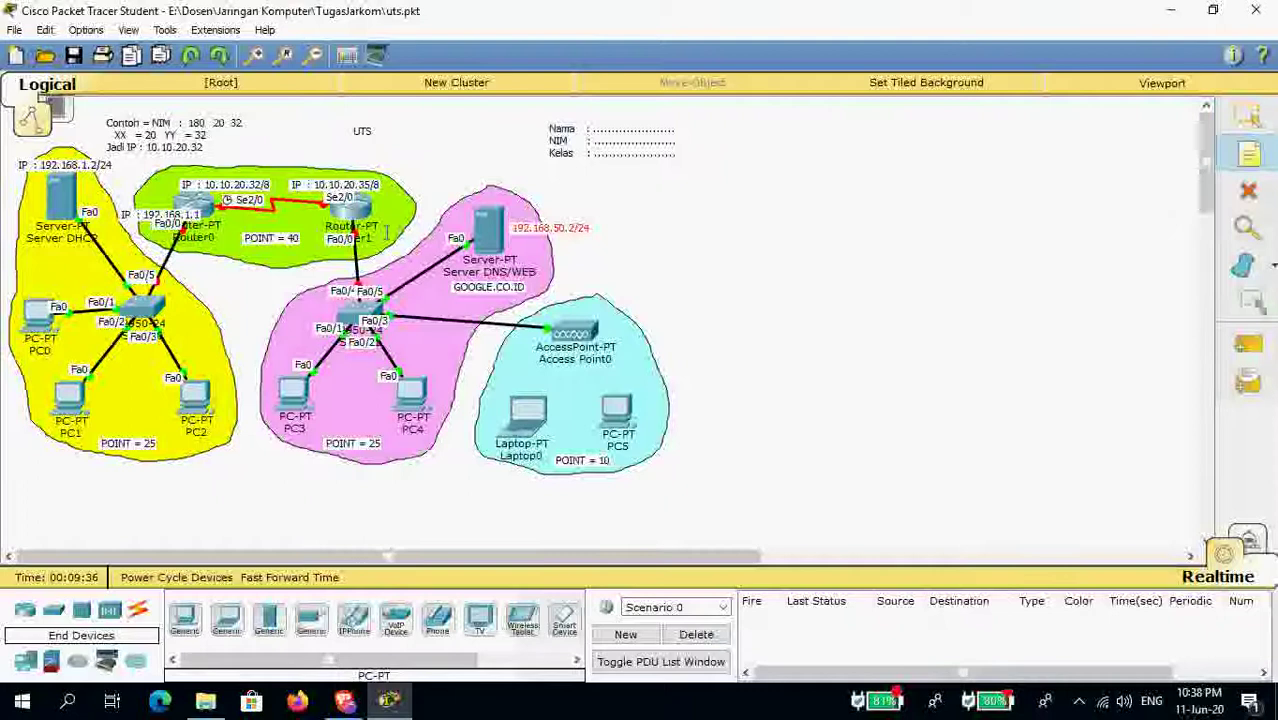
{"action": "left_click", "coordinate": [383, 240]}
{"action": "key", "text": "ctrl+v"}
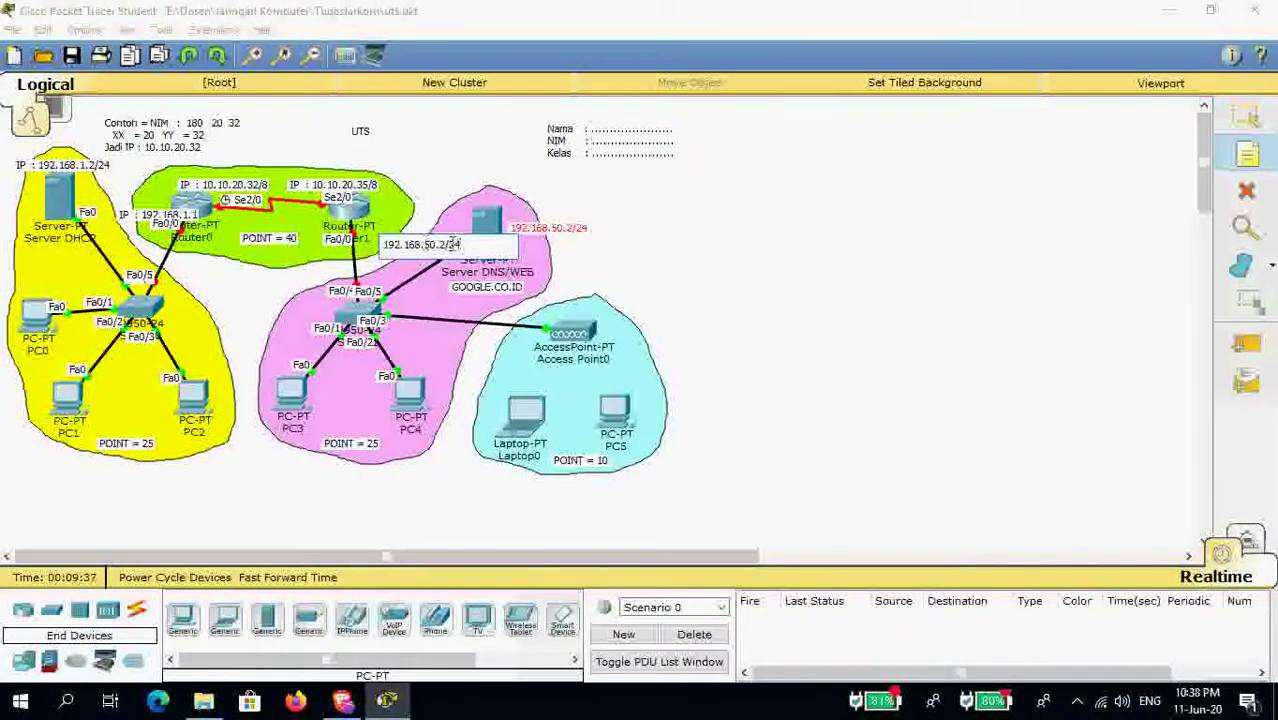
{"action": "left_click_drag", "start_coordinate": [438, 244], "coordinate": [487, 242]}
{"action": "left_click", "coordinate": [508, 232]}
{"action": "left_click_drag", "start_coordinate": [418, 246], "coordinate": [403, 238]}
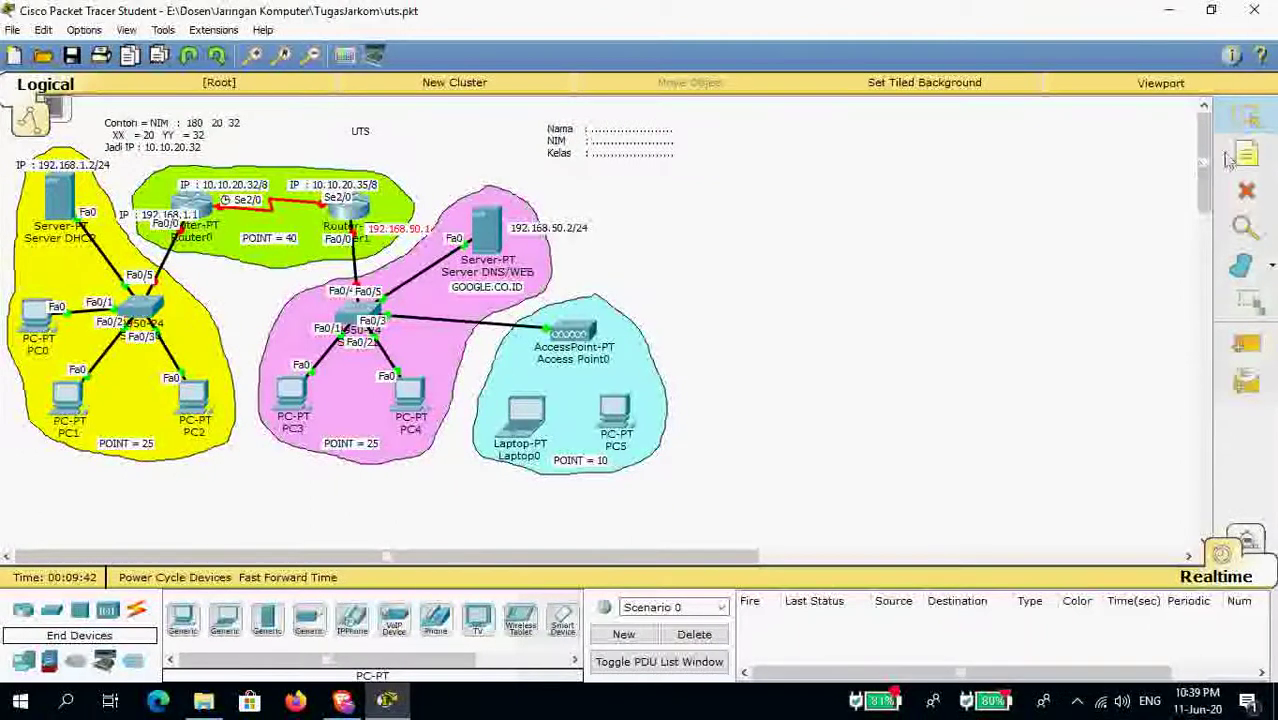
Add a note reading 192.168.50.3/24 from the copied address and position it below PC3.
{"action": "left_click", "coordinate": [263, 452]}
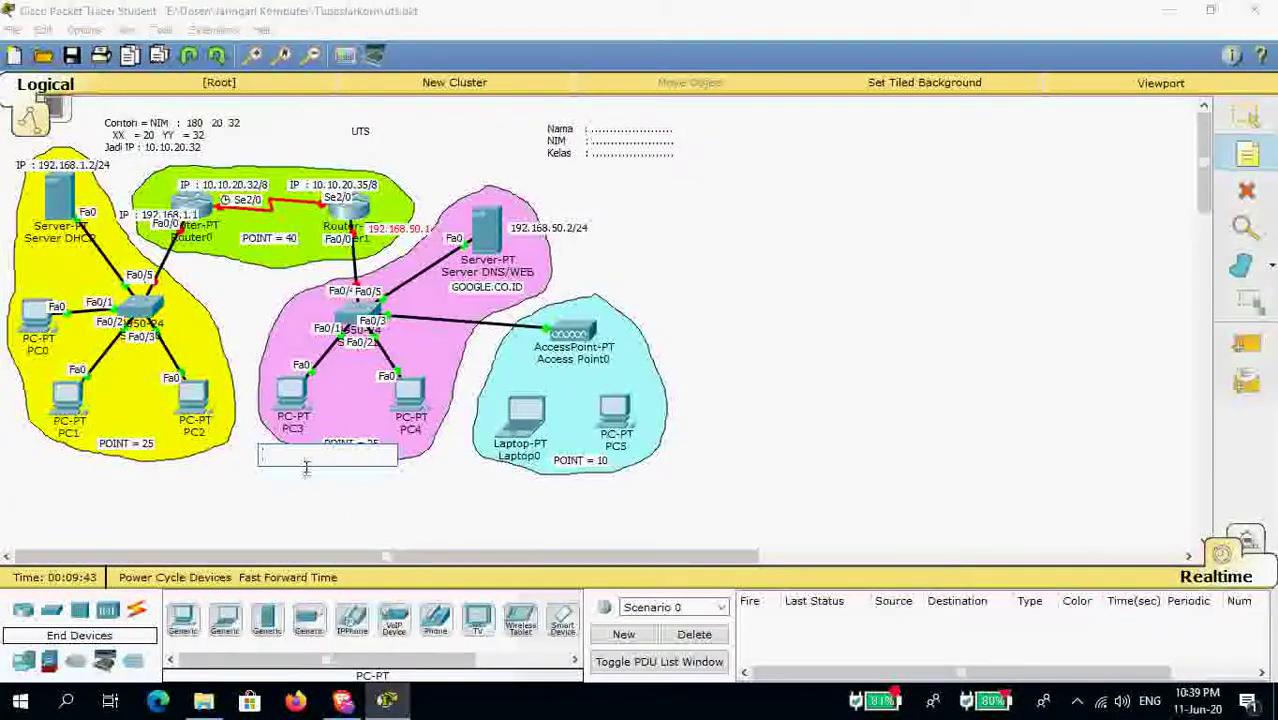
{"action": "key", "text": "ctrl+v"}
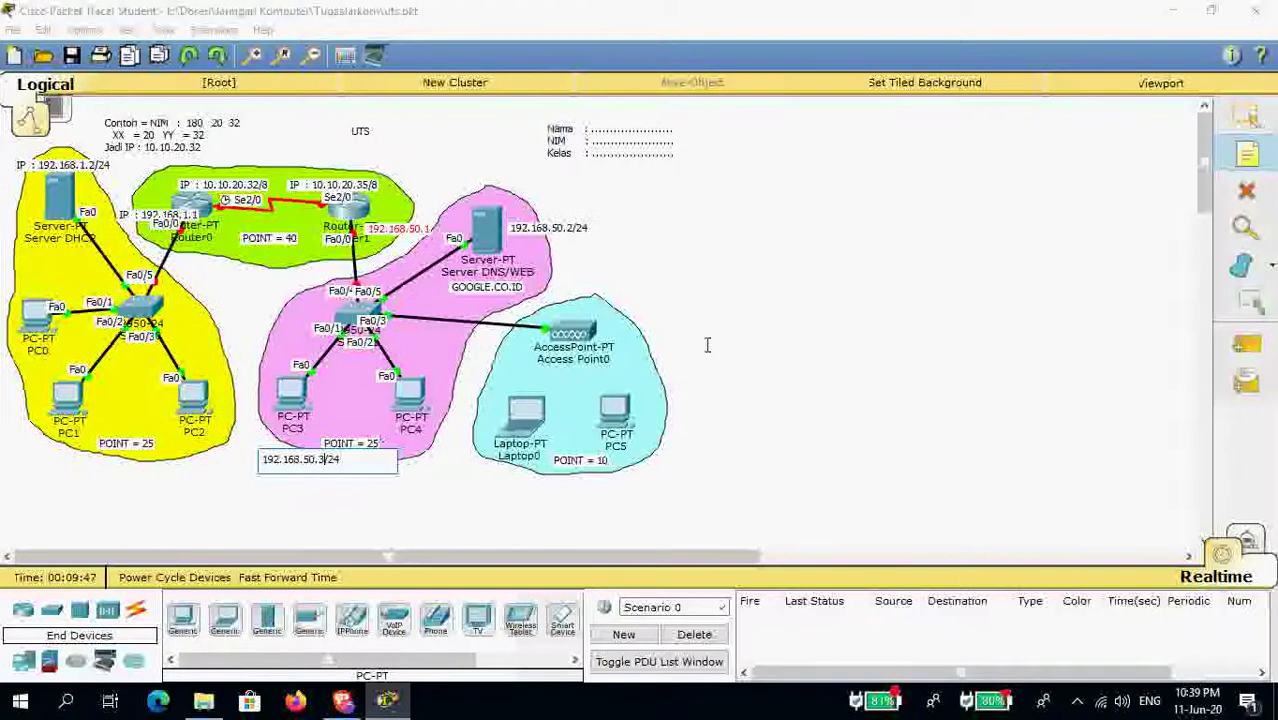
{"action": "left_click", "coordinate": [292, 468]}
{"action": "left_click_drag", "start_coordinate": [292, 468], "coordinate": [271, 455]}
Add a note reading 192.168.50.4/24 below PC4 and nudge PC3's address note clear of the POINT = 25 label.
{"action": "left_click", "coordinate": [1246, 153]}
{"action": "left_click", "coordinate": [400, 455]}
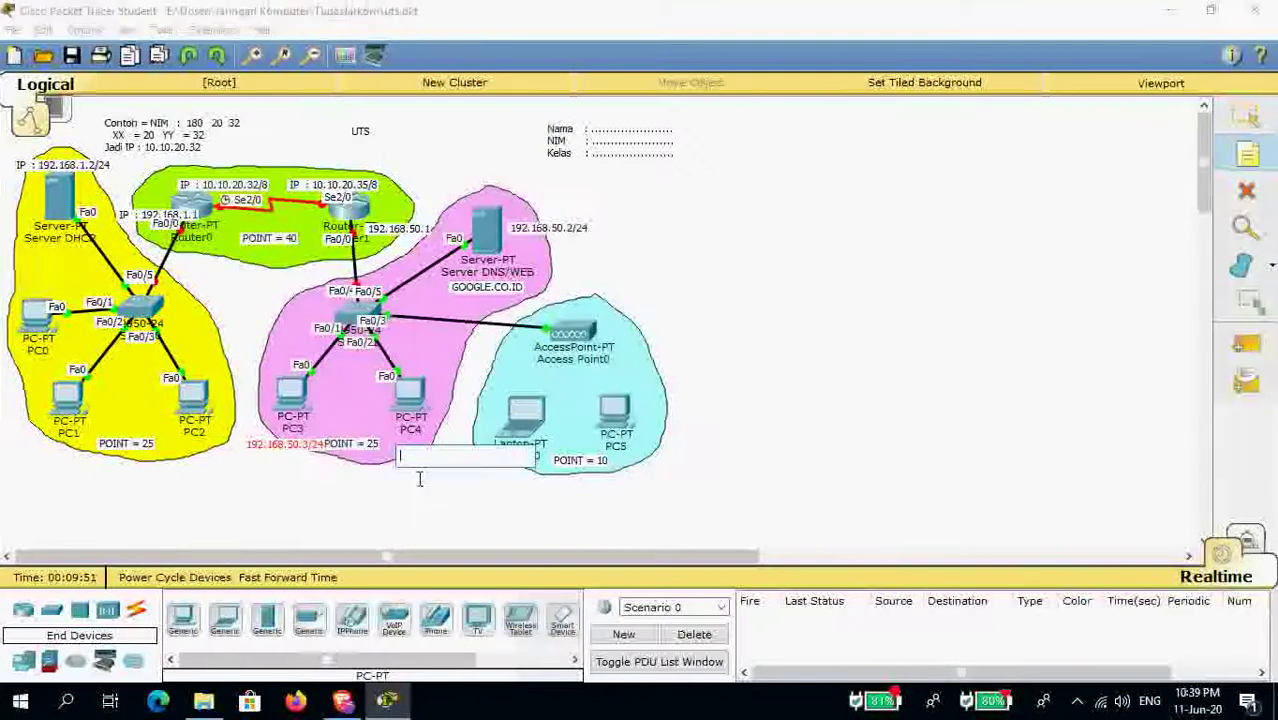
{"action": "type", "text": "v"}
{"action": "left_click_drag", "start_coordinate": [415, 461], "coordinate": [370, 460]}
{"action": "key", "text": "ctrl+v"}
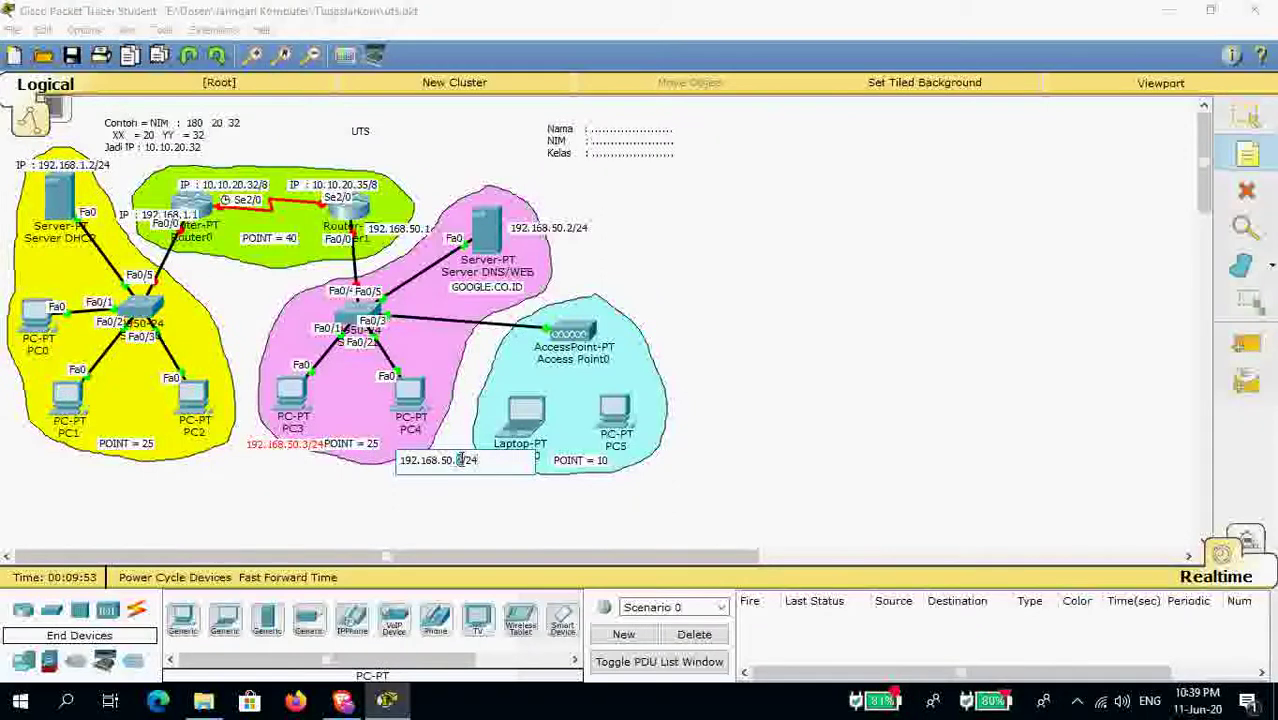
{"action": "type", "text": "4"}
{"action": "left_click", "coordinate": [1240, 122]}
{"action": "left_click_drag", "start_coordinate": [437, 457], "coordinate": [433, 449]}
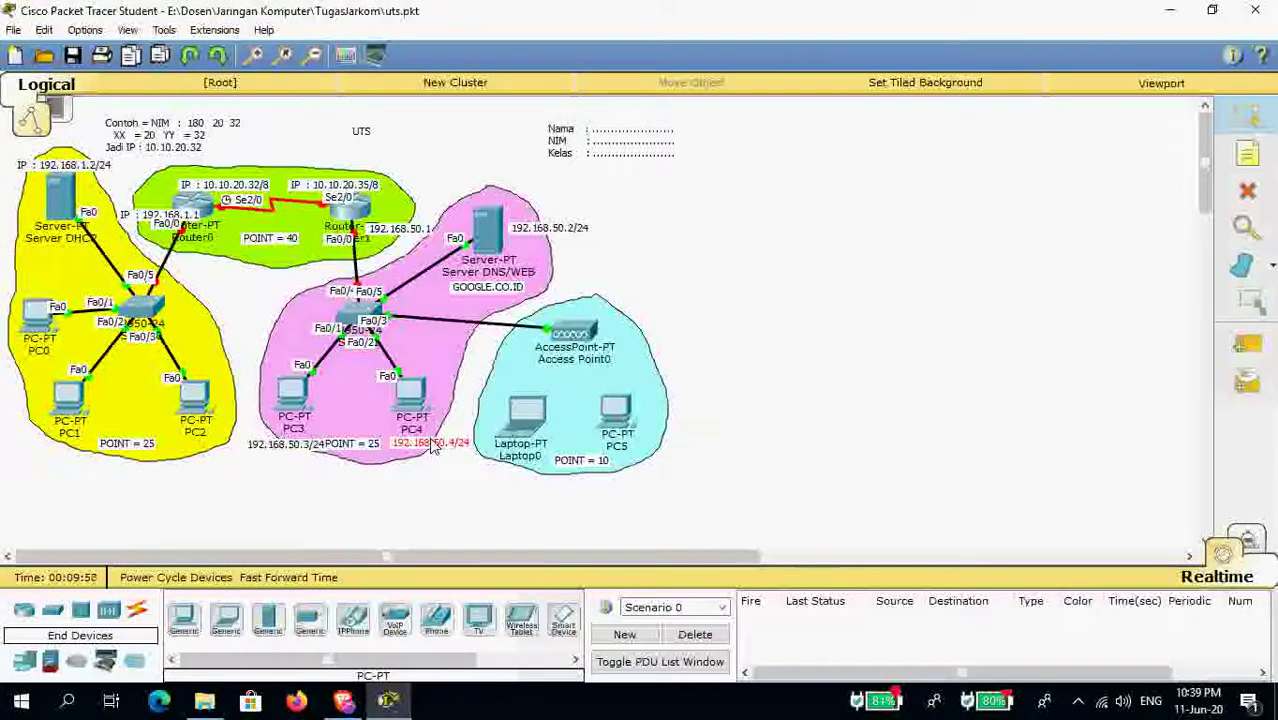
{"action": "left_click_drag", "start_coordinate": [287, 452], "coordinate": [283, 450]}
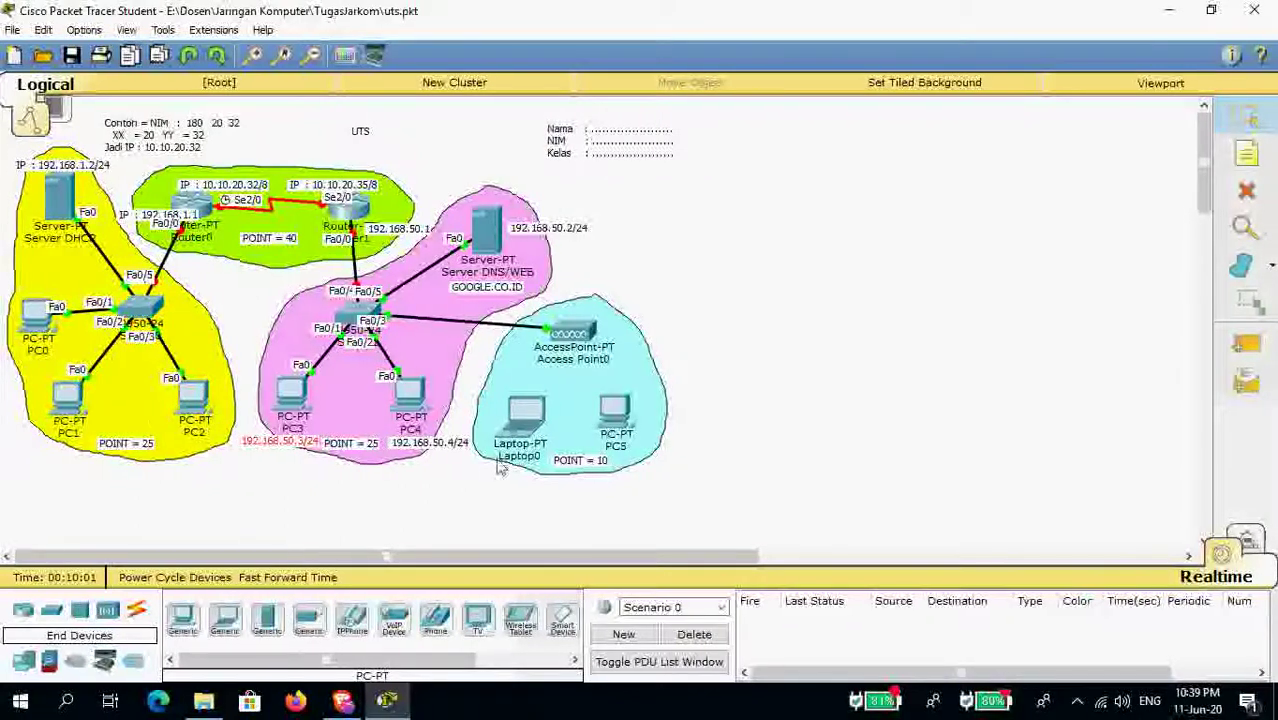
Add a note reading 192.168.50.10/24 below Laptop0, copy its text and position it under the laptop's label.
{"action": "left_click", "coordinate": [1249, 165]}
{"action": "left_click", "coordinate": [488, 479]}
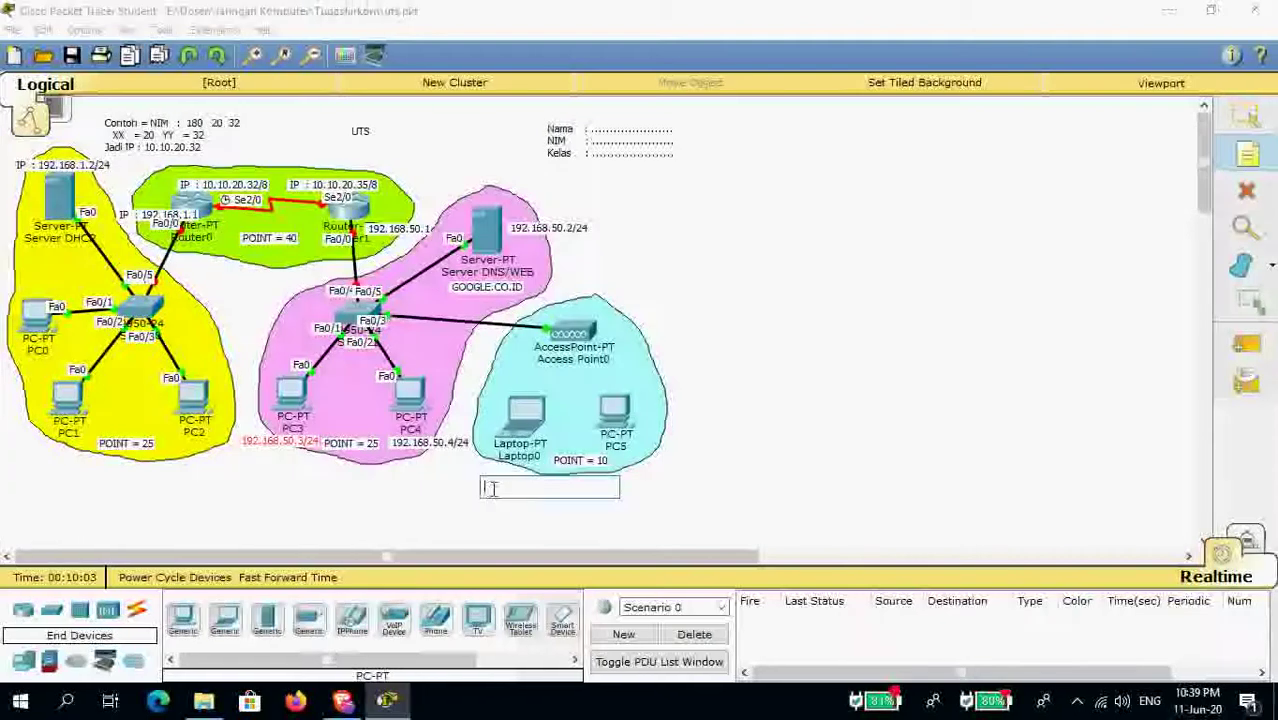
{"action": "type", "text": "192.168.50.2/24"}
{"action": "left_click_drag", "start_coordinate": [541, 491], "coordinate": [576, 494]}
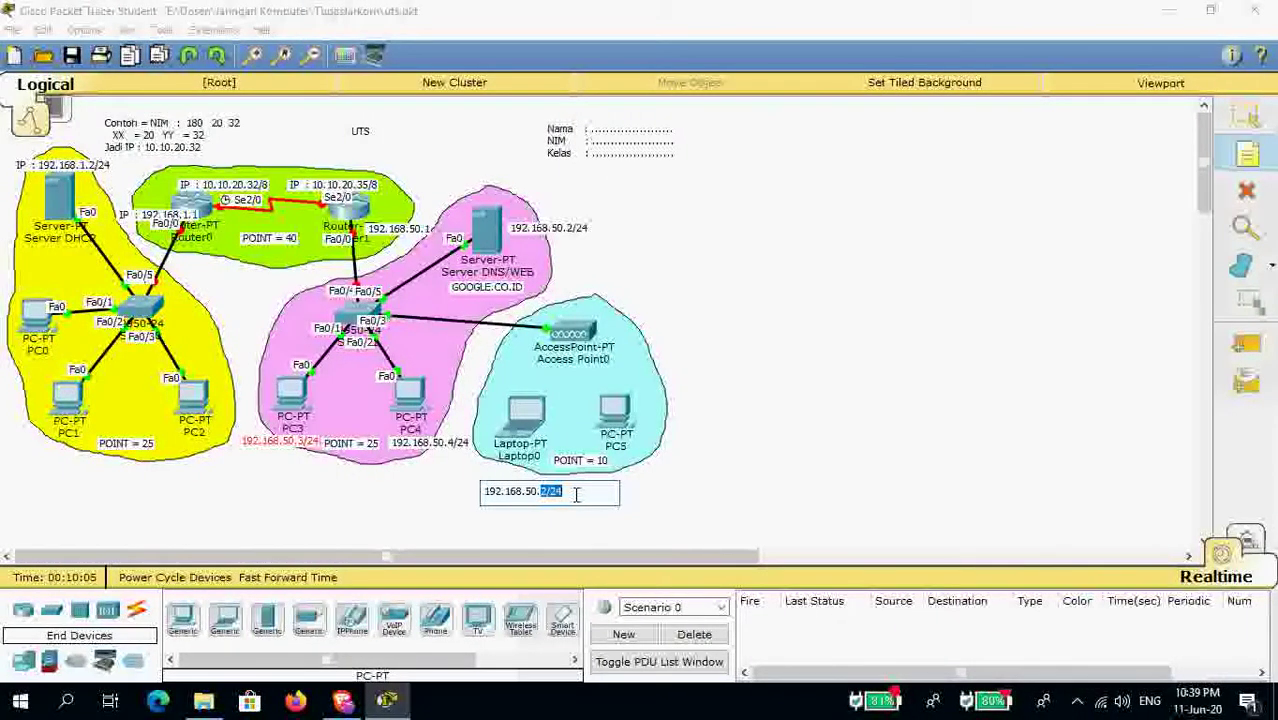
{"action": "left_click", "coordinate": [548, 490]}
{"action": "double_click", "coordinate": [548, 491]}
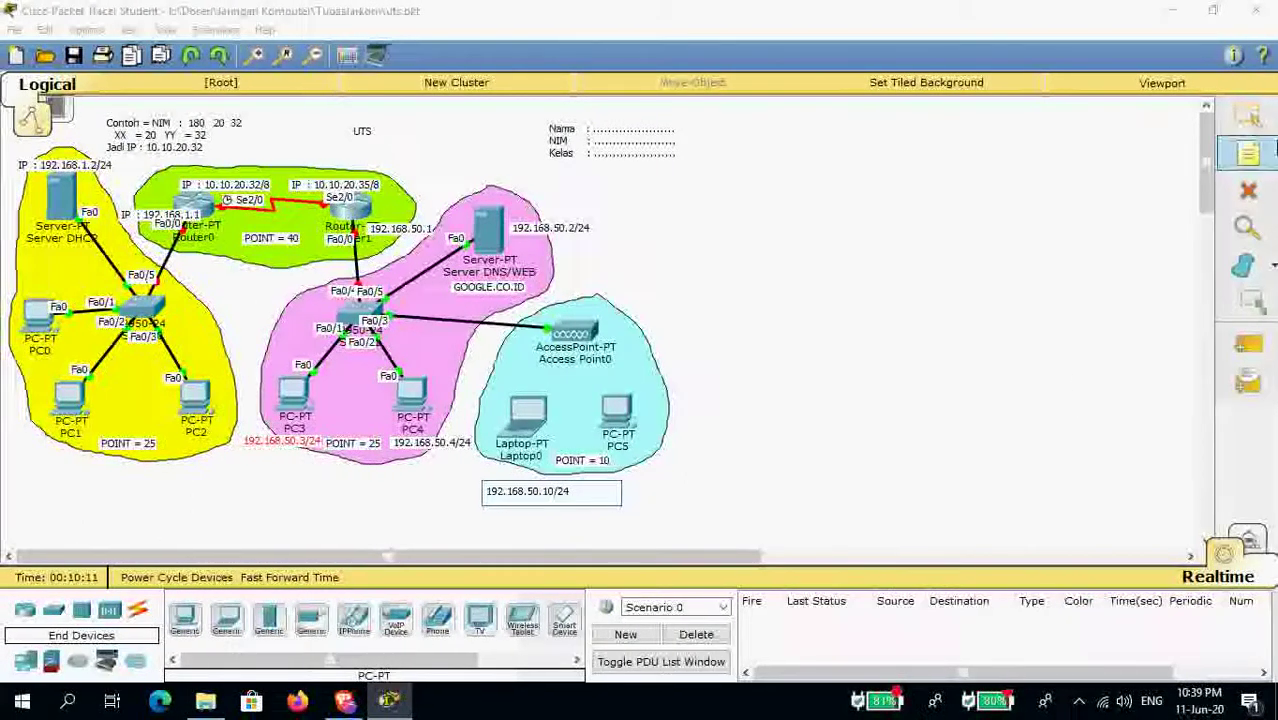
{"action": "left_click_drag", "start_coordinate": [570, 491], "coordinate": [482, 493]}
{"action": "key", "text": "ctrl+c"}
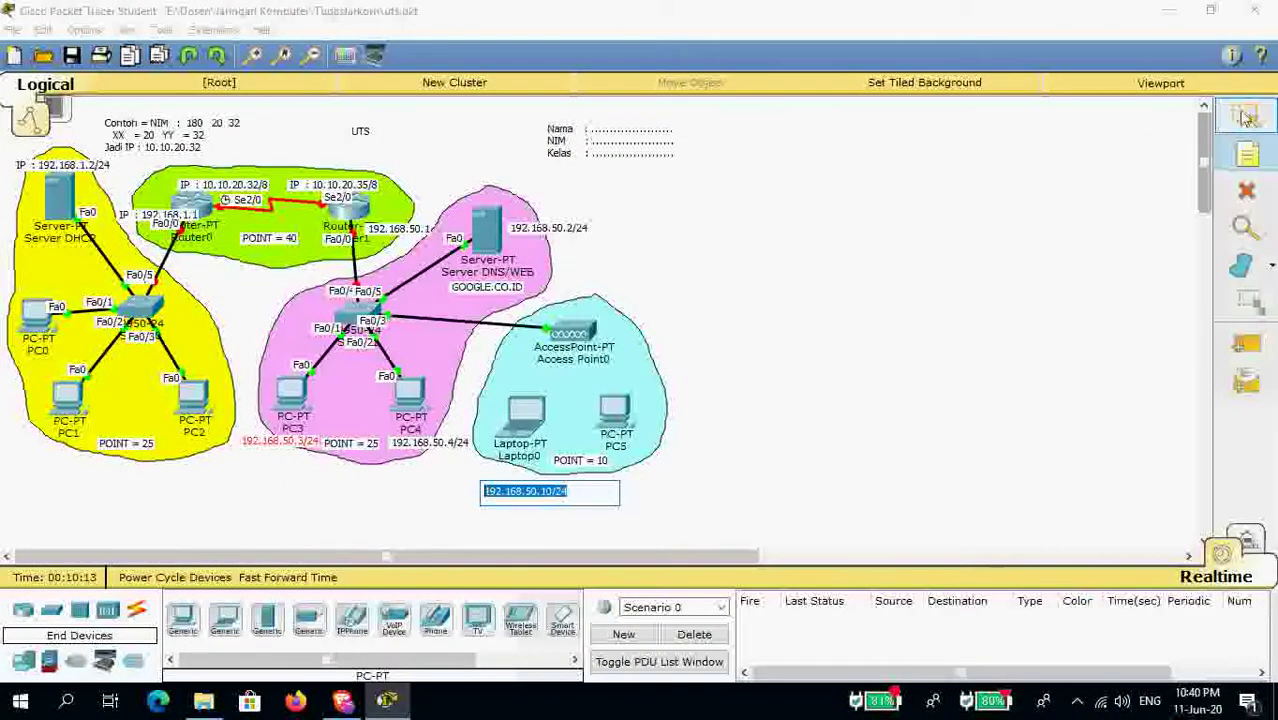
{"action": "left_click", "coordinate": [510, 488]}
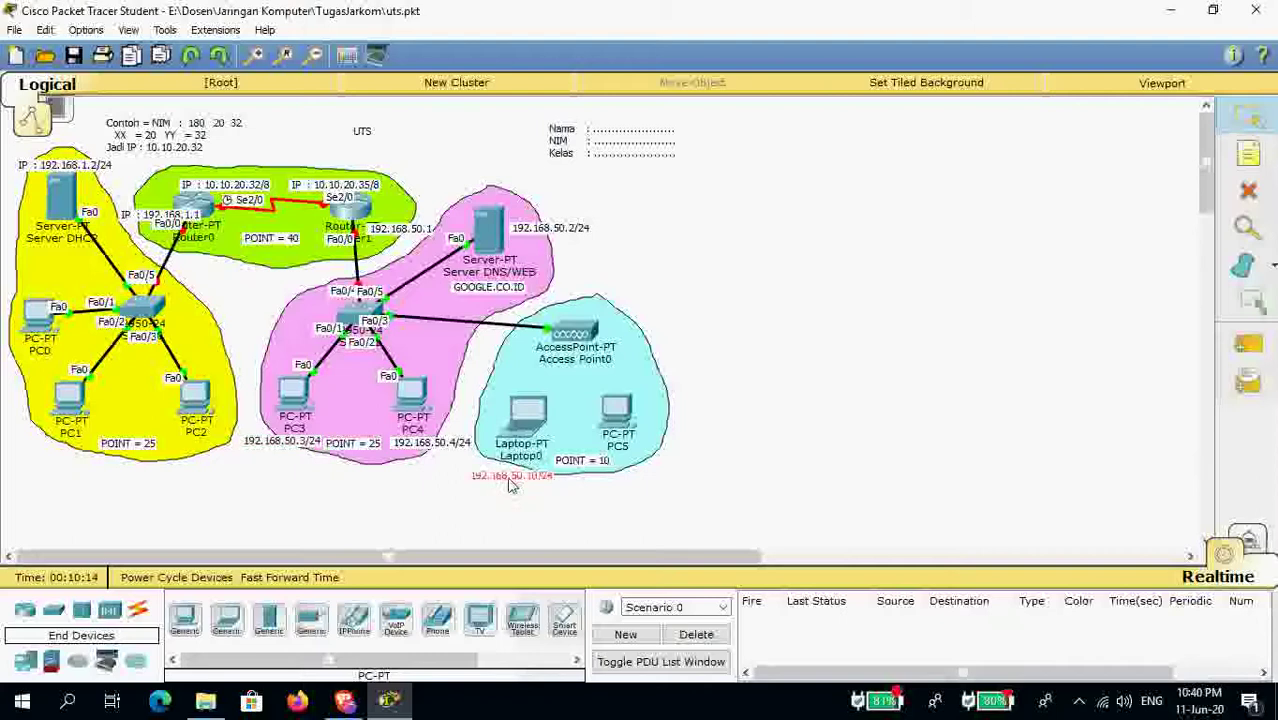
Add a note reading 192.168.50.11/24 from the copied address beside PC5.
{"action": "left_click", "coordinate": [652, 446]}
{"action": "key", "text": "ctrl+v"}
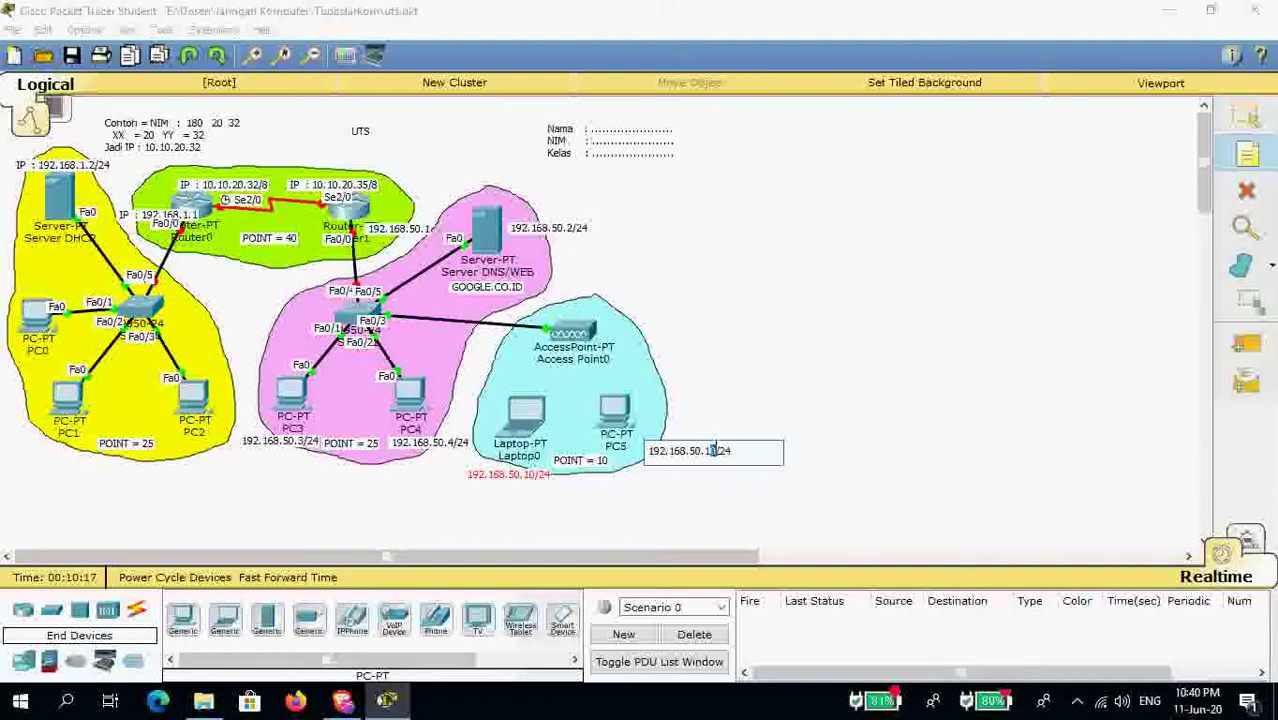
{"action": "key", "text": "BackSpace"}
{"action": "type", "text": "1"}
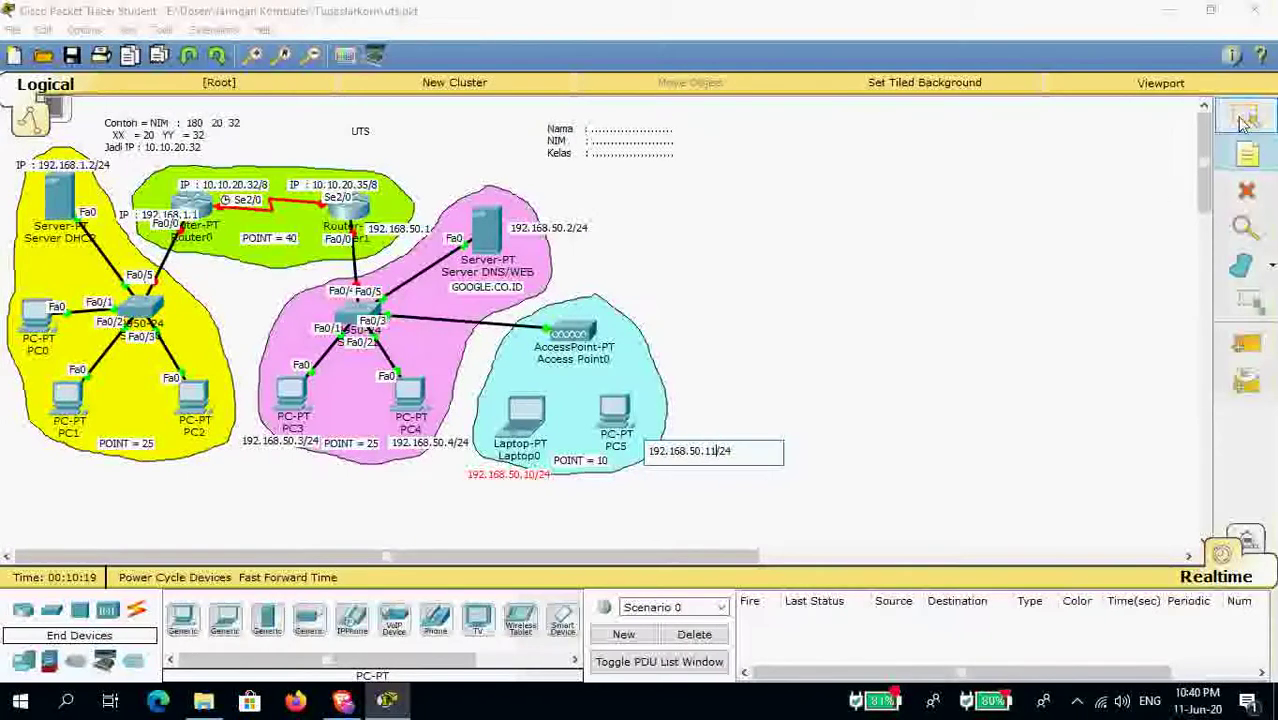
{"action": "left_click", "coordinate": [845, 381]}
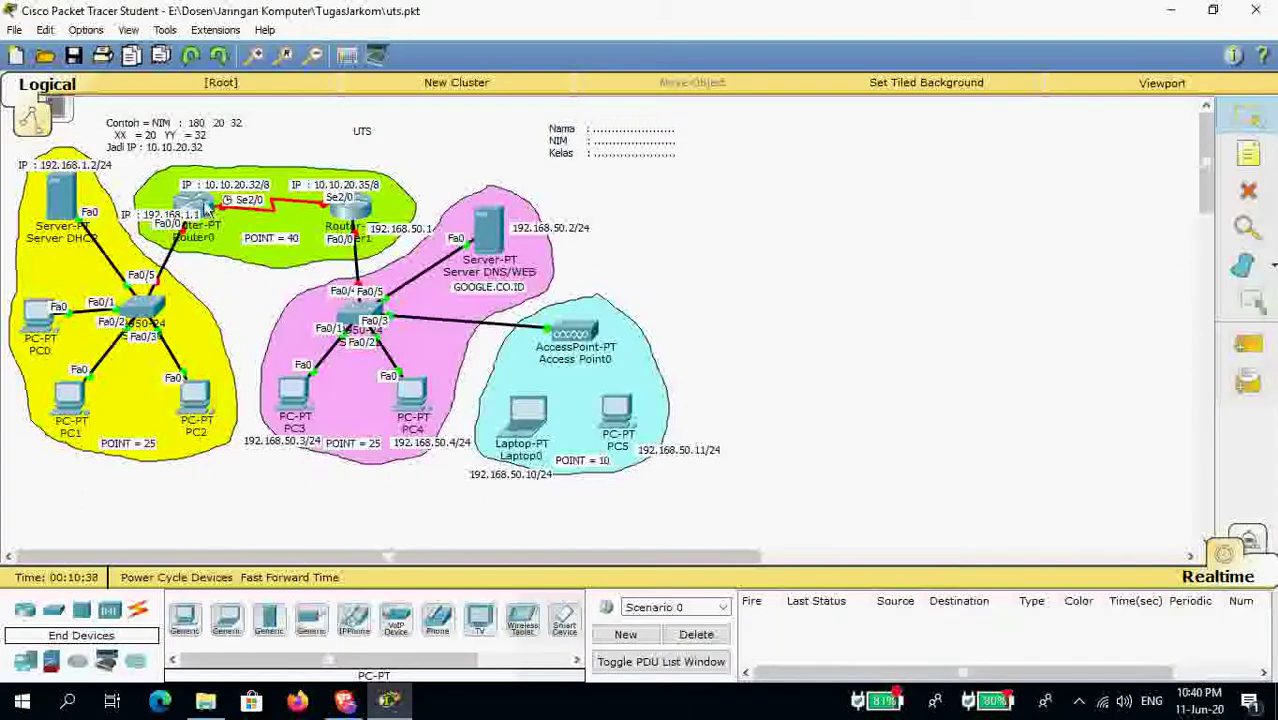
Open Router0's command line interface and decline the initial configuration dialog.
{"action": "left_click", "coordinate": [205, 210]}
{"action": "left_click_drag", "start_coordinate": [497, 125], "coordinate": [713, 119]}
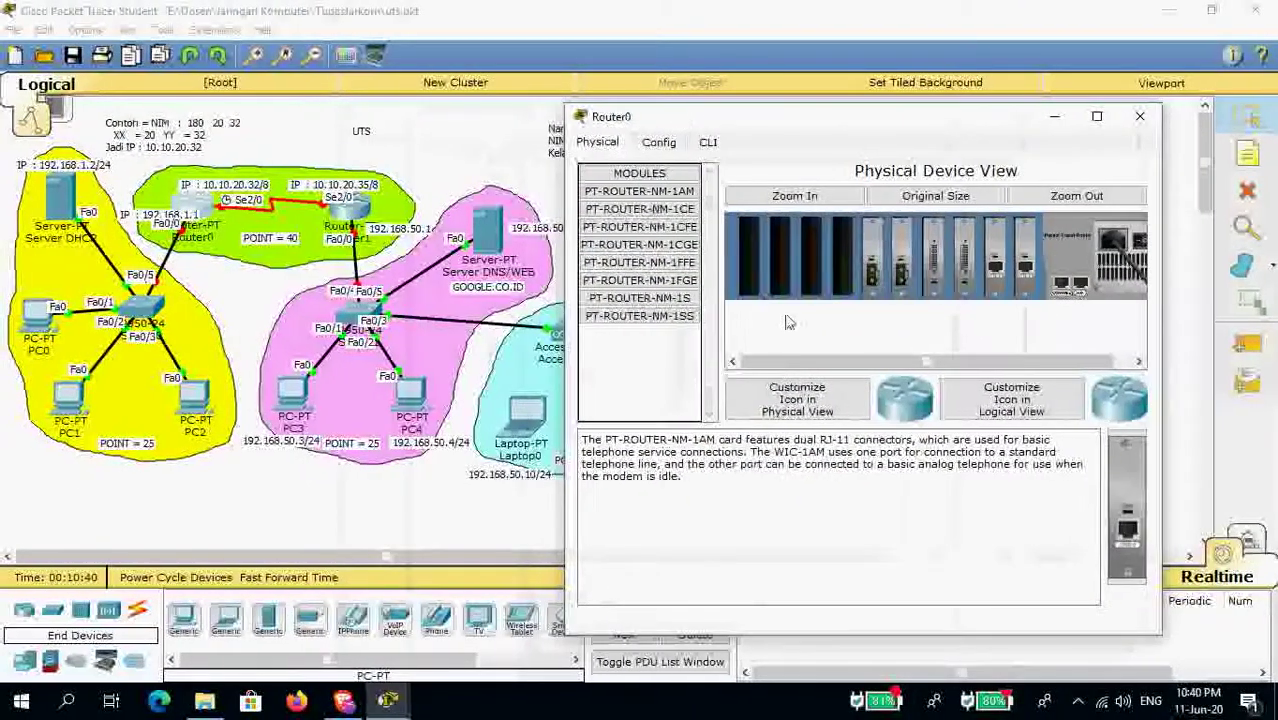
{"action": "left_click", "coordinate": [707, 145]}
{"action": "type", "text": "n"}
{"action": "key", "text": "Return"}
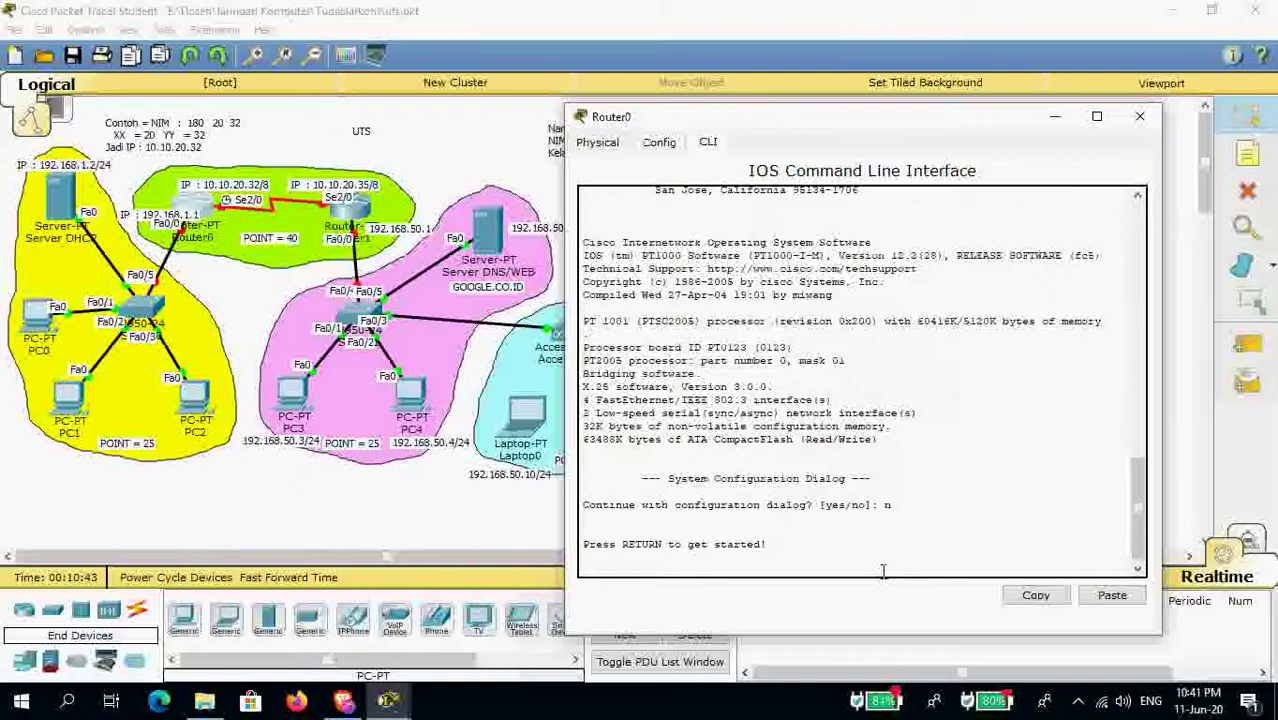
Enter privileged mode on Router0 and go into global configuration mode with conf term.
{"action": "key", "text": "Return"}
{"action": "type", "text": "e"}
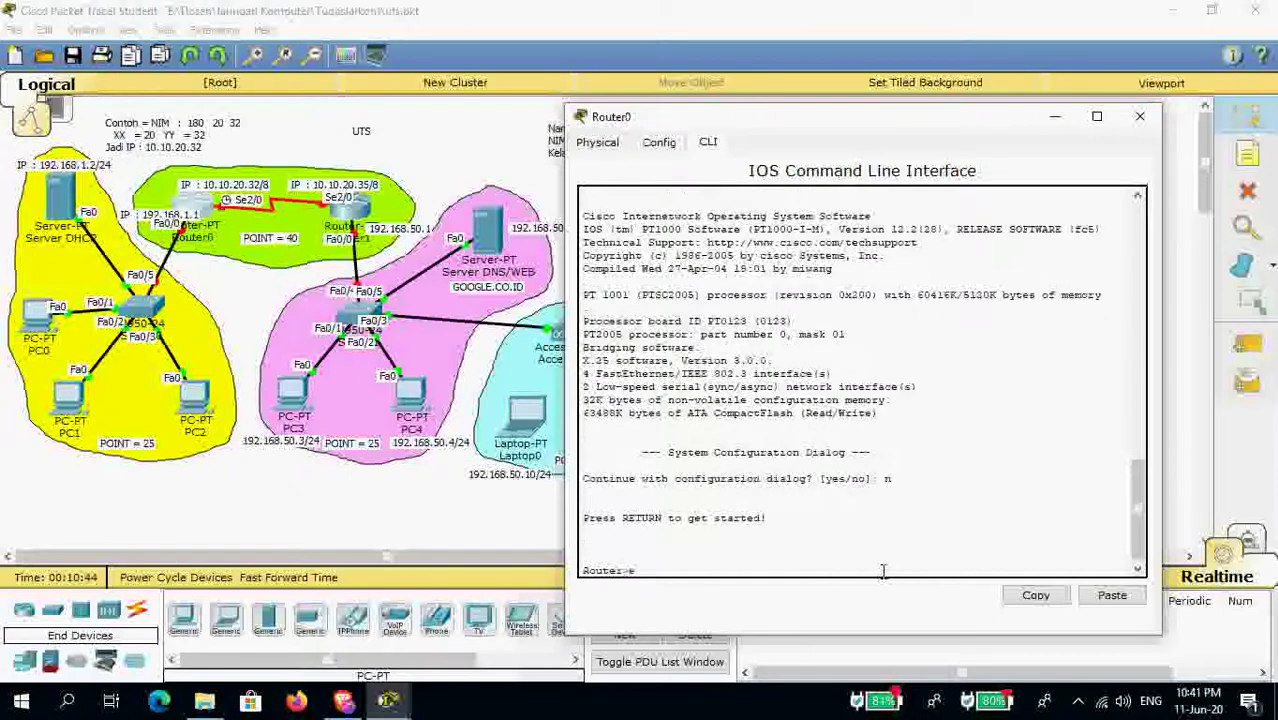
{"action": "type", "text": "na"}
{"action": "key", "text": "Return"}
{"action": "type", "text": "conf t"}
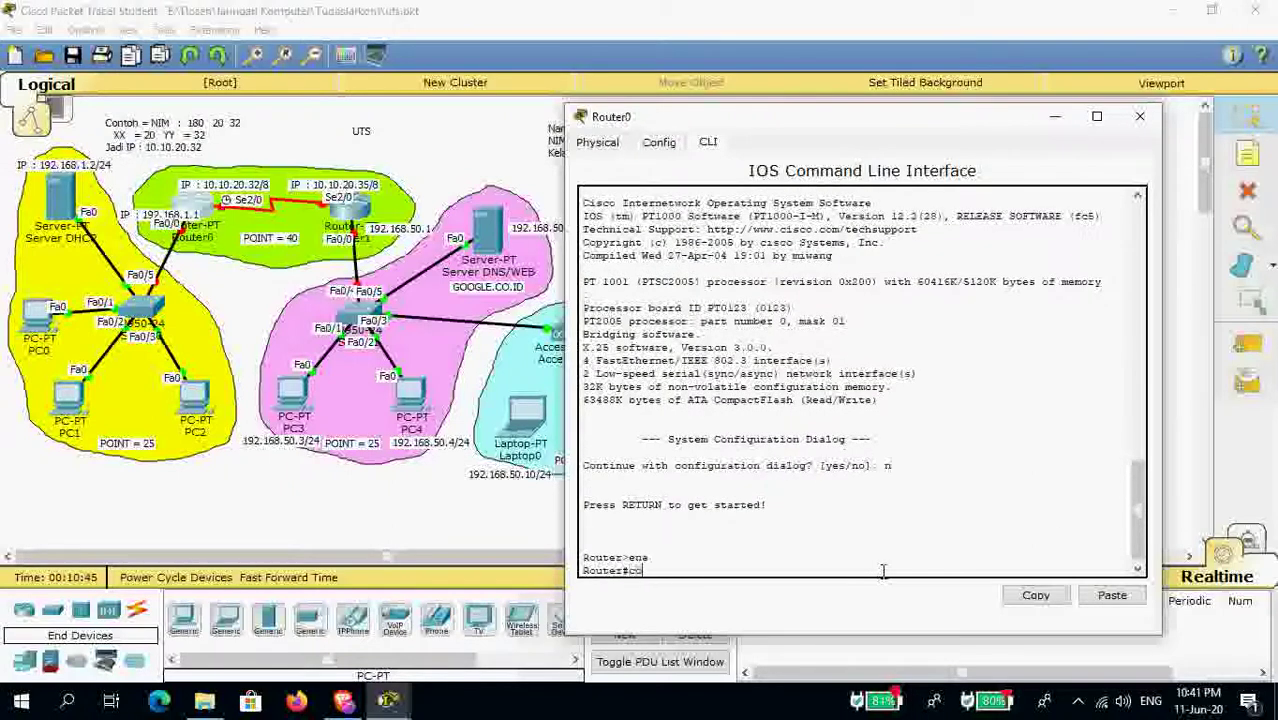
{"action": "type", "text": "erm"}
{"action": "key", "text": "Return"}
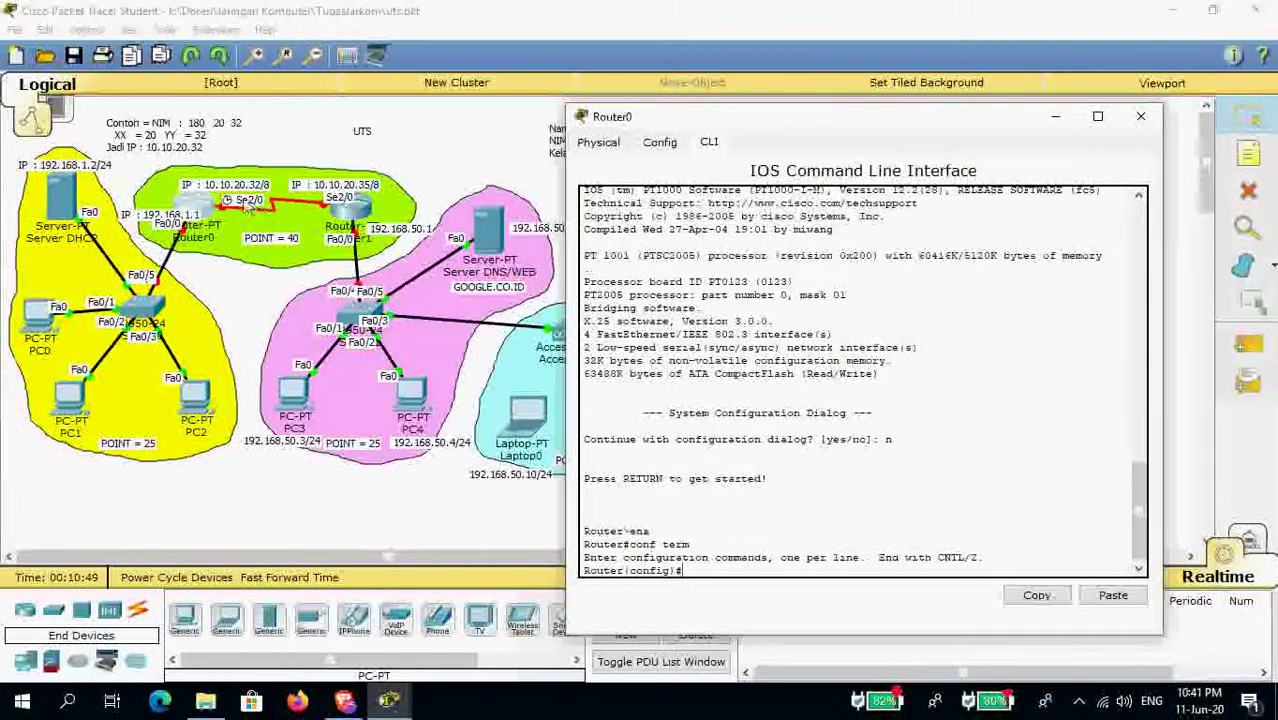
Assign IP address 10.10.20.32 with mask 255.0.0.0 to Router0's serial interface Se2/0.
{"action": "type", "text": "int"}
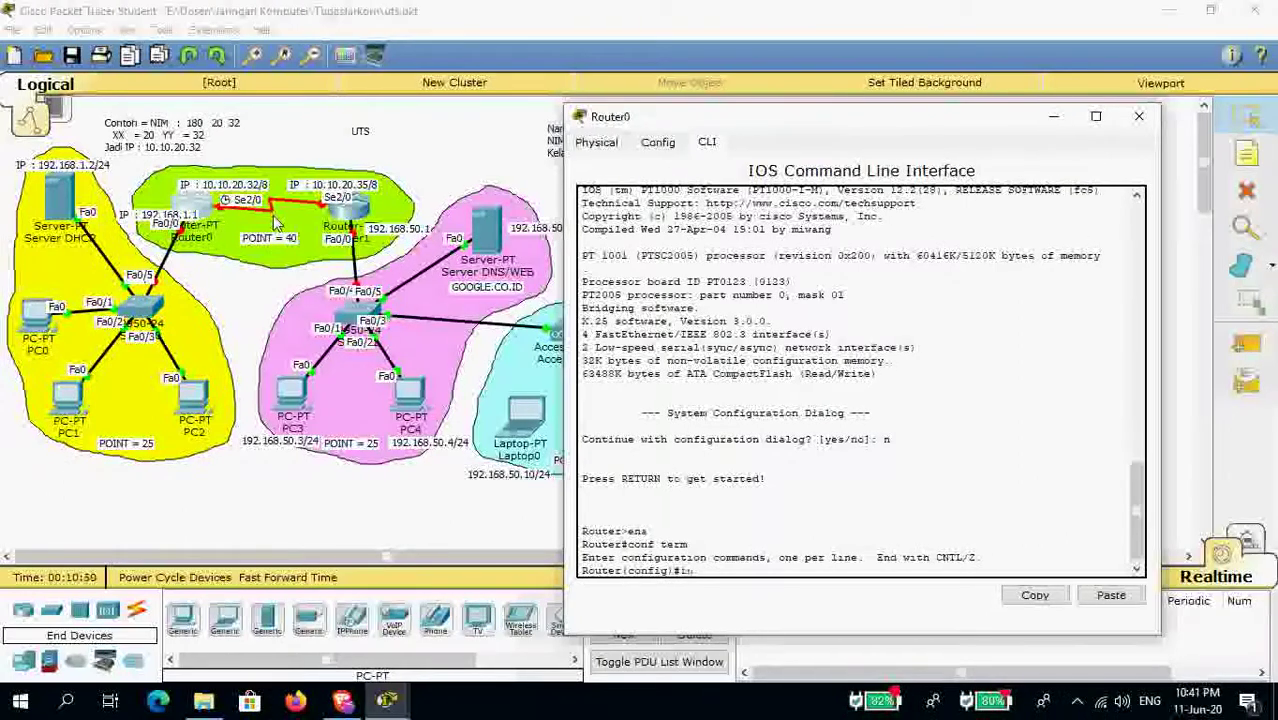
{"action": "type", "text": " se2/0"}
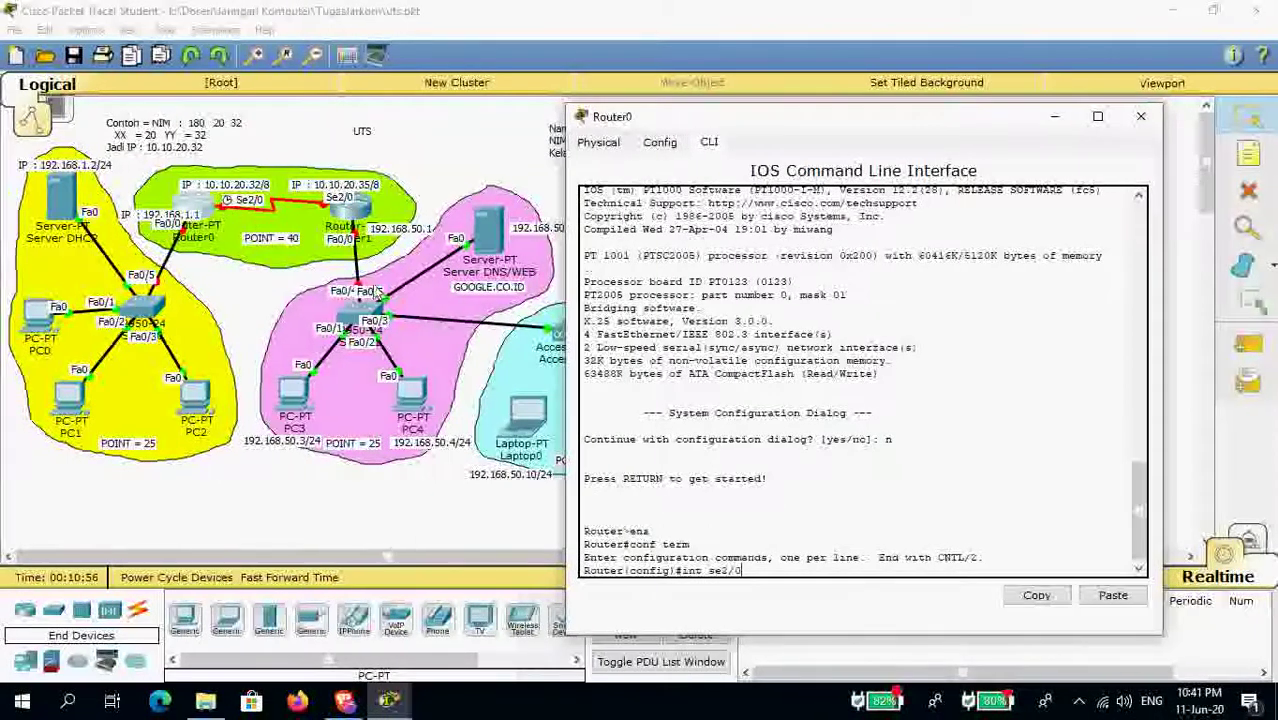
{"action": "key", "text": "Return"}
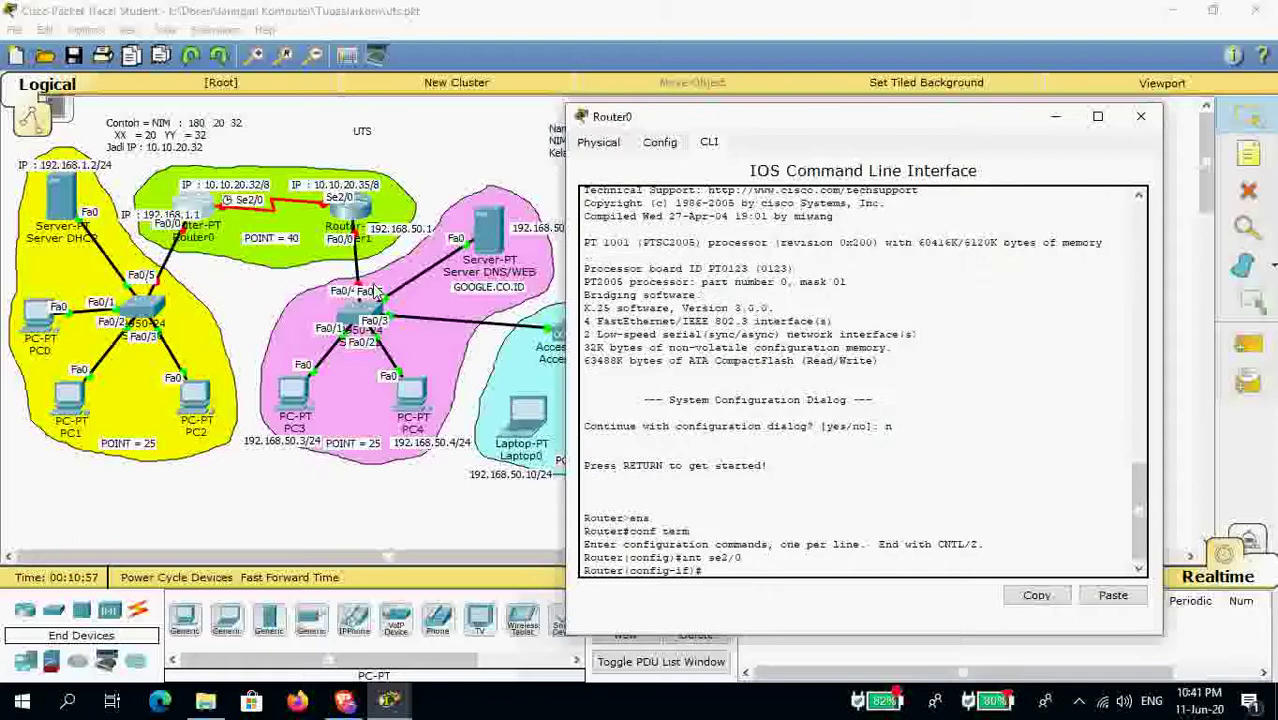
{"action": "type", "text": "ip add"}
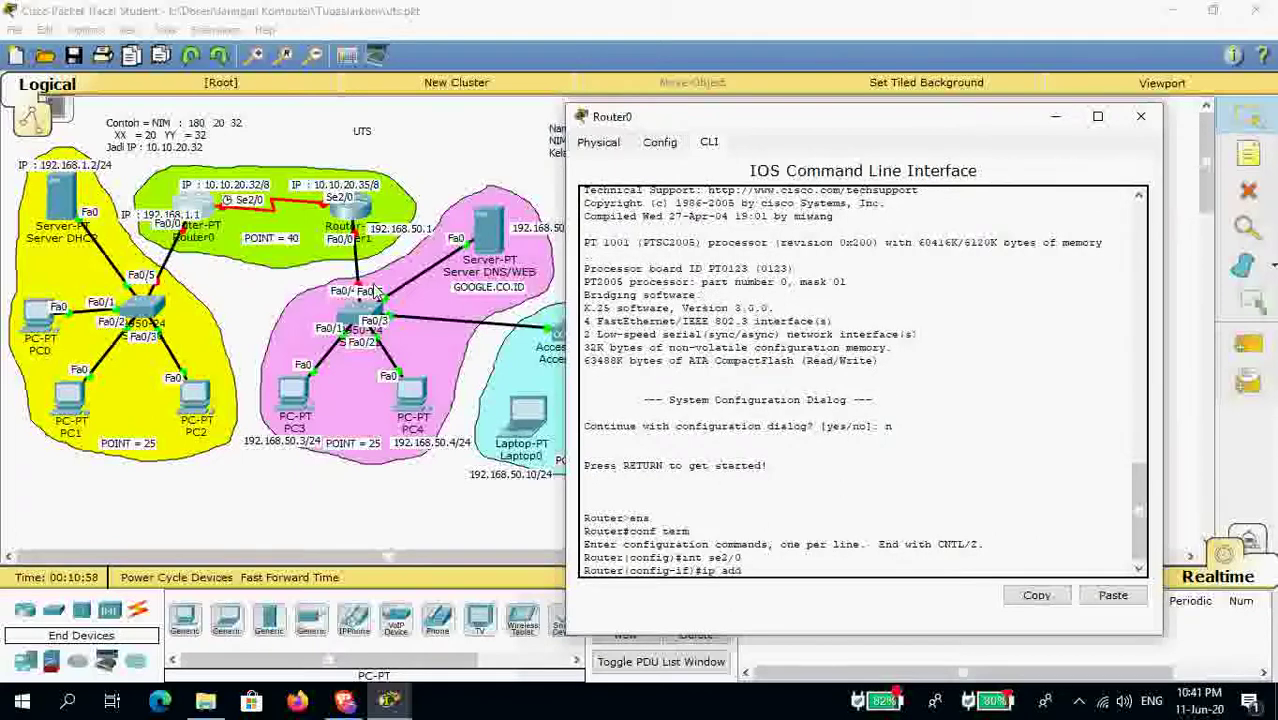
{"action": "type", "text": " 10.10.20.38 255"}
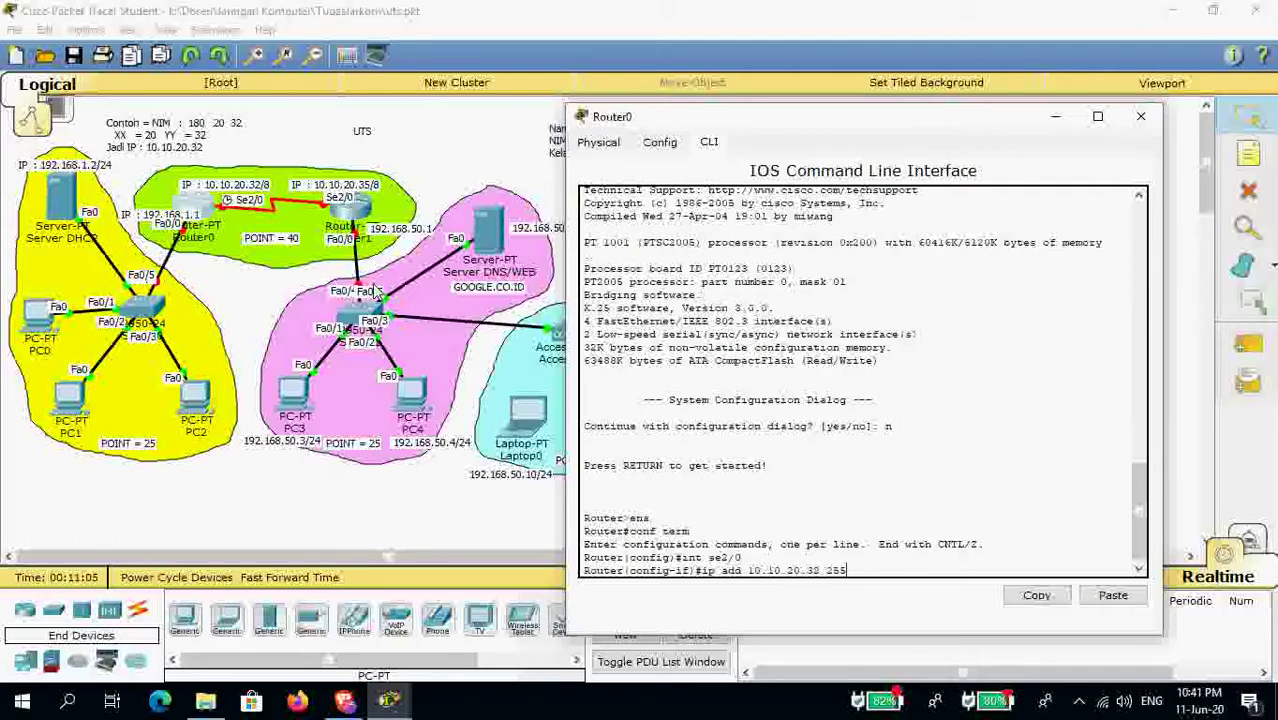
{"action": "type", "text": ".0.0.0"}
{"action": "key", "text": "Return"}
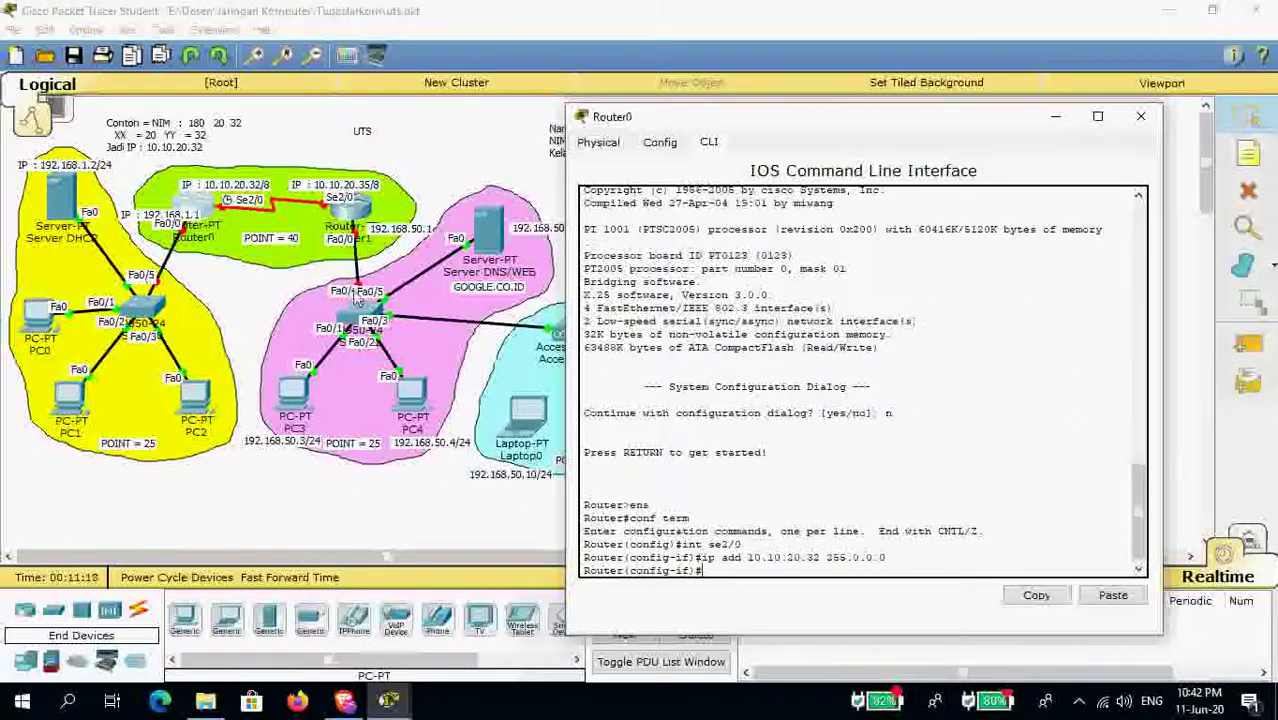
Set the clock rate of Router0's Se2/0 to 64000, enable the interface with no shut and exit interface configuration.
{"action": "type", "text": "clo"}
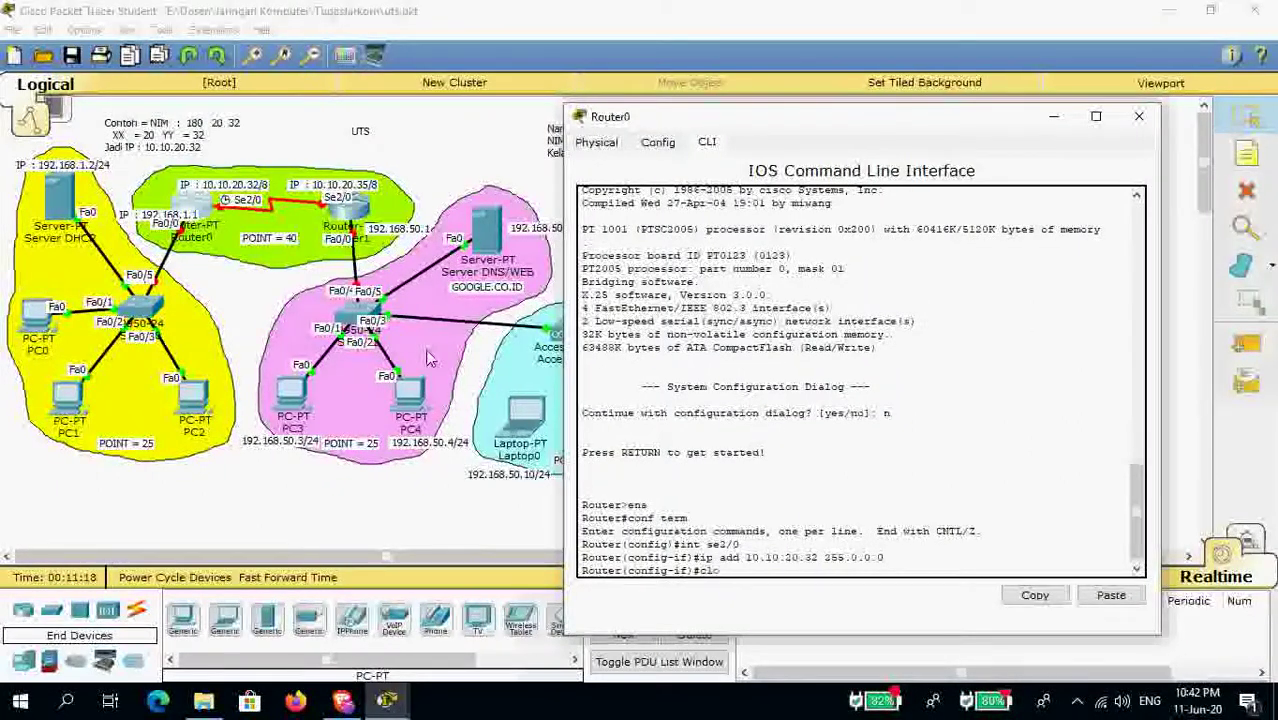
{"action": "type", "text": "ck rate 64000"}
{"action": "key", "text": "Return"}
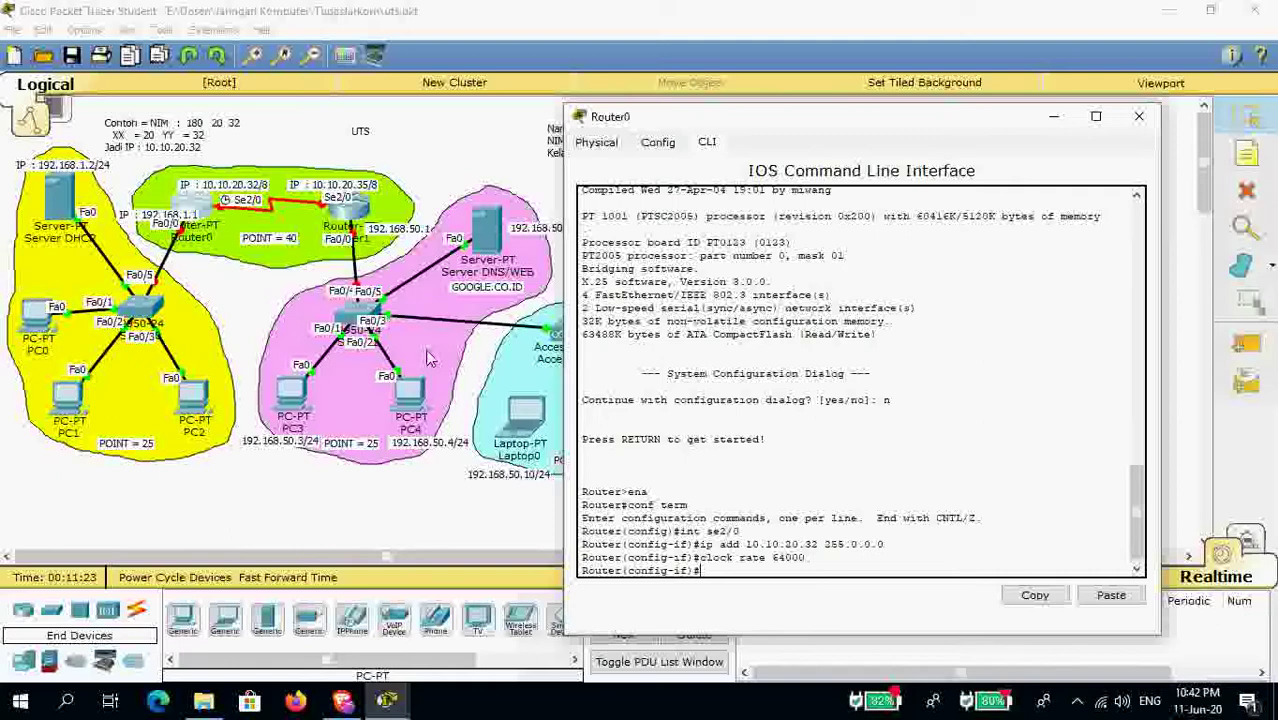
{"action": "type", "text": "no shut"}
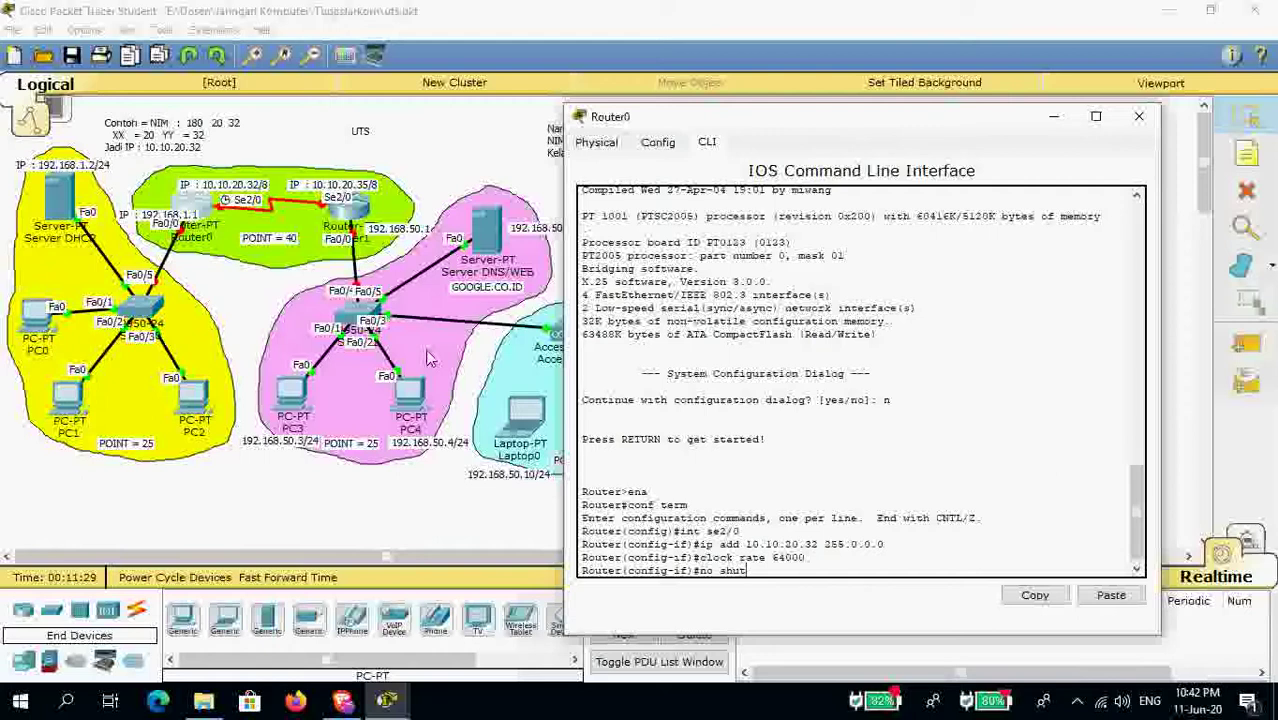
{"action": "key", "text": "Return"}
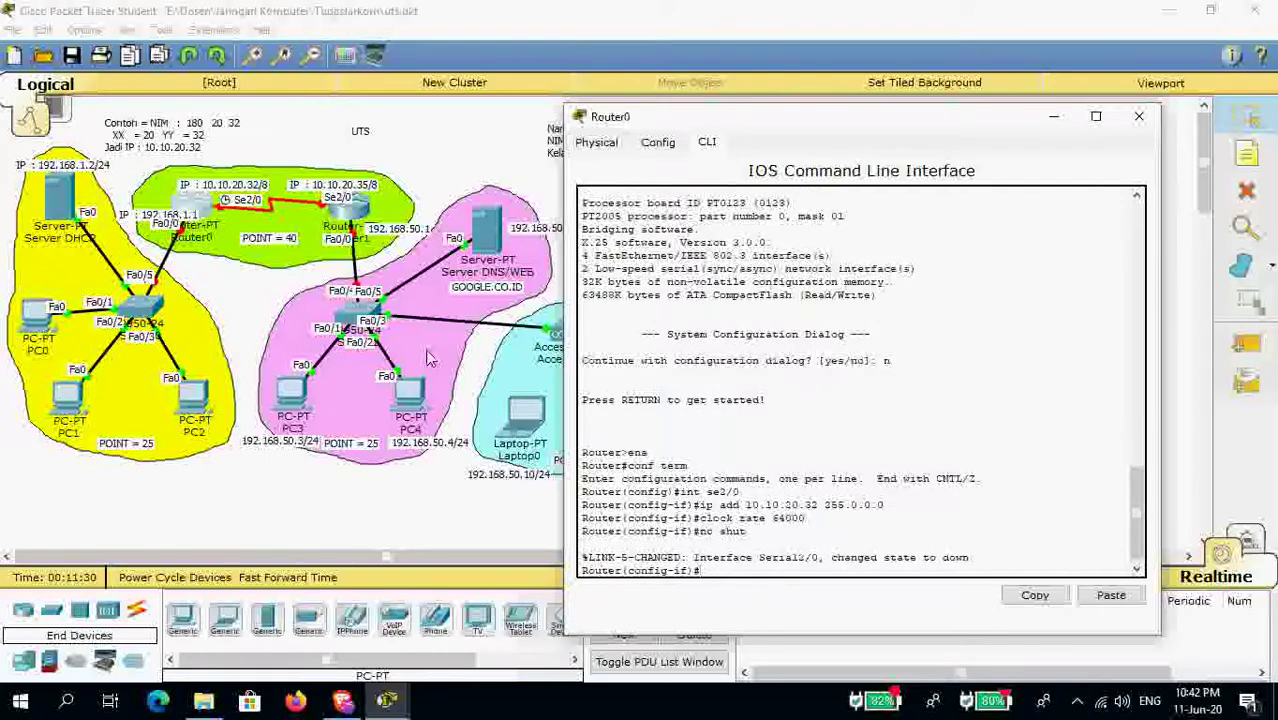
{"action": "type", "text": "exit"}
{"action": "key", "text": "Return"}
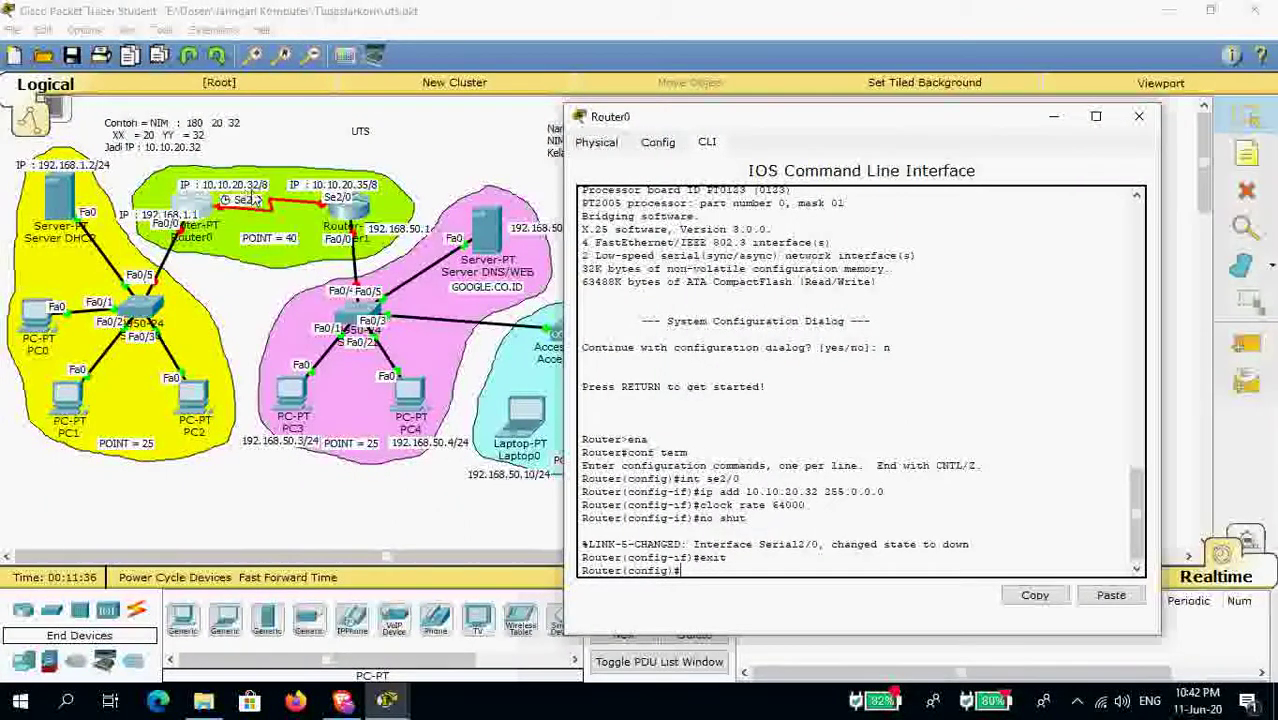
Close Router0's window, open Router1's command line interface and decline its initial configuration dialog.
{"action": "left_click", "coordinate": [1138, 116]}
{"action": "left_click", "coordinate": [357, 218]}
{"action": "left_click_drag", "start_coordinate": [587, 128], "coordinate": [705, 117]}
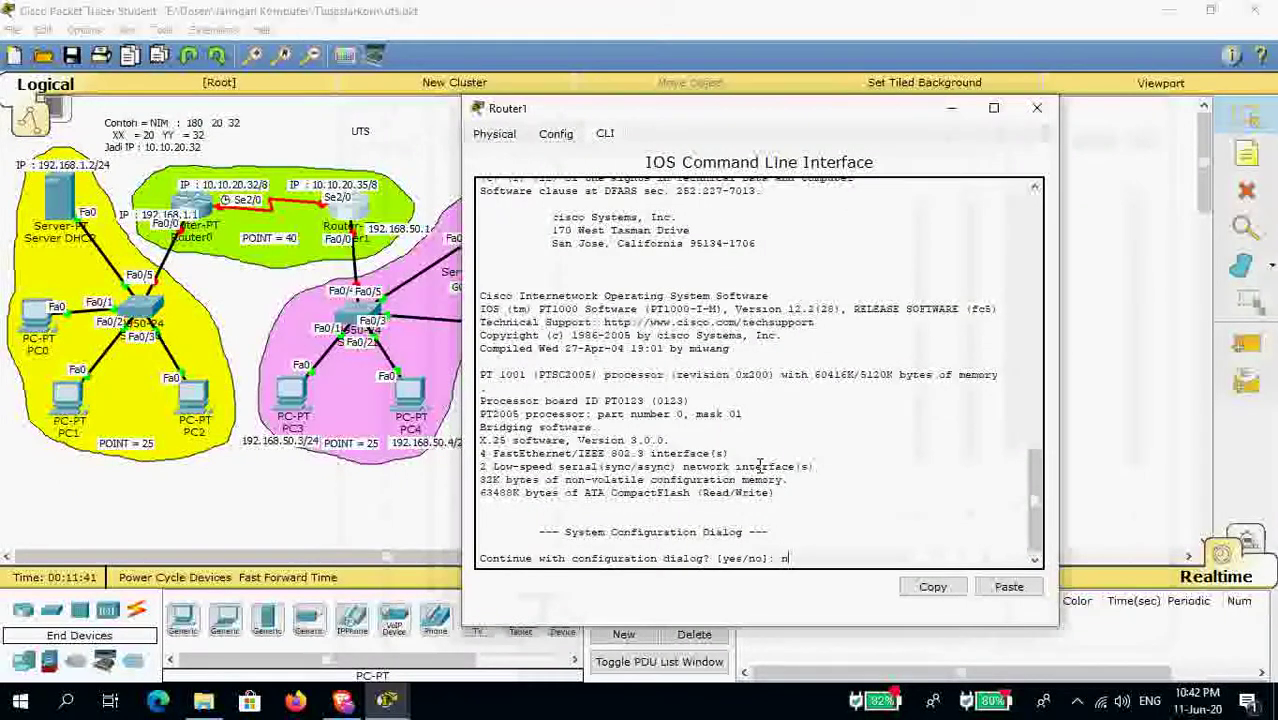
{"action": "key", "text": "Return"}
Enter privileged mode on Router1 and go into global configuration mode with conf term.
{"action": "key", "text": "Return"}
{"action": "type", "text": "ena"}
{"action": "key", "text": "Return"}
{"action": "type", "text": "co"}
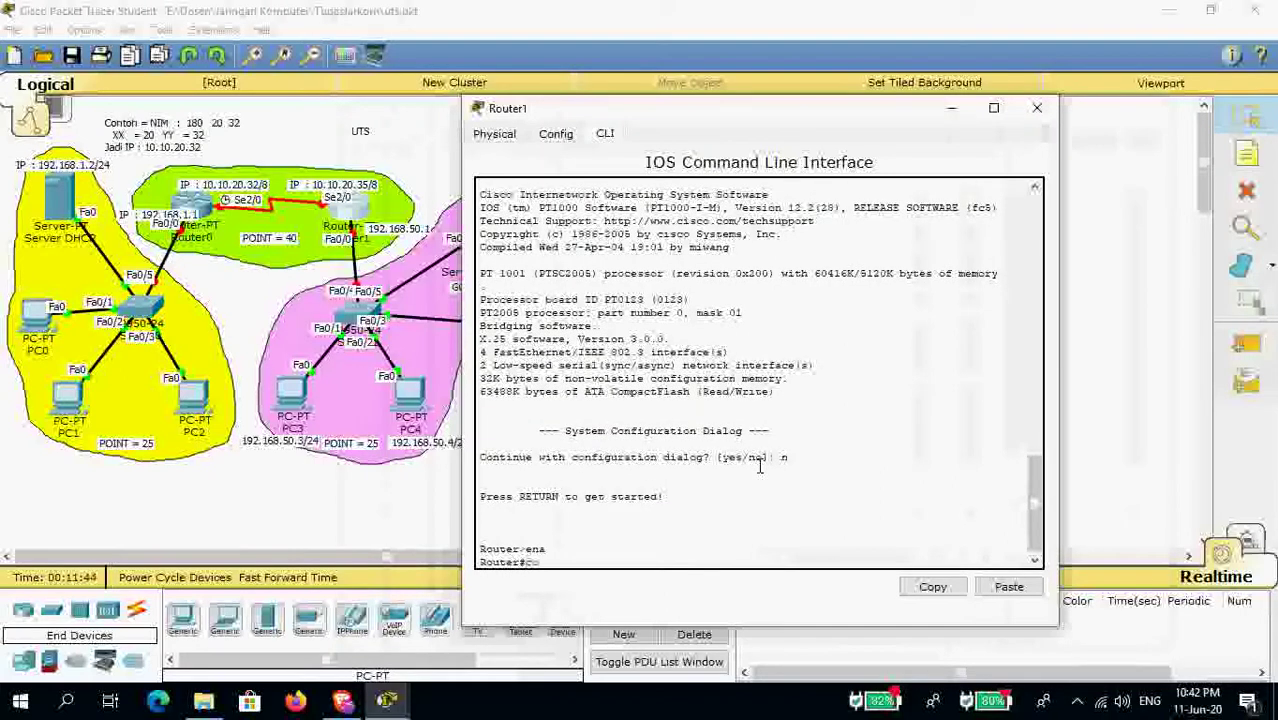
{"action": "type", "text": "nf term"}
{"action": "key", "text": "Return"}
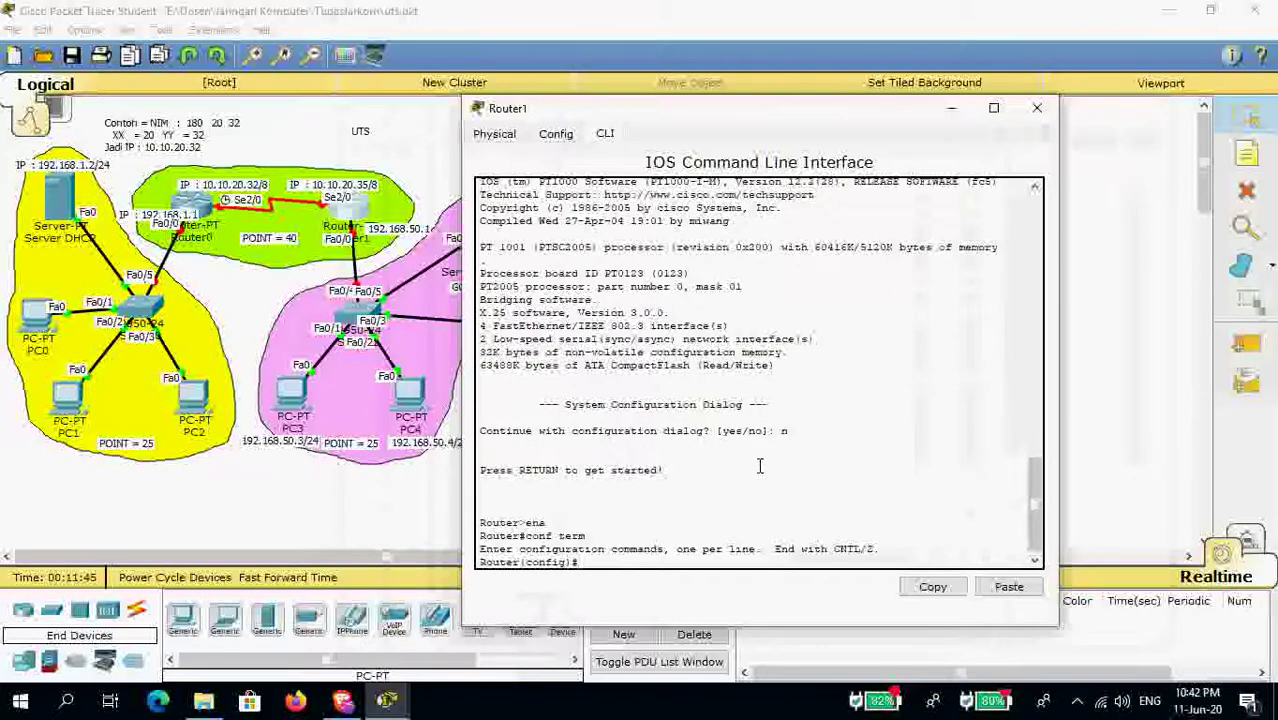
Assign IP address 10.10.20.35 with mask 255.0.0.0 to Router1's serial interface Se2/0.
{"action": "type", "text": "int se"}
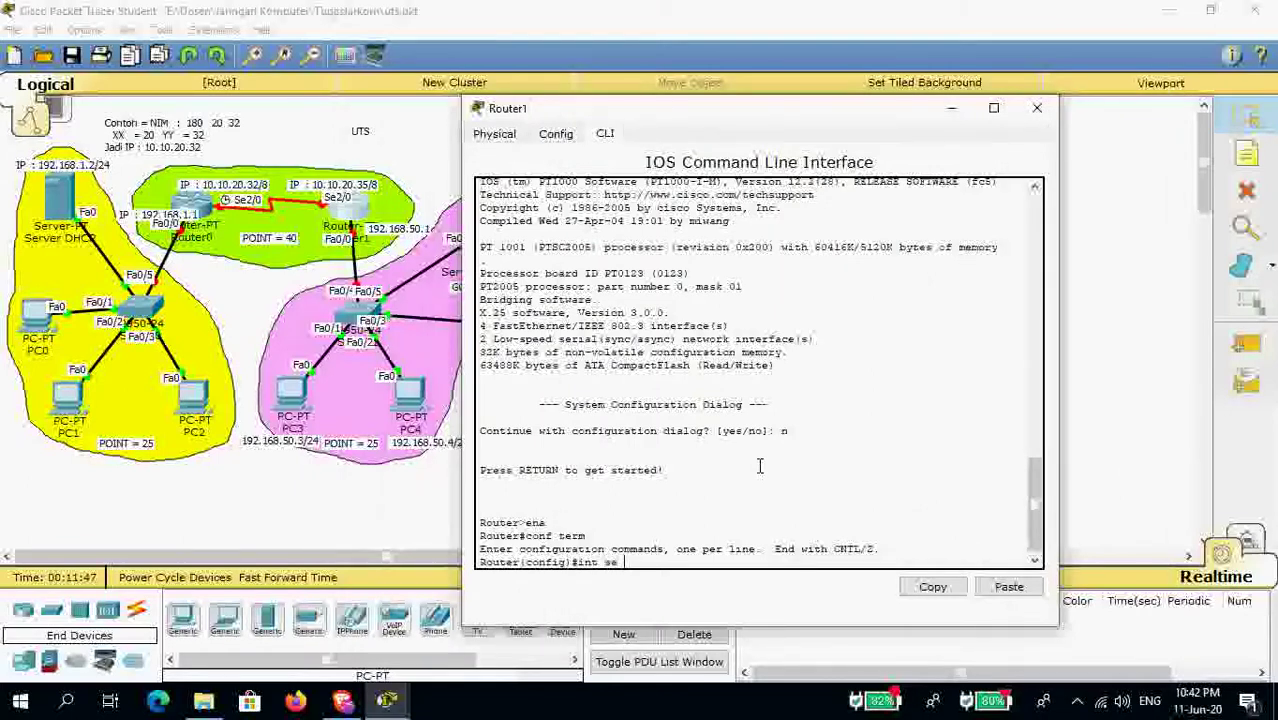
{"action": "type", "text": "20"}
{"action": "type", "text": "/0"}
{"action": "key", "text": "Return"}
{"action": "type", "text": "ip add 10.10.10"}
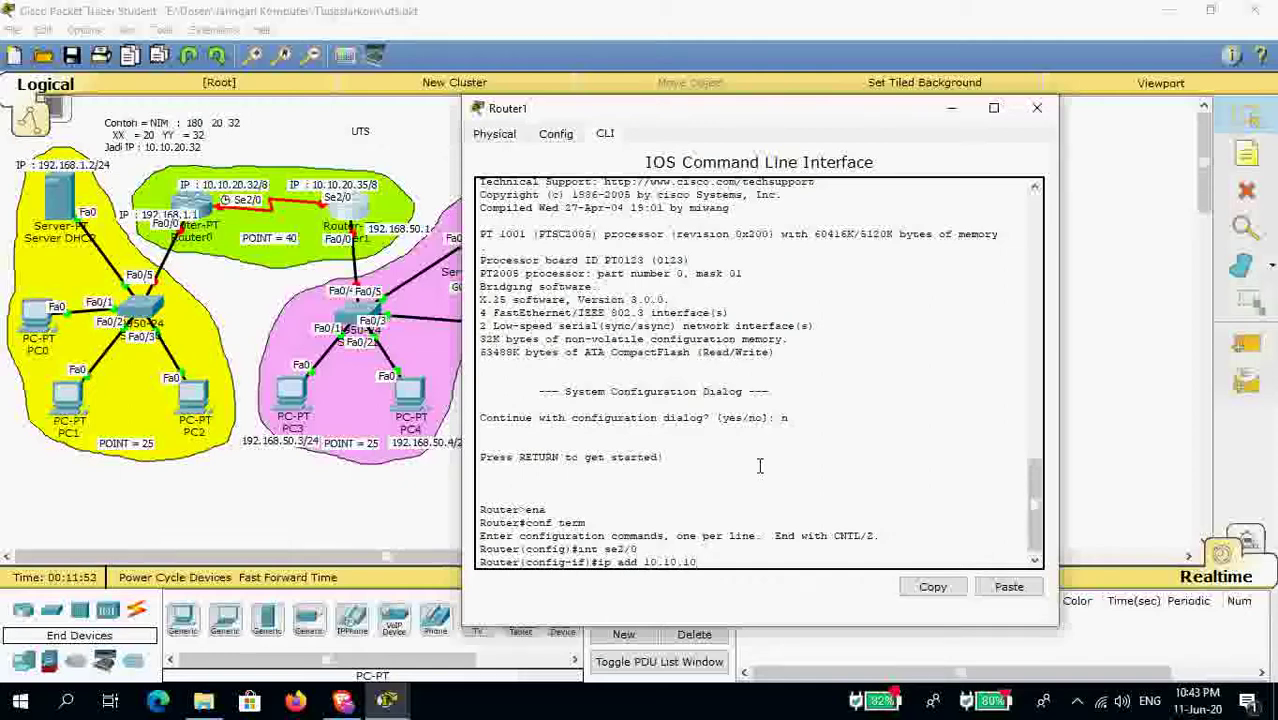
{"action": "key", "text": "BackSpace"}
{"action": "key", "text": "BackSpace"}
{"action": "key", "text": "BackSpace"}
{"action": "type", "text": "5 255."}
{"action": "key", "text": "Return"}
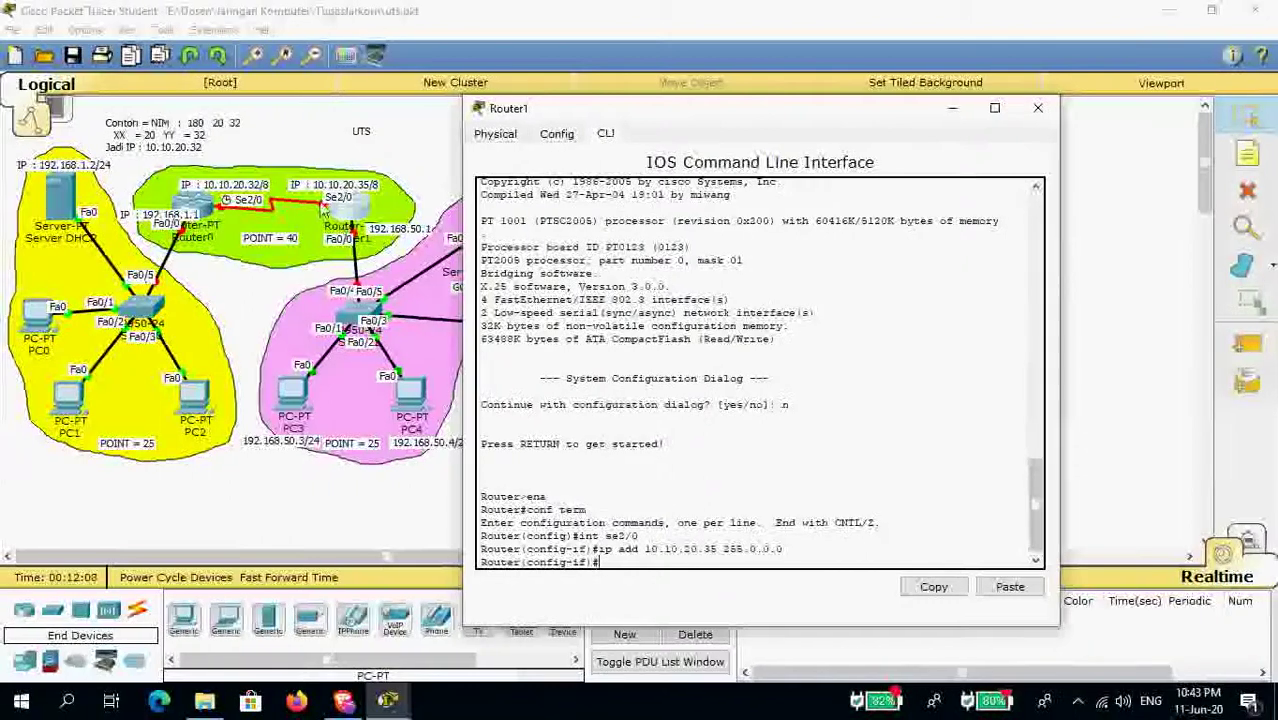
Enable Router1's Se2/0 interface with no shut, exit interface configuration and close Router1's window.
{"action": "type", "text": "no shut"}
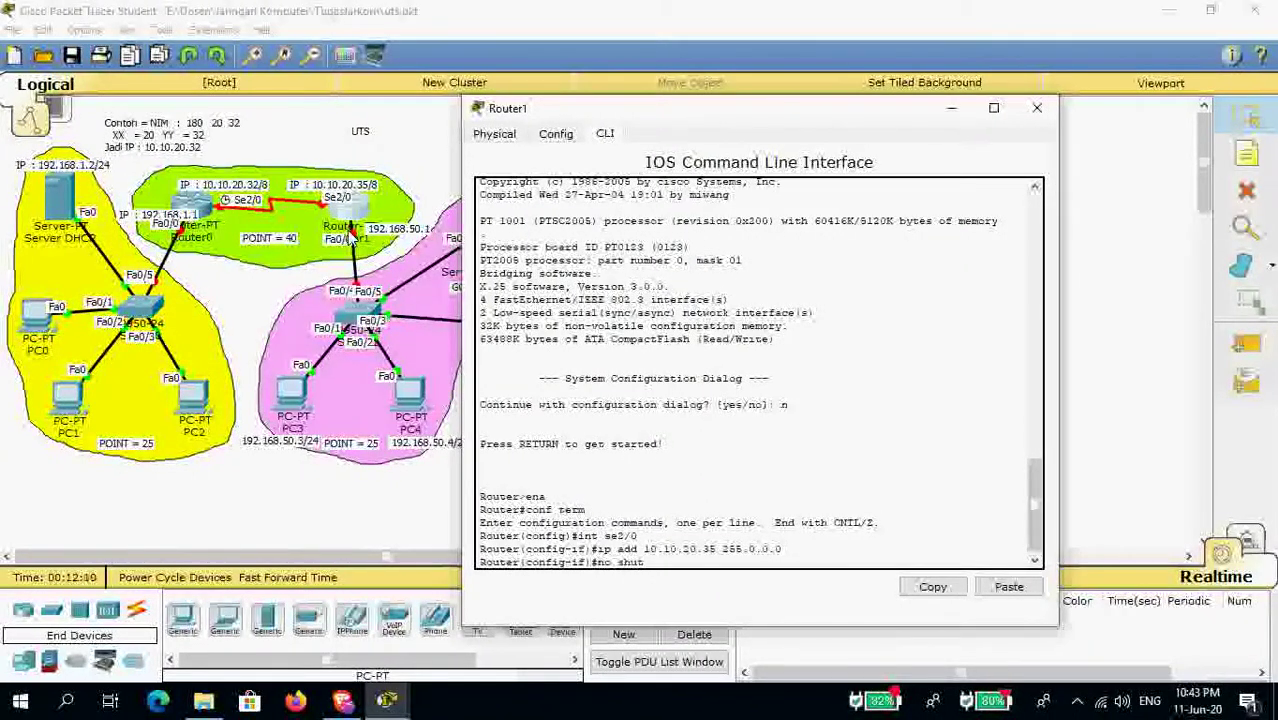
{"action": "key", "text": "Return"}
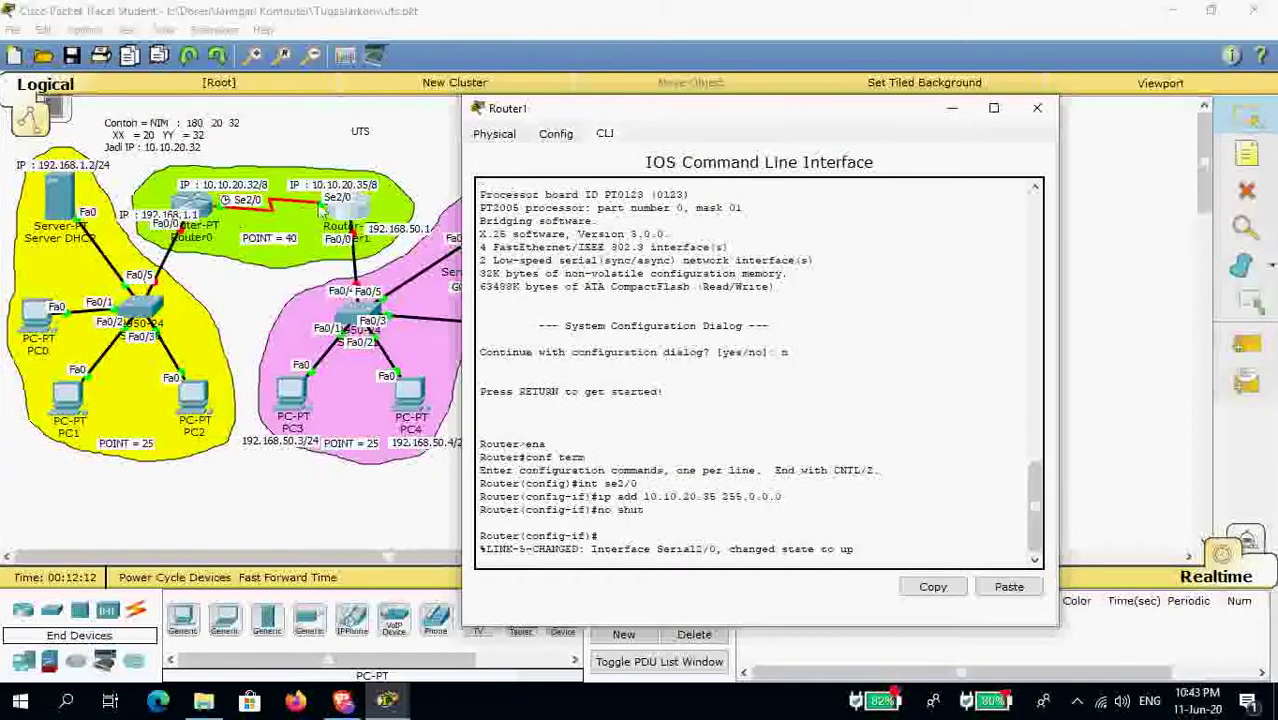
{"action": "key", "text": "Return"}
{"action": "type", "text": "exit"}
{"action": "key", "text": "Return"}
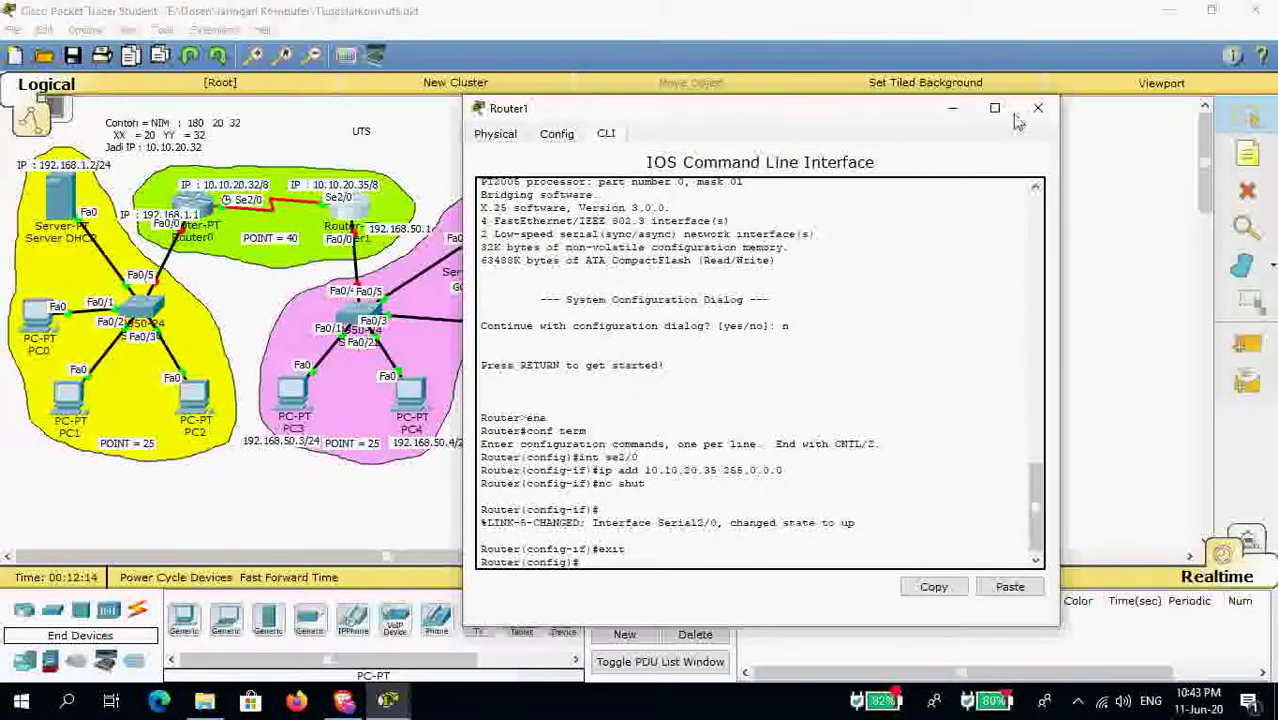
{"action": "left_click", "coordinate": [1037, 107]}
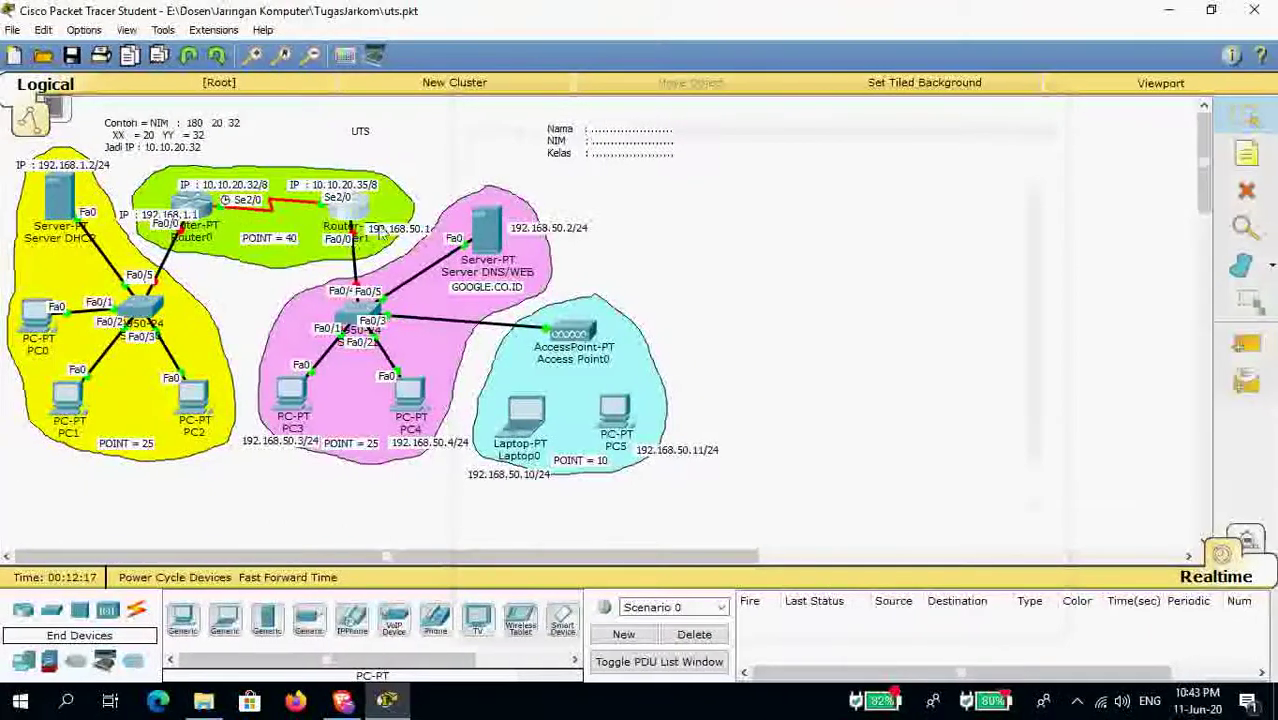
Send a simple test PDU from Router0 to Router1 to check the serial link.
{"action": "mouse_move", "coordinate": [342, 219]}
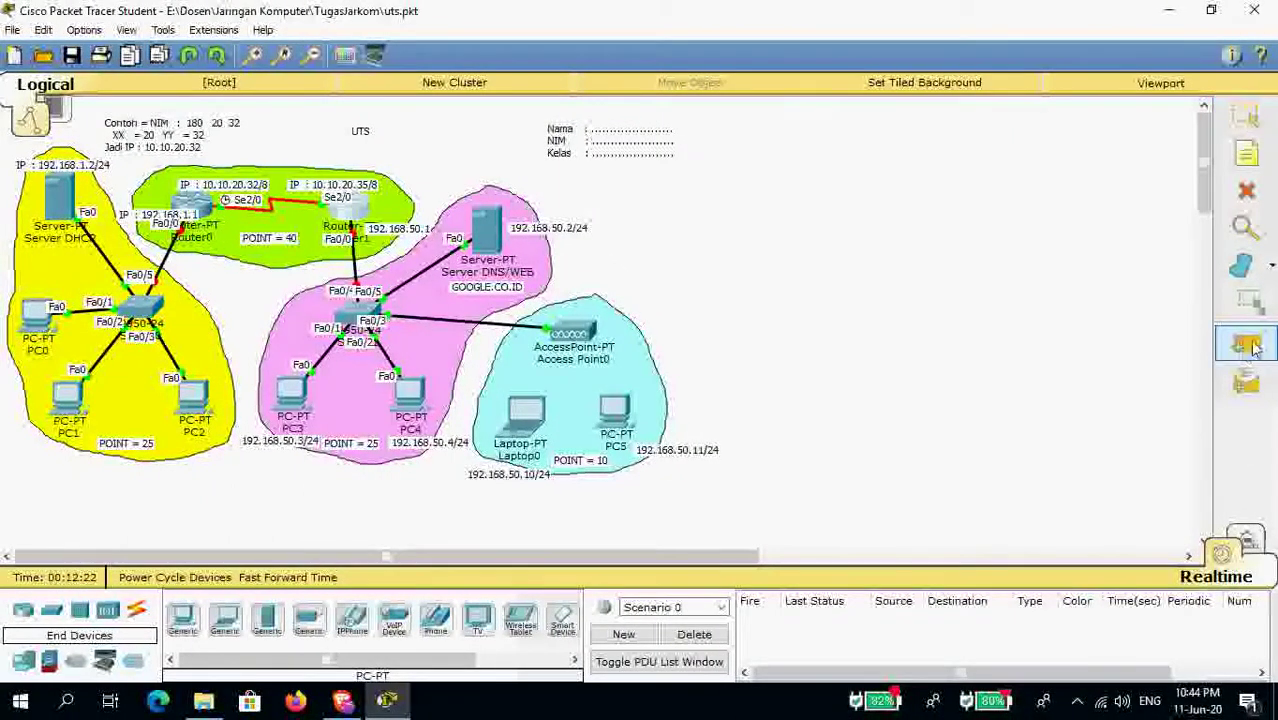
{"action": "left_click", "coordinate": [1245, 350]}
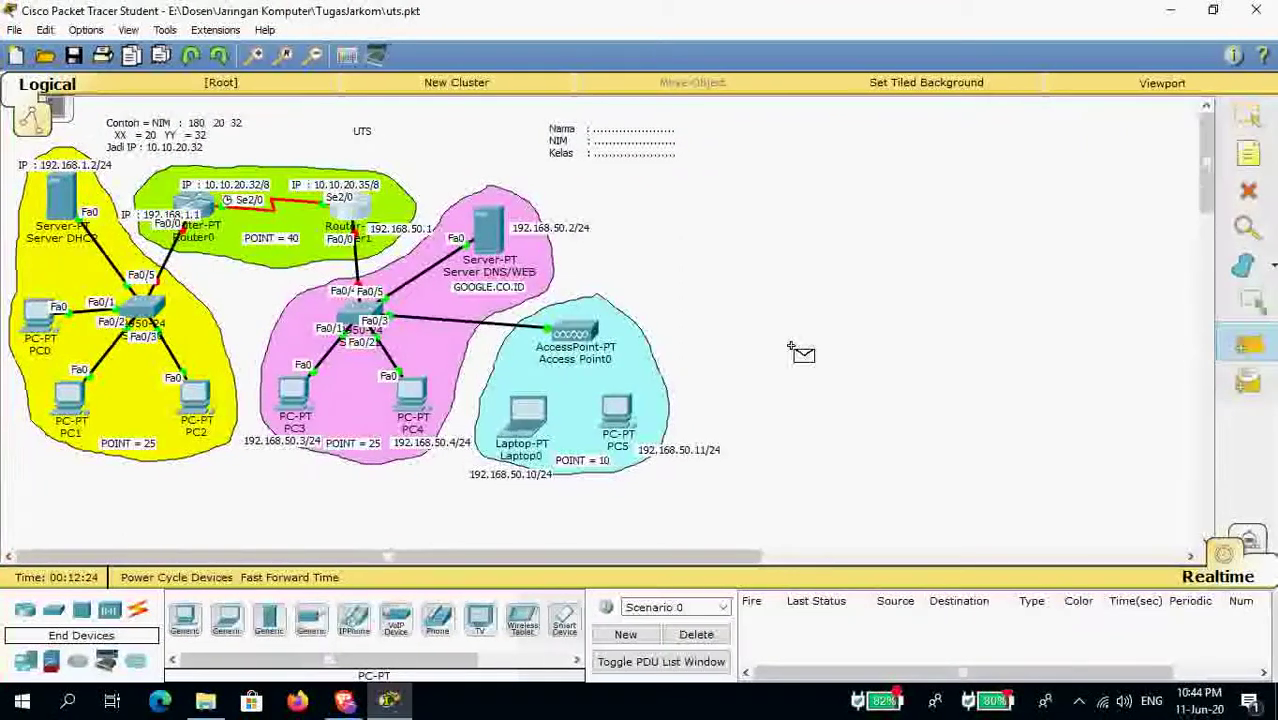
{"action": "left_click", "coordinate": [210, 210]}
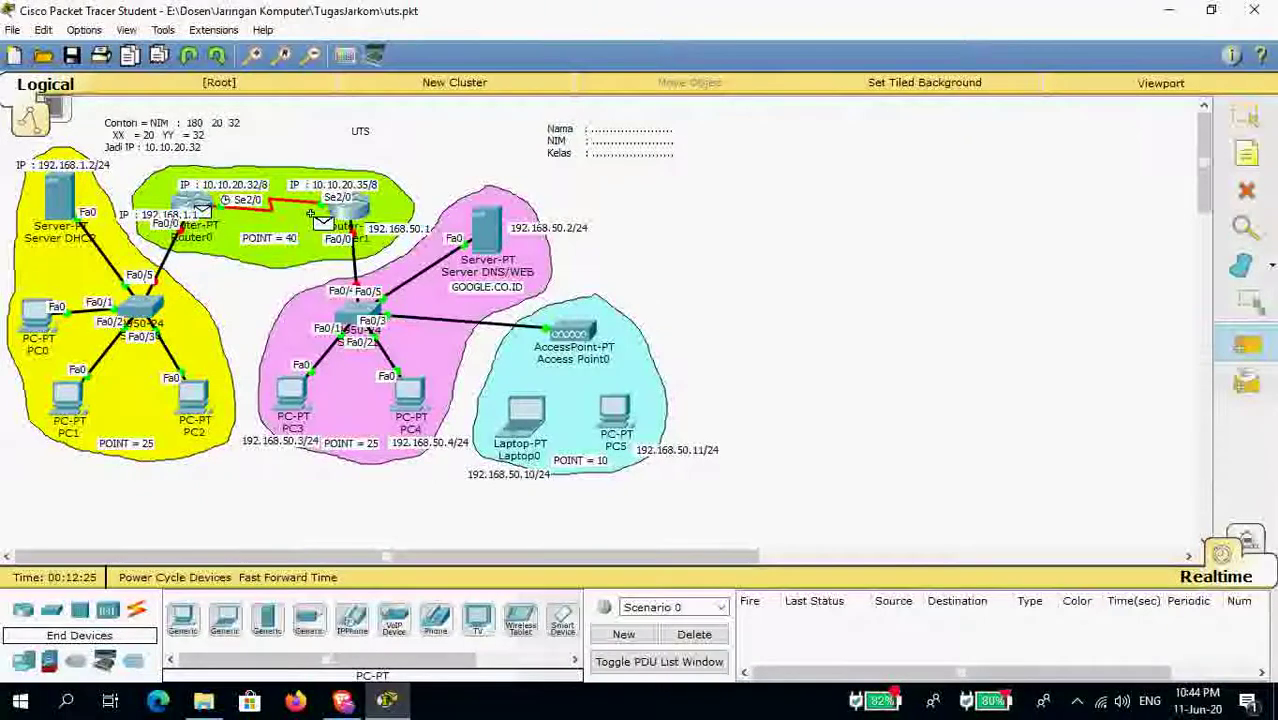
{"action": "left_click", "coordinate": [342, 216]}
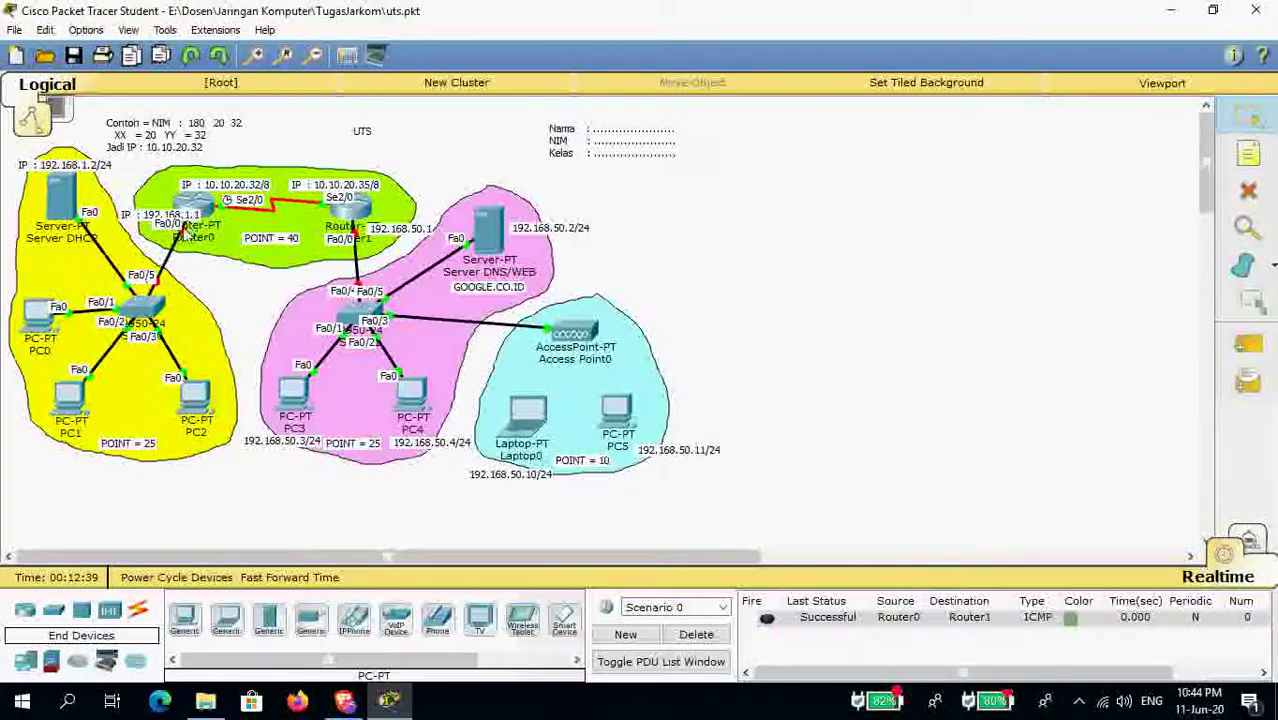
Open Router0's command line interface and assign IP address 192.168.1.1 with mask 255.255.255.0 to interface fa0/0.
{"action": "left_click", "coordinate": [200, 205]}
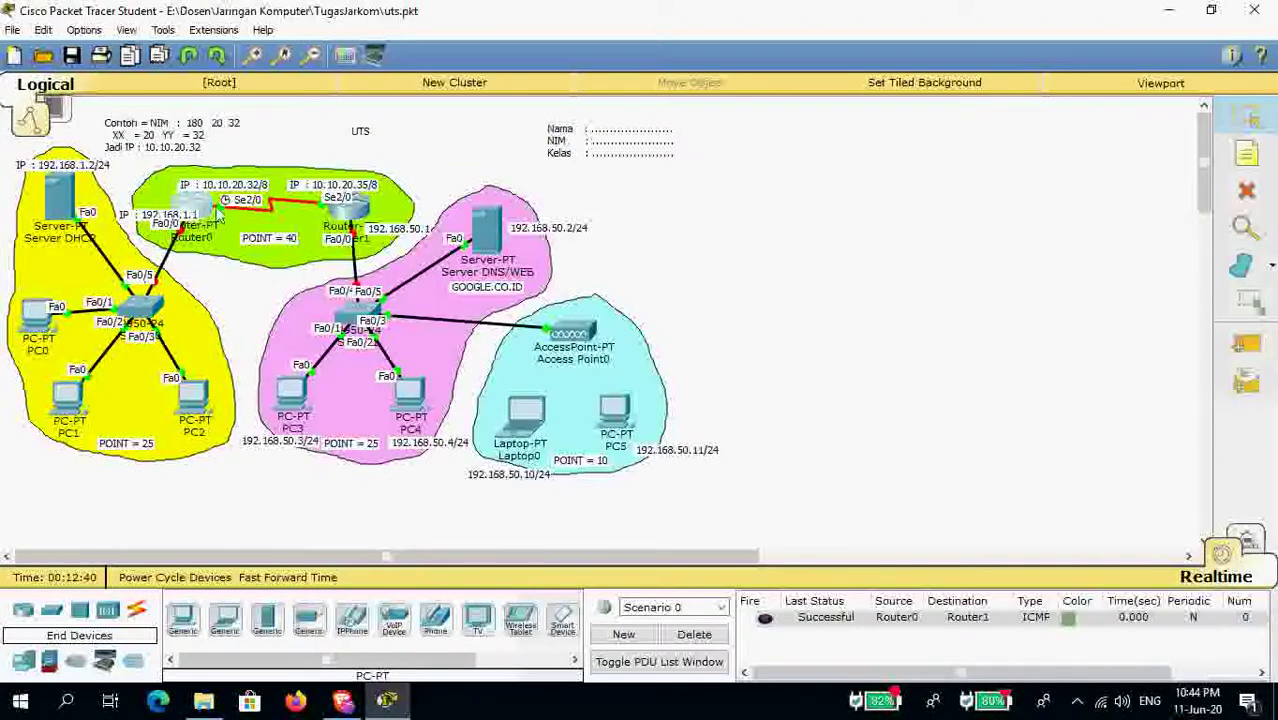
{"action": "left_click_drag", "start_coordinate": [610, 120], "coordinate": [735, 120]}
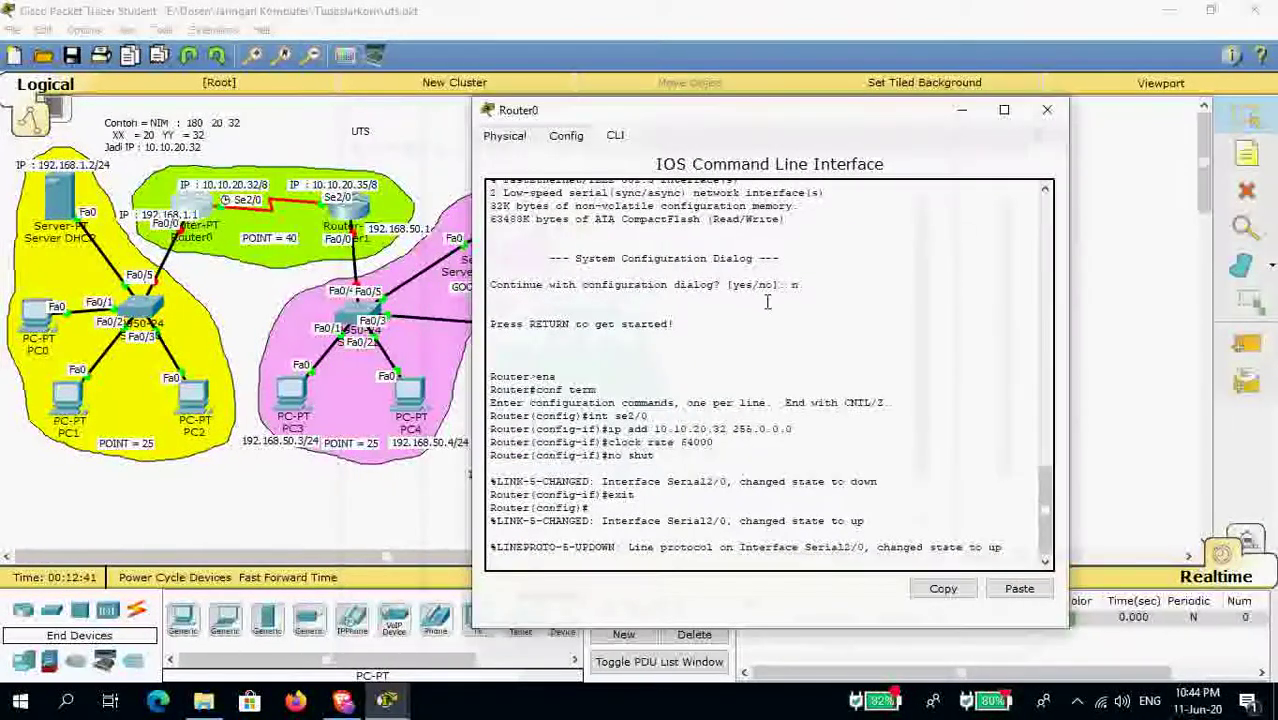
{"action": "key", "text": "Return"}
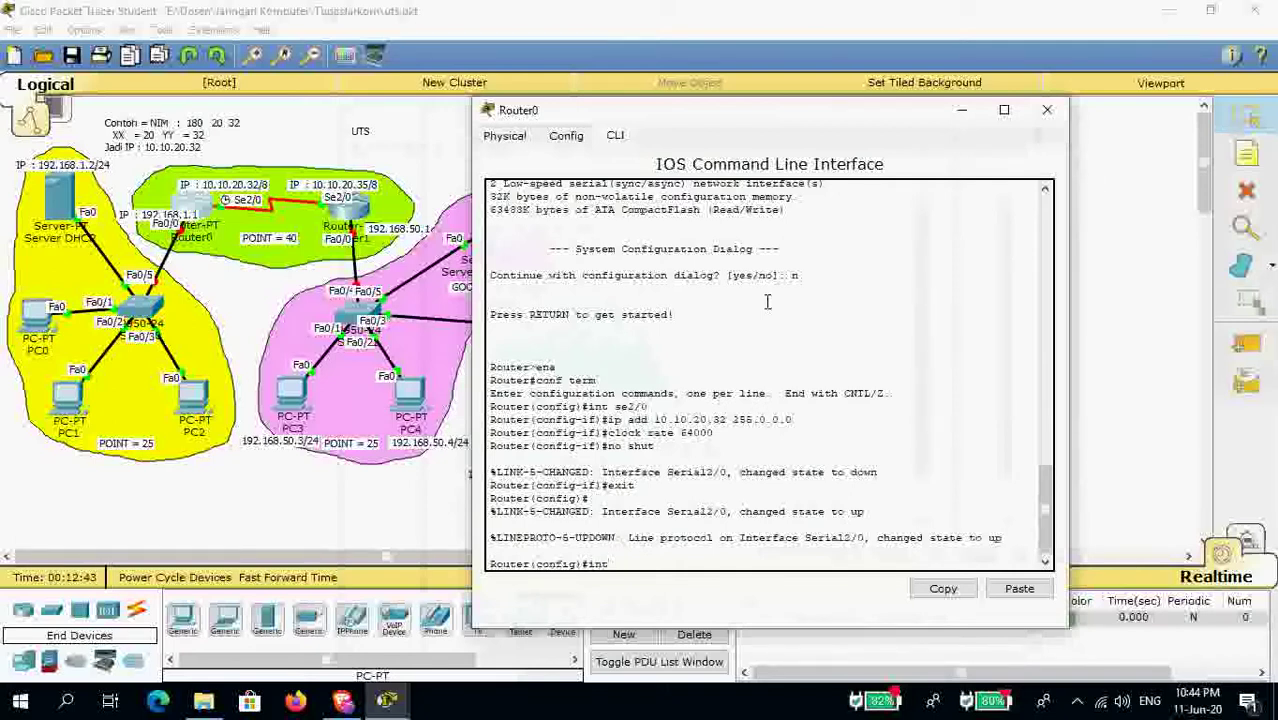
{"action": "type", "text": "int "}
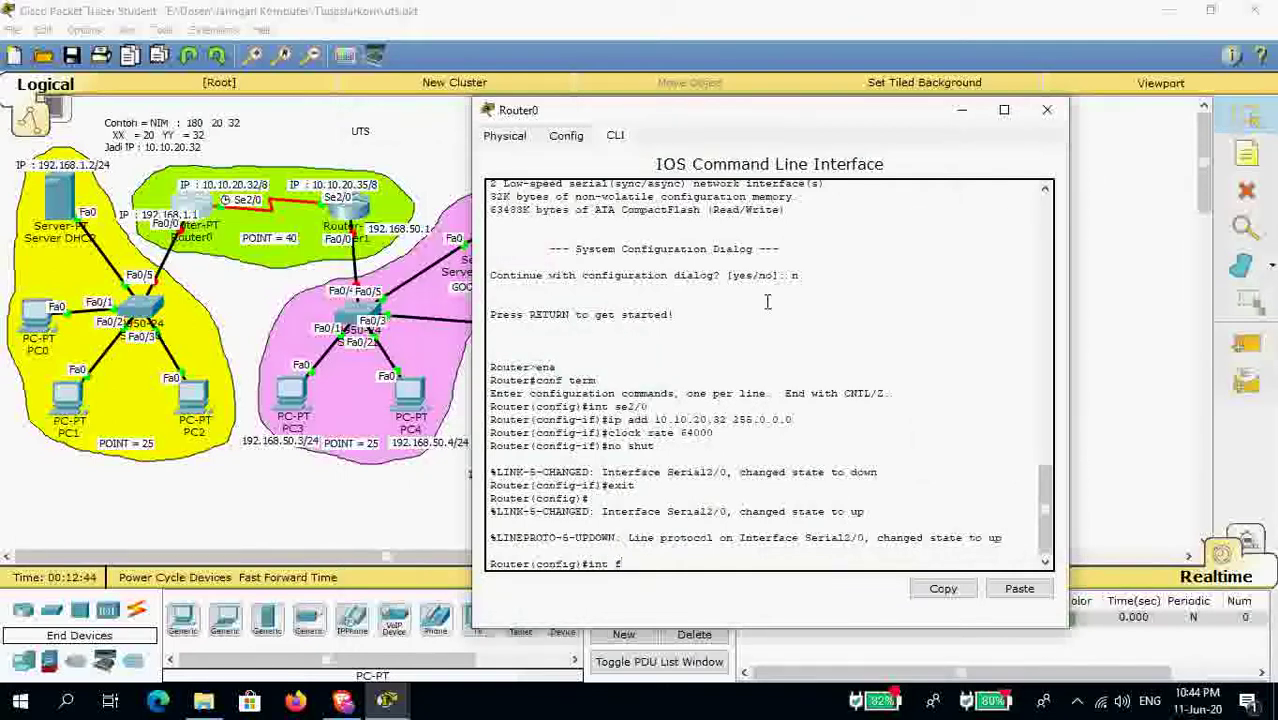
{"action": "type", "text": "fa0/0"}
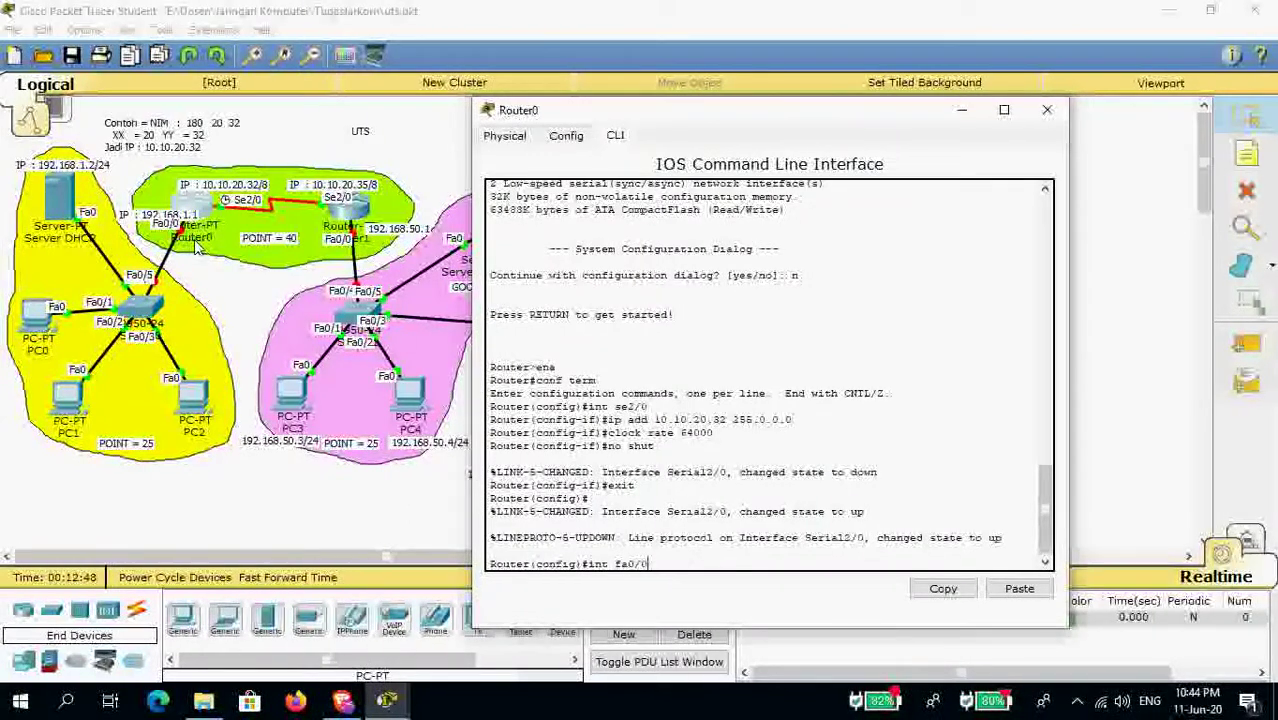
{"action": "key", "text": "Return"}
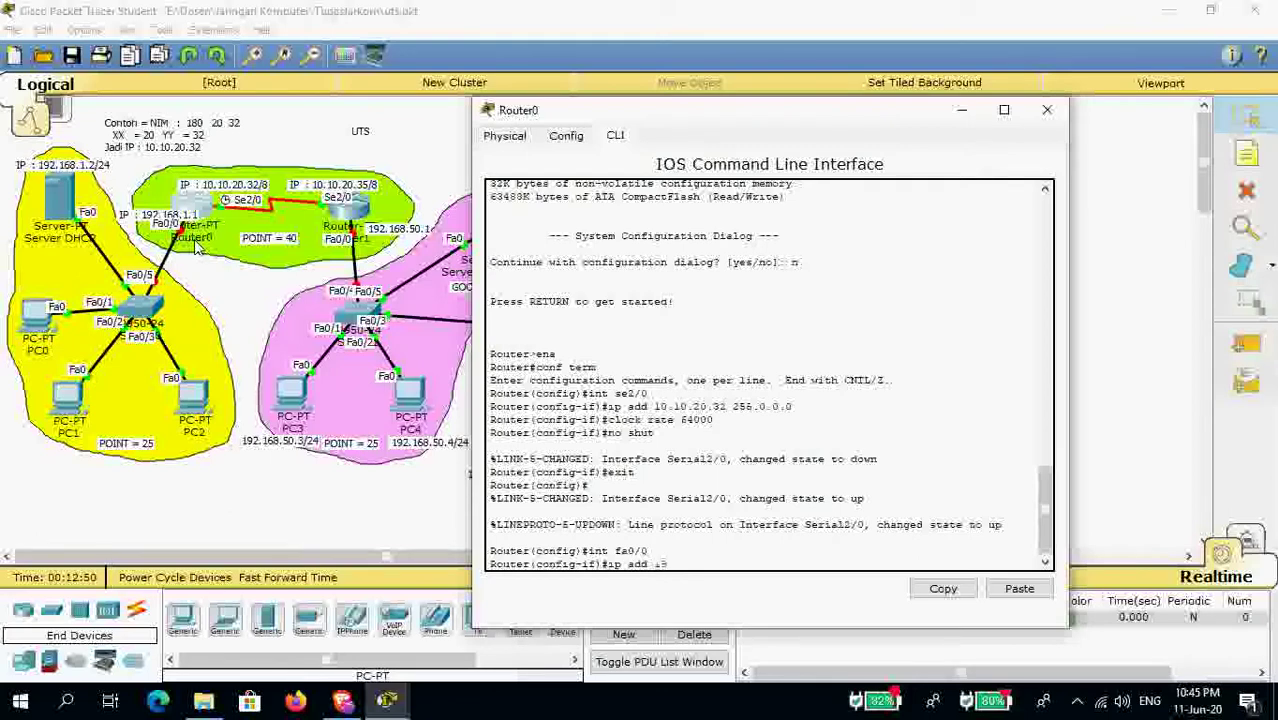
{"action": "type", "text": "ip add 192.168"}
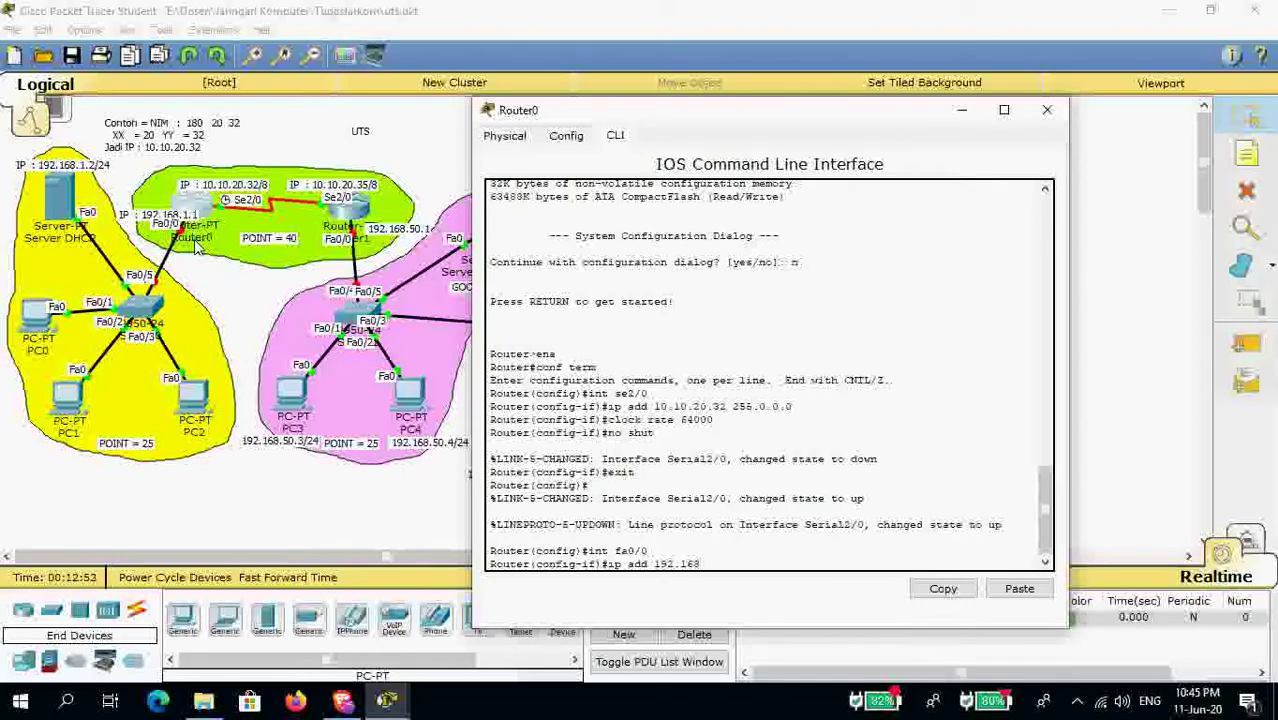
{"action": "type", "text": ".1.1 255.255.255.0"}
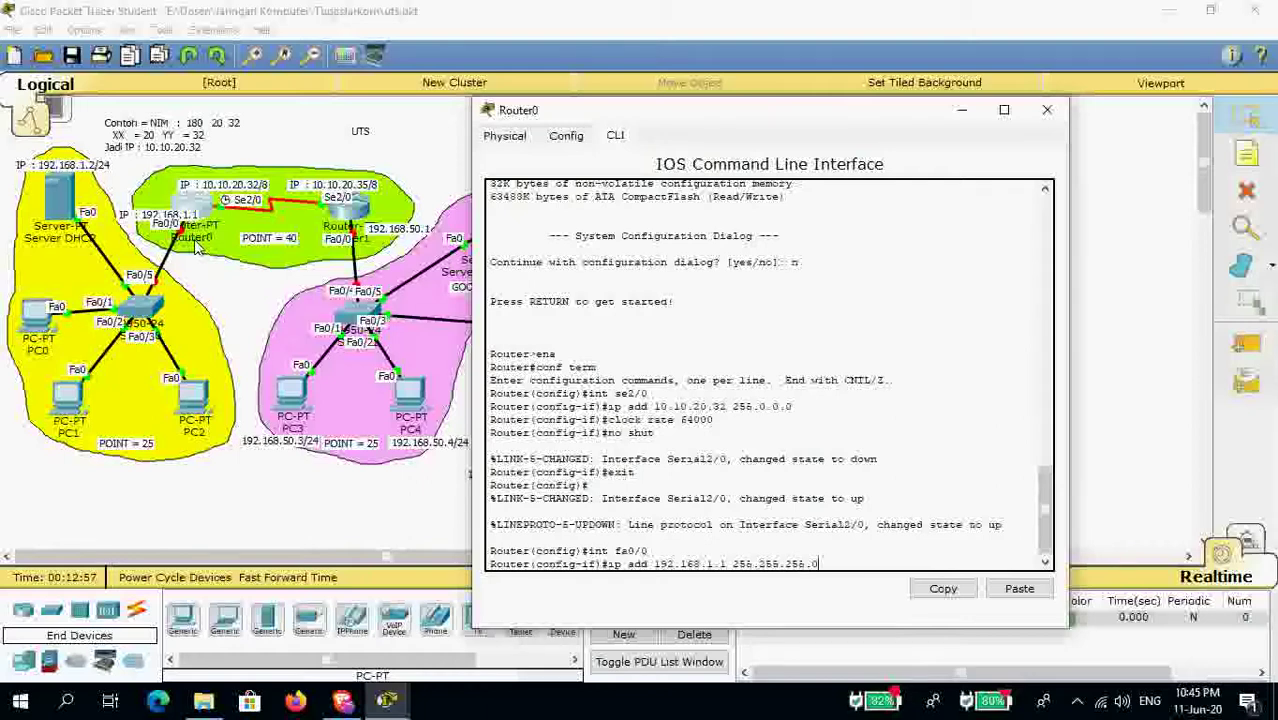
{"action": "key", "text": "Return"}
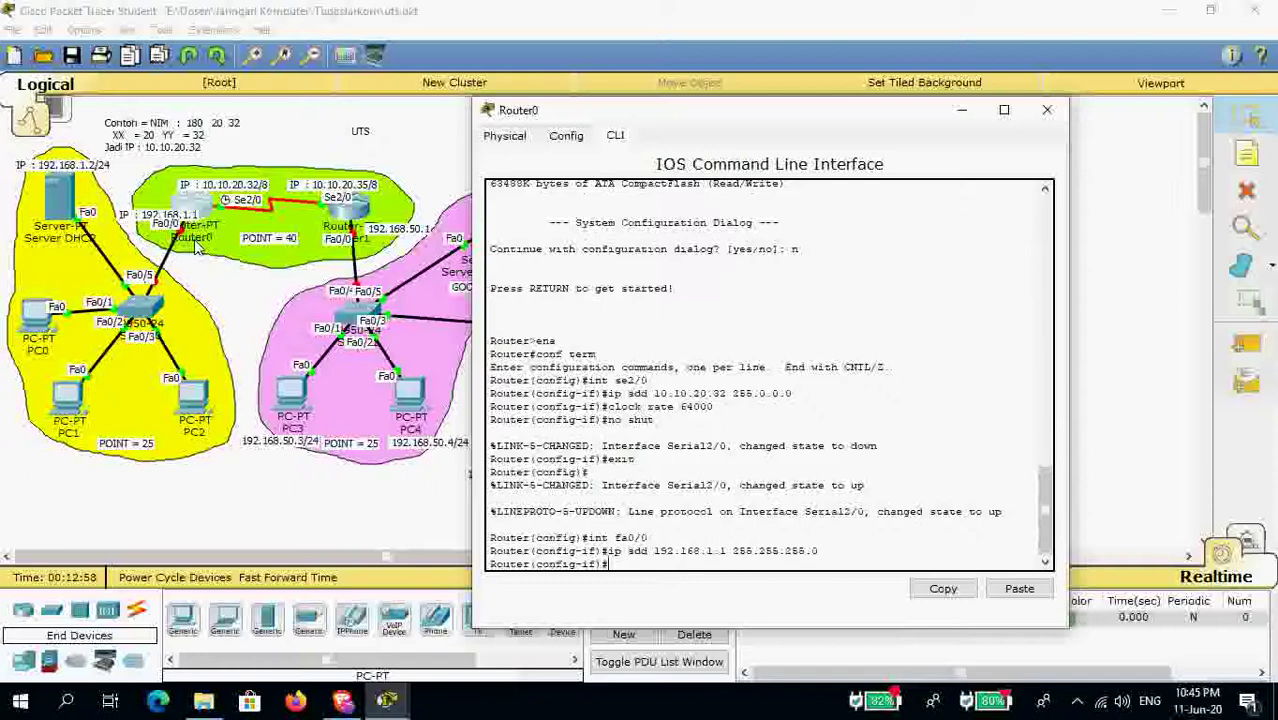
Enable Router0's fa0/0 interface with no shut, exit interface configuration and close Router0's window.
{"action": "type", "text": "no shut"}
{"action": "key", "text": "Return"}
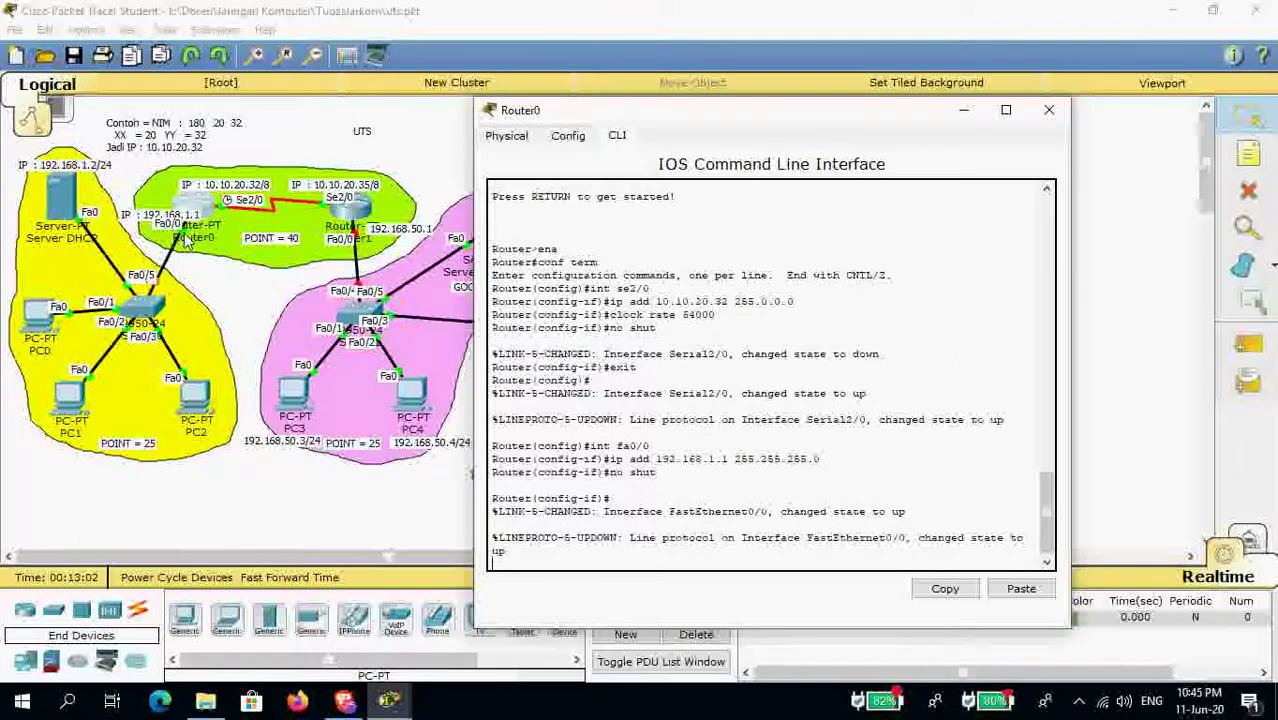
{"action": "key", "text": "Return"}
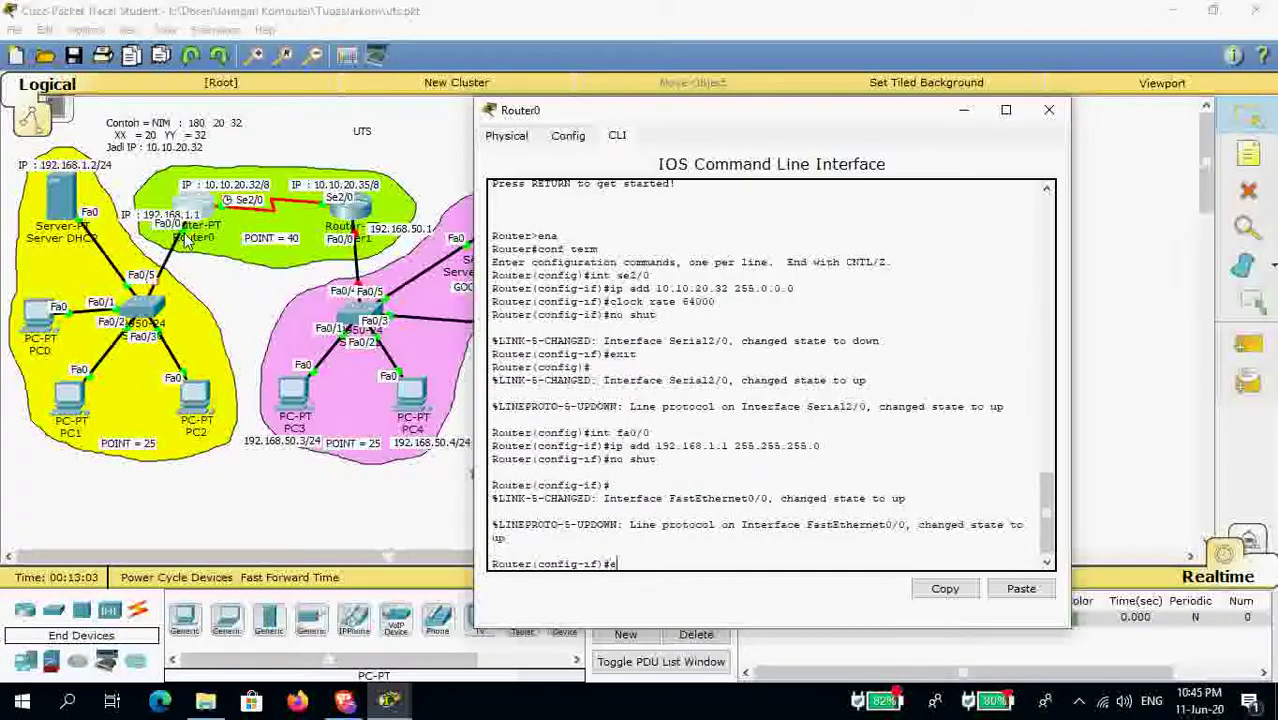
{"action": "key", "text": "Return"}
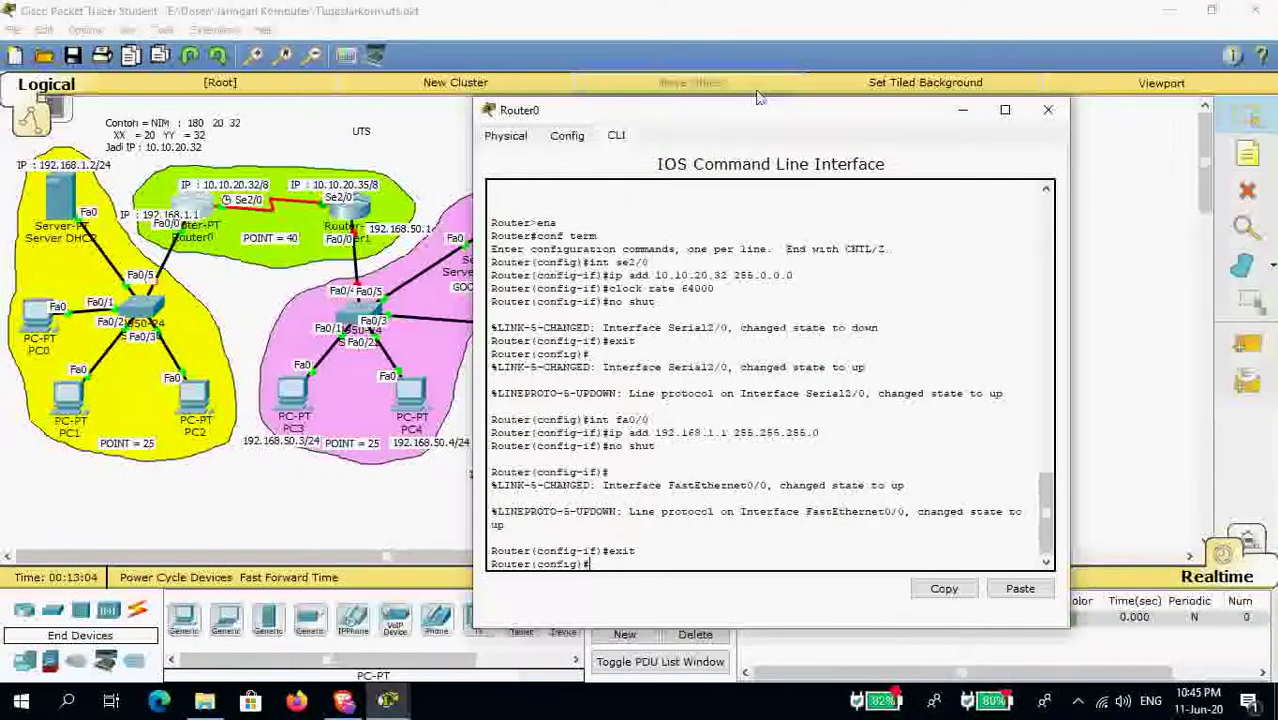
{"action": "left_click", "coordinate": [1047, 110]}
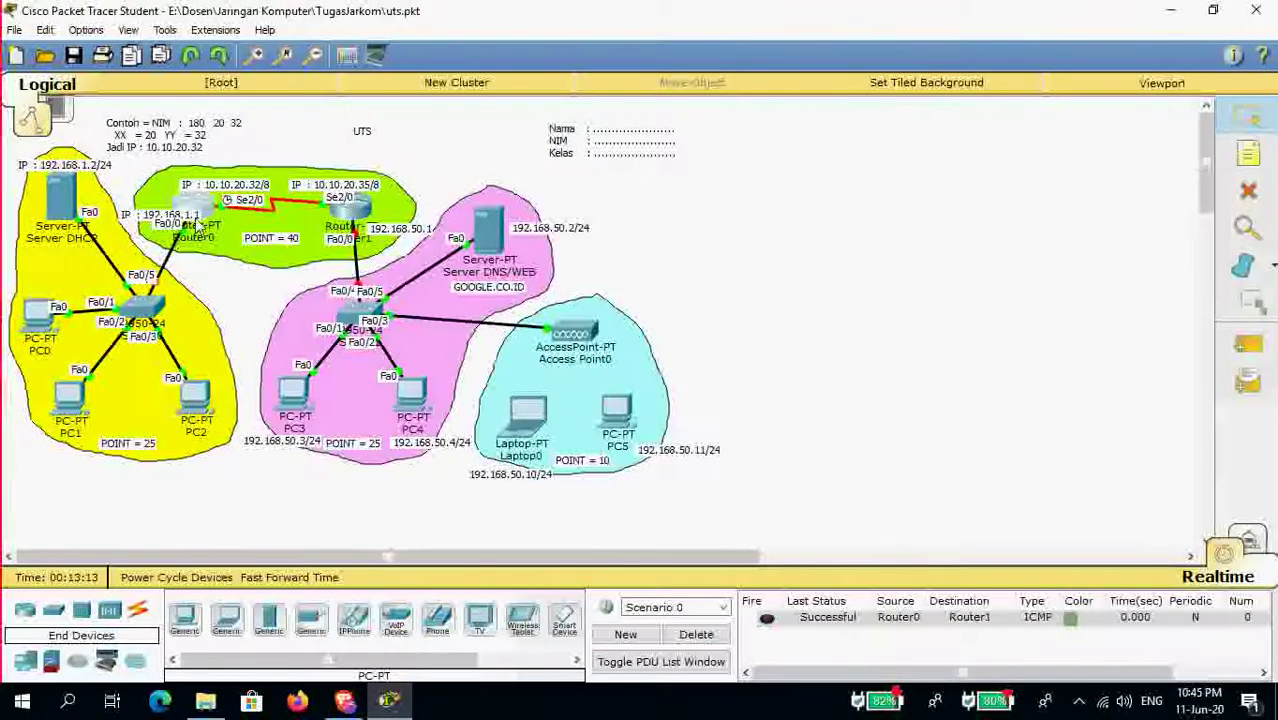
Open Server DHCP's IP configuration and set its static IP address to 192.168.1.2 with subnet mask 255.255.255.0.
{"action": "left_click", "coordinate": [64, 203]}
{"action": "left_click_drag", "start_coordinate": [548, 127], "coordinate": [788, 106]}
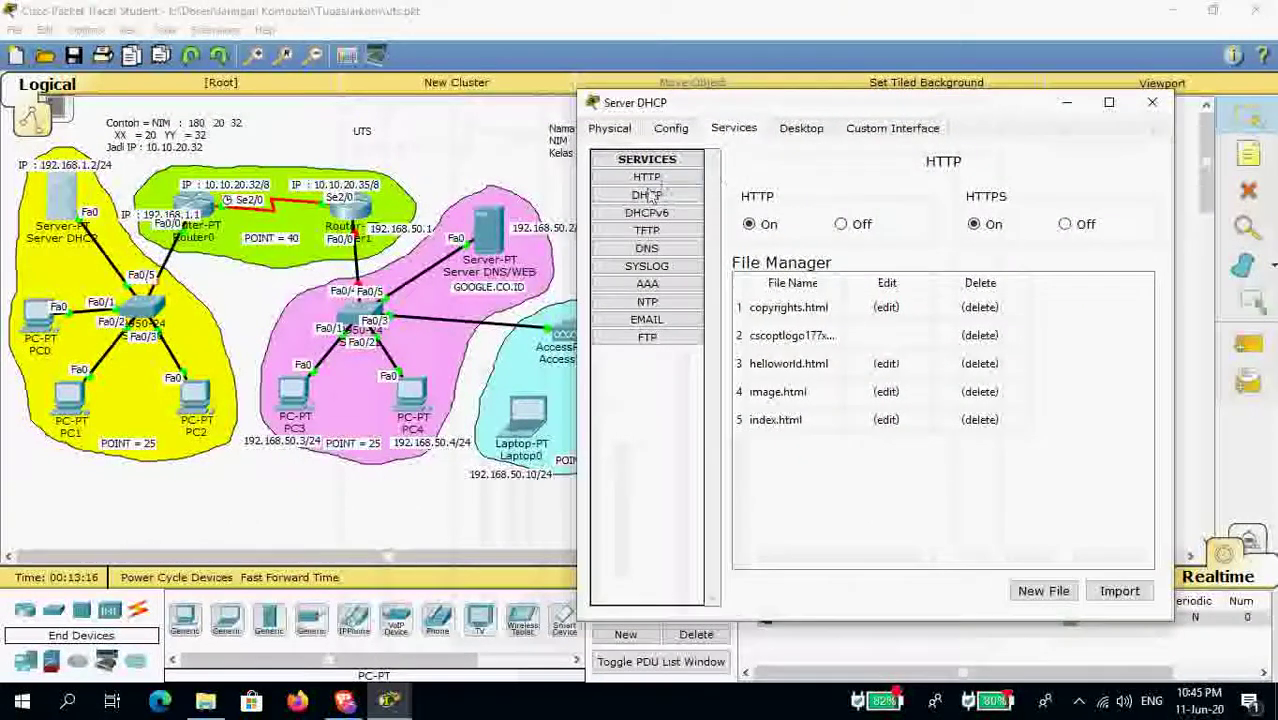
{"action": "left_click", "coordinate": [799, 136]}
{"action": "left_click", "coordinate": [646, 210]}
{"action": "left_click", "coordinate": [798, 277]}
{"action": "type", "text": "192.168.50.10/24"}
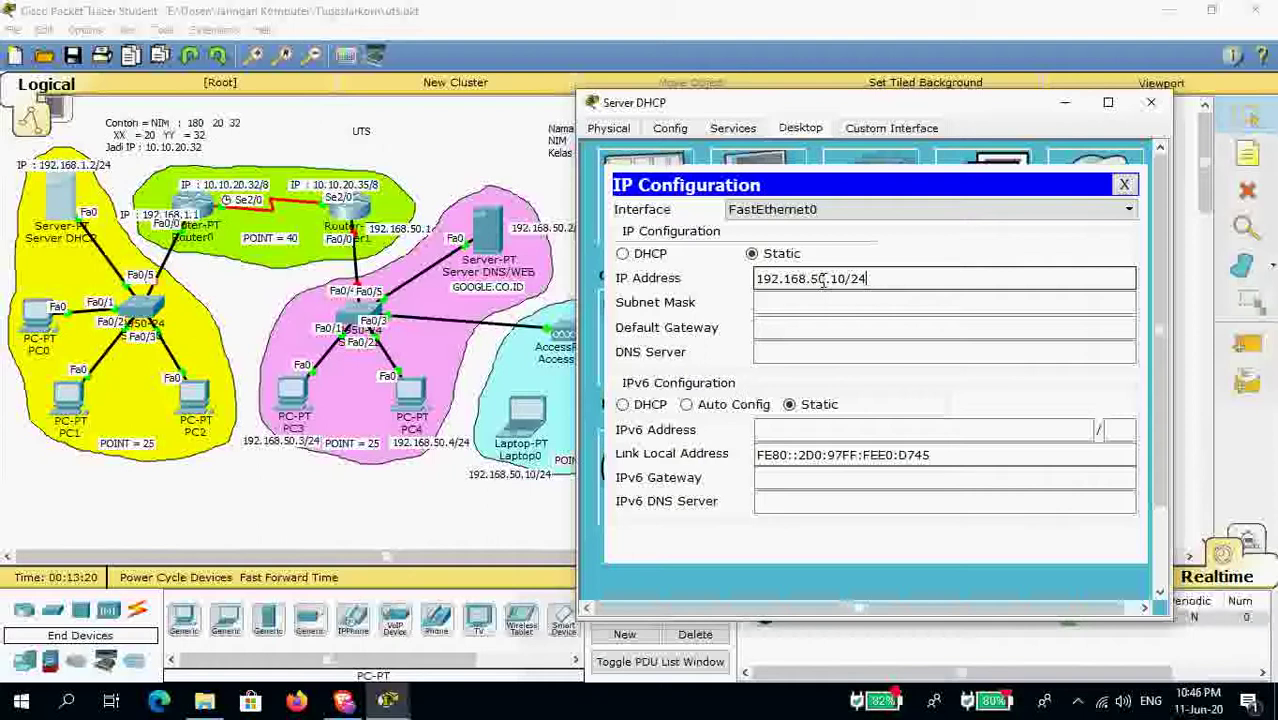
{"action": "left_click_drag", "start_coordinate": [814, 280], "coordinate": [904, 276]}
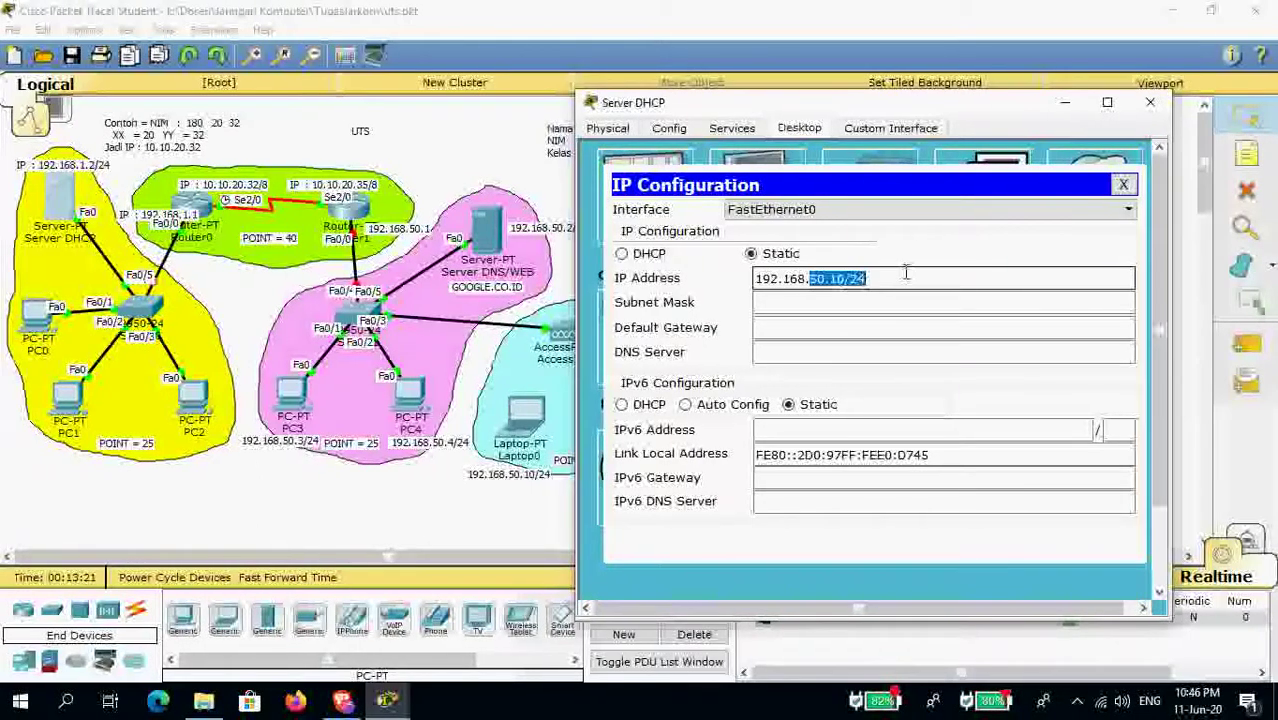
{"action": "type", "text": "1"}
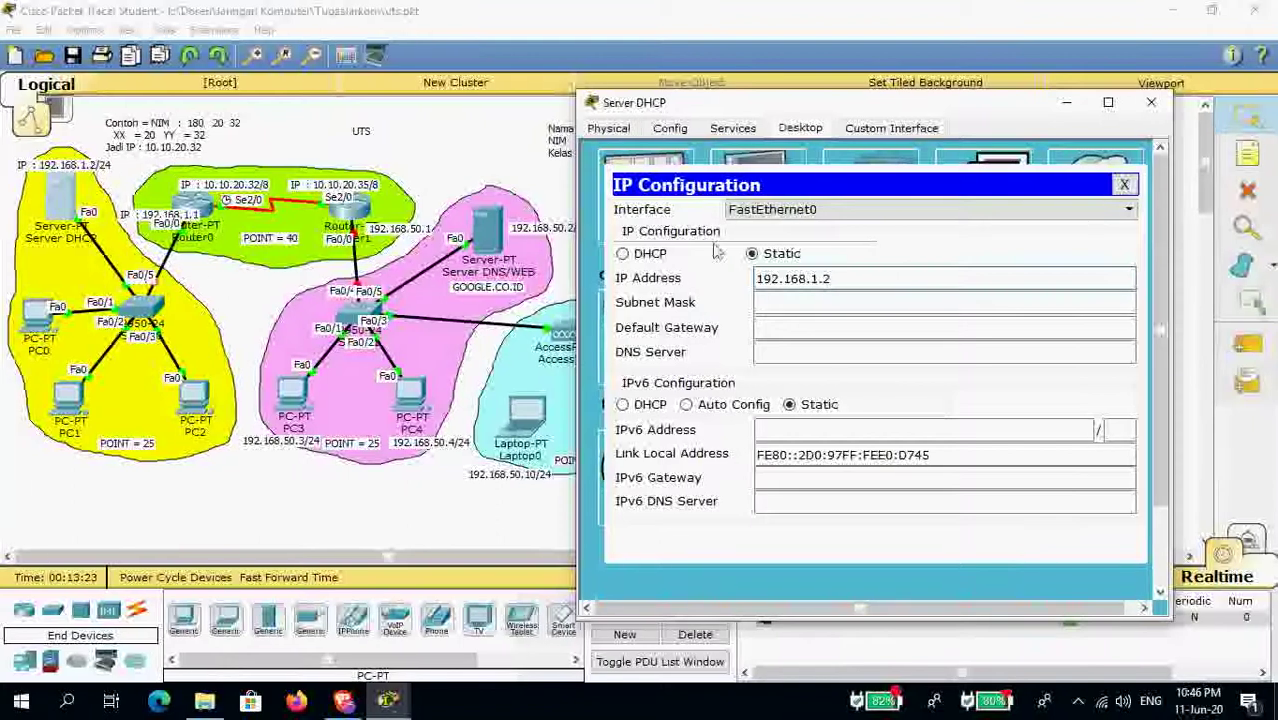
{"action": "left_click", "coordinate": [799, 302]}
Set Server DHCP's default gateway to 192.168.1.1, reusing a copy of its IP address.
{"action": "left_click", "coordinate": [836, 328]}
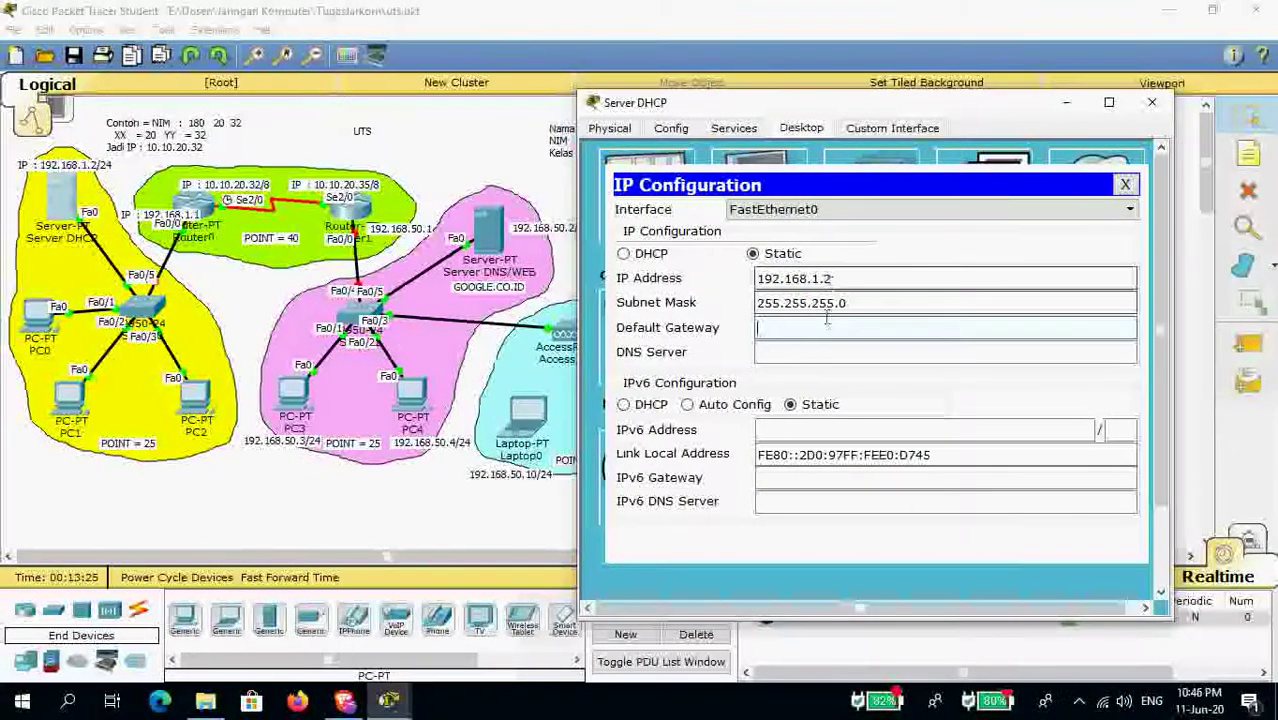
{"action": "left_click_drag", "start_coordinate": [832, 280], "coordinate": [760, 286]}
{"action": "key", "text": "ctrl+c"}
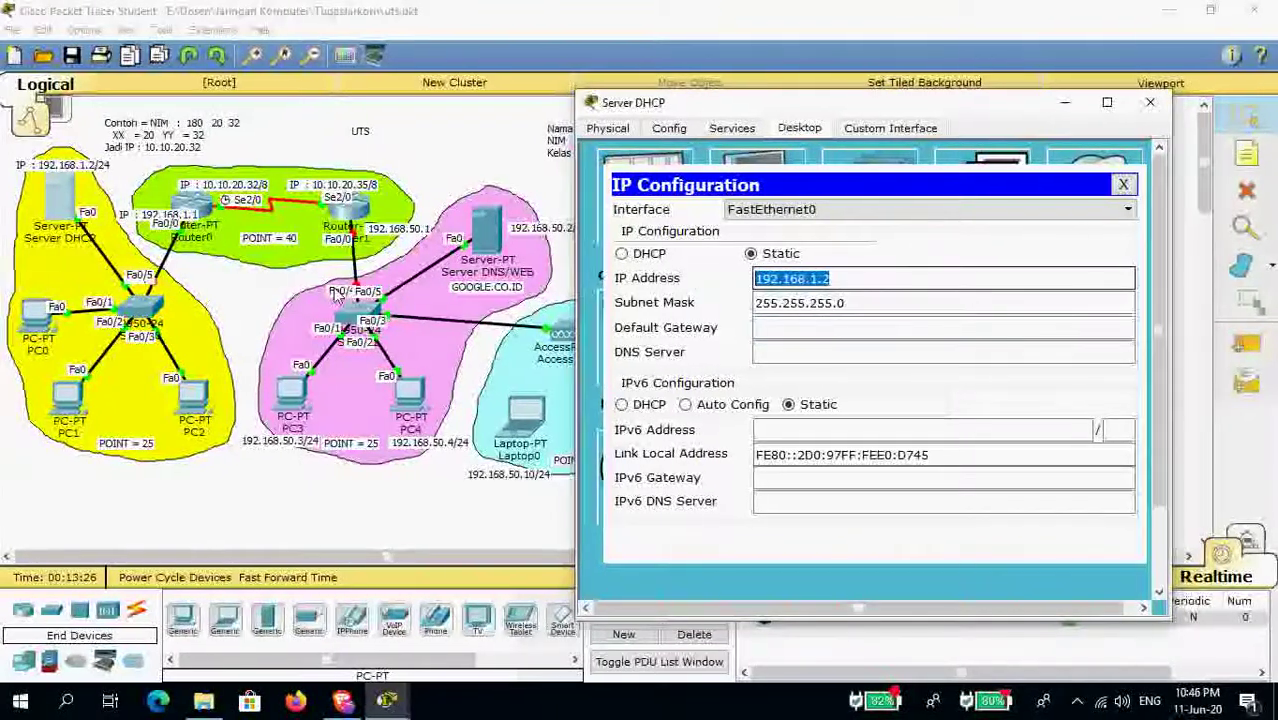
{"action": "left_click", "coordinate": [836, 328]}
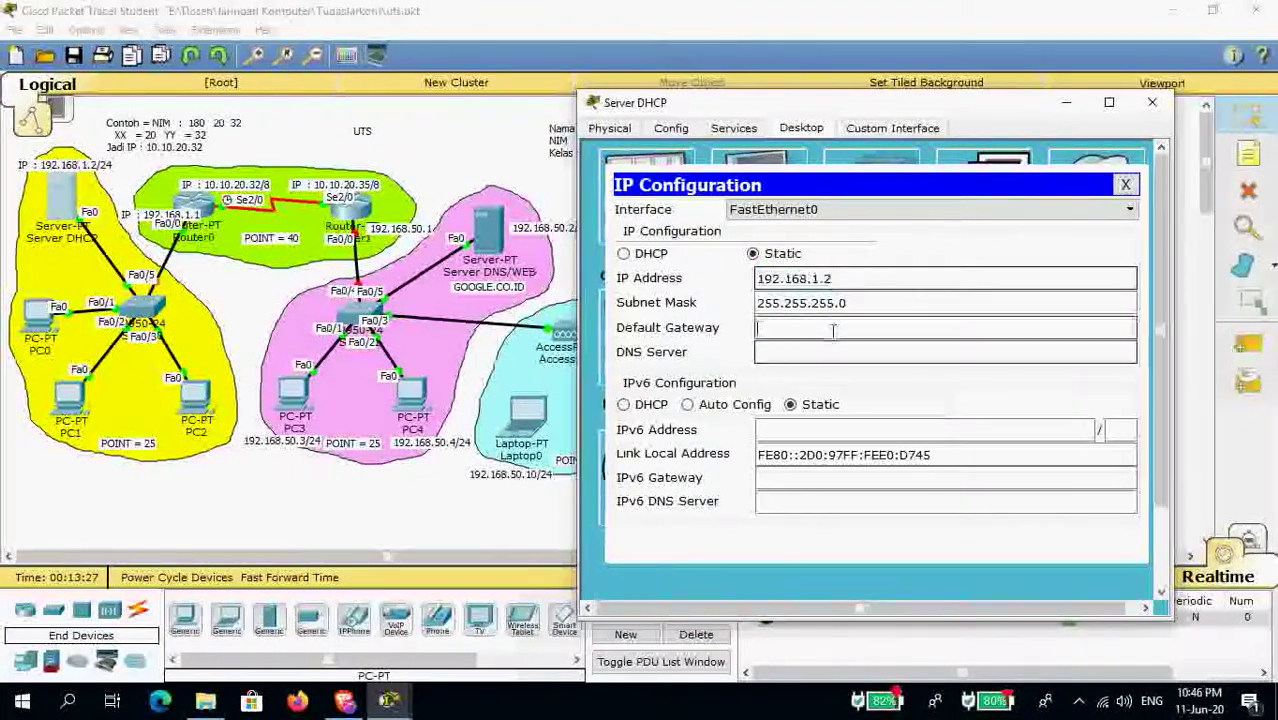
{"action": "key", "text": "ctrl+v"}
{"action": "left_click_drag", "start_coordinate": [822, 328], "coordinate": [836, 328]}
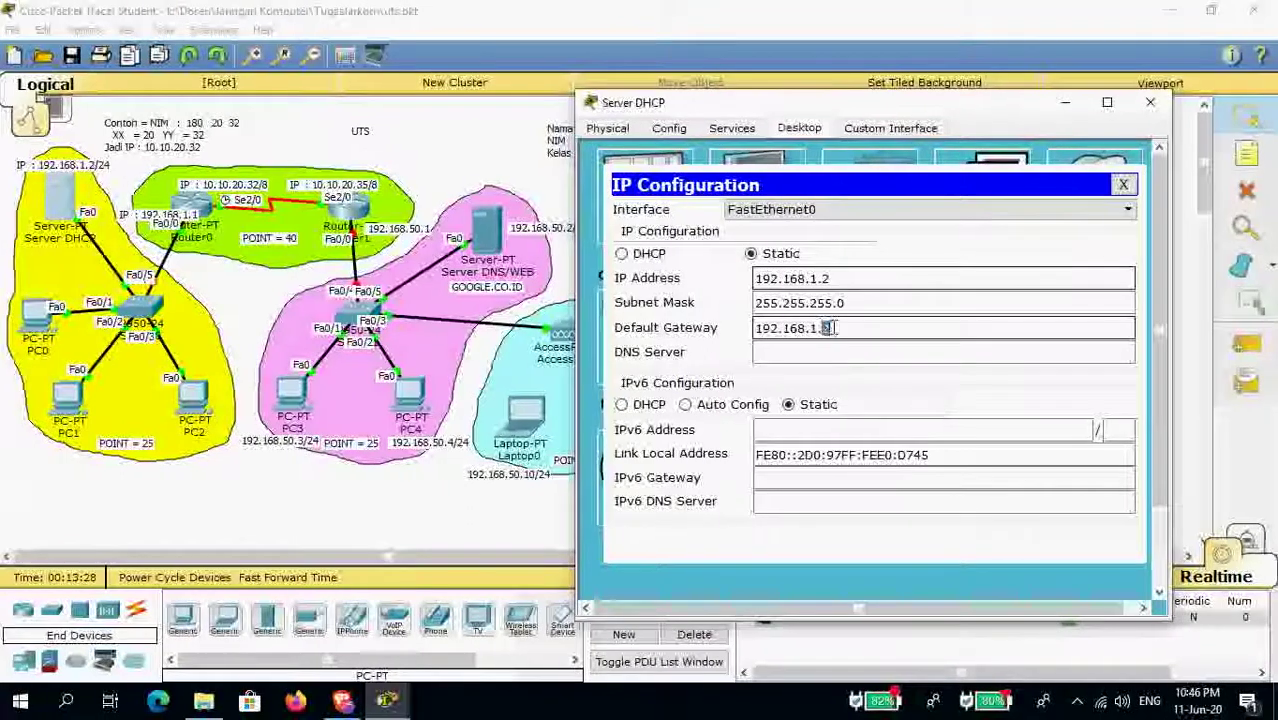
{"action": "type", "text": "1"}
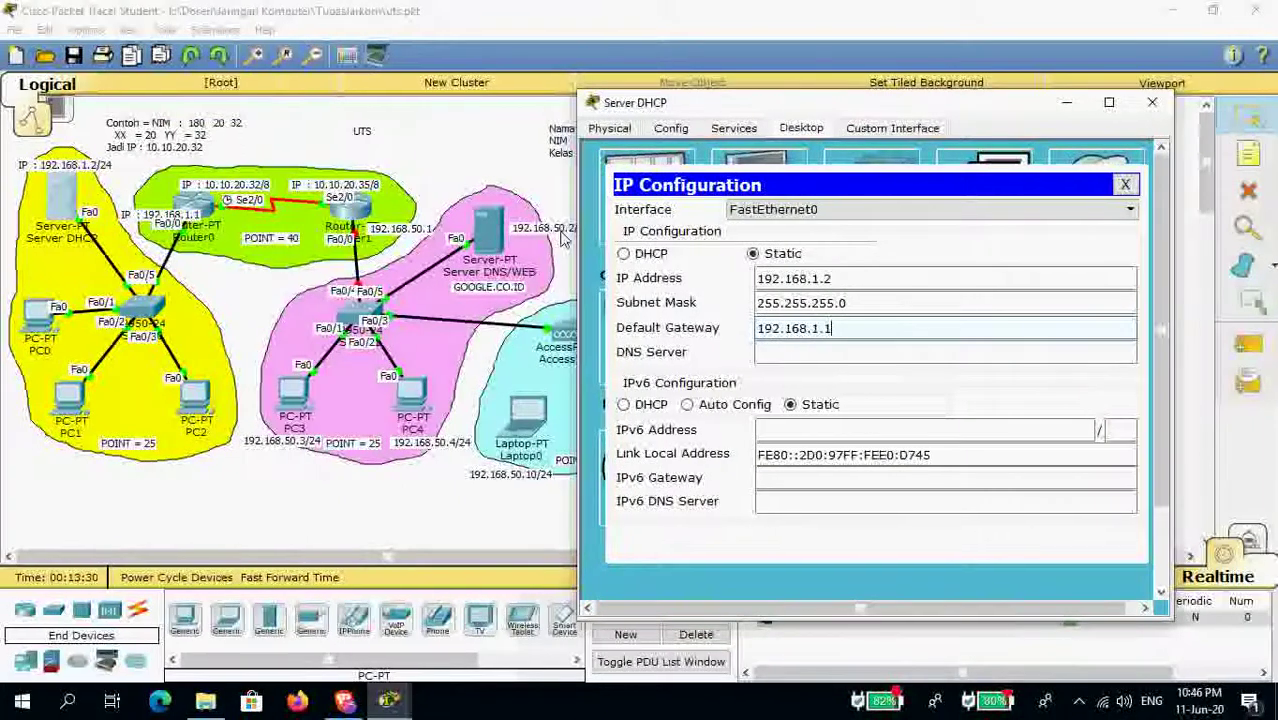
Set Server DHCP's DNS server to 192.168.50.2 and close its IP configuration.
{"action": "key", "text": "Tab"}
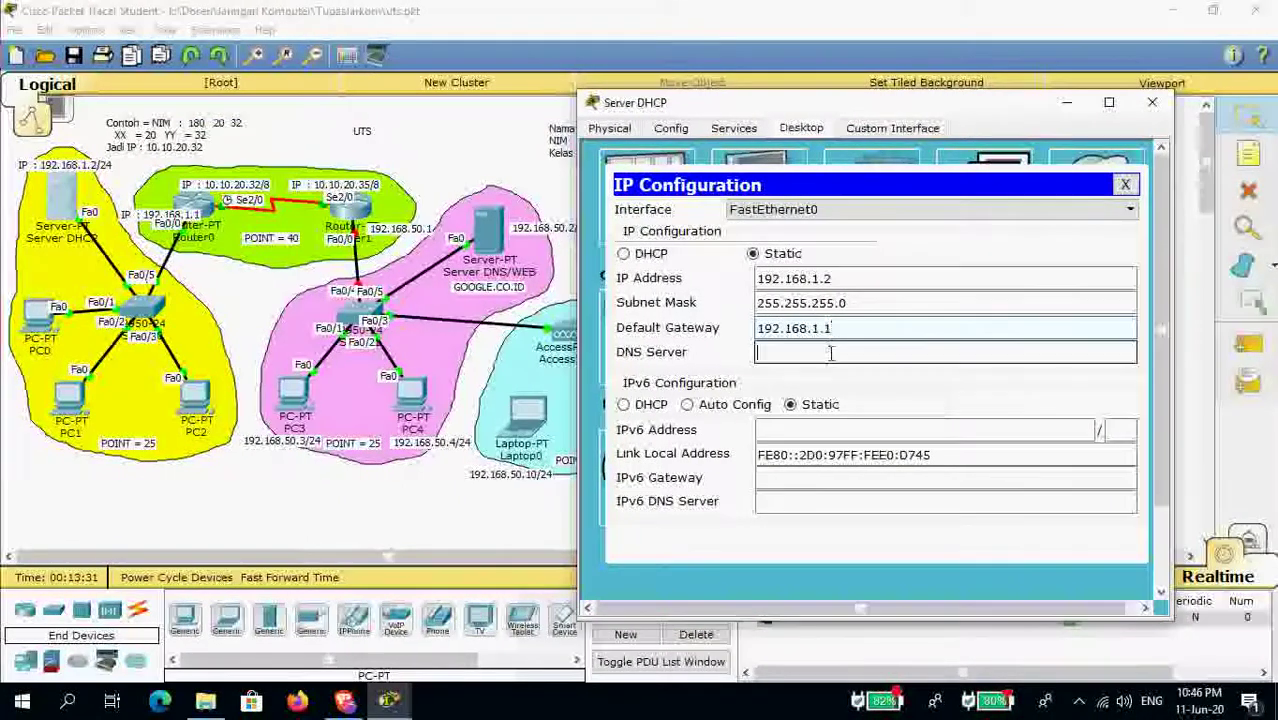
{"action": "type", "text": "192.168.1.2"}
{"action": "left_click_drag", "start_coordinate": [810, 352], "coordinate": [872, 352]}
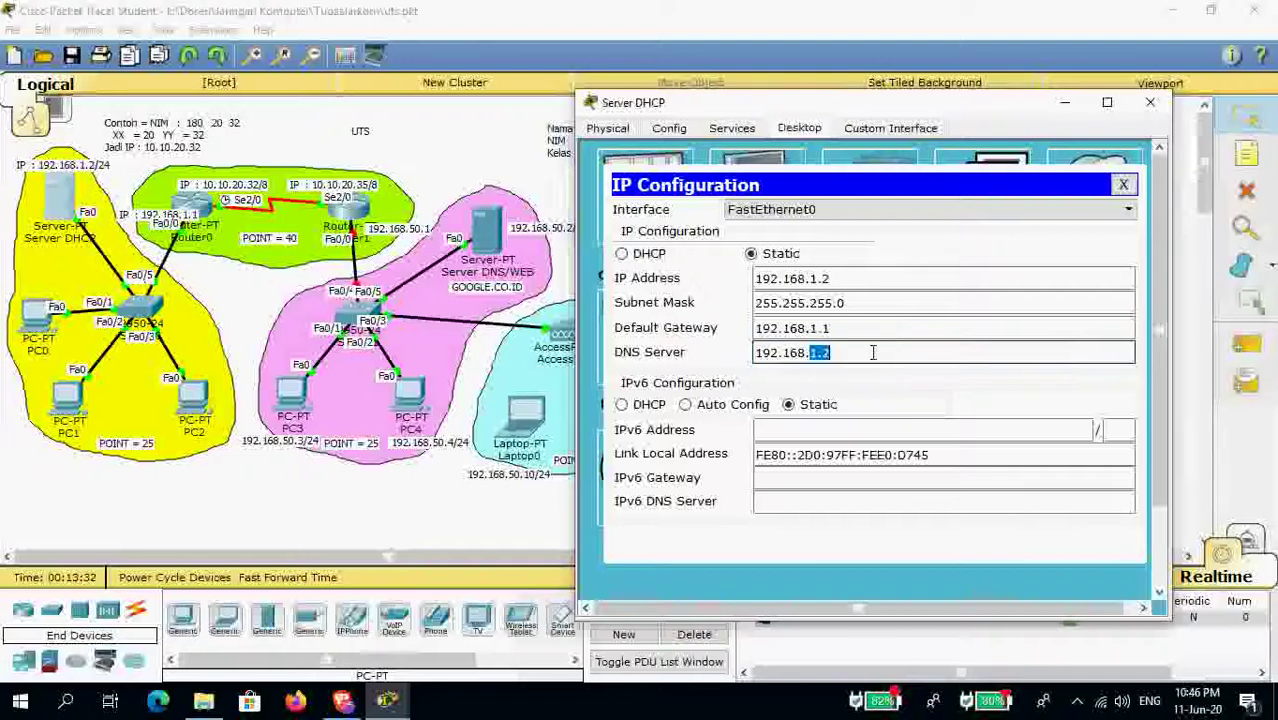
{"action": "type", "text": "50"}
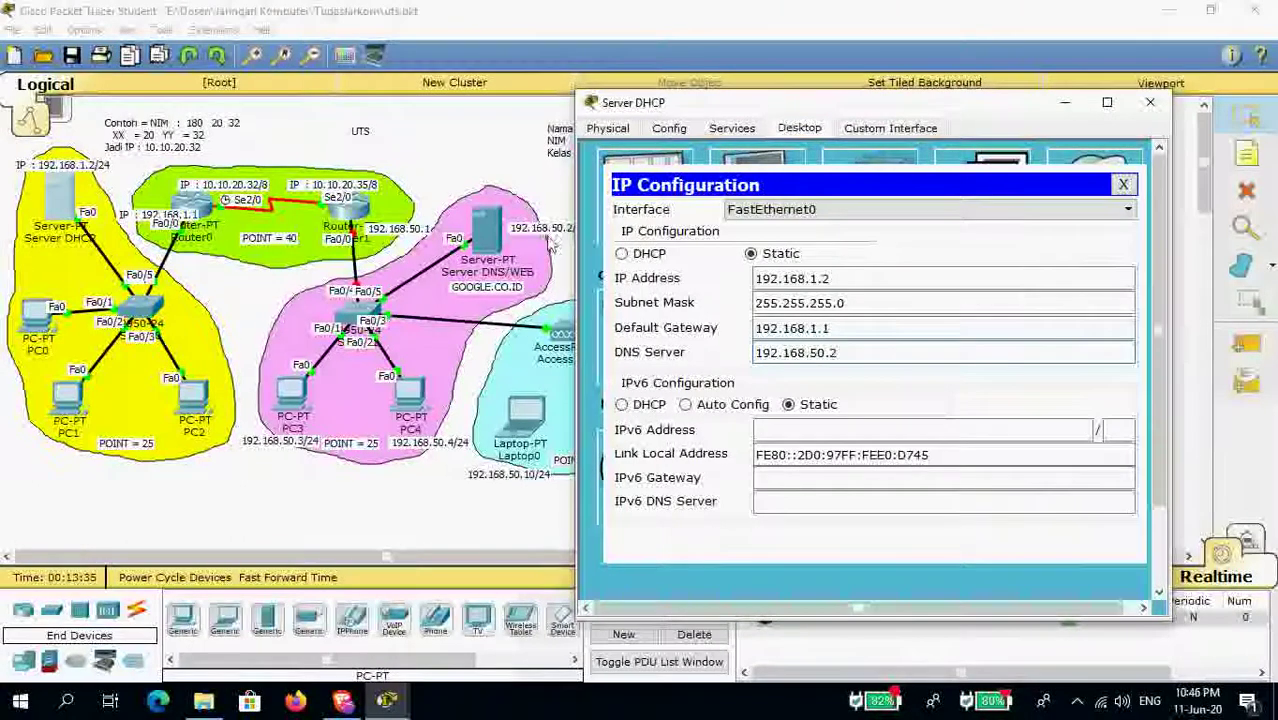
{"action": "left_click", "coordinate": [846, 354]}
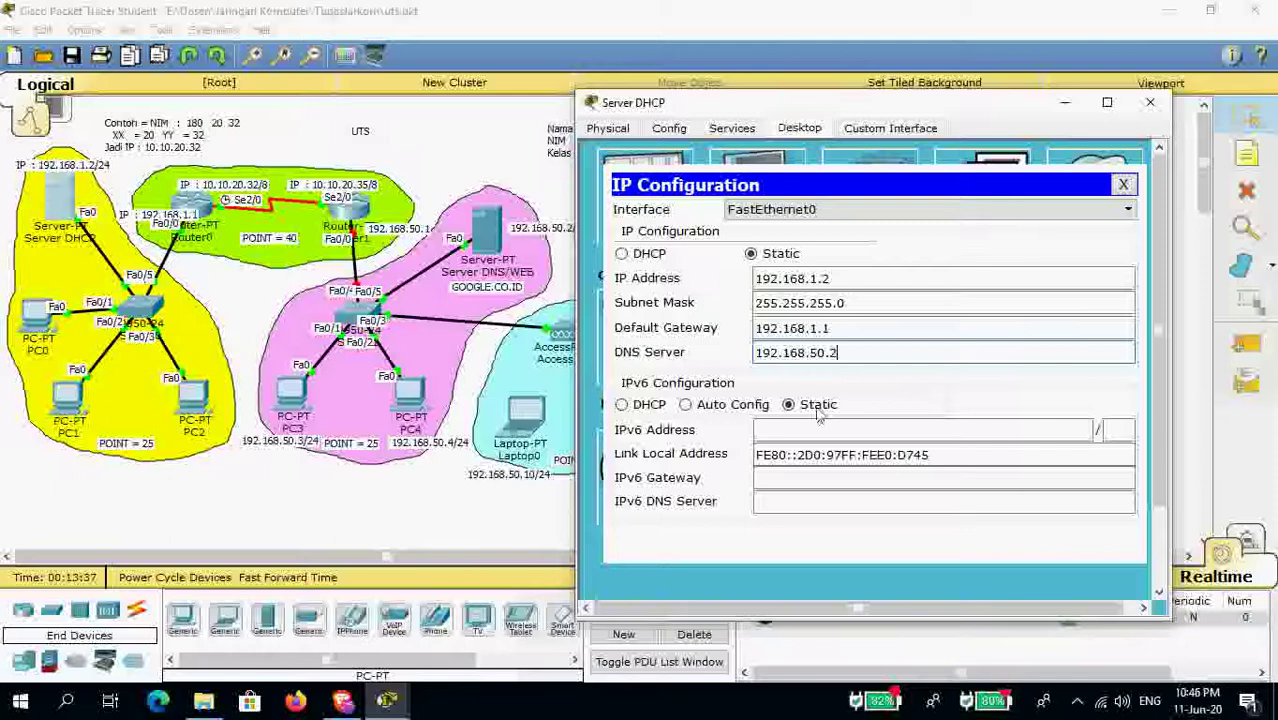
{"action": "left_click", "coordinate": [1123, 184]}
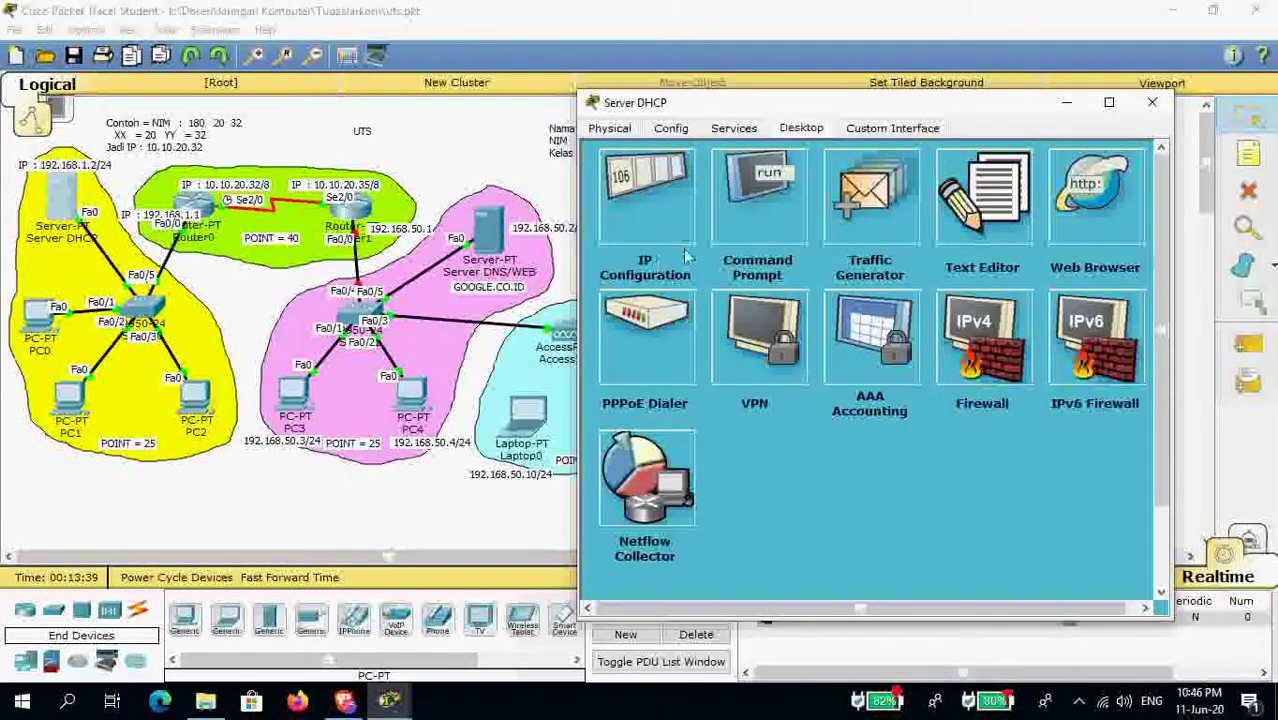
Open Server DHCP's DHCP service settings and set serverPool's default gateway to 192.168.1.1.
{"action": "left_click", "coordinate": [733, 128]}
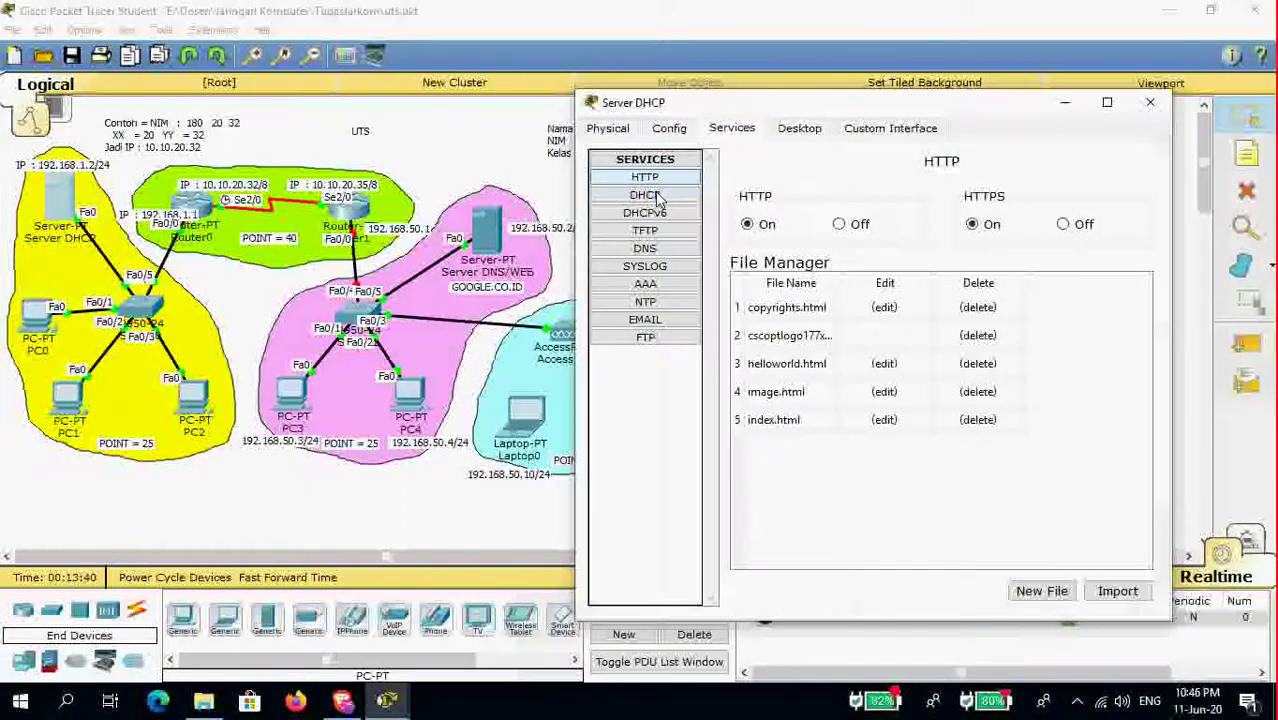
{"action": "left_click", "coordinate": [658, 199]}
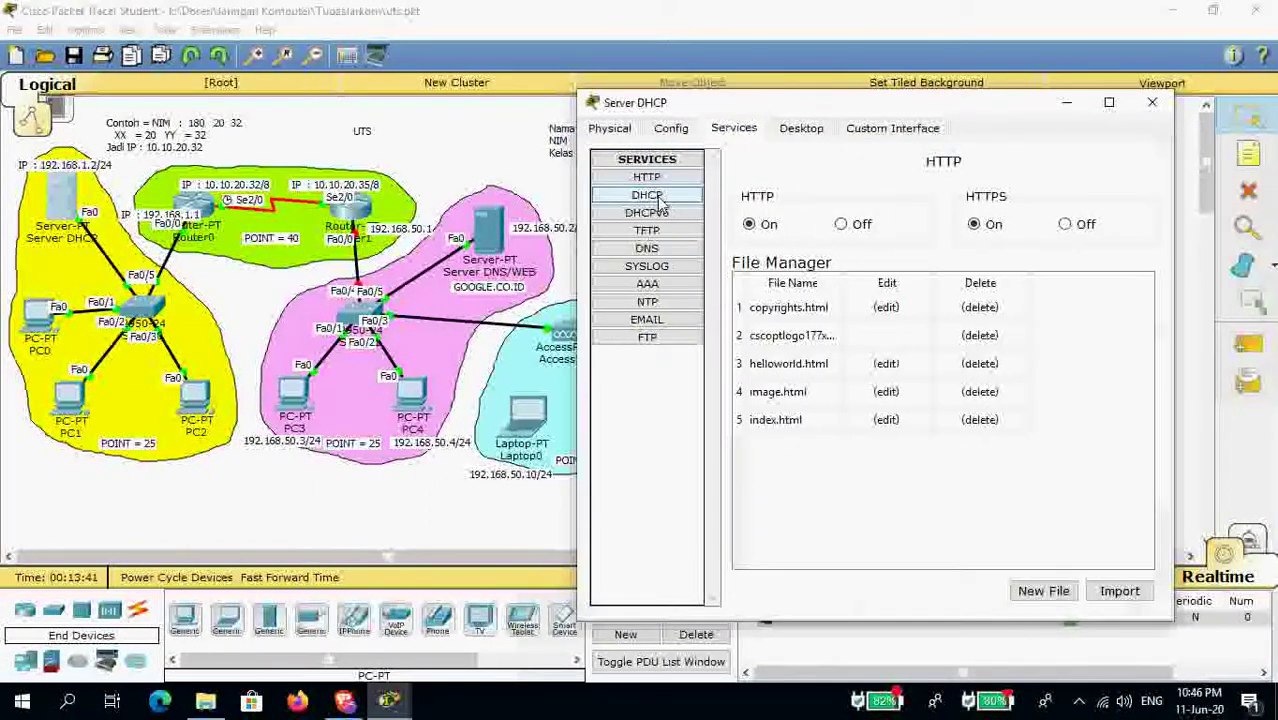
{"action": "left_click", "coordinate": [801, 128]}
{"action": "left_click", "coordinate": [733, 128]}
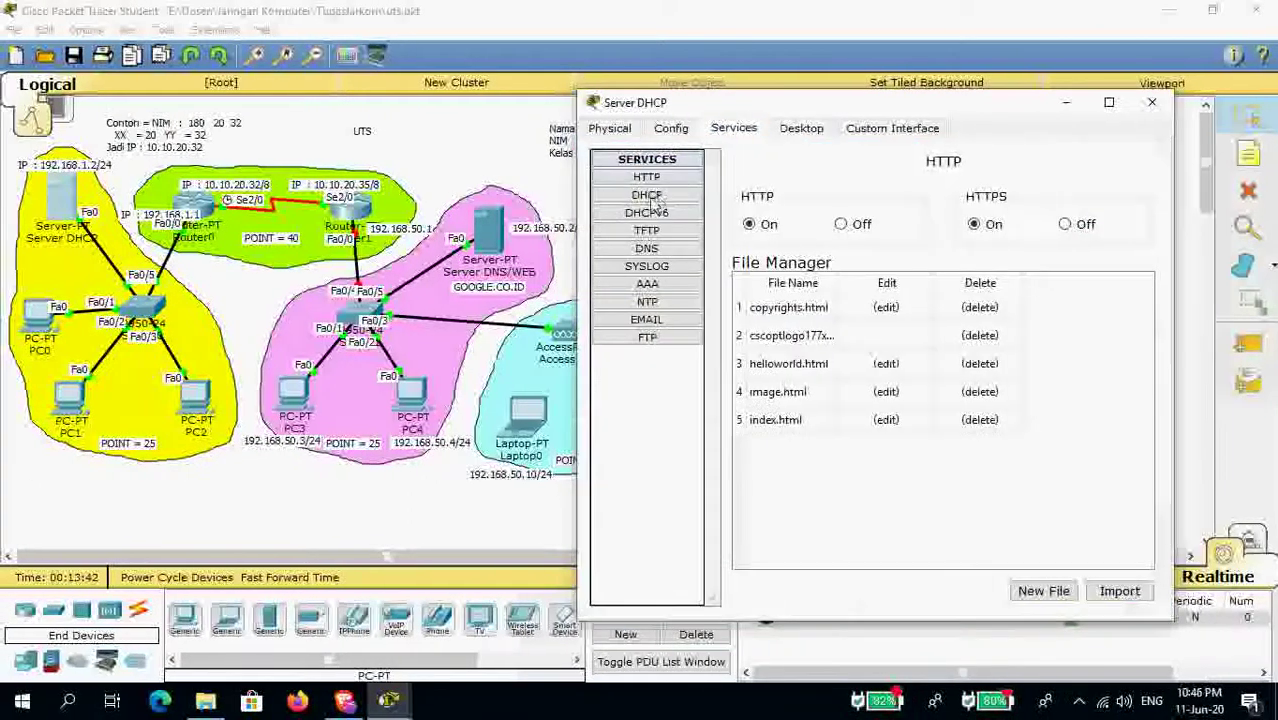
{"action": "left_click", "coordinate": [650, 198]}
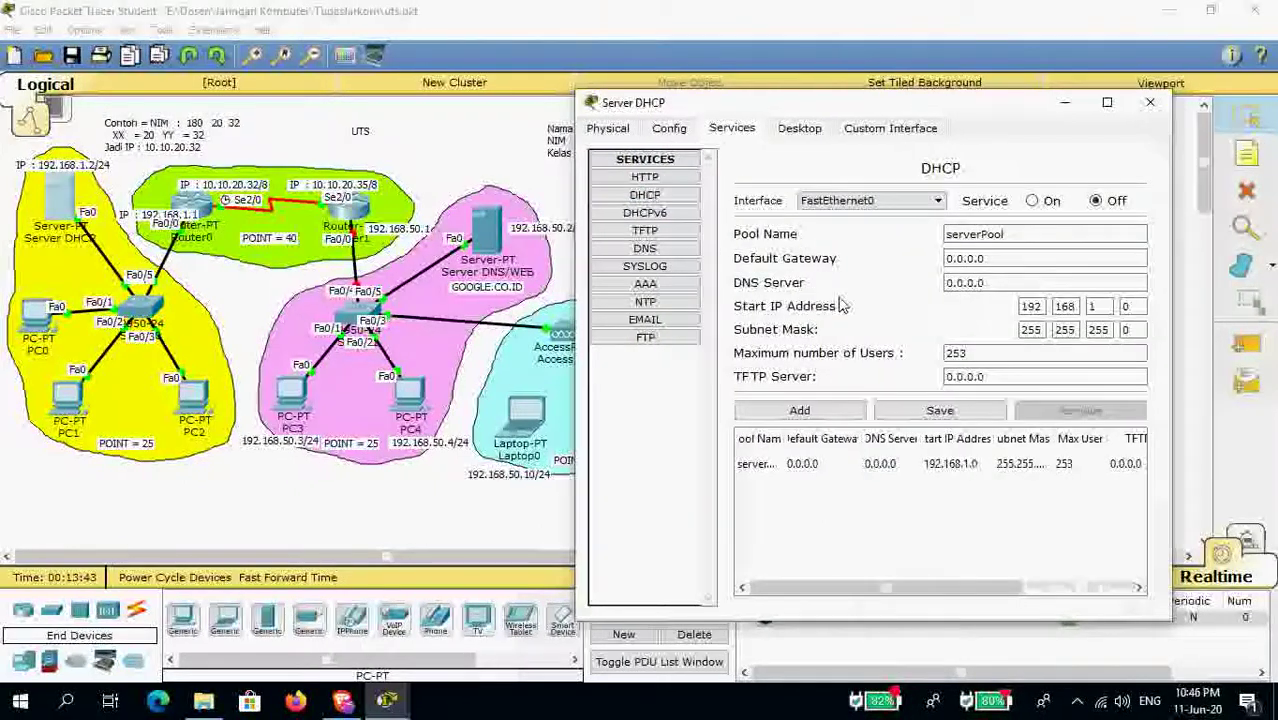
{"action": "left_click_drag", "start_coordinate": [1010, 258], "coordinate": [875, 255]}
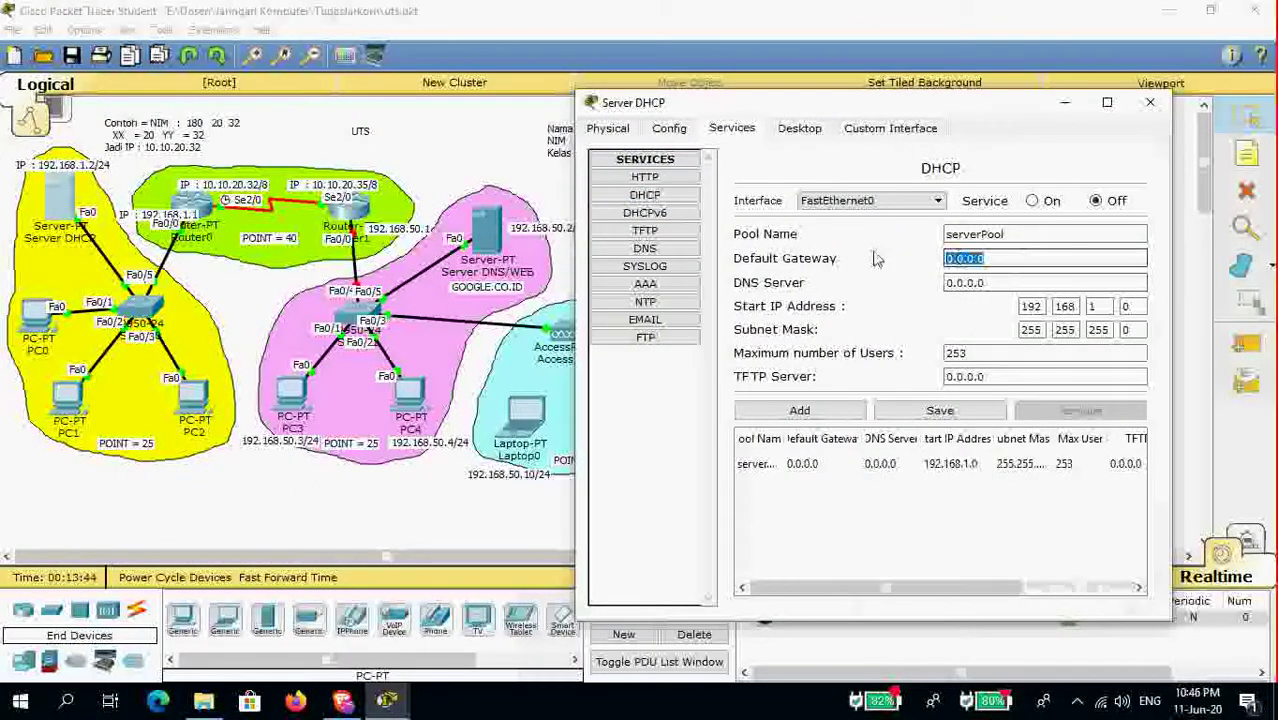
{"action": "type", "text": "192.168.1.2"}
{"action": "left_click_drag", "start_coordinate": [1003, 258], "coordinate": [1020, 258]}
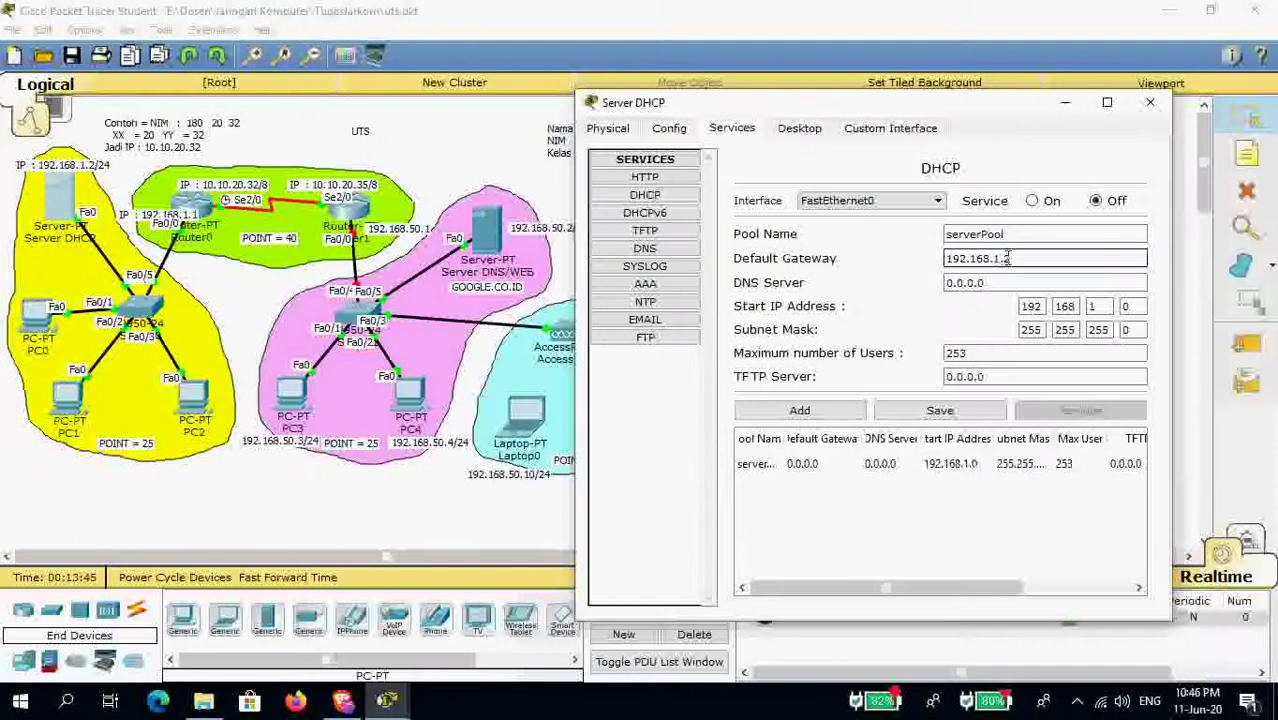
{"action": "type", "text": "1"}
Set the DNS server of Server DHCP's serverPool to 192.168.50.2.
{"action": "key", "text": "Tab"}
{"action": "type", "text": "192.168.1.2"}
{"action": "left_click_drag", "start_coordinate": [994, 282], "coordinate": [1011, 282]}
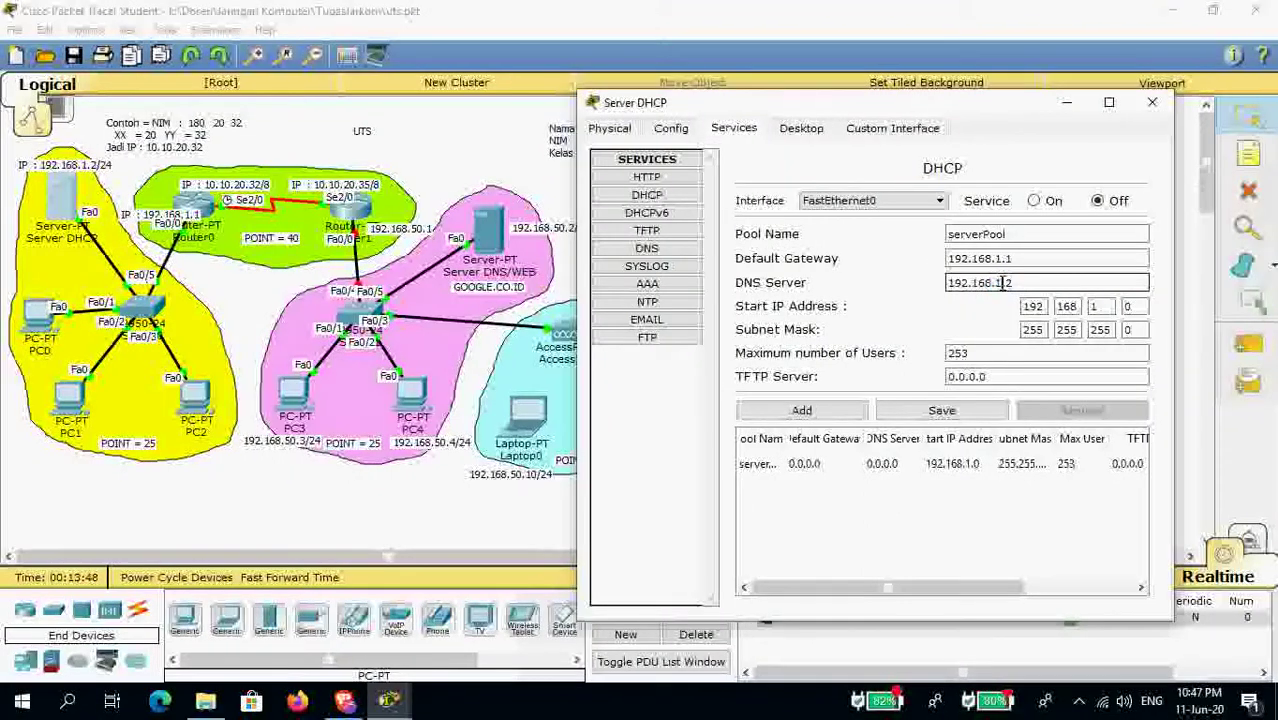
{"action": "type", "text": "50"}
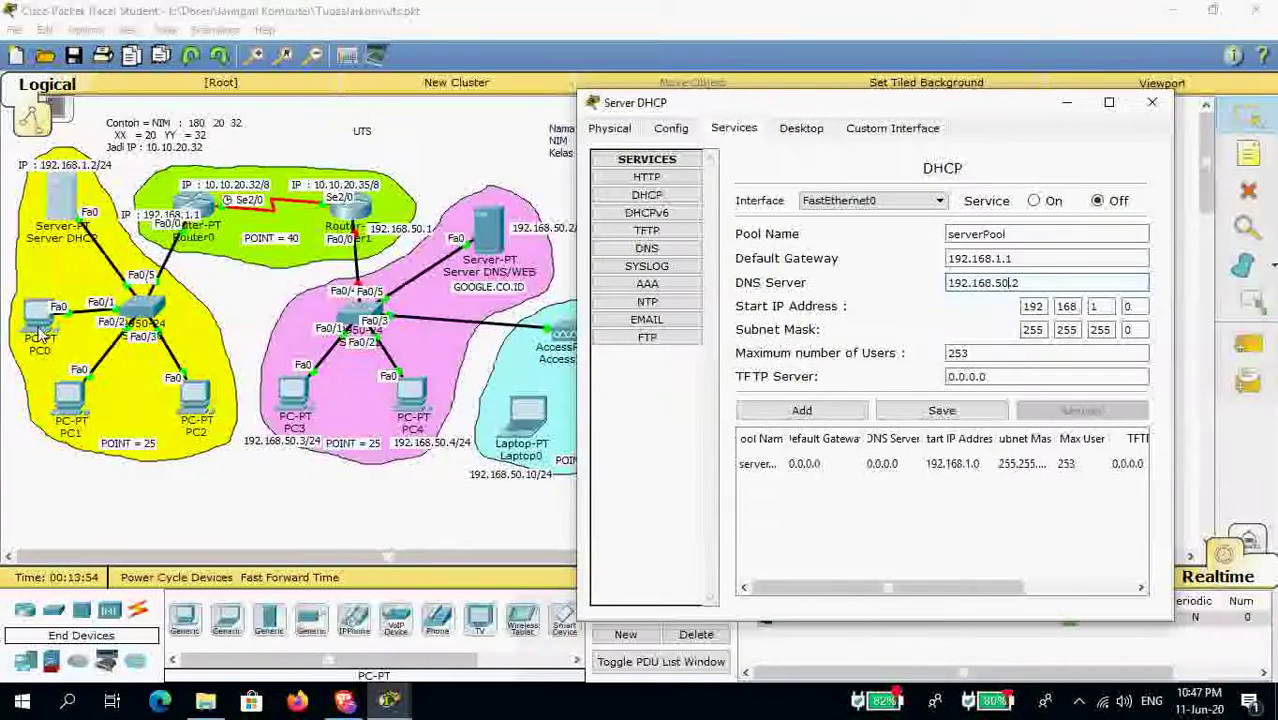
Set the start IP address of serverPool to 192.168.1.10.
{"action": "double_click", "coordinate": [1092, 310]}
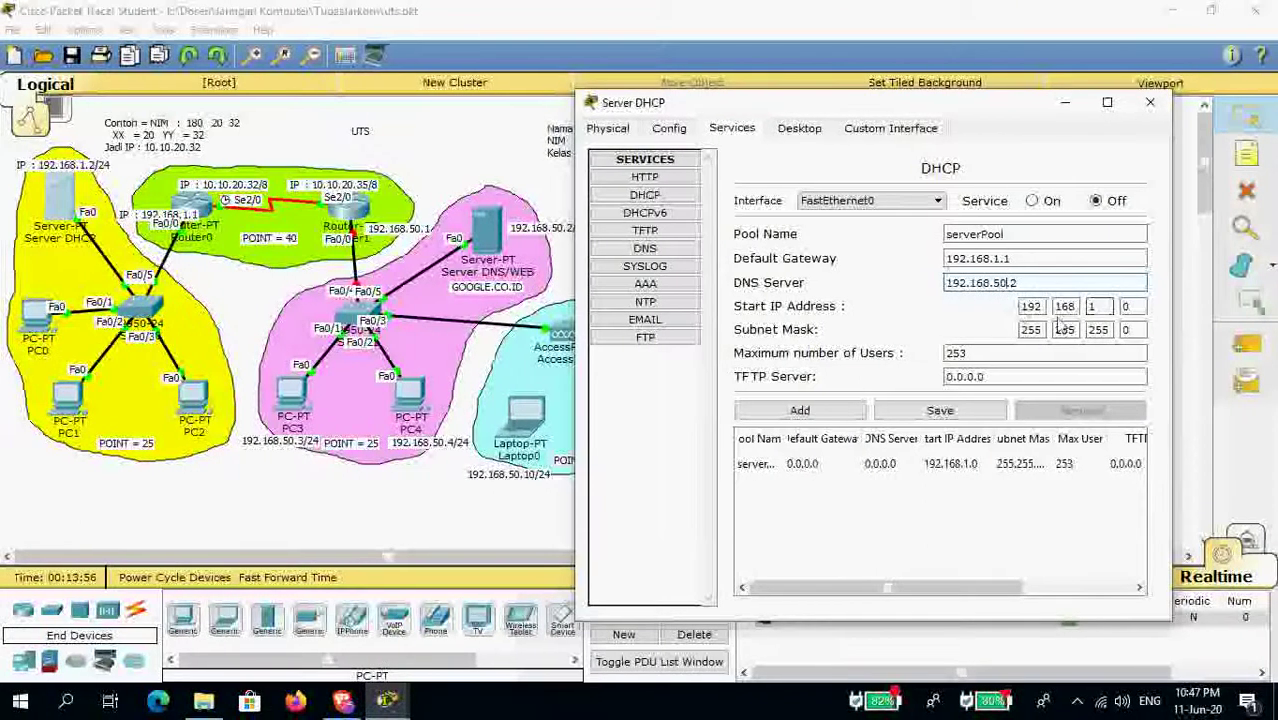
{"action": "type", "text": "1"}
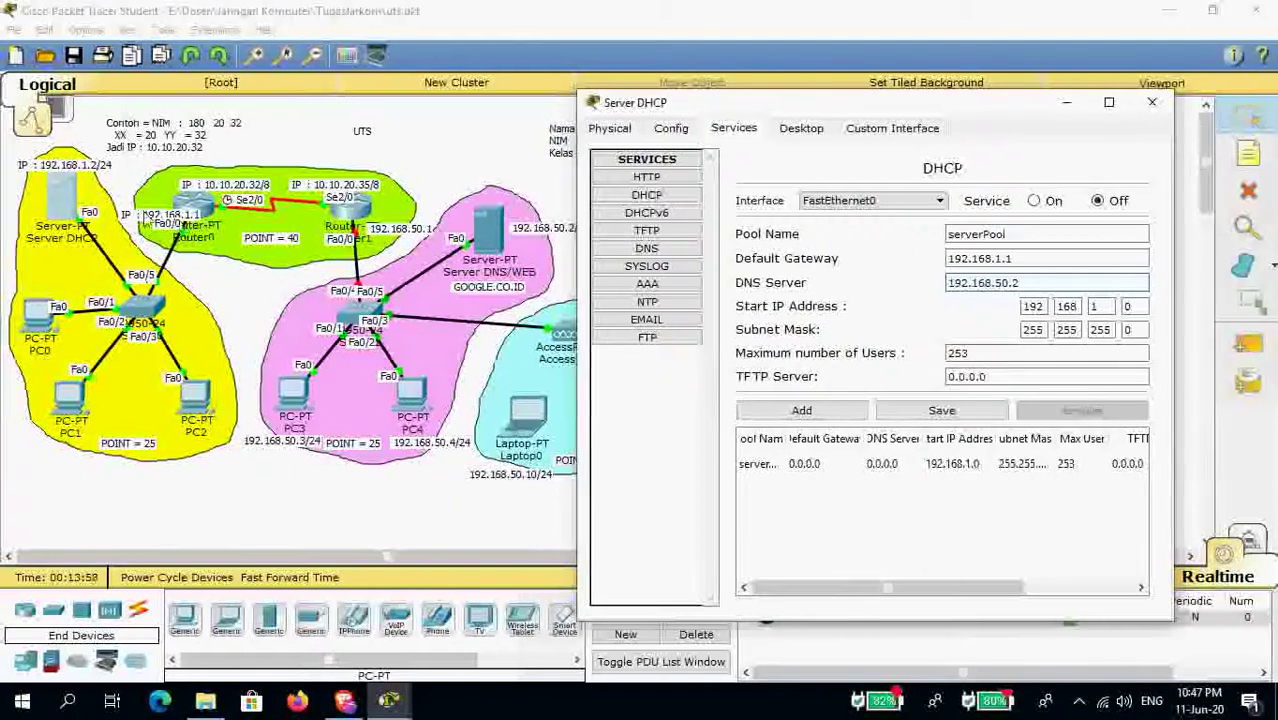
{"action": "left_click", "coordinate": [1133, 307]}
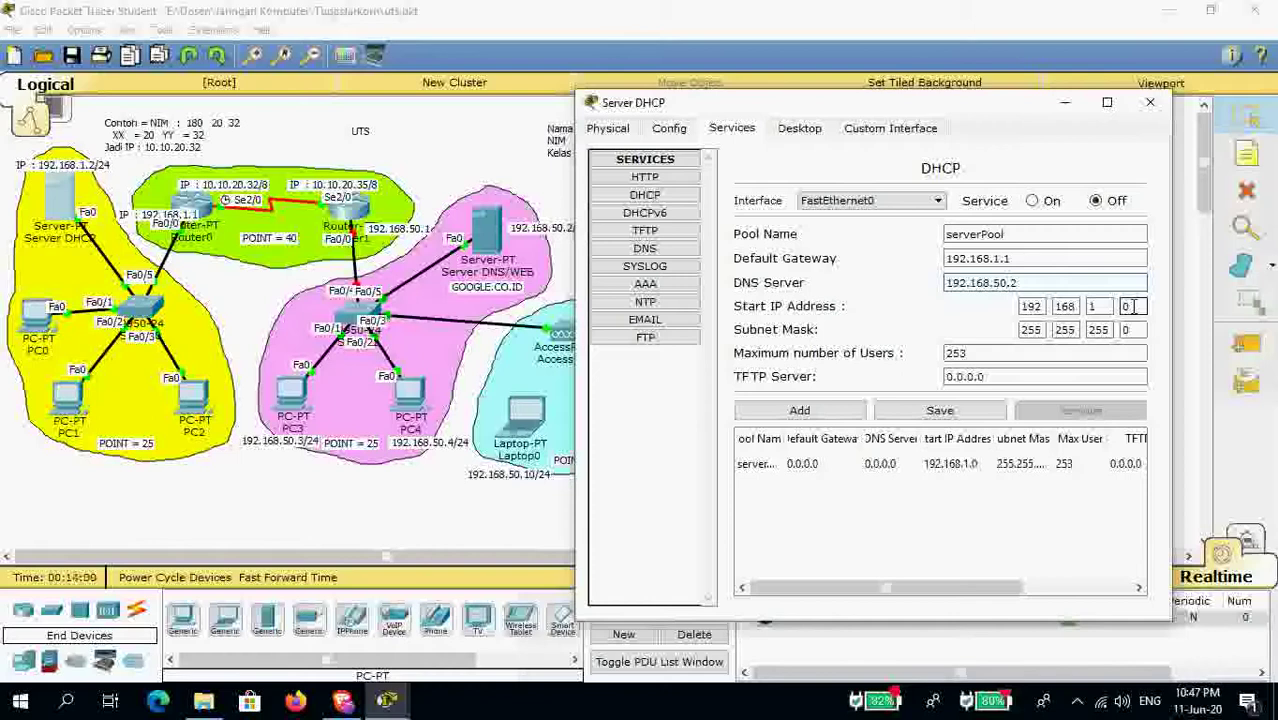
{"action": "double_click", "coordinate": [1130, 307]}
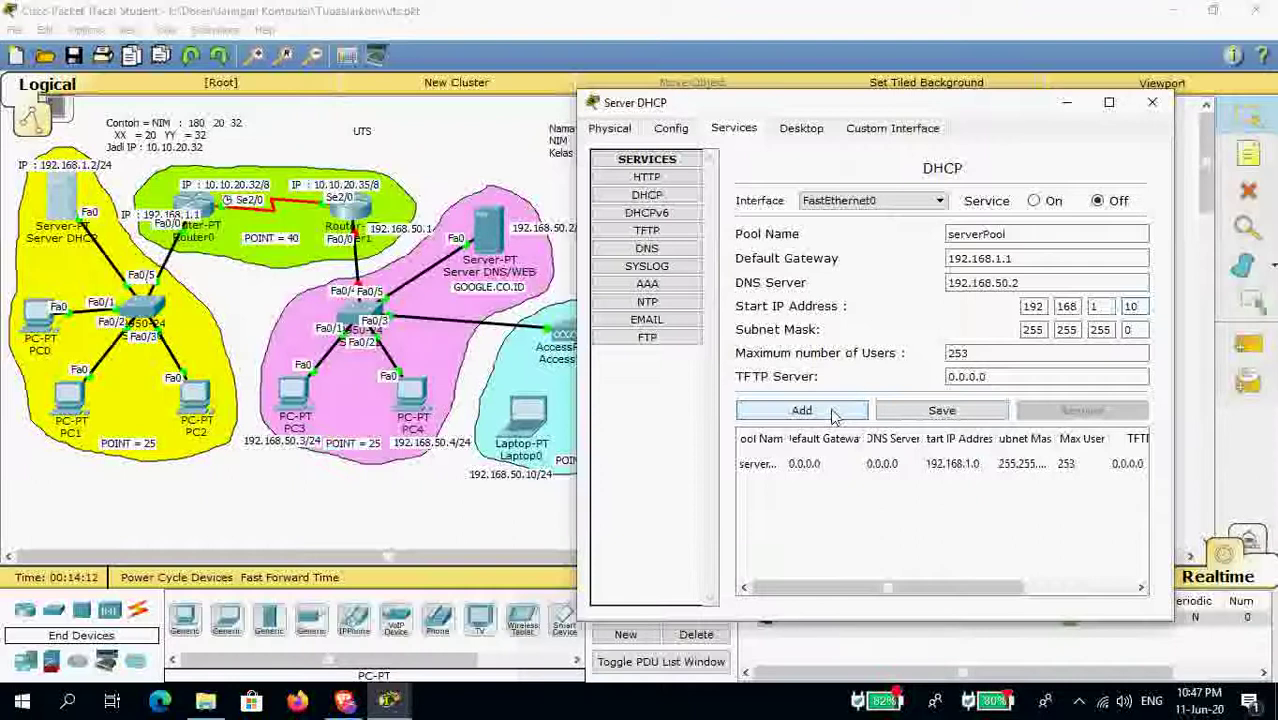
Turn the DHCP service on for FastEthernet0, save the serverPool settings and close Server DHCP's window.
{"action": "left_click", "coordinate": [1034, 201]}
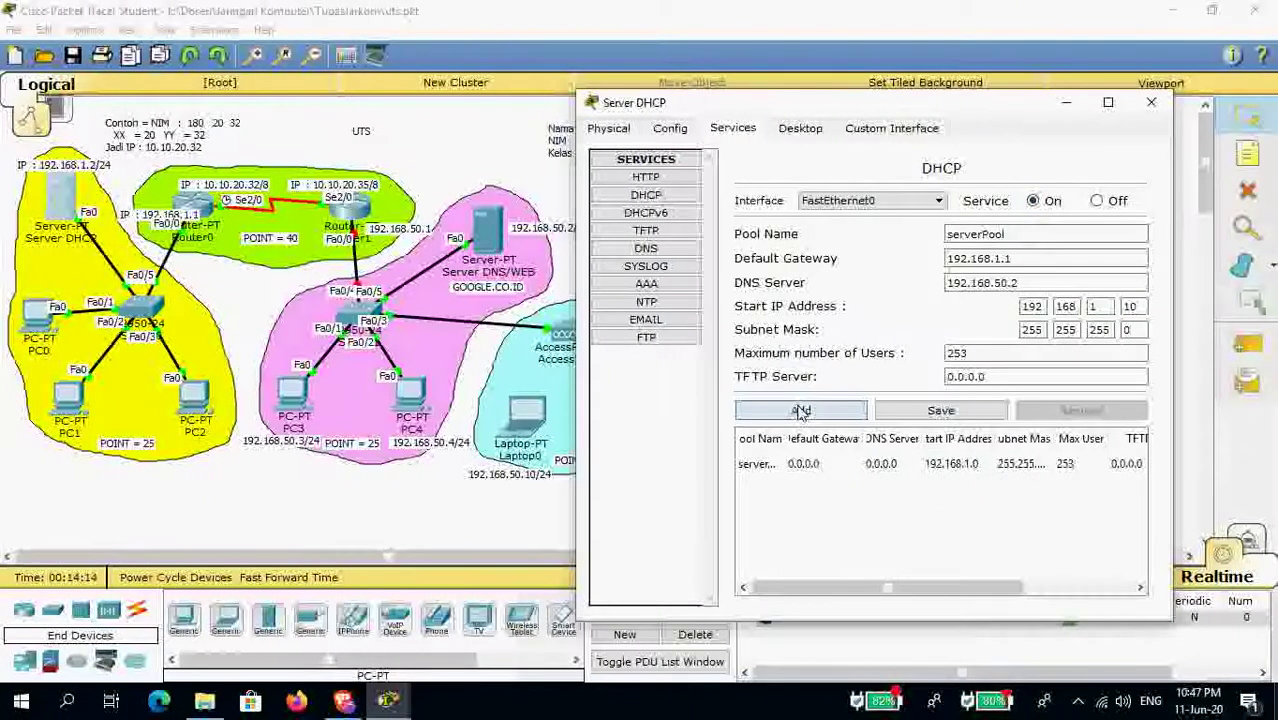
{"action": "left_click", "coordinate": [801, 411]}
{"action": "left_click", "coordinate": [686, 363]}
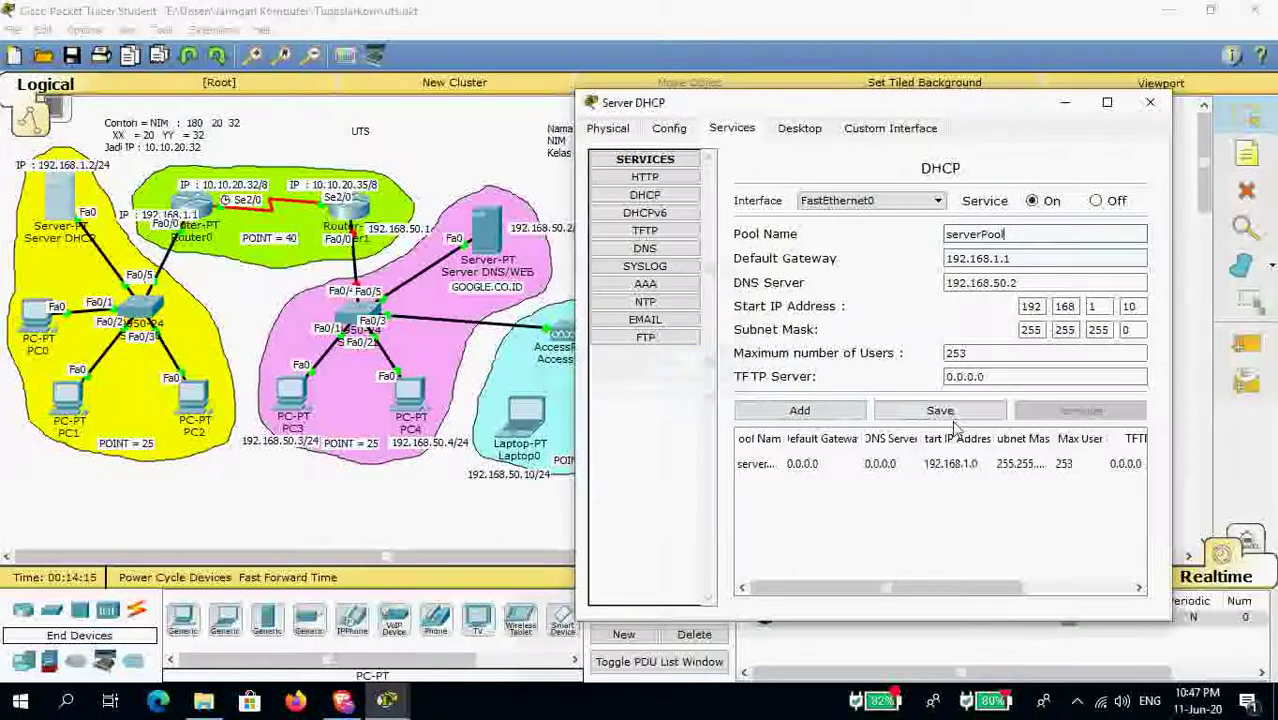
{"action": "left_click", "coordinate": [950, 411]}
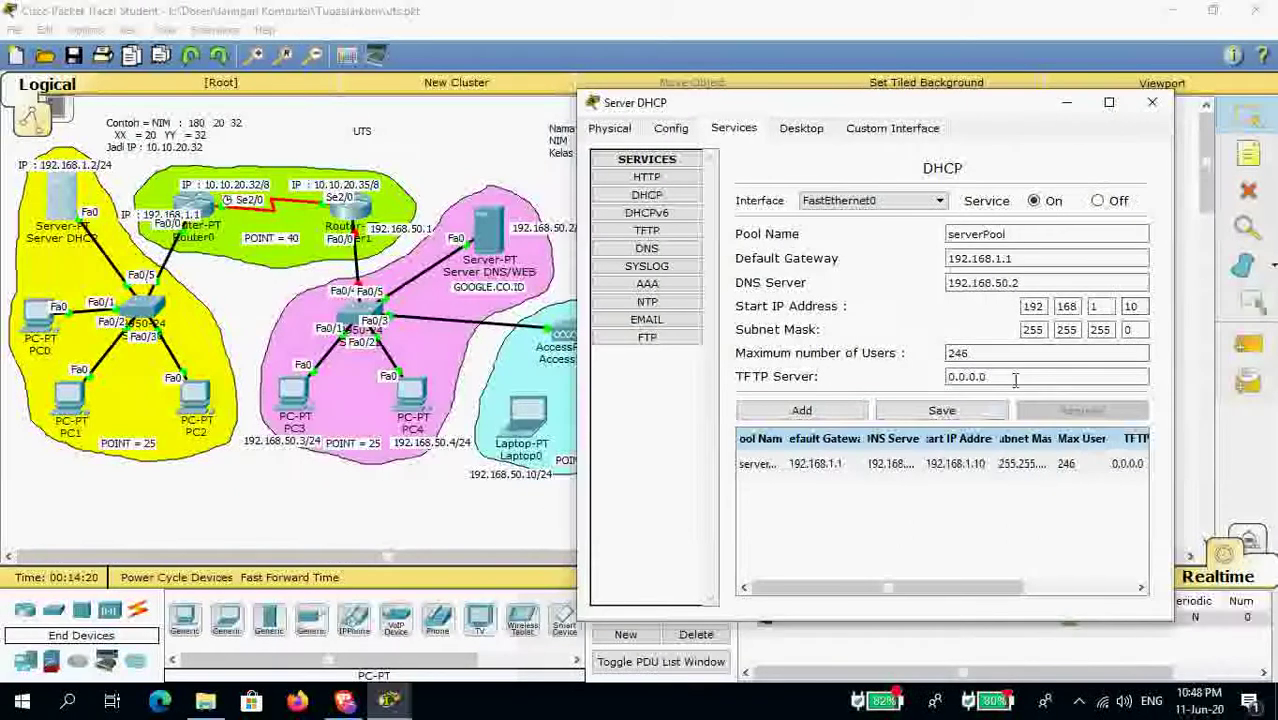
{"action": "left_click", "coordinate": [1153, 104]}
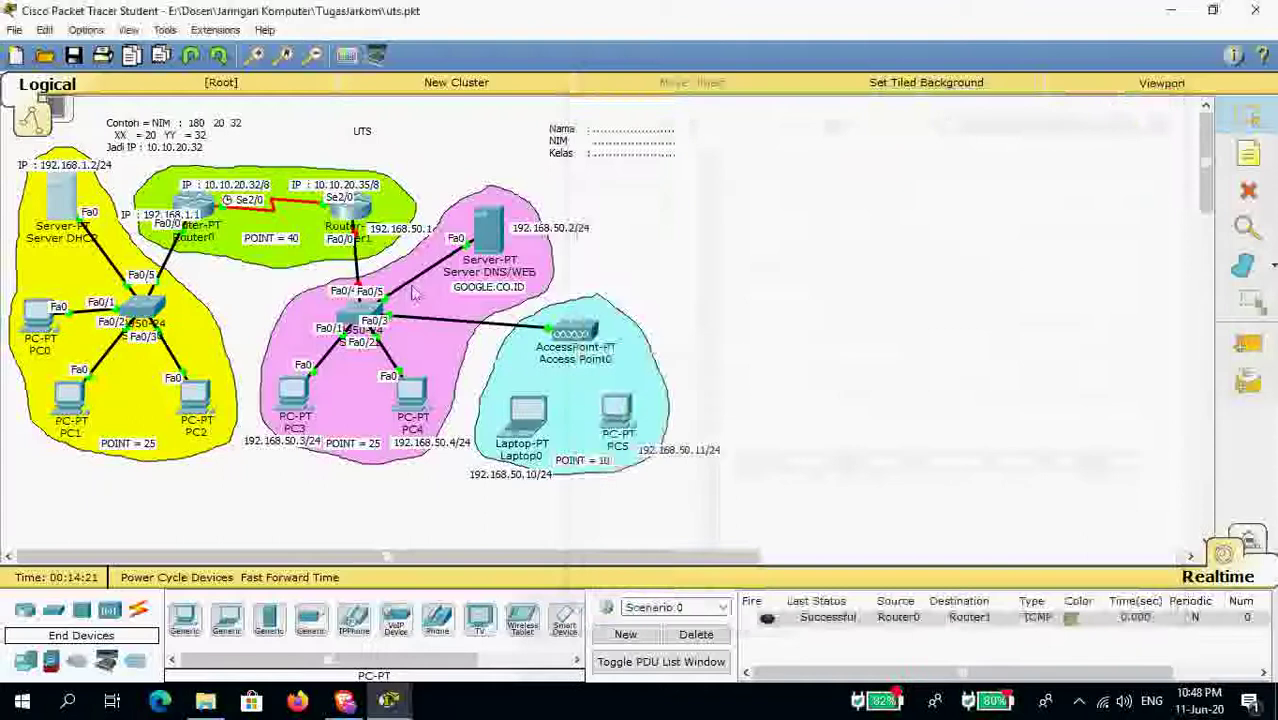
Switch PC0's IPv4 configuration to DHCP and close its window.
{"action": "left_click", "coordinate": [40, 336]}
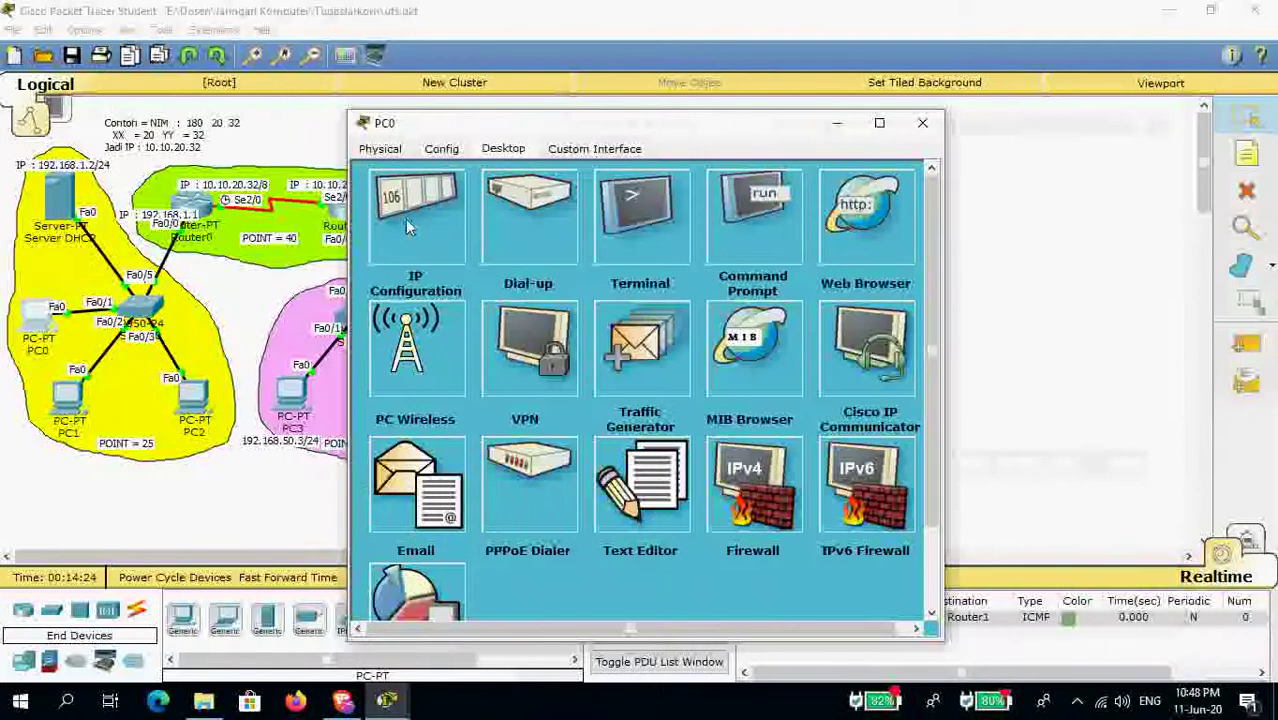
{"action": "left_click", "coordinate": [405, 228]}
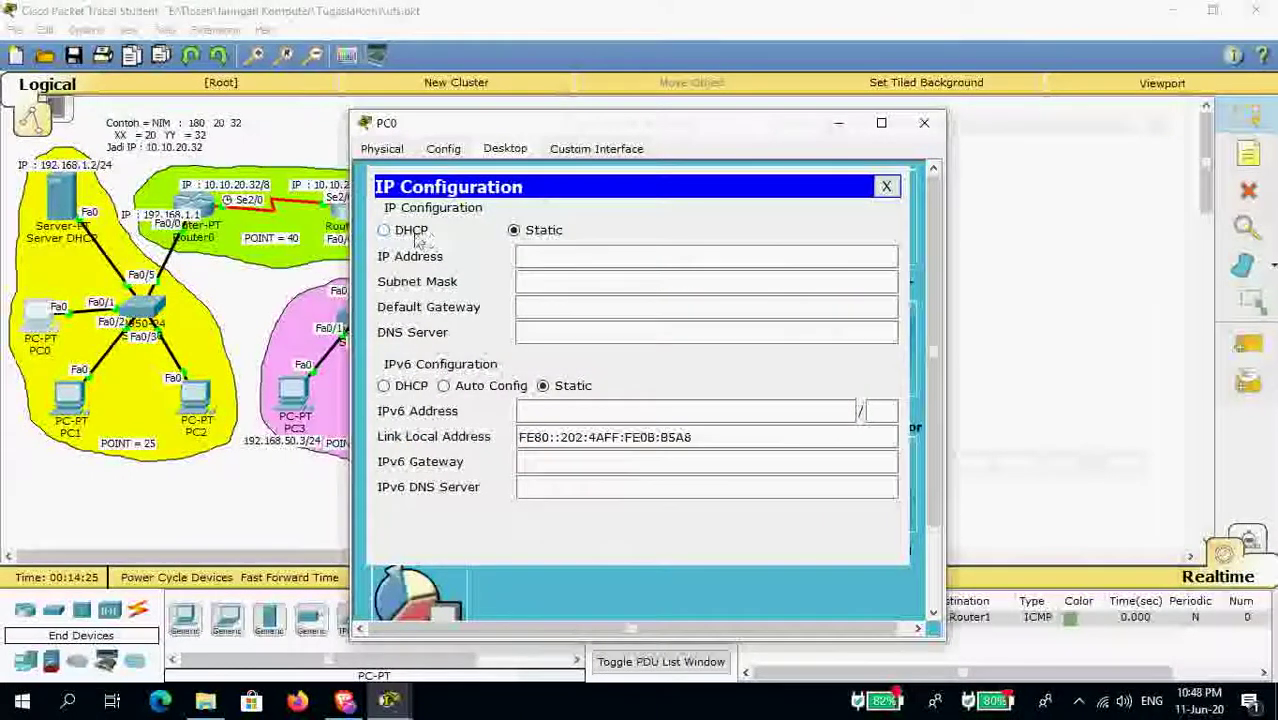
{"action": "left_click", "coordinate": [412, 236]}
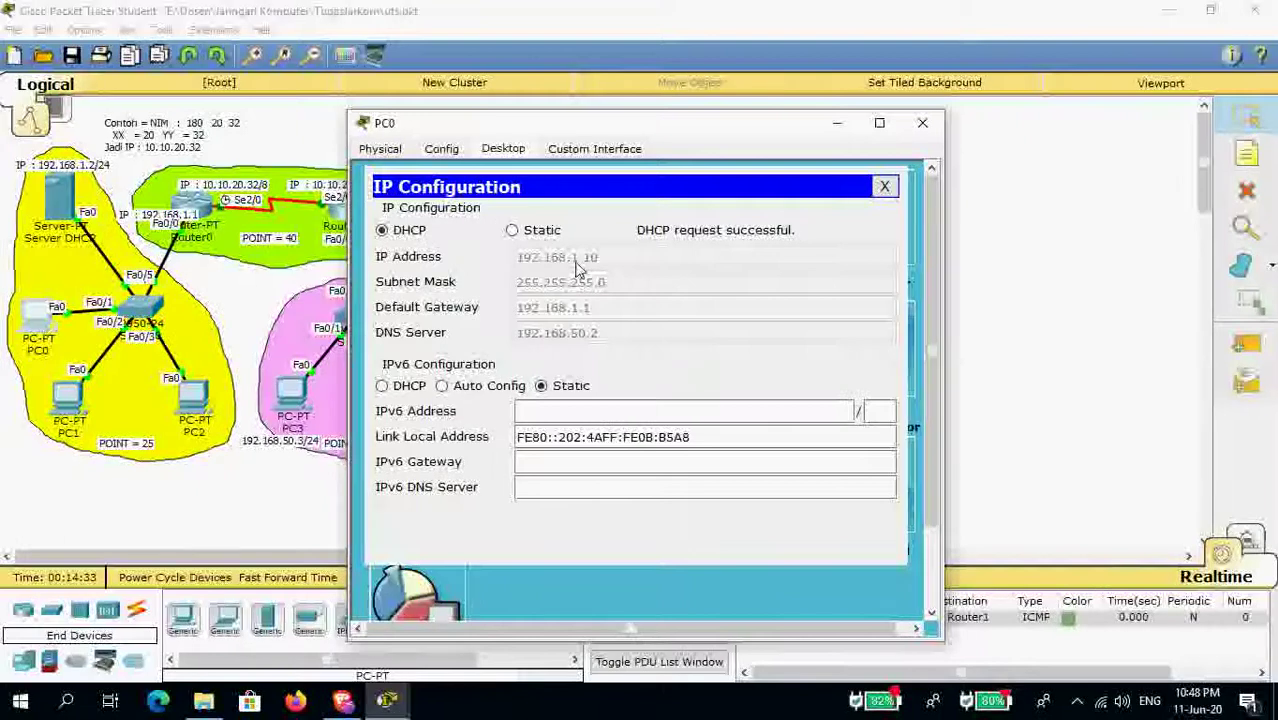
{"action": "left_click", "coordinate": [884, 186]}
{"action": "left_click", "coordinate": [922, 123]}
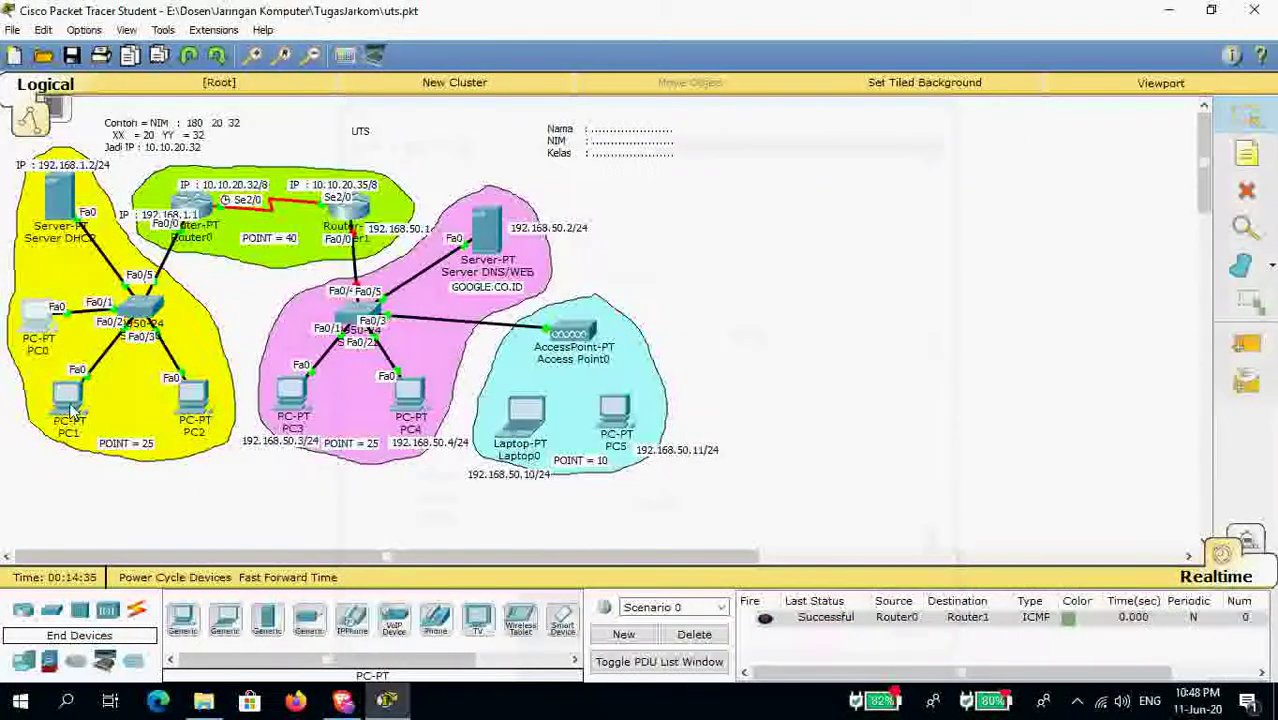
Switch PC2's IPv4 configuration to DHCP and close its window.
{"action": "mouse_move", "coordinate": [84, 412]}
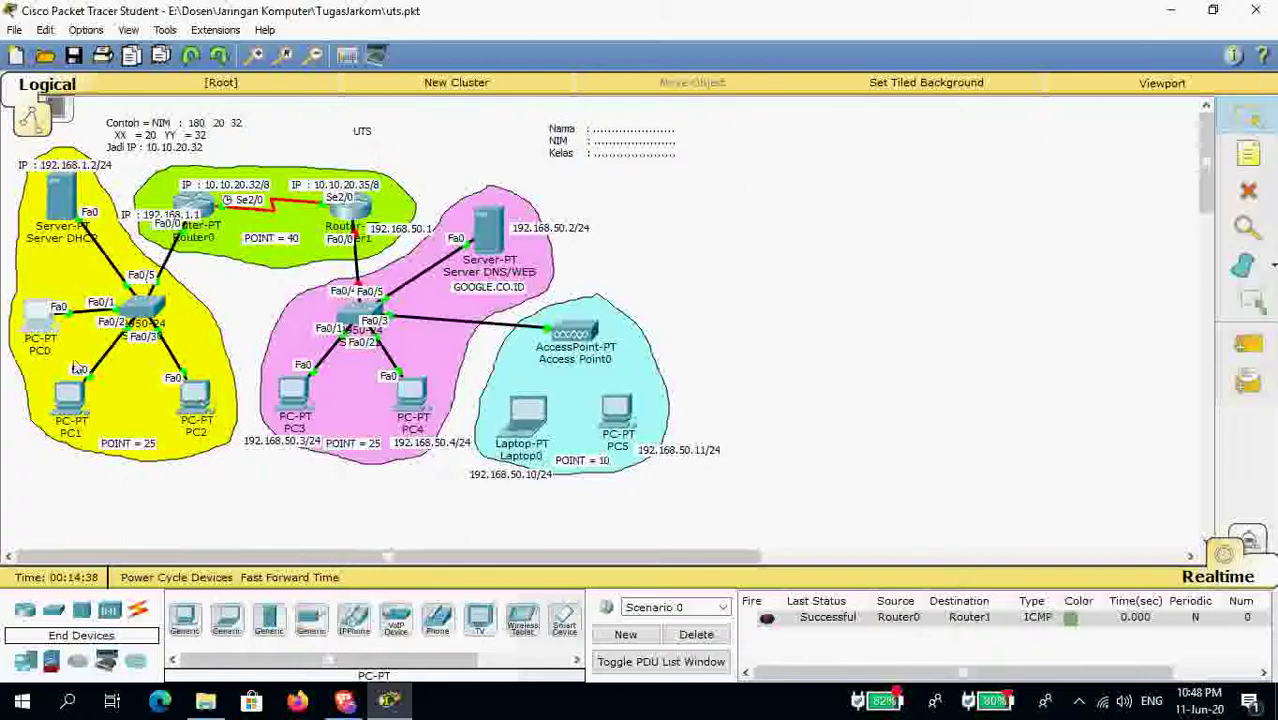
{"action": "left_click", "coordinate": [203, 408]}
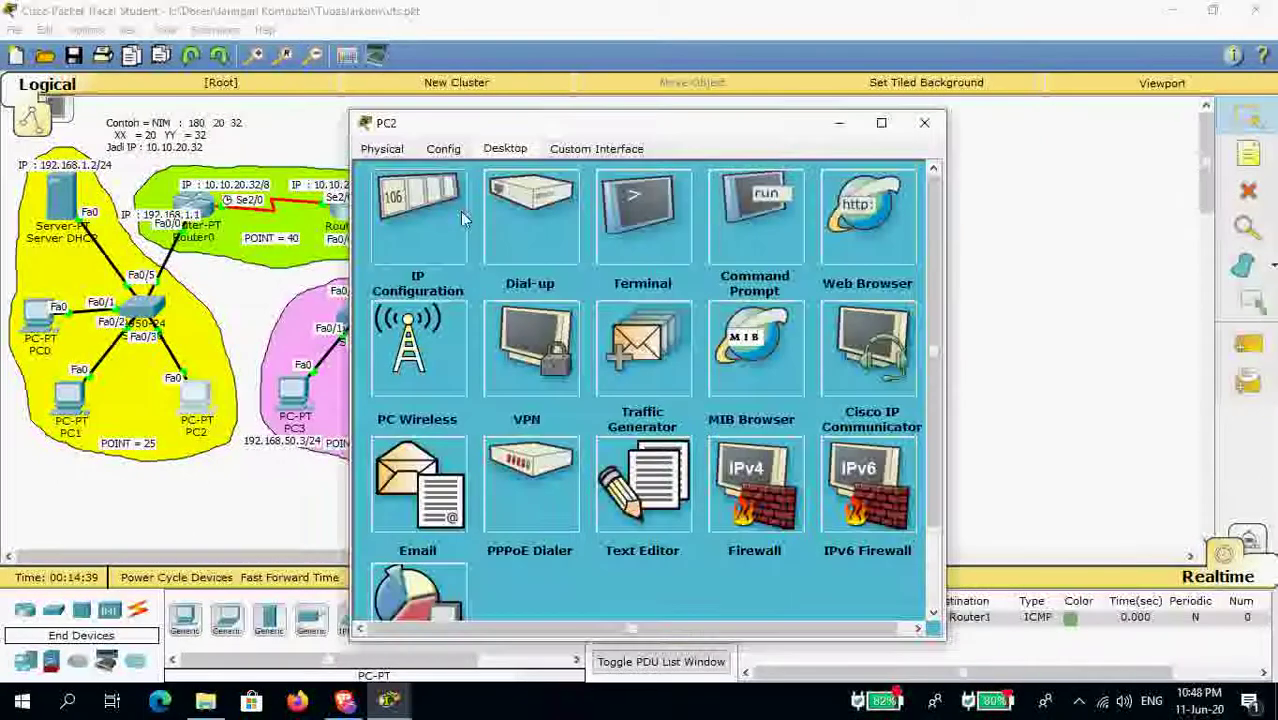
{"action": "left_click", "coordinate": [458, 212]}
{"action": "left_click", "coordinate": [418, 234]}
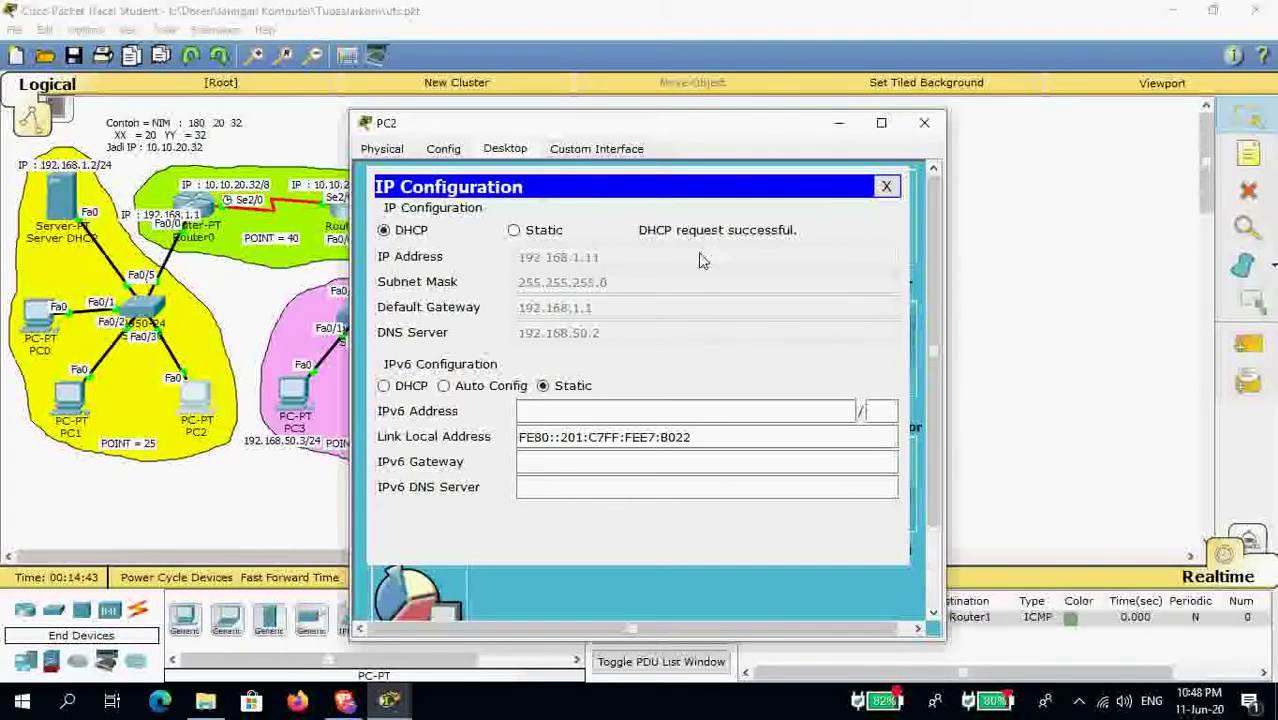
{"action": "left_click", "coordinate": [886, 186]}
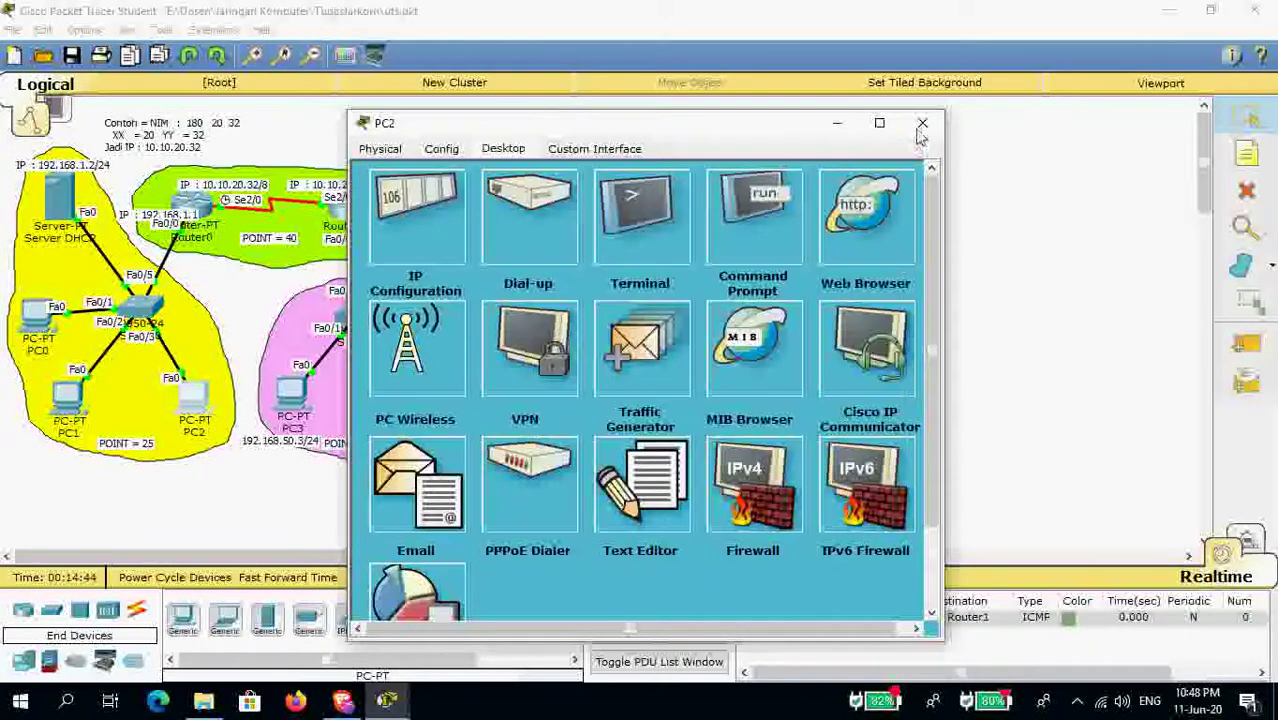
{"action": "left_click", "coordinate": [923, 123]}
Switch PC1's IPv4 configuration to DHCP and close its window.
{"action": "left_click", "coordinate": [84, 403]}
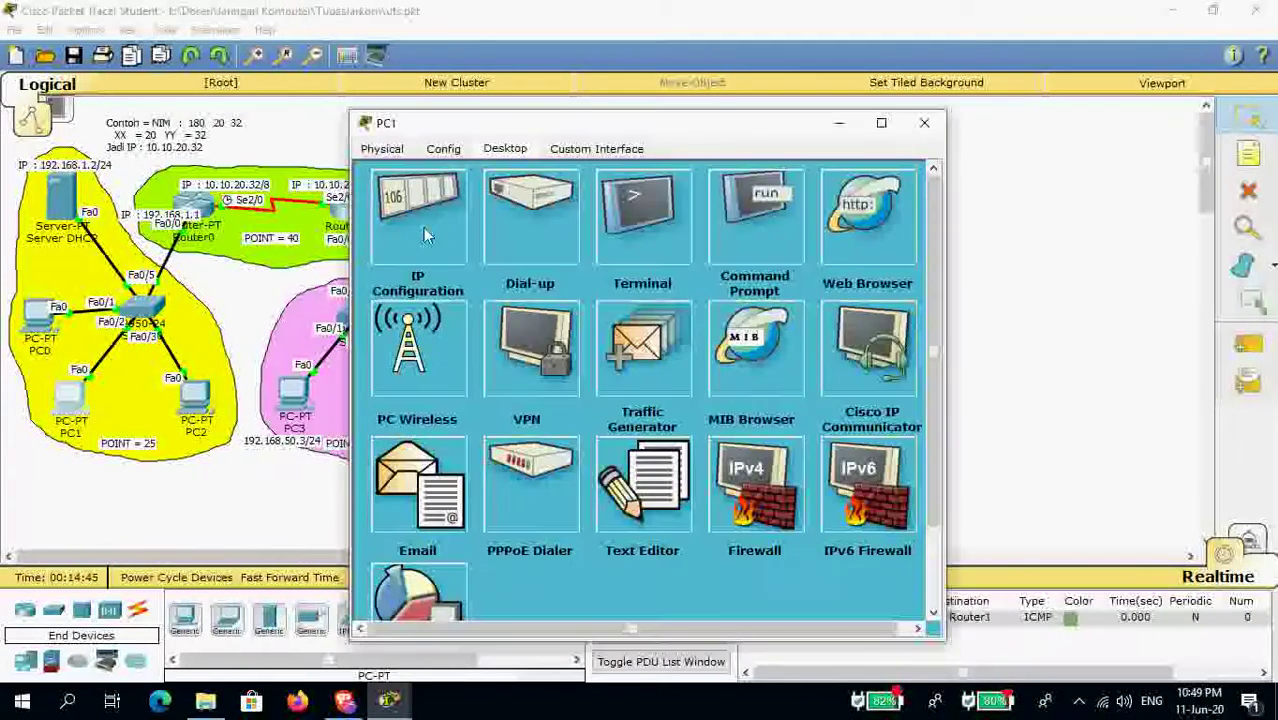
{"action": "left_click", "coordinate": [434, 227]}
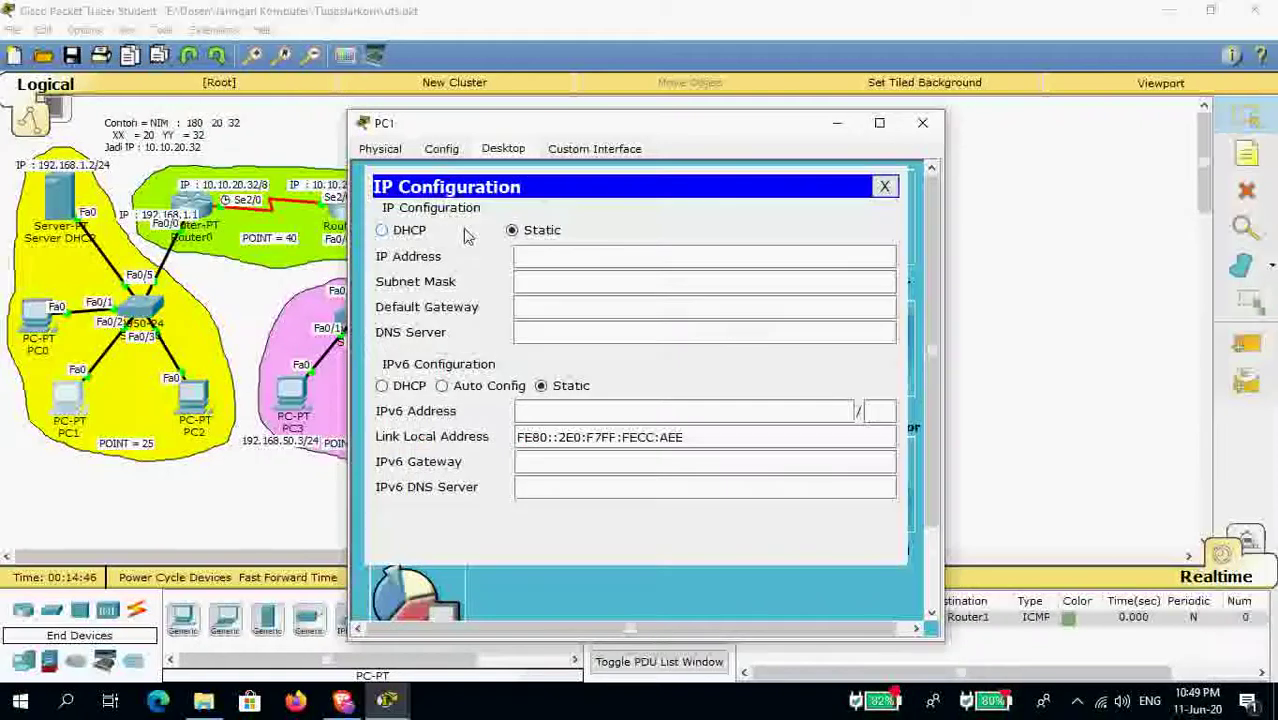
{"action": "left_click", "coordinate": [410, 231]}
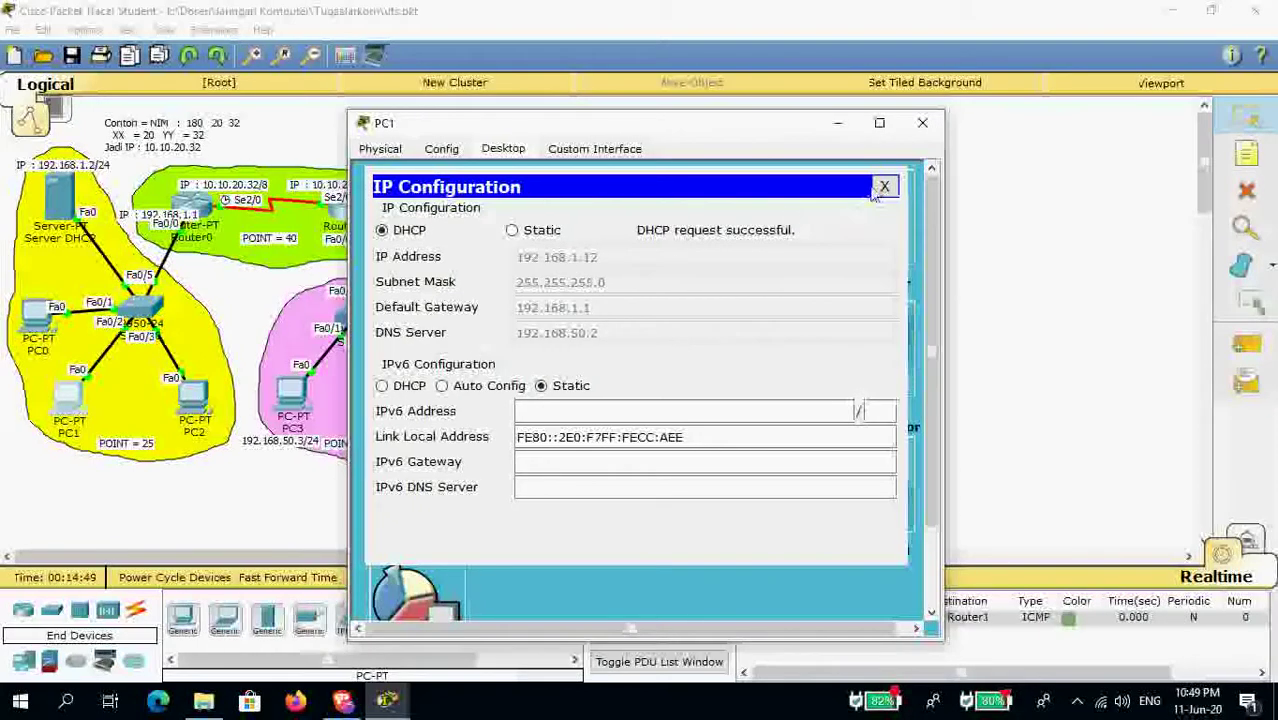
{"action": "left_click", "coordinate": [884, 188]}
{"action": "left_click", "coordinate": [922, 124]}
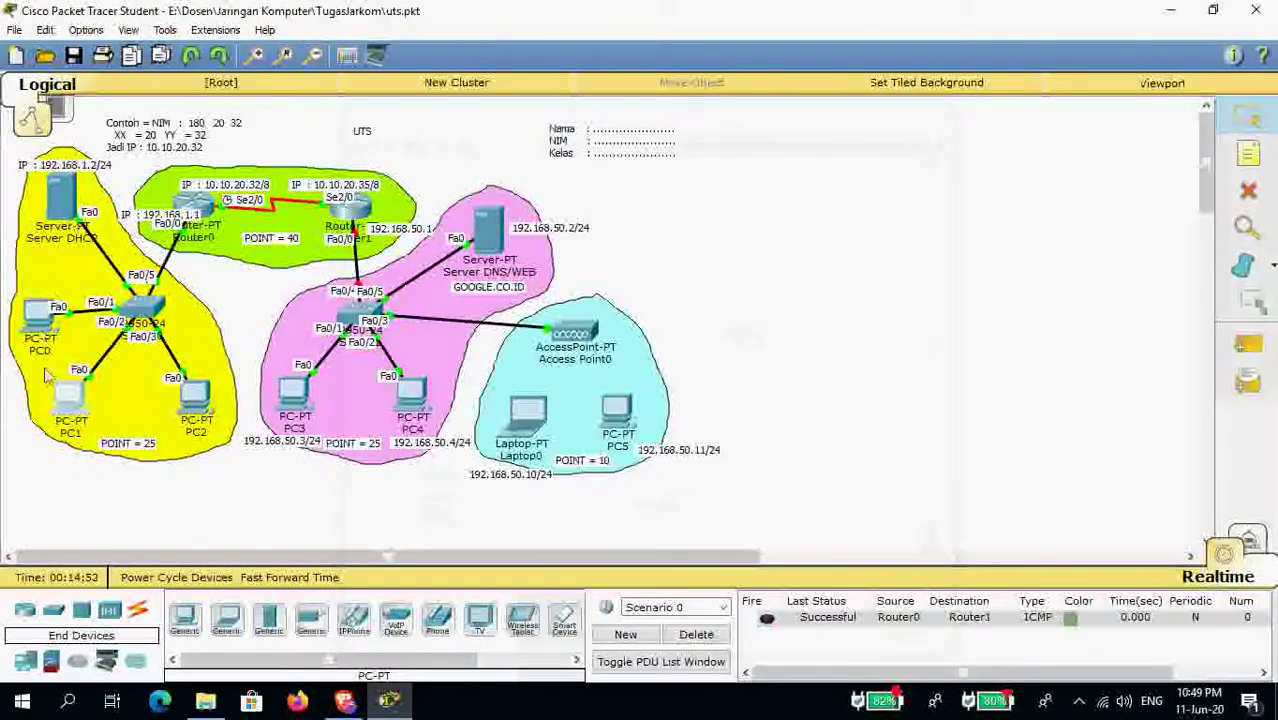
Check the IP configuration that PC0 received through DHCP, then close its window.
{"action": "left_click", "coordinate": [38, 336]}
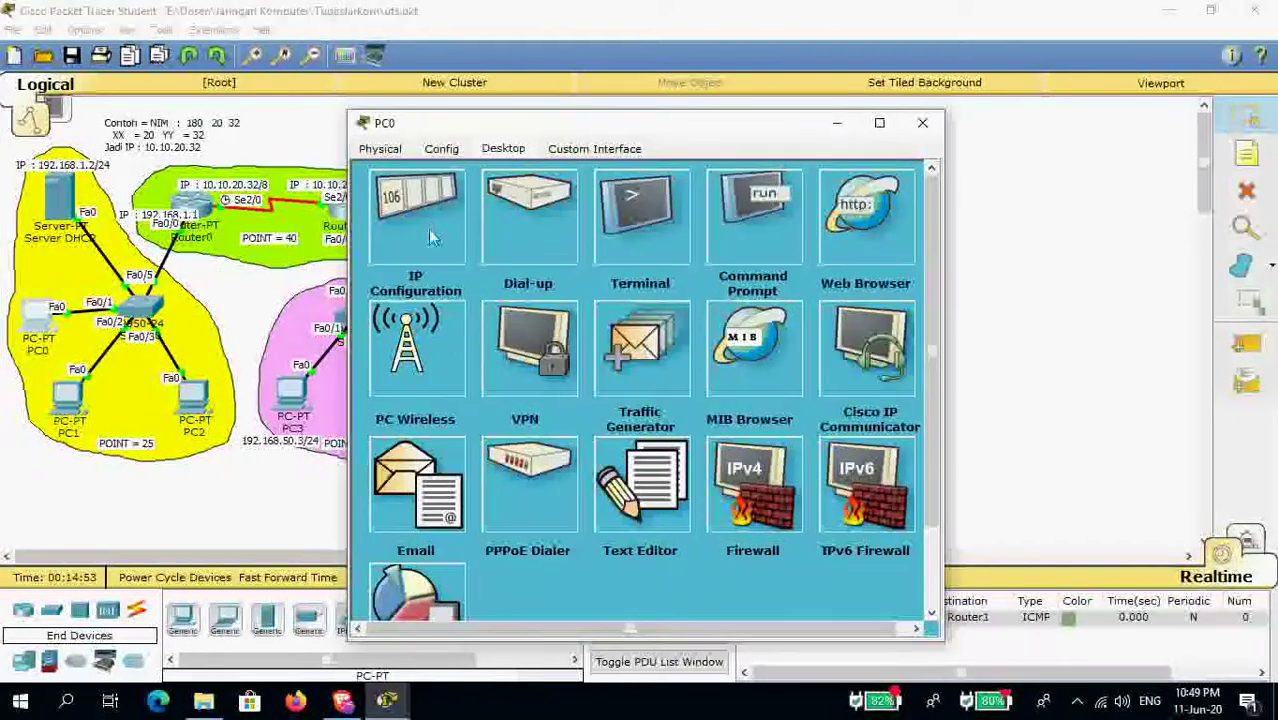
{"action": "left_click", "coordinate": [428, 226]}
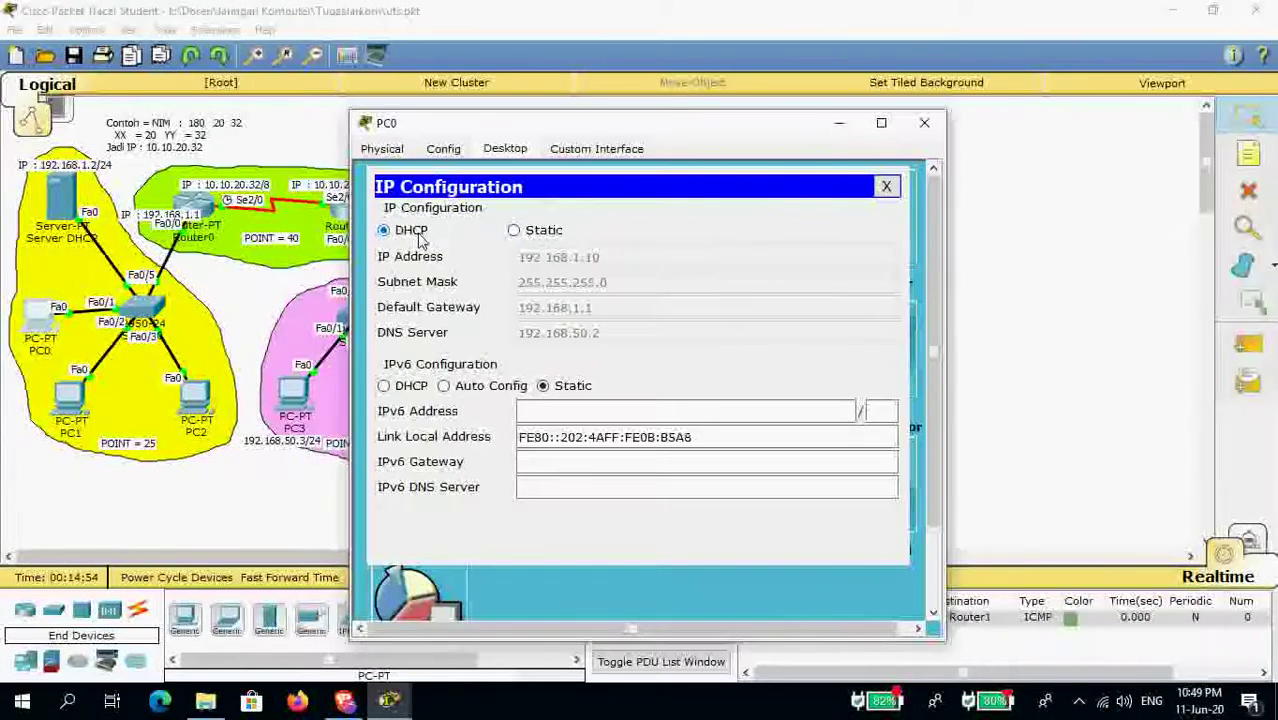
{"action": "left_click", "coordinate": [886, 186]}
{"action": "left_click", "coordinate": [924, 122]}
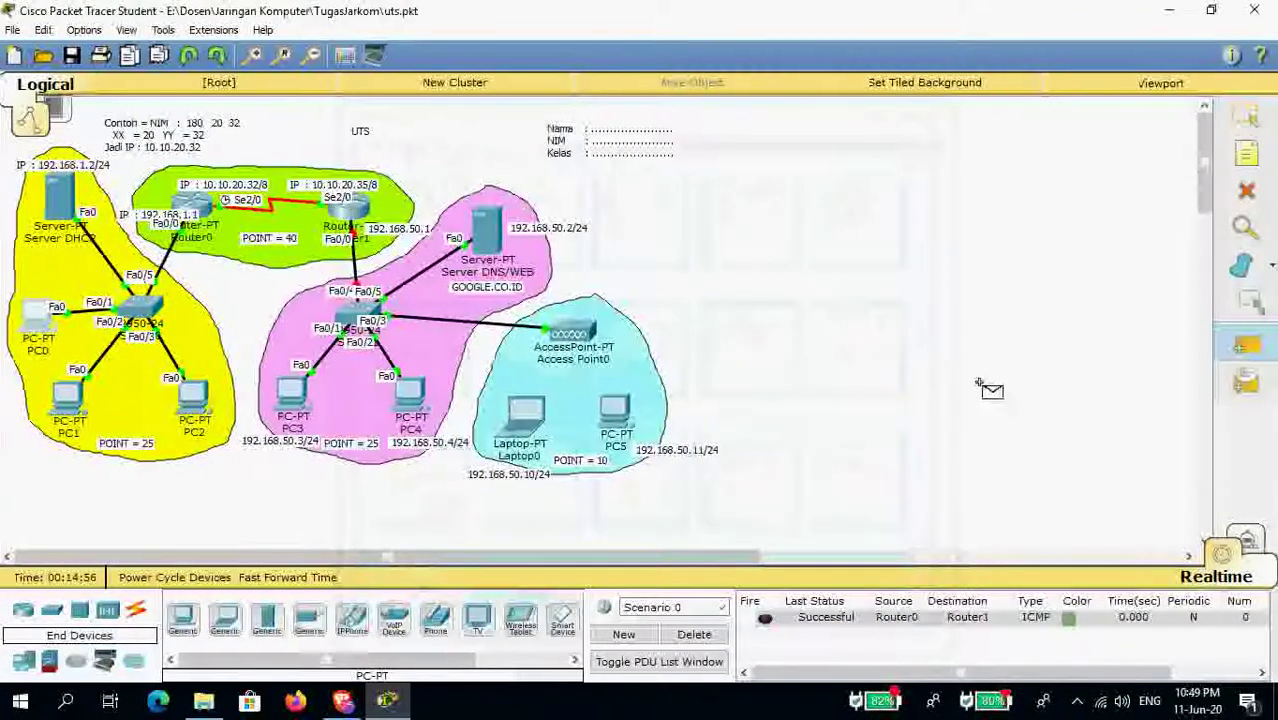
Send a simple PDU from PC2 to PC1 to test their connection.
{"action": "left_click", "coordinate": [1244, 350]}
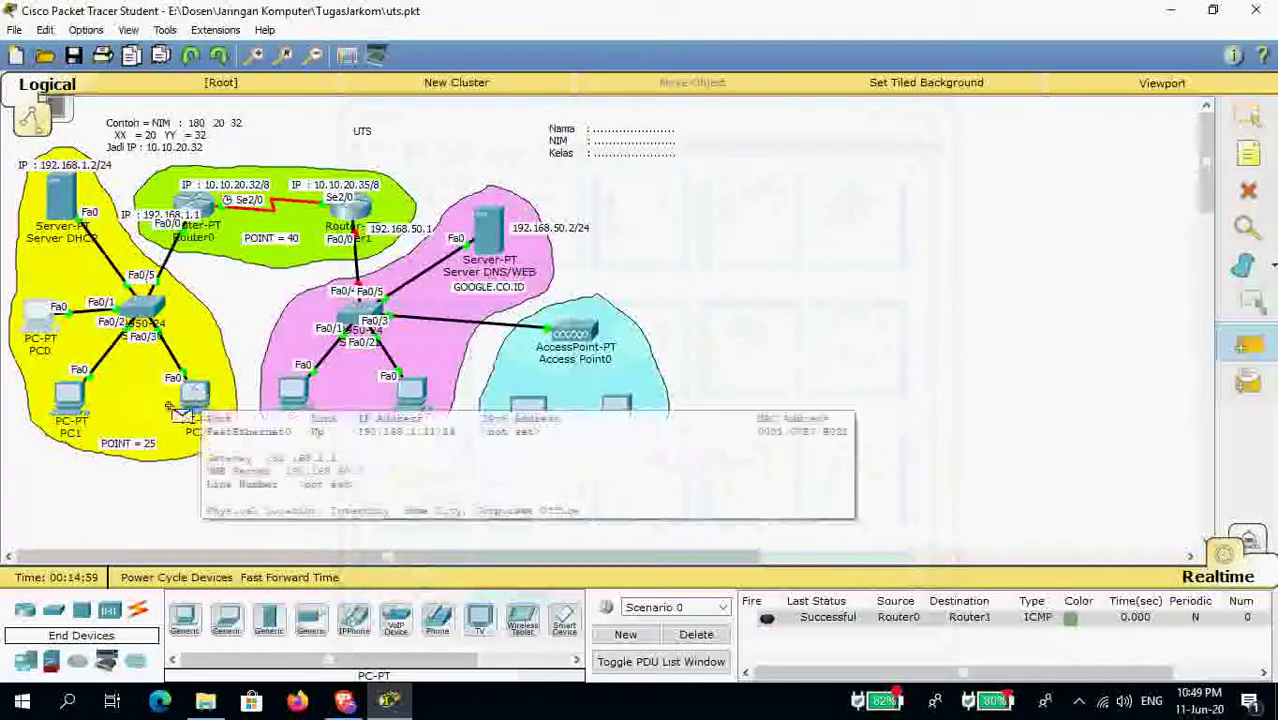
{"action": "left_click", "coordinate": [200, 392]}
{"action": "left_click", "coordinate": [74, 398]}
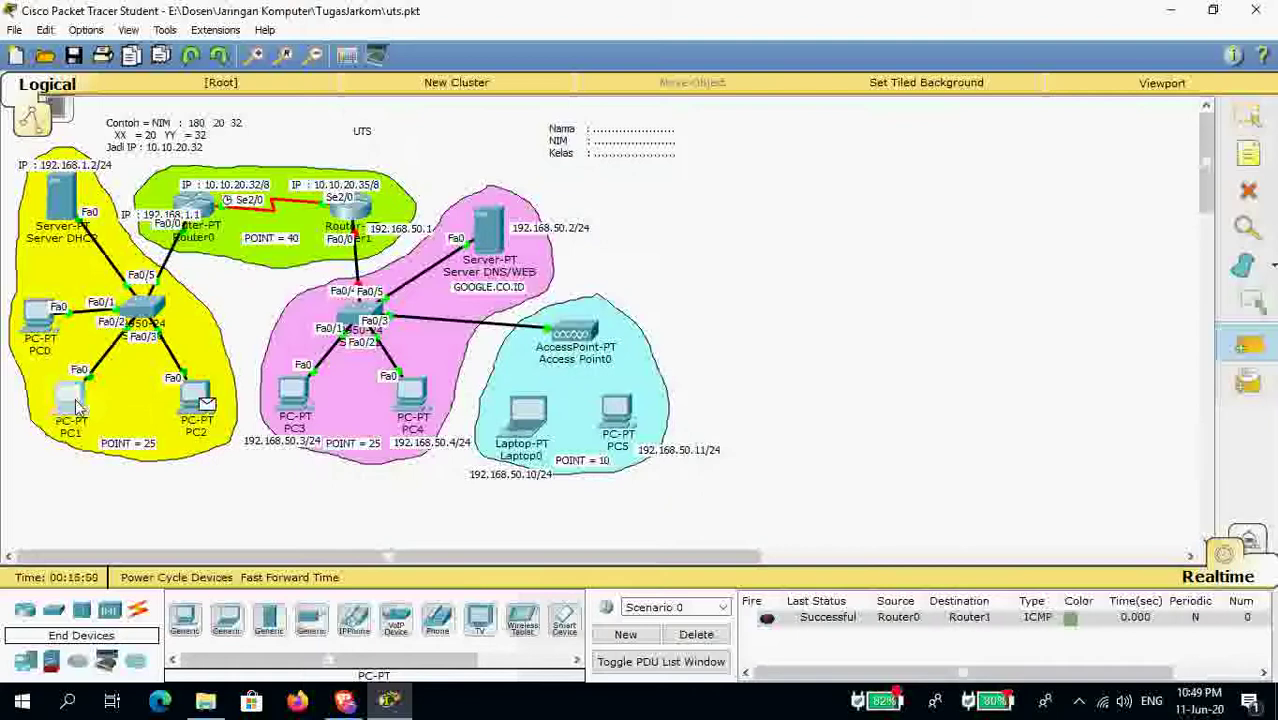
Create a new PDU scenario and send a simple PDU from PC2 to PC0.
{"action": "left_click", "coordinate": [626, 635]}
{"action": "left_click", "coordinate": [1244, 345]}
{"action": "left_click", "coordinate": [205, 400]}
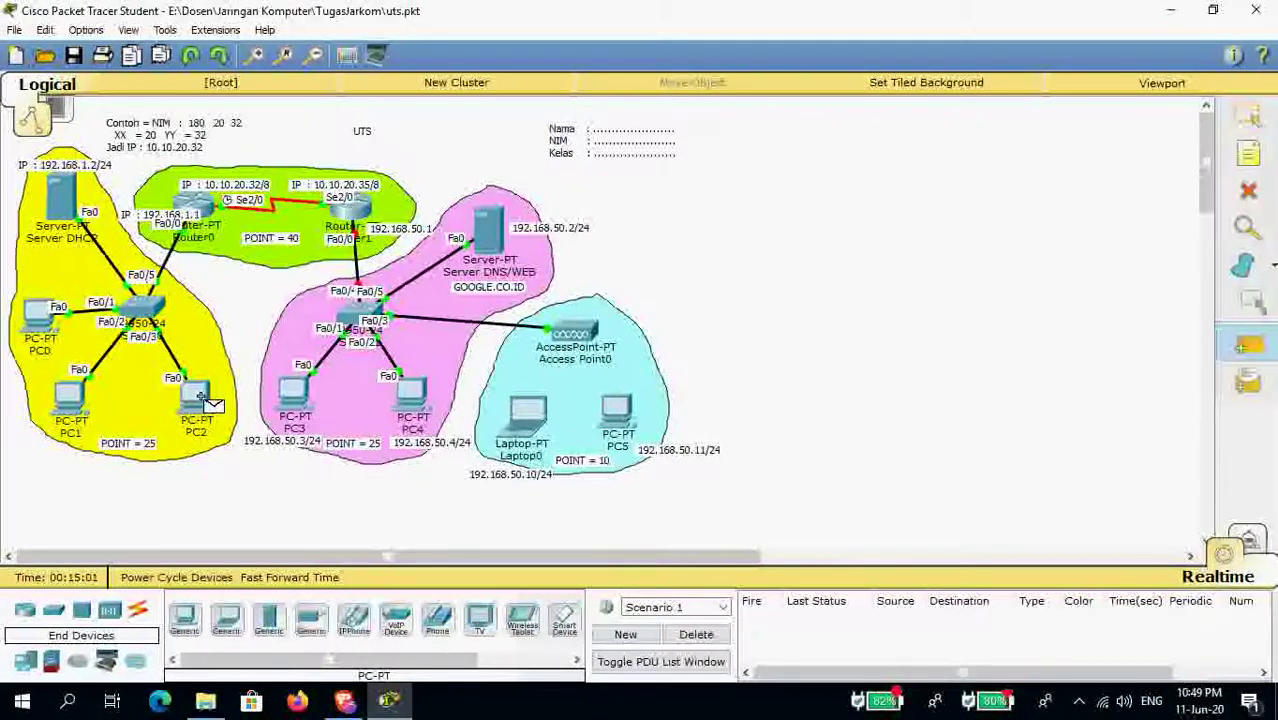
{"action": "left_click", "coordinate": [40, 318]}
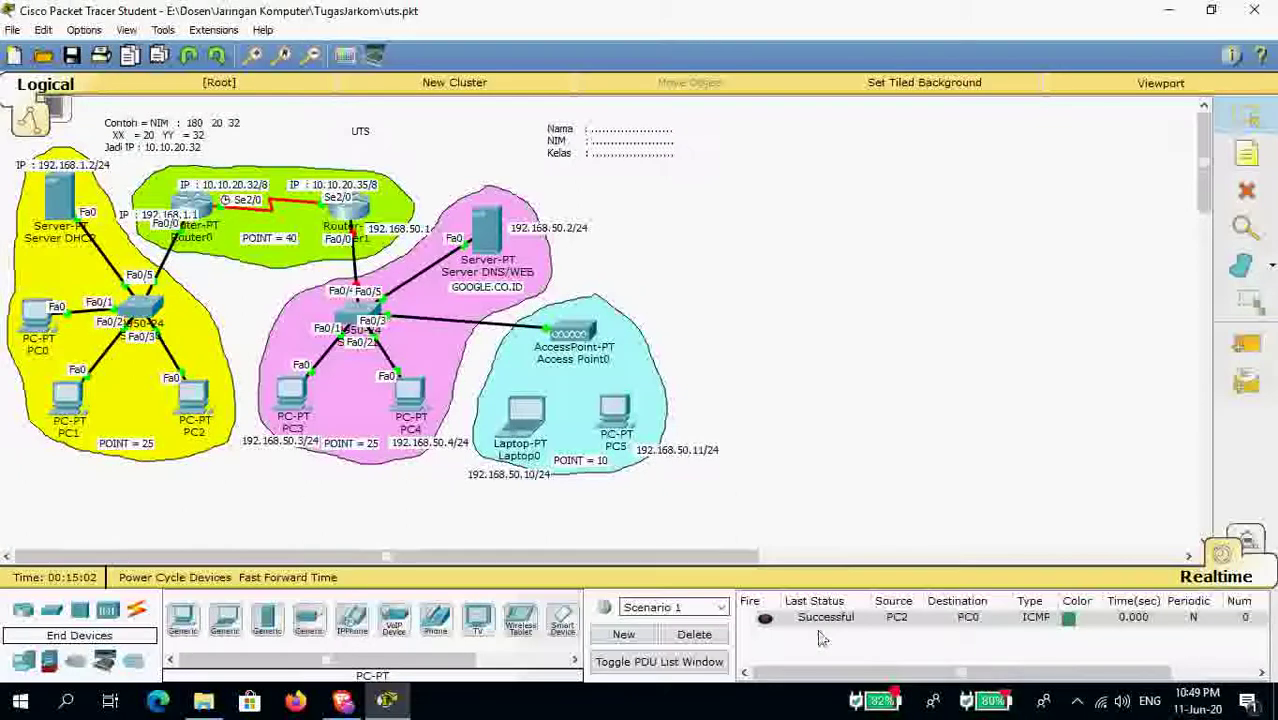
Send a simple PDU from PC1 to Server DHCP to test their connection.
{"action": "left_click", "coordinate": [1244, 345]}
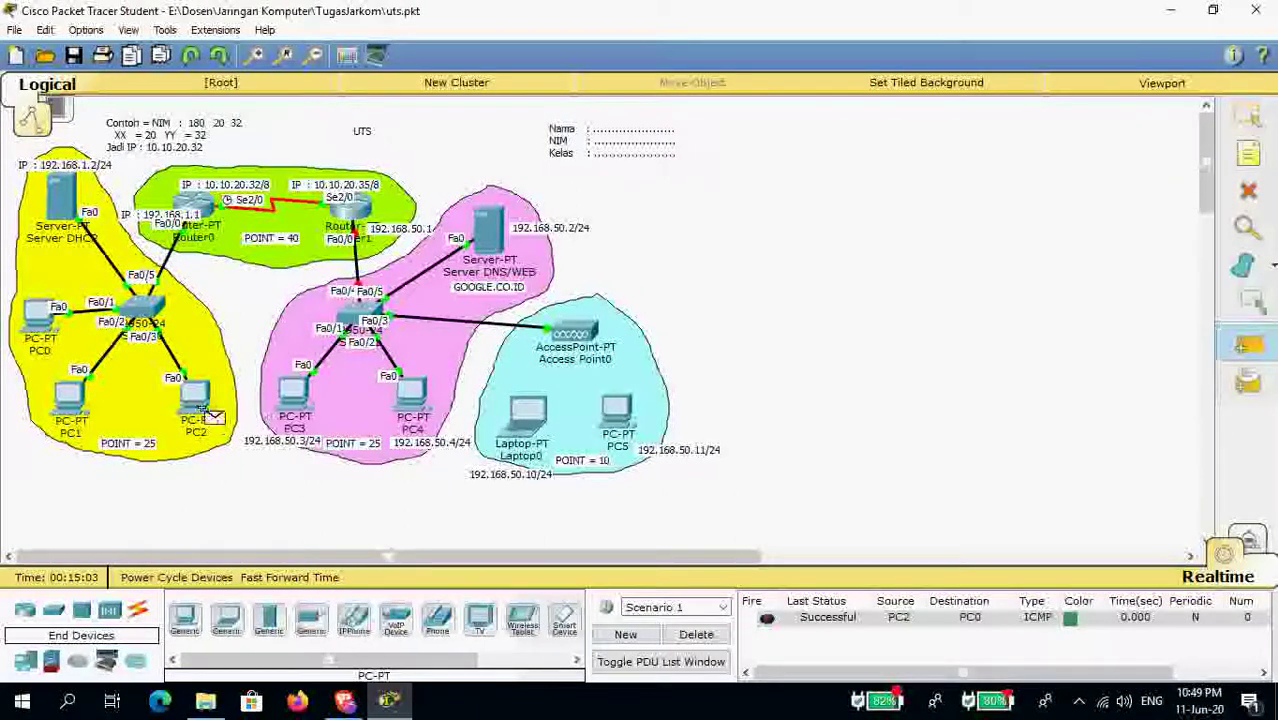
{"action": "left_click", "coordinate": [72, 402]}
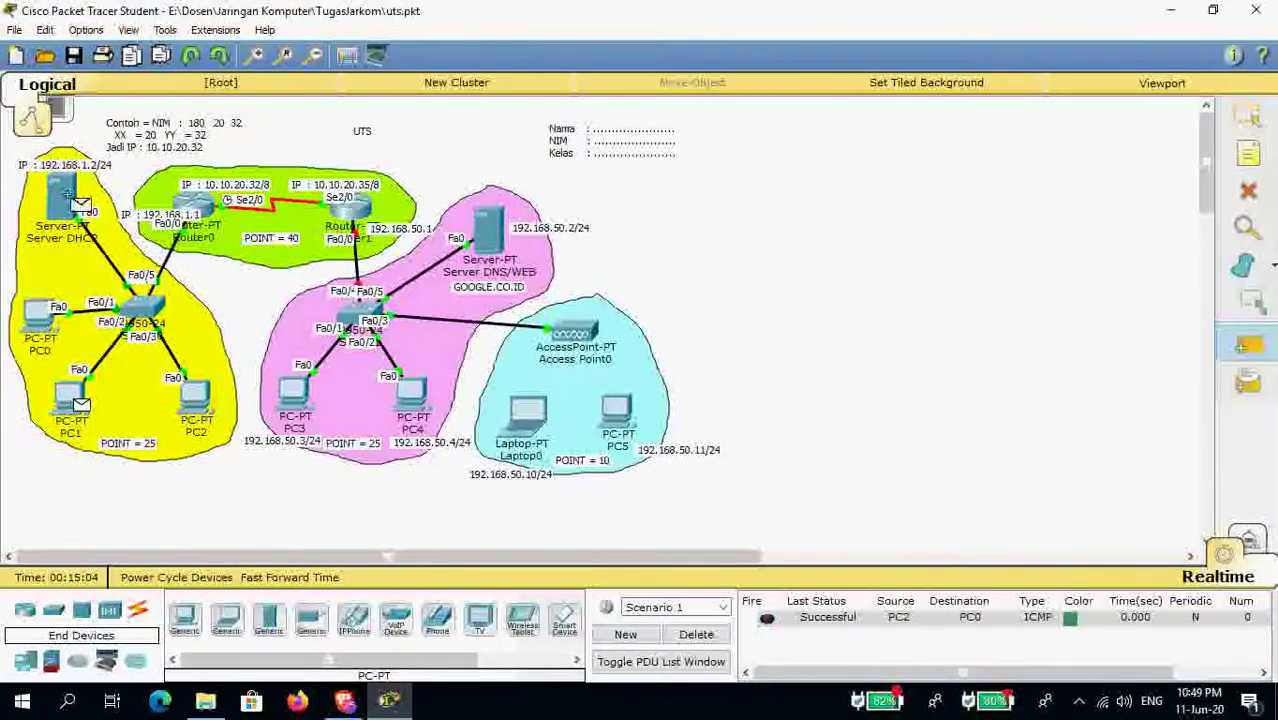
{"action": "left_click", "coordinate": [65, 191]}
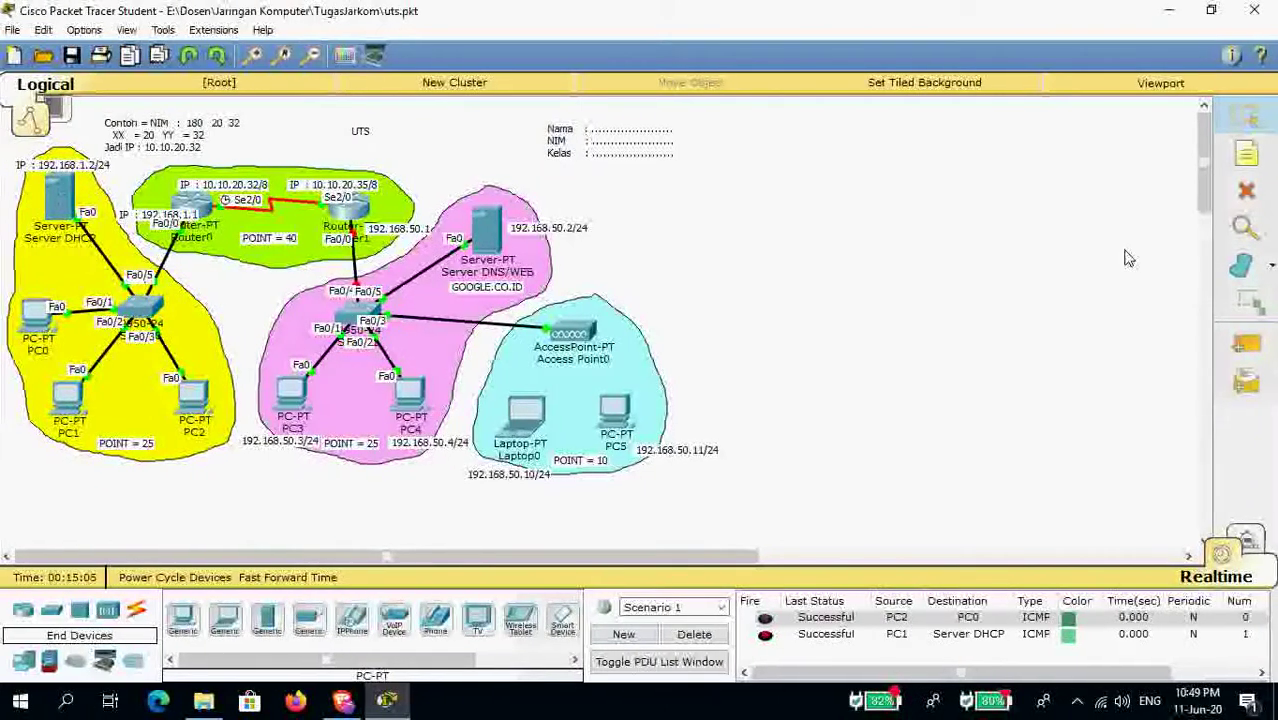
Create a new PDU scenario and send a simple PDU from PC1 to Router0.
{"action": "left_click", "coordinate": [625, 636]}
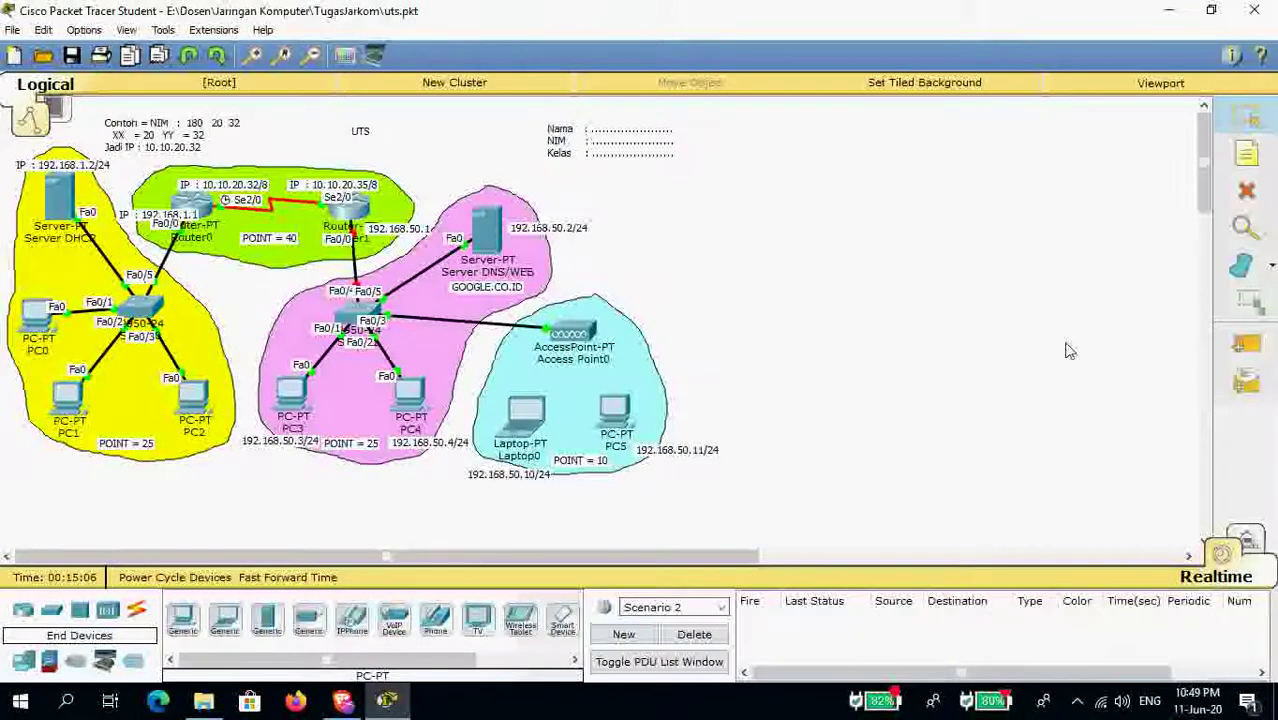
{"action": "left_click", "coordinate": [1247, 345]}
{"action": "left_click", "coordinate": [58, 412]}
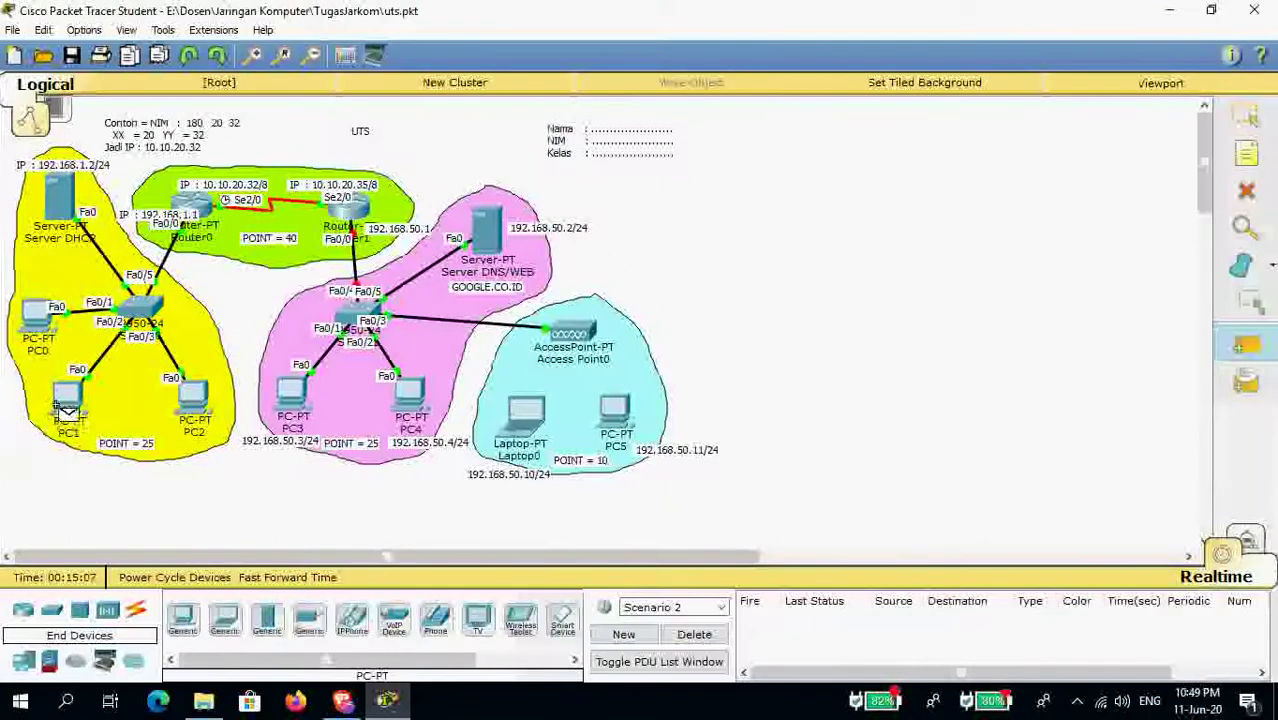
{"action": "left_click", "coordinate": [202, 210]}
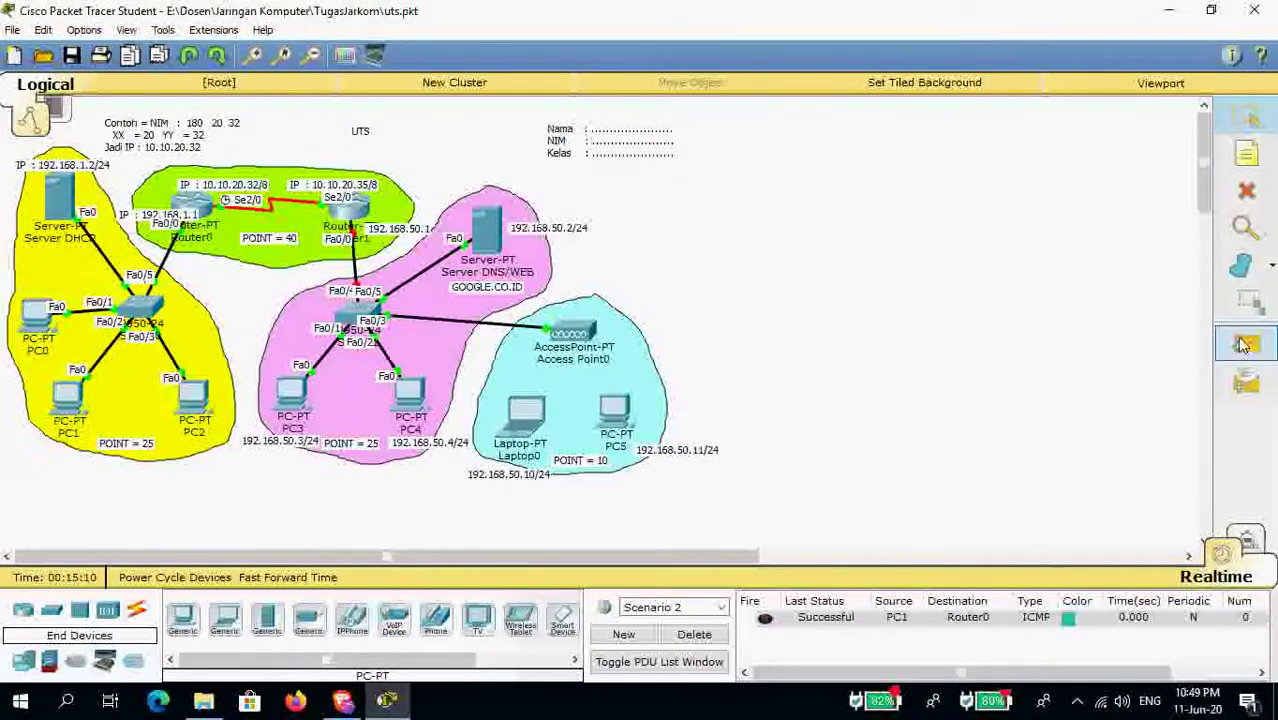
{"action": "left_click", "coordinate": [1241, 345]}
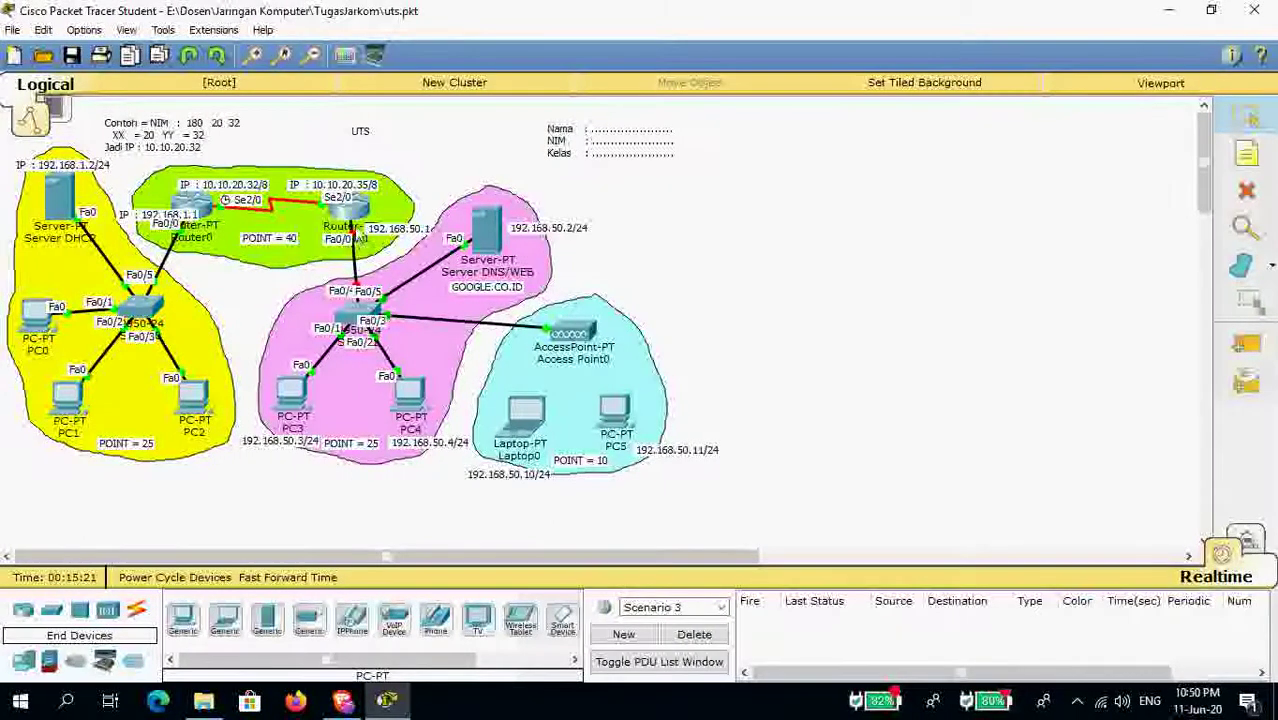
Open Router1's command line and enter configuration mode for interface fa0/0.
{"action": "left_click", "coordinate": [355, 222]}
{"action": "left_click_drag", "start_coordinate": [576, 126], "coordinate": [781, 103]}
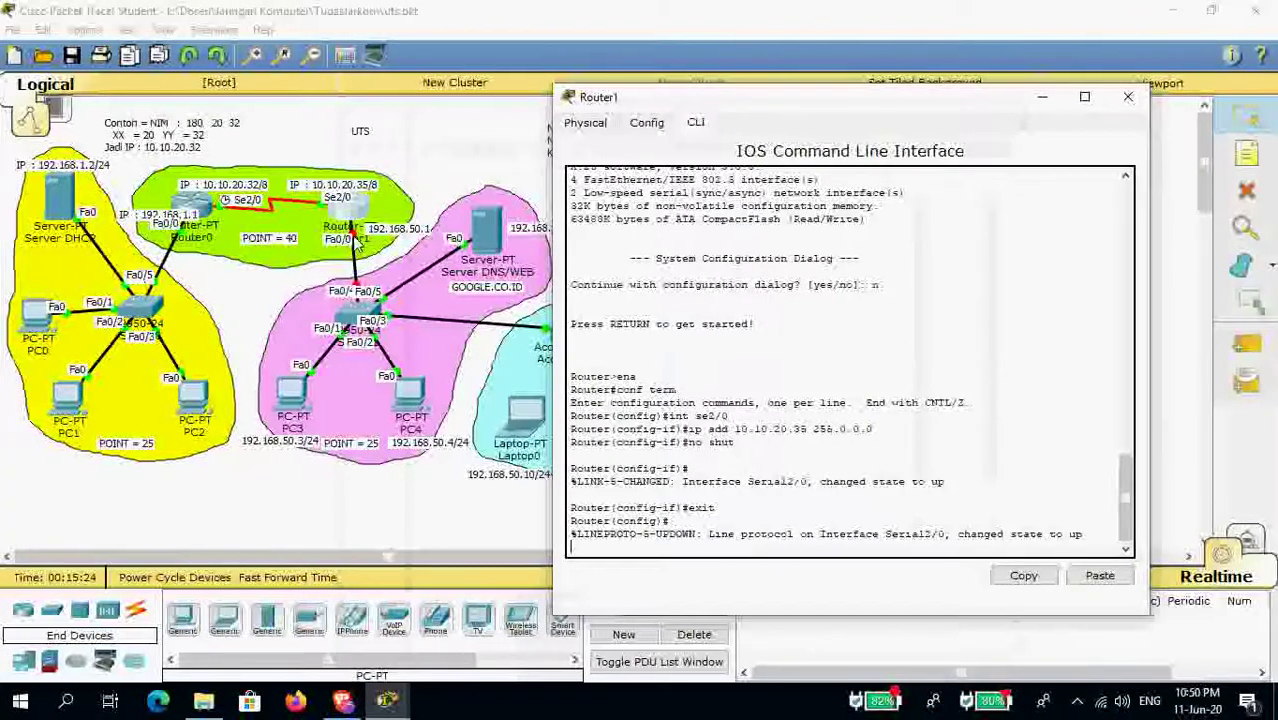
{"action": "left_click", "coordinate": [763, 358]}
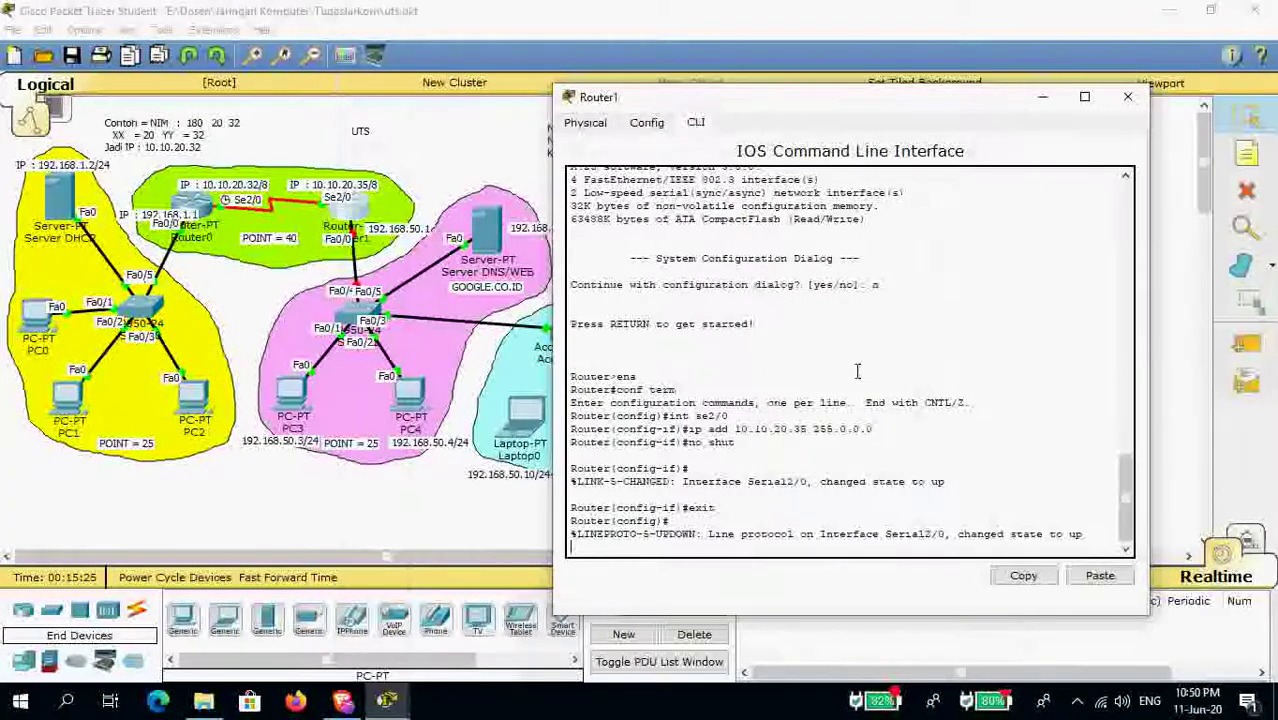
{"action": "key", "text": "Return"}
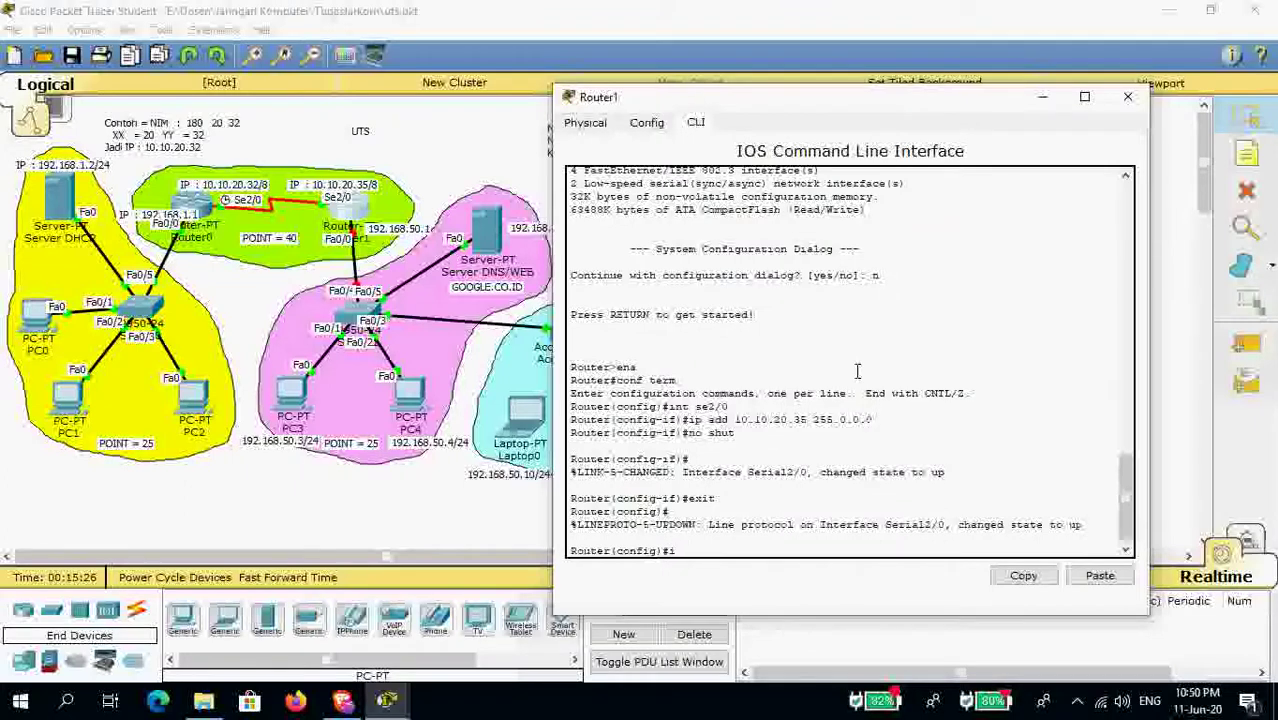
{"action": "type", "text": "int fa0/0"}
{"action": "key", "text": "Return"}
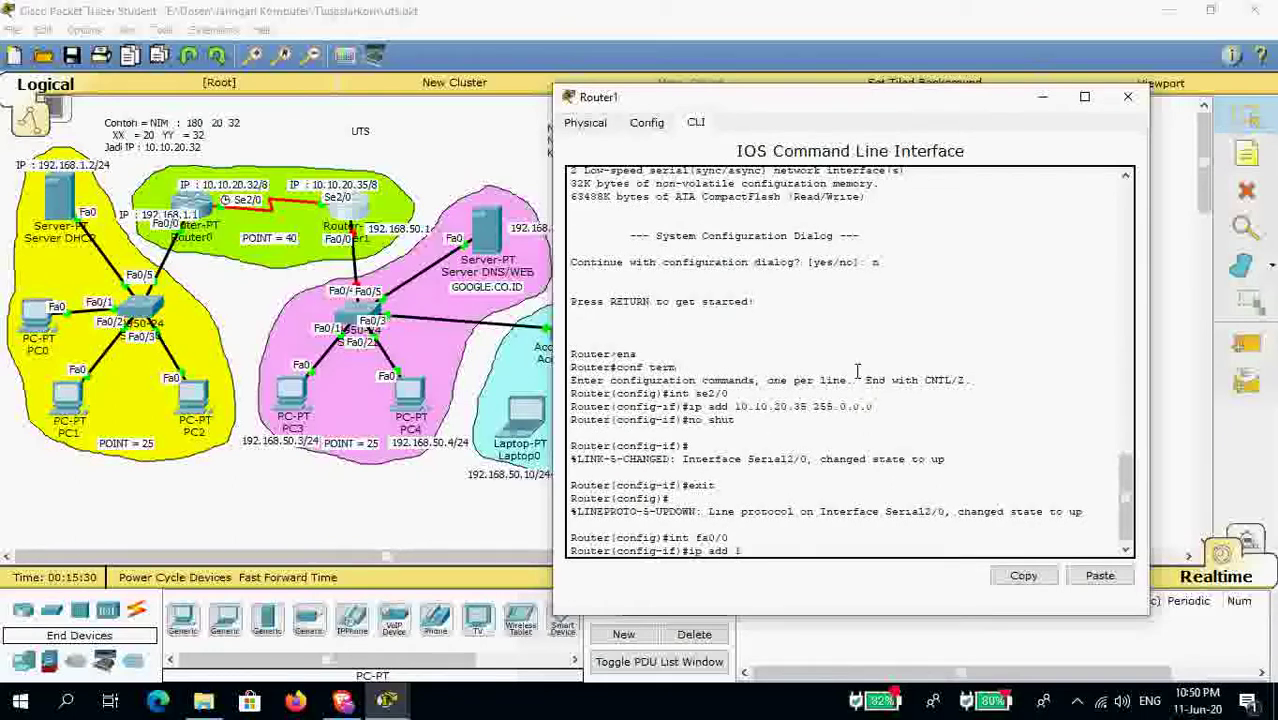
Give Router1's fa0/0 the address 192.168.50.1 with mask 255.255.255.0, enable it with no shut, and leave the router's configuration window.
{"action": "type", "text": "ip add 192.168.50.1 255.255.255.0"}
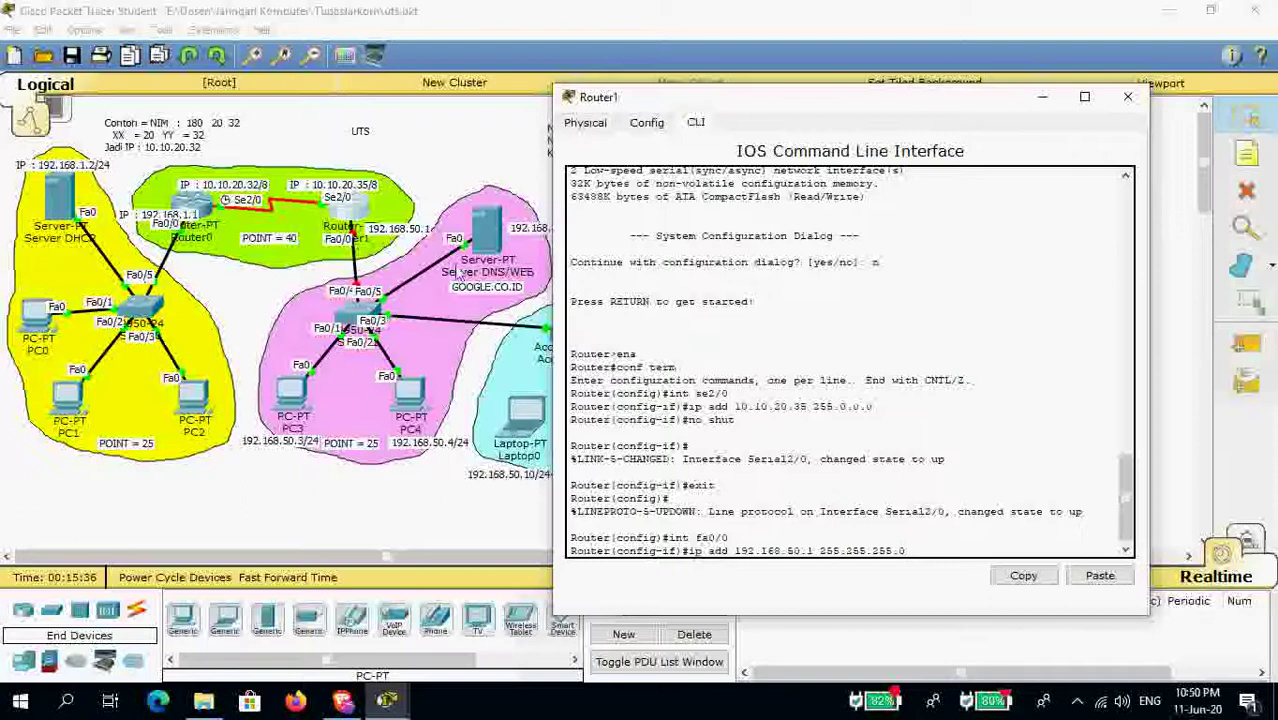
{"action": "key", "text": "Return"}
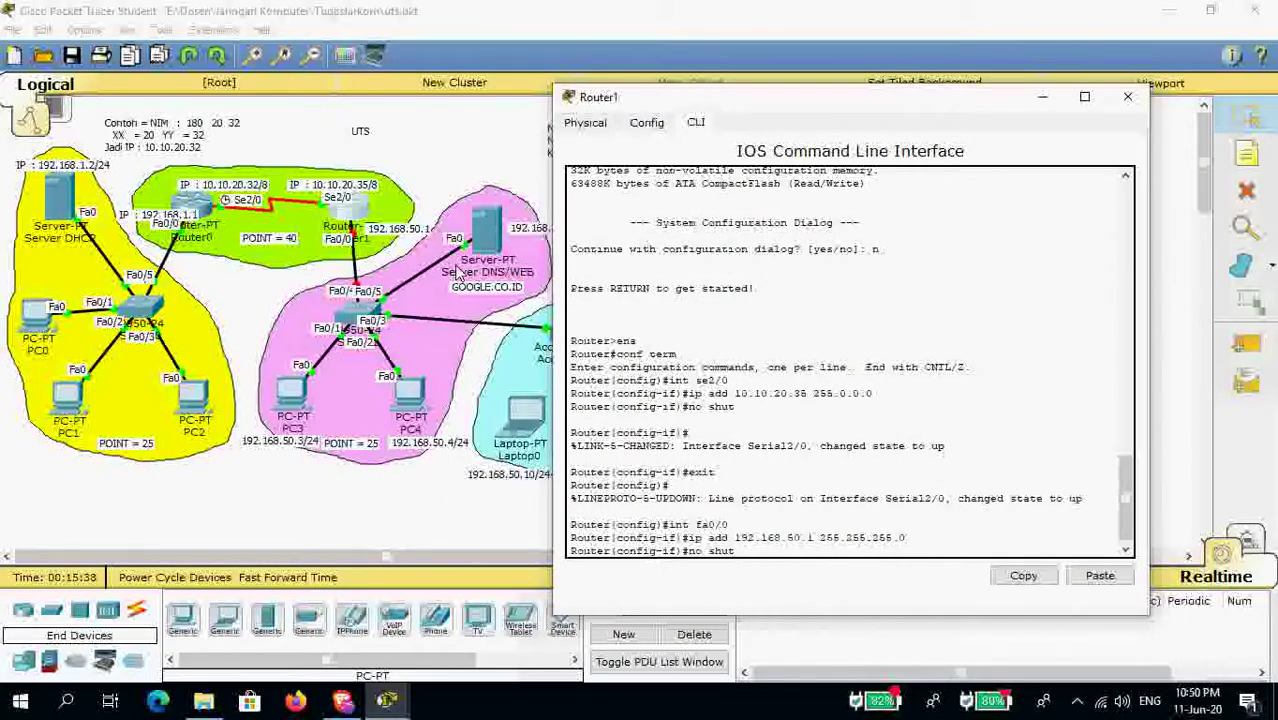
{"action": "key", "text": "Return"}
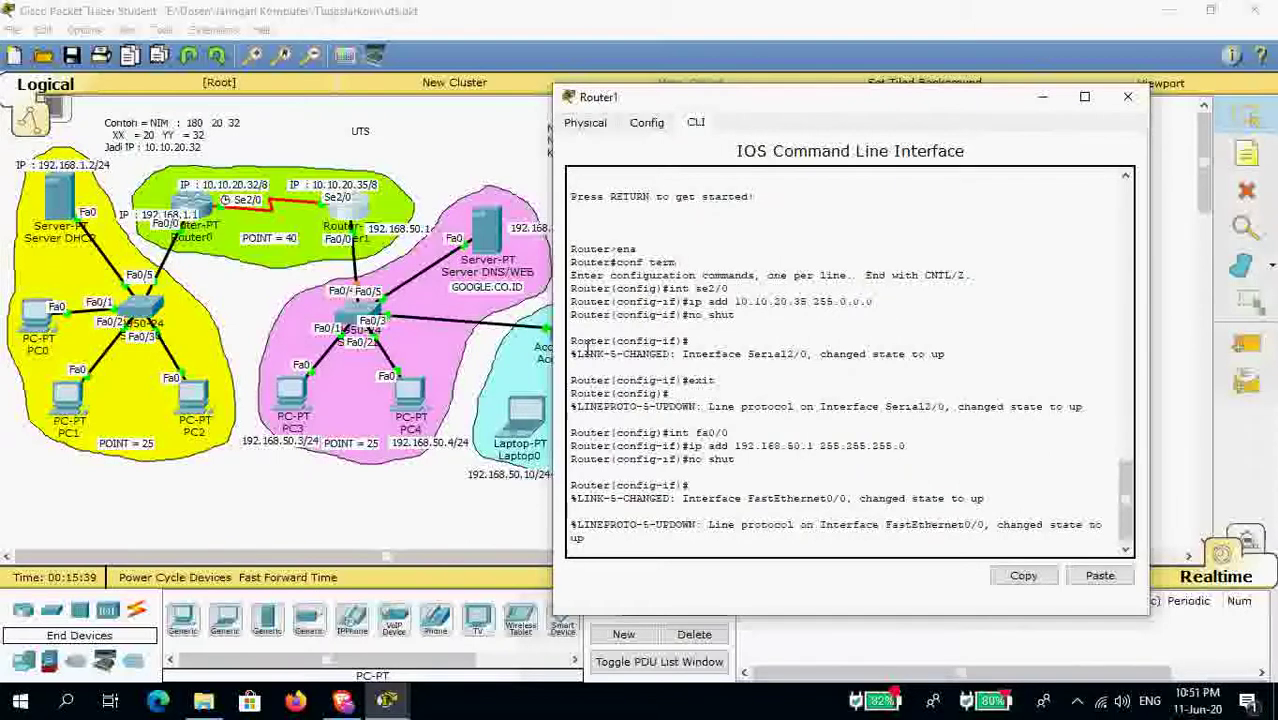
{"action": "key", "text": "Return"}
{"action": "type", "text": "exit"}
{"action": "key", "text": "Return"}
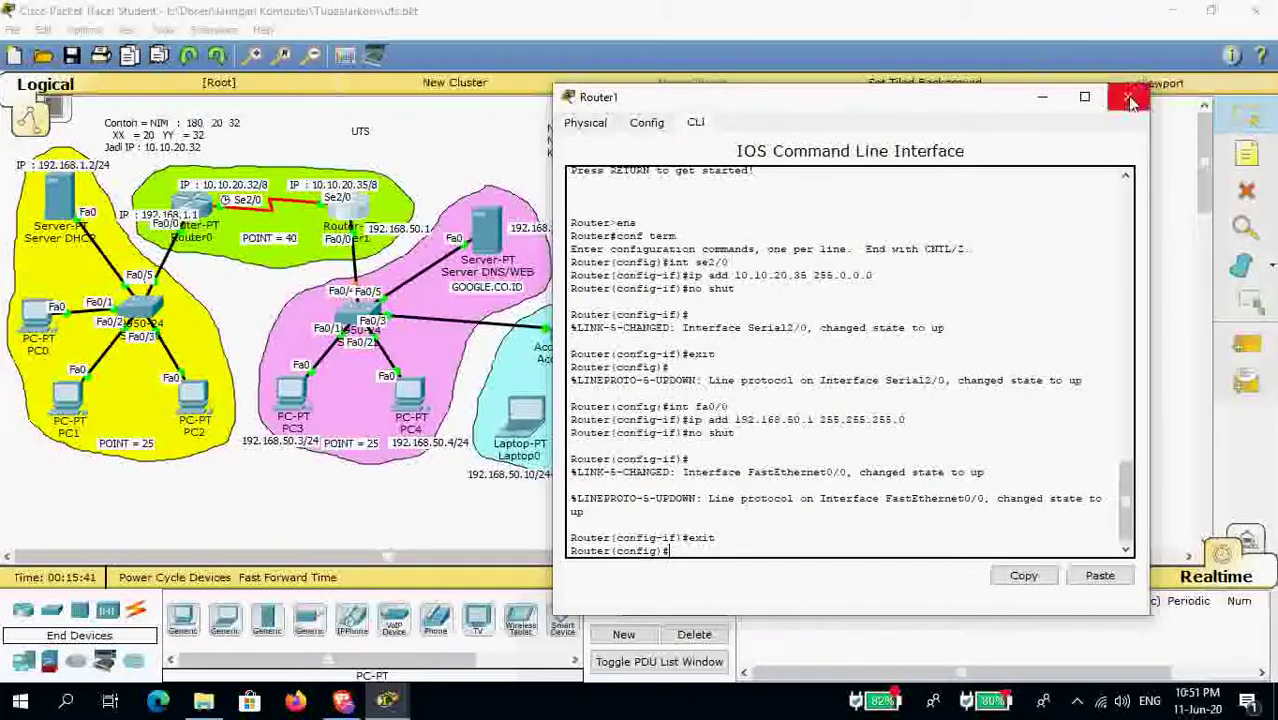
{"action": "left_click", "coordinate": [1043, 97]}
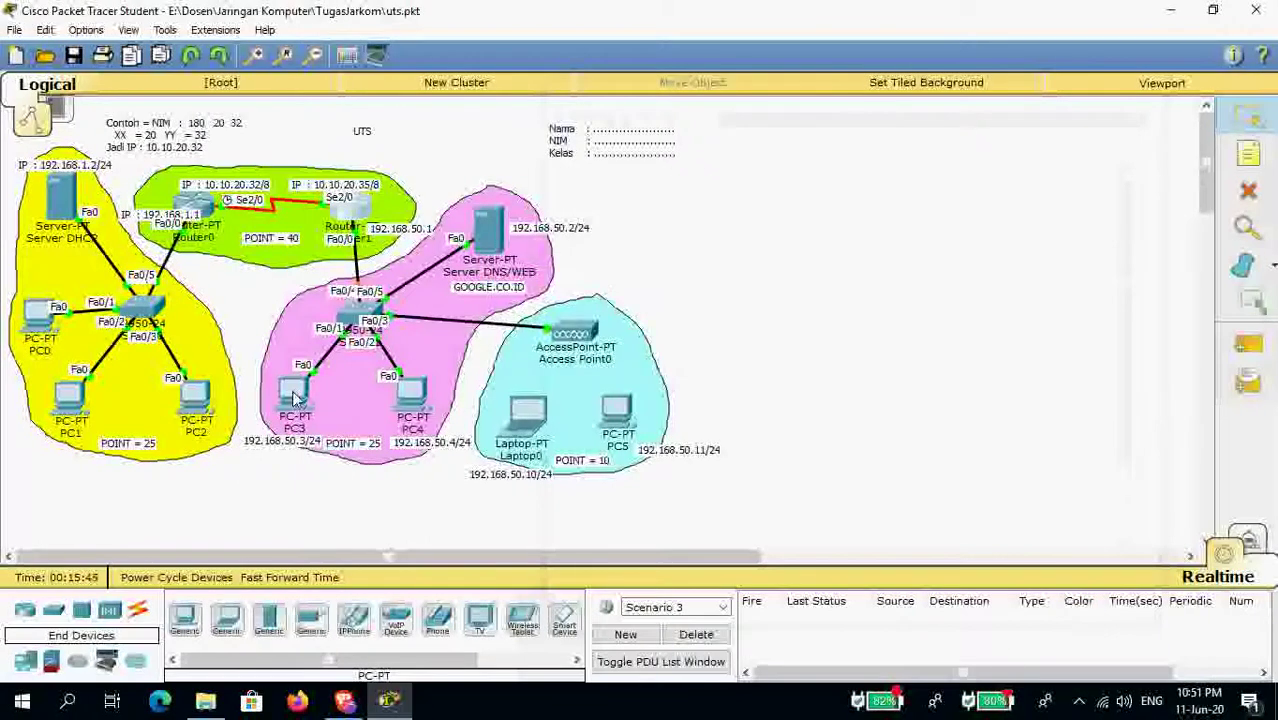
Set PC3's static IP address to 192.168.50.3 with subnet mask 255.255.255.0.
{"action": "left_click", "coordinate": [295, 398]}
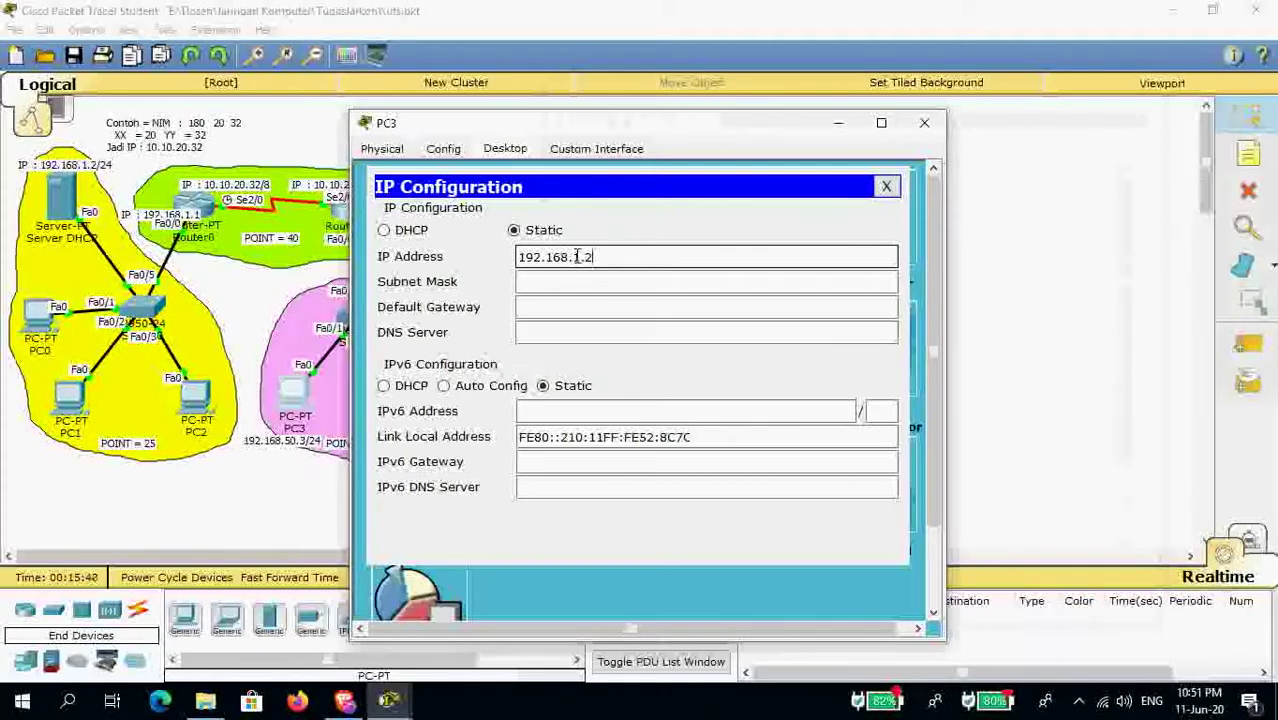
{"action": "double_click", "coordinate": [576, 257]}
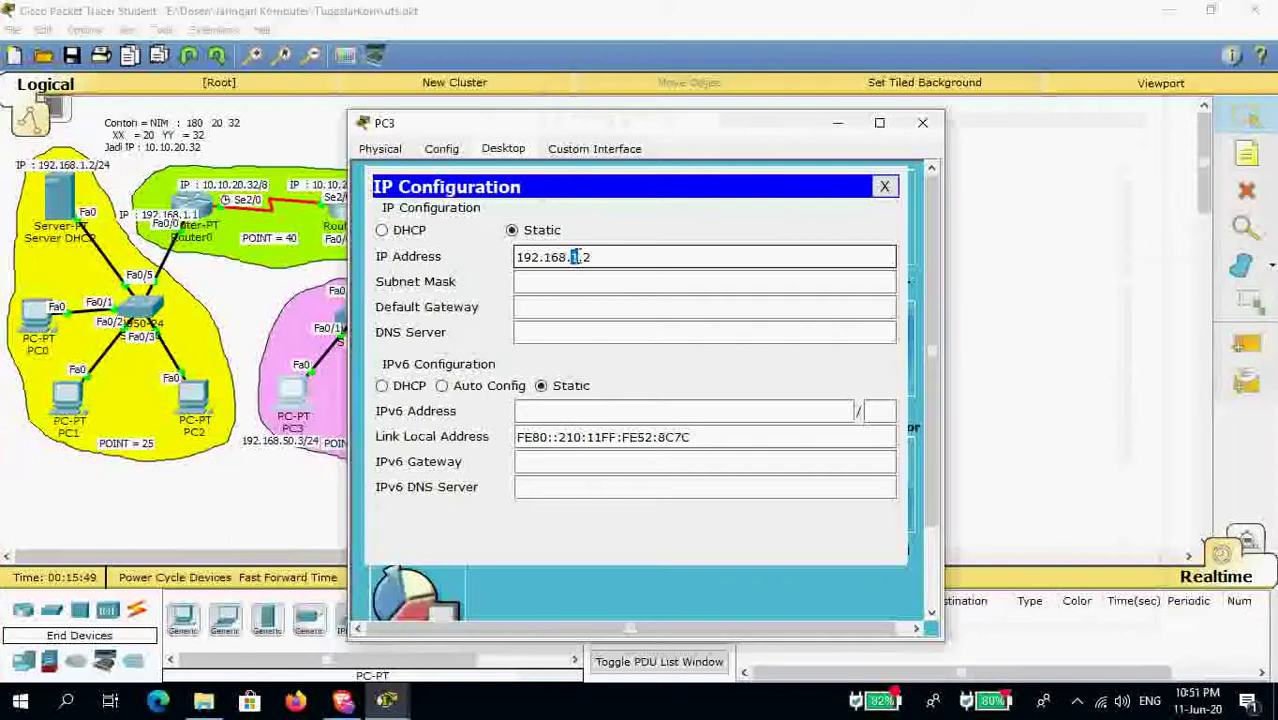
{"action": "left_click_drag", "start_coordinate": [634, 127], "coordinate": [786, 116]}
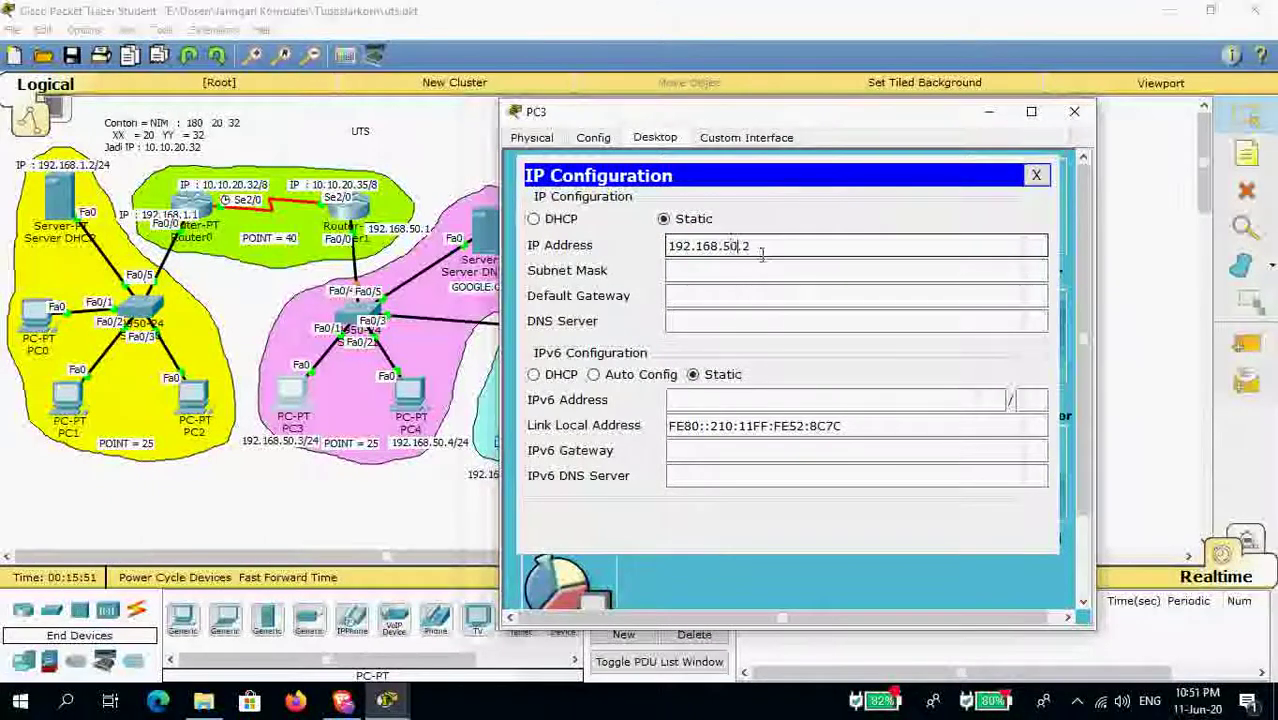
{"action": "left_click", "coordinate": [757, 248]}
{"action": "key", "text": "BackSpace"}
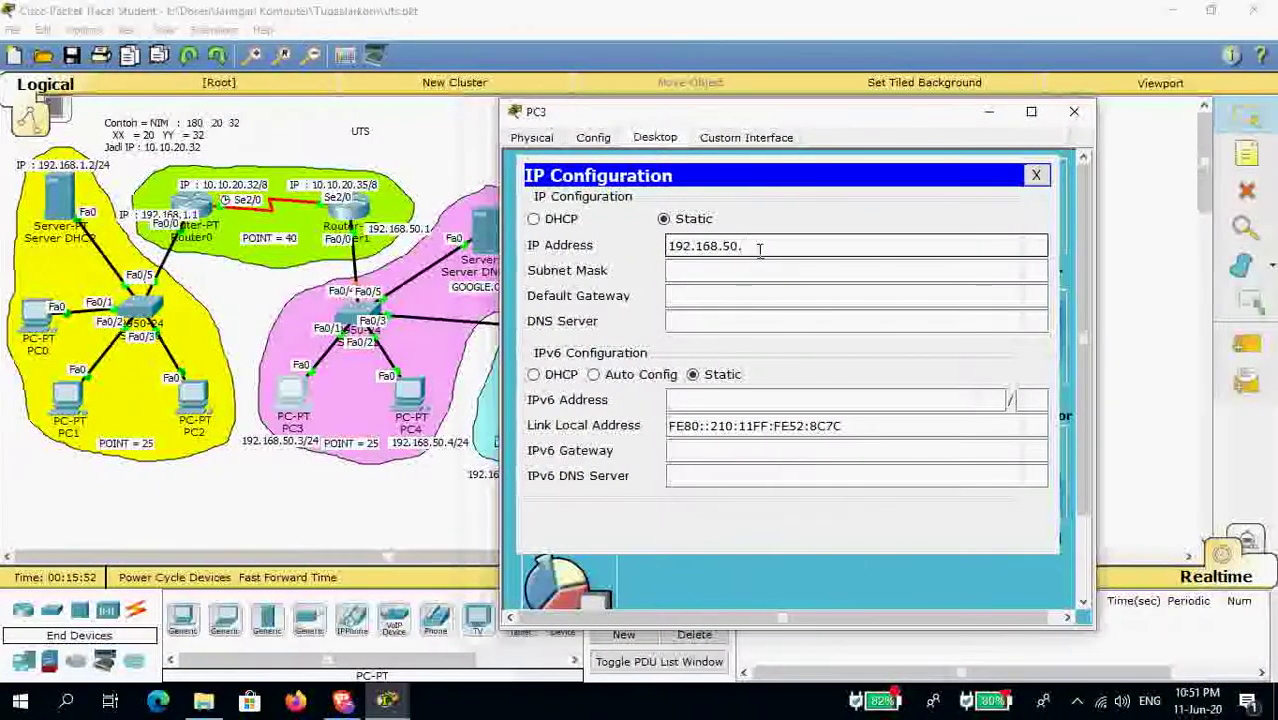
{"action": "type", "text": "3"}
{"action": "left_click", "coordinate": [747, 271]}
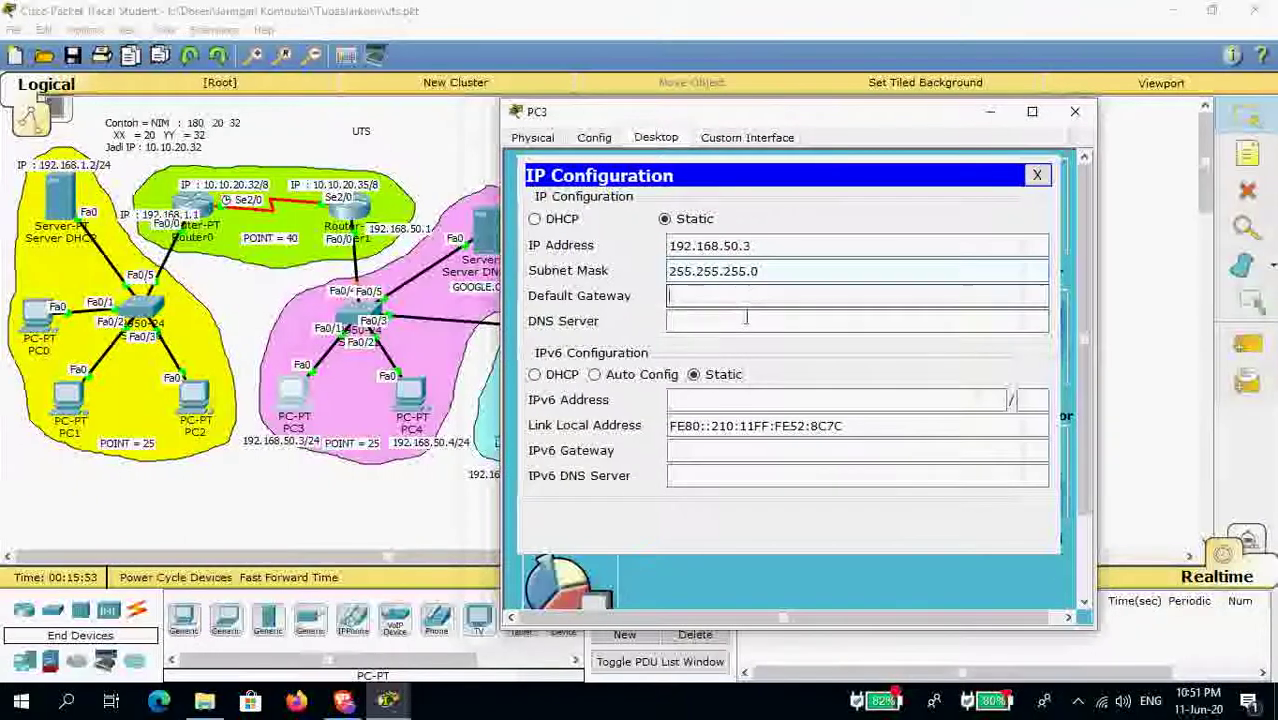
Set PC3's default gateway to 192.168.50.1 and its DNS server to 192.168.50.2.
{"action": "left_click", "coordinate": [710, 296]}
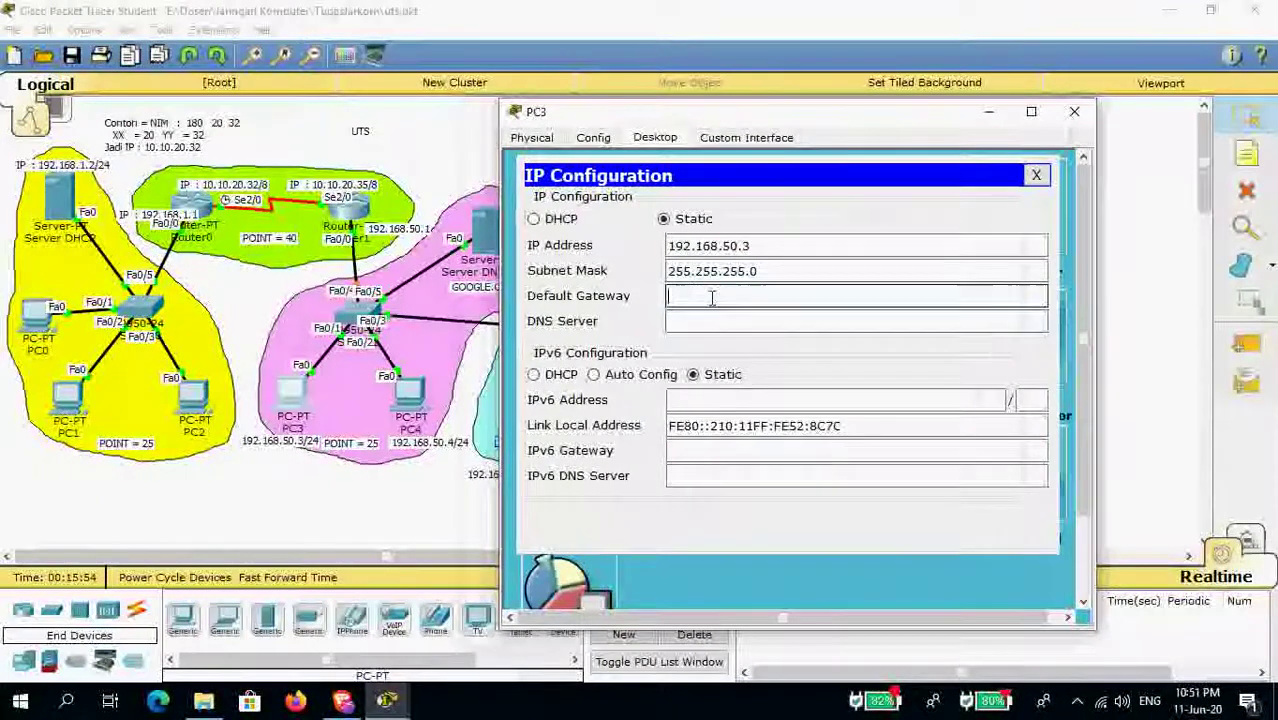
{"action": "type", "text": "192.168.1.2"}
{"action": "left_click_drag", "start_coordinate": [722, 296], "coordinate": [812, 296]}
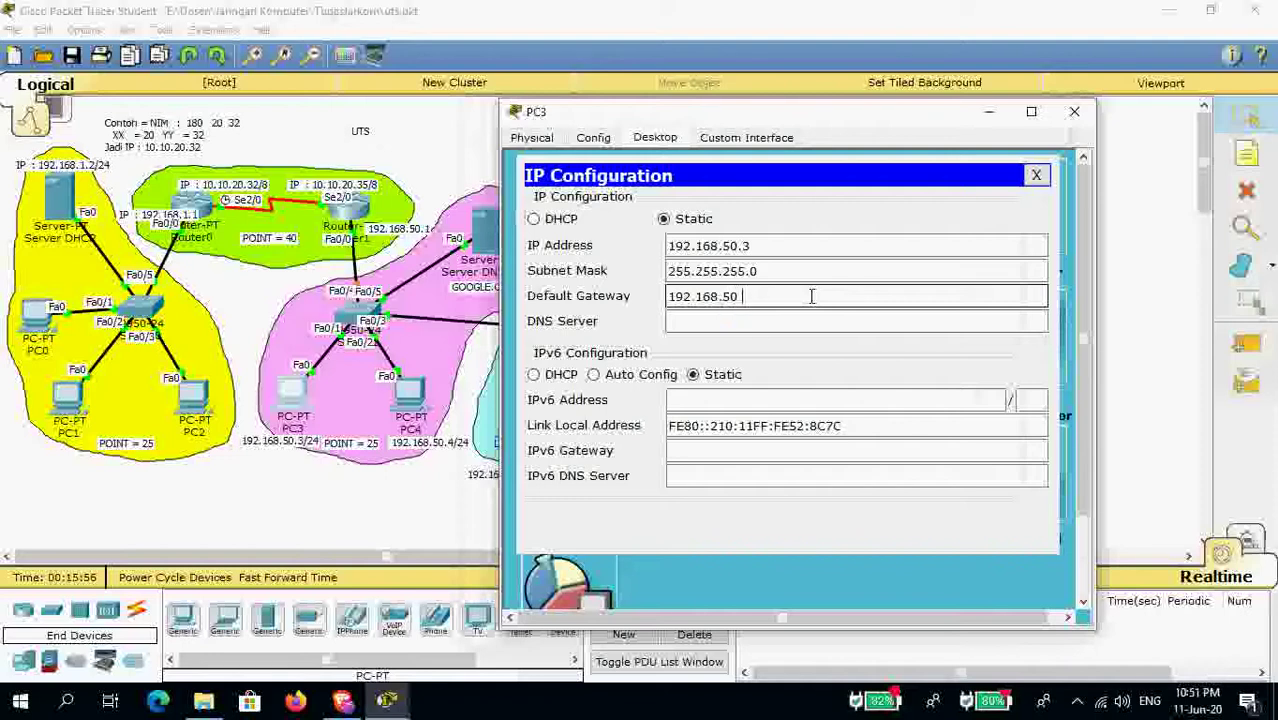
{"action": "left_click", "coordinate": [778, 320]}
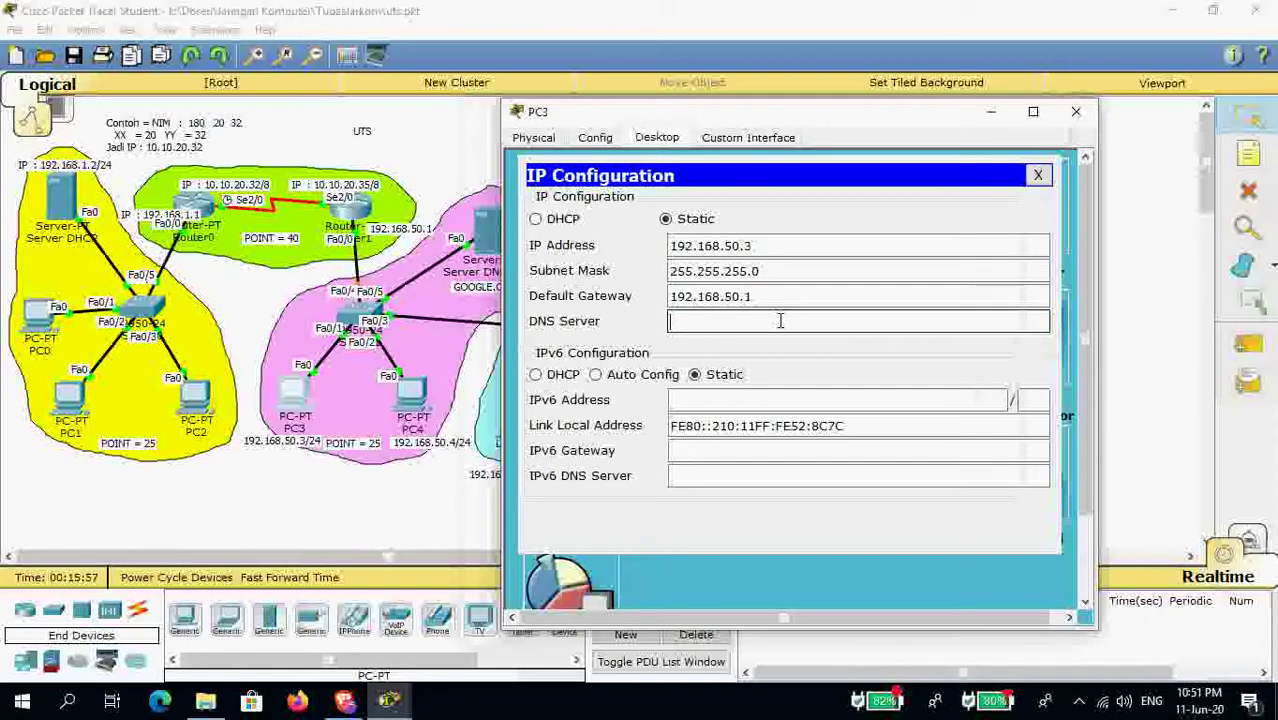
{"action": "left_click_drag", "start_coordinate": [721, 321], "coordinate": [775, 323]}
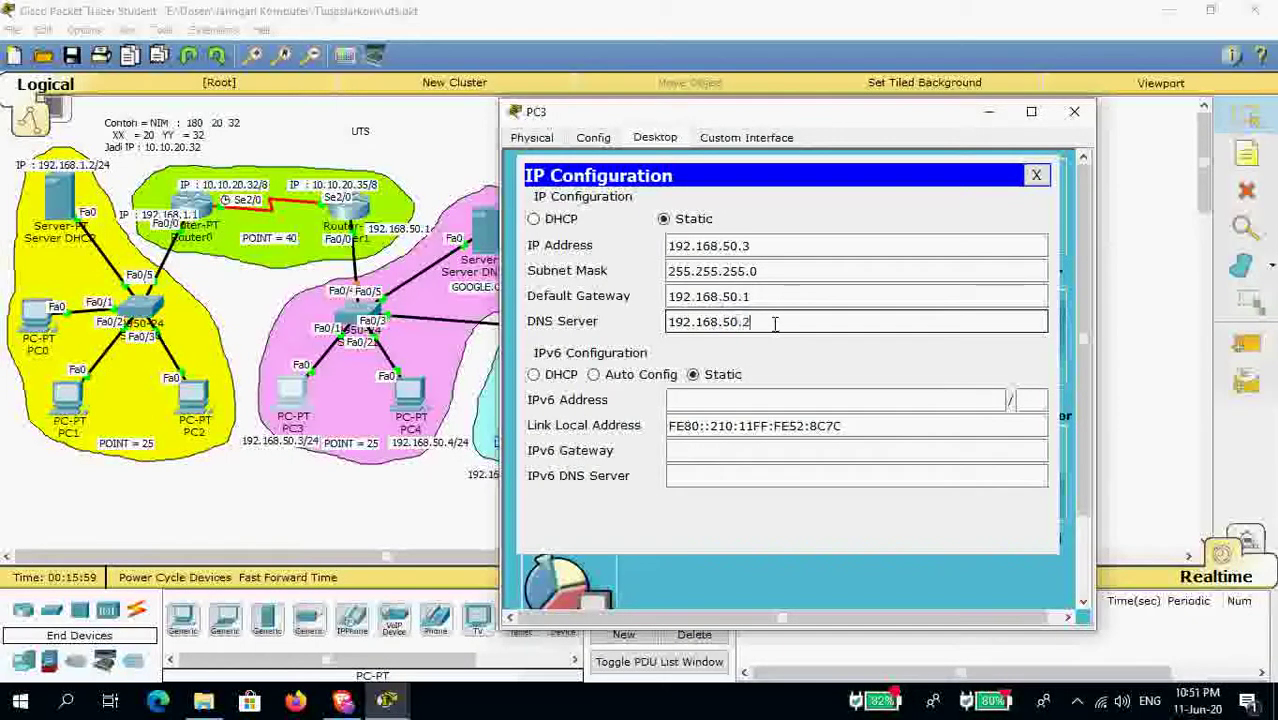
Compare PC3's gateway, DNS server and IP address with the topology labels, then close its window.
{"action": "left_click_drag", "start_coordinate": [686, 110], "coordinate": [795, 104]}
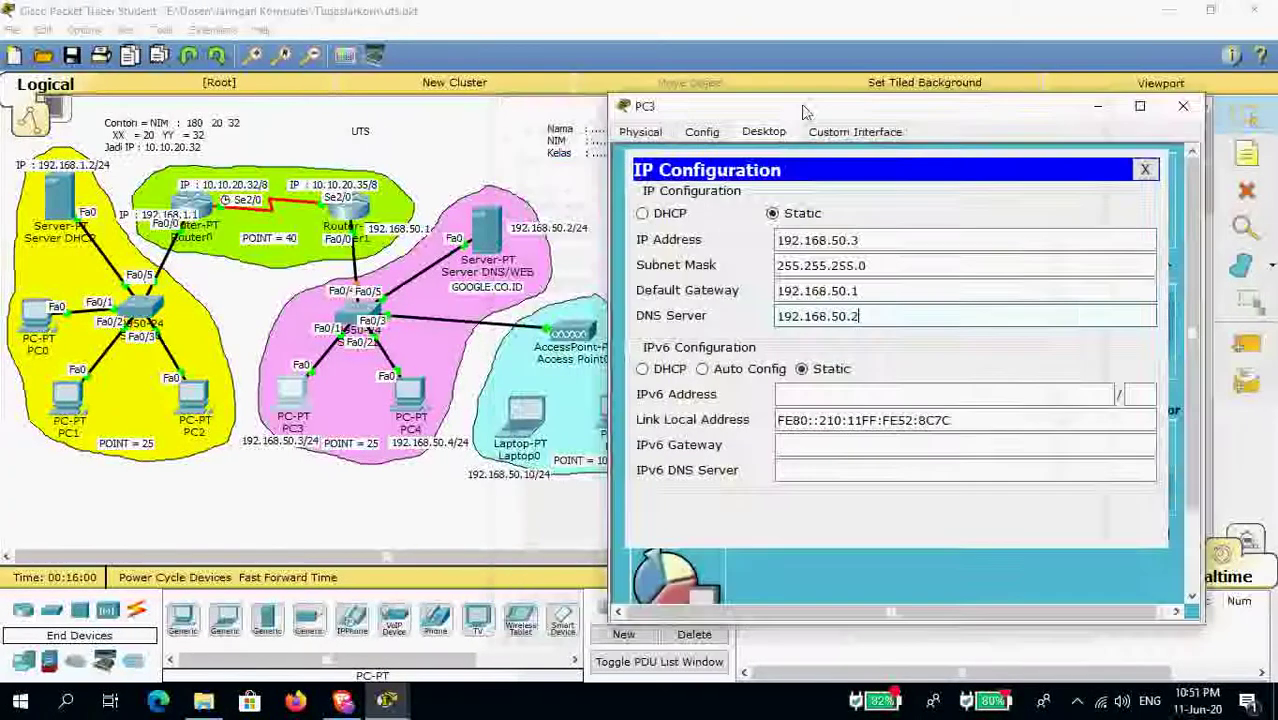
{"action": "left_click_drag", "start_coordinate": [870, 290], "coordinate": [645, 305]}
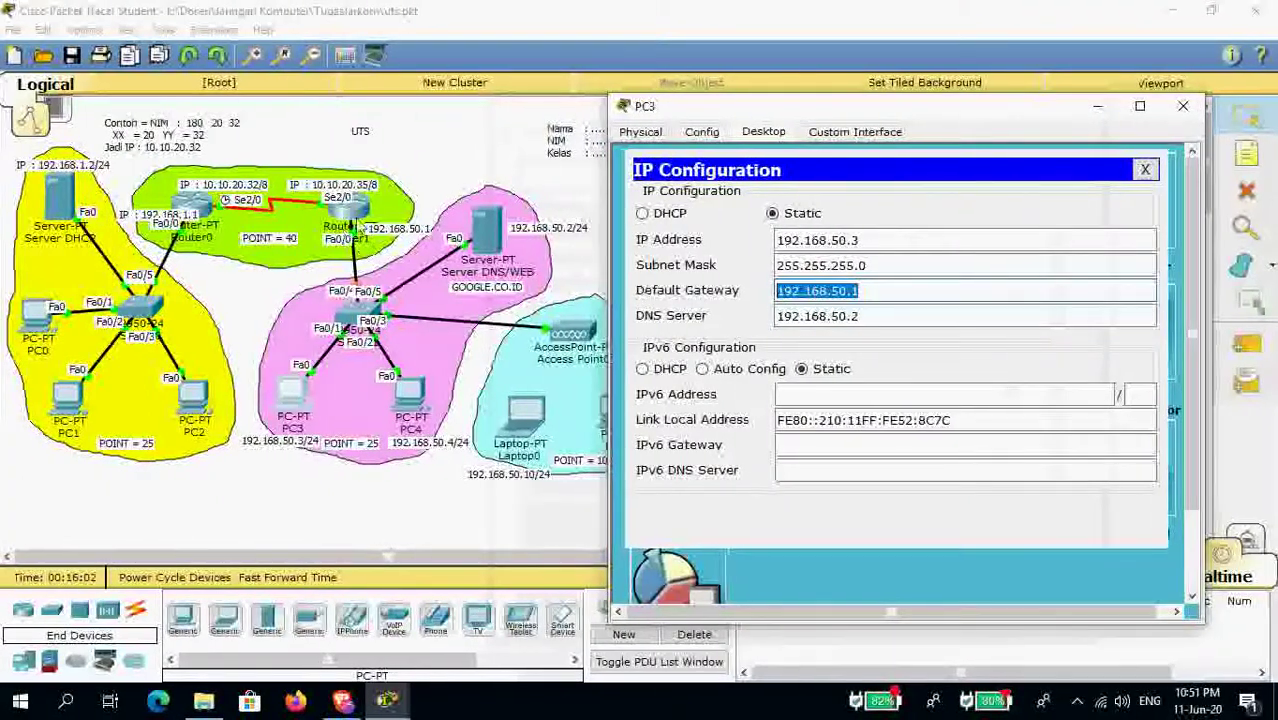
{"action": "left_click_drag", "start_coordinate": [870, 316], "coordinate": [730, 330]}
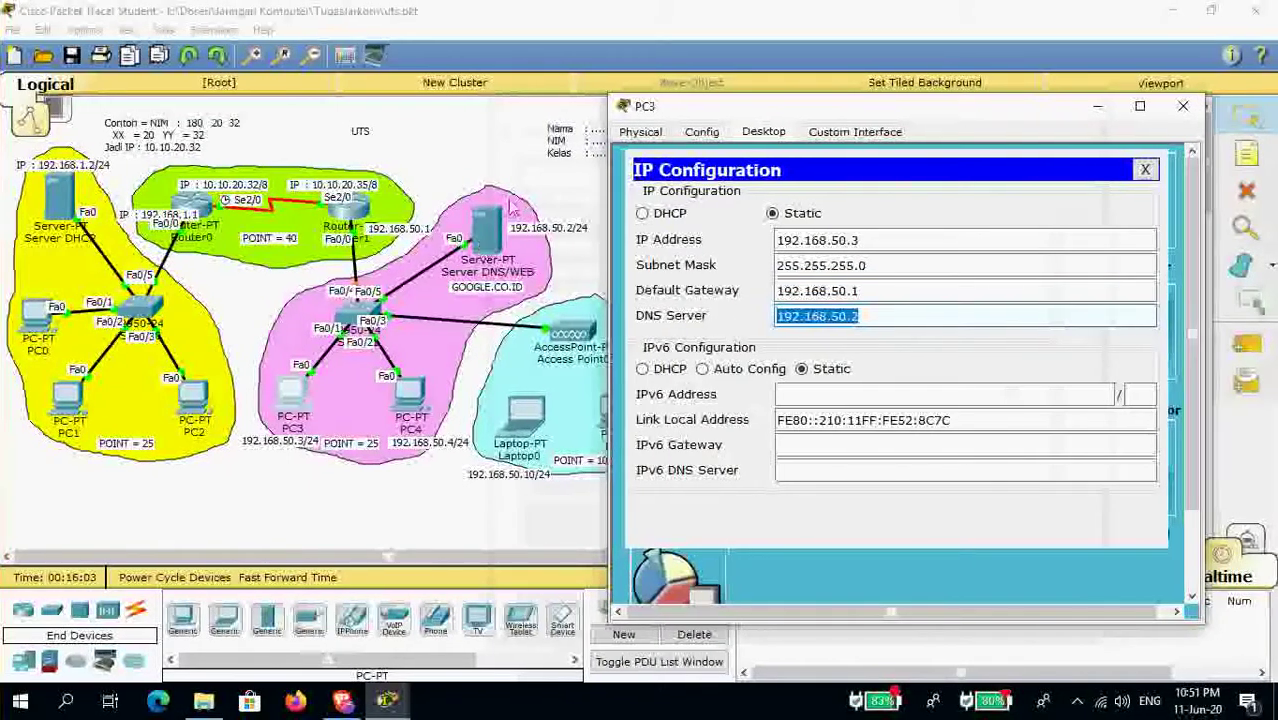
{"action": "left_click_drag", "start_coordinate": [858, 240], "coordinate": [759, 238]}
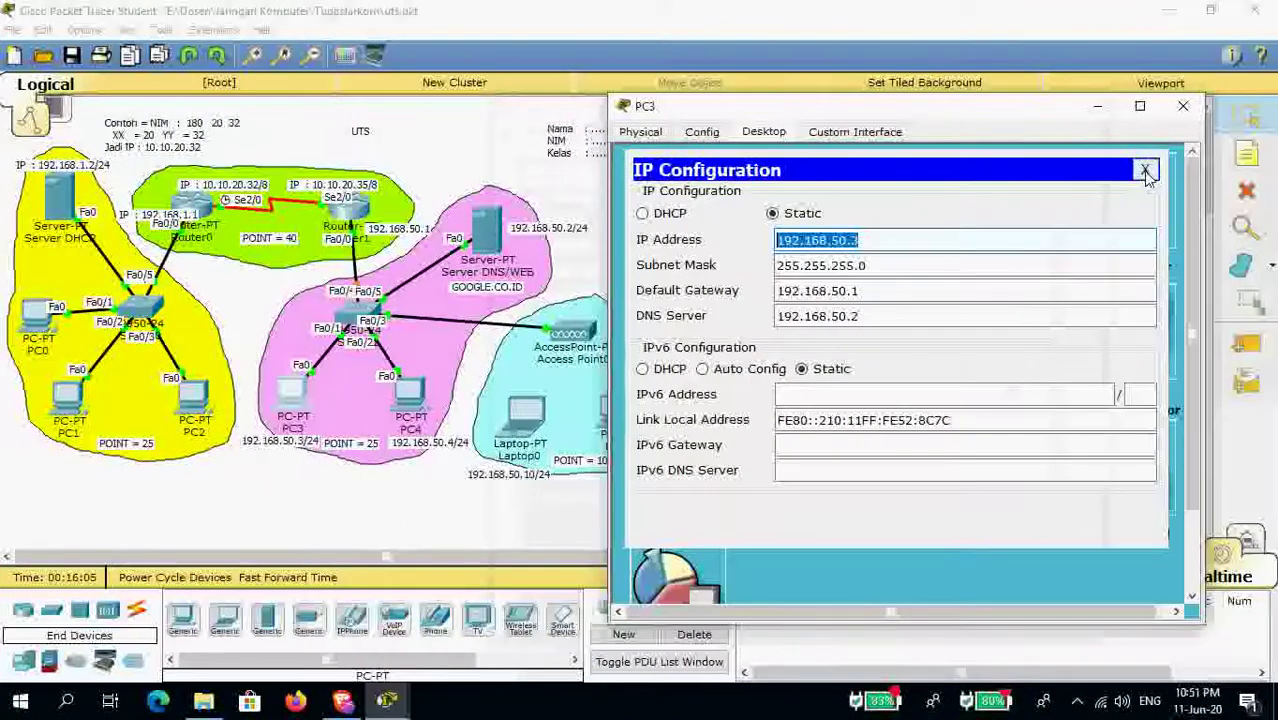
{"action": "left_click", "coordinate": [1146, 175]}
{"action": "left_click", "coordinate": [1183, 105]}
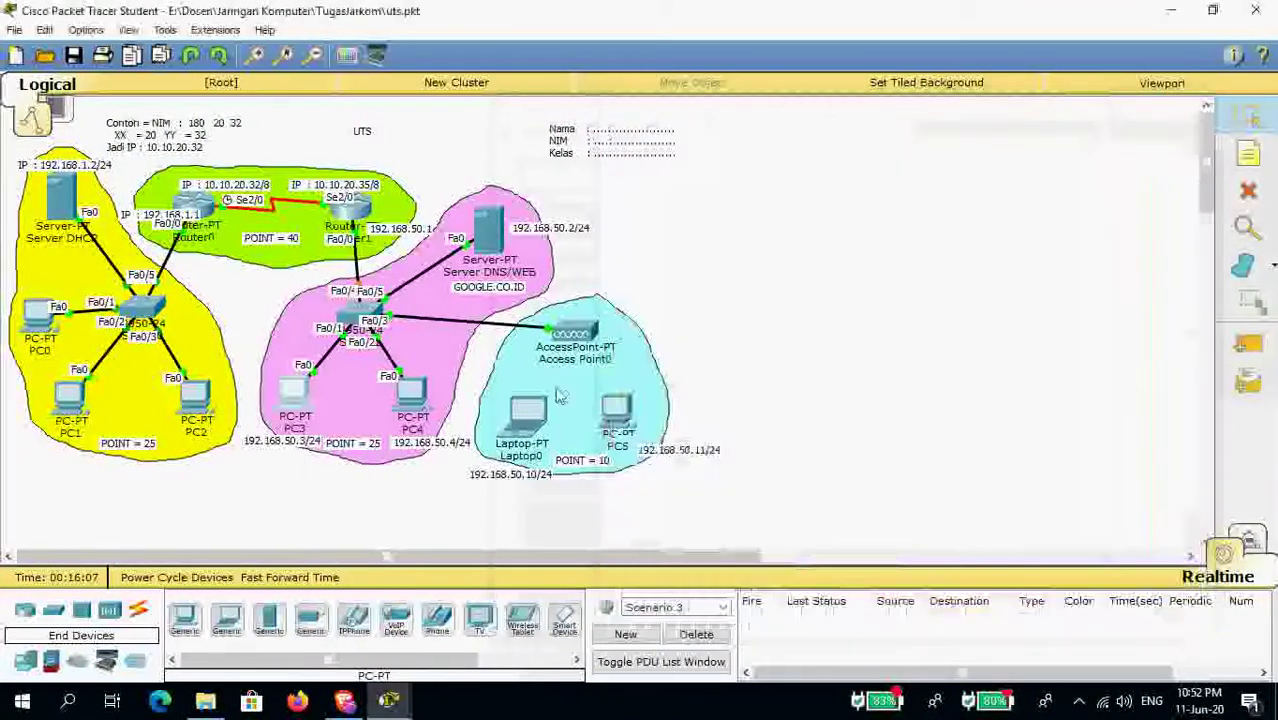
Set PC4's static IP address to 192.168.50.4 with subnet mask 255.255.255.0.
{"action": "left_click", "coordinate": [406, 395]}
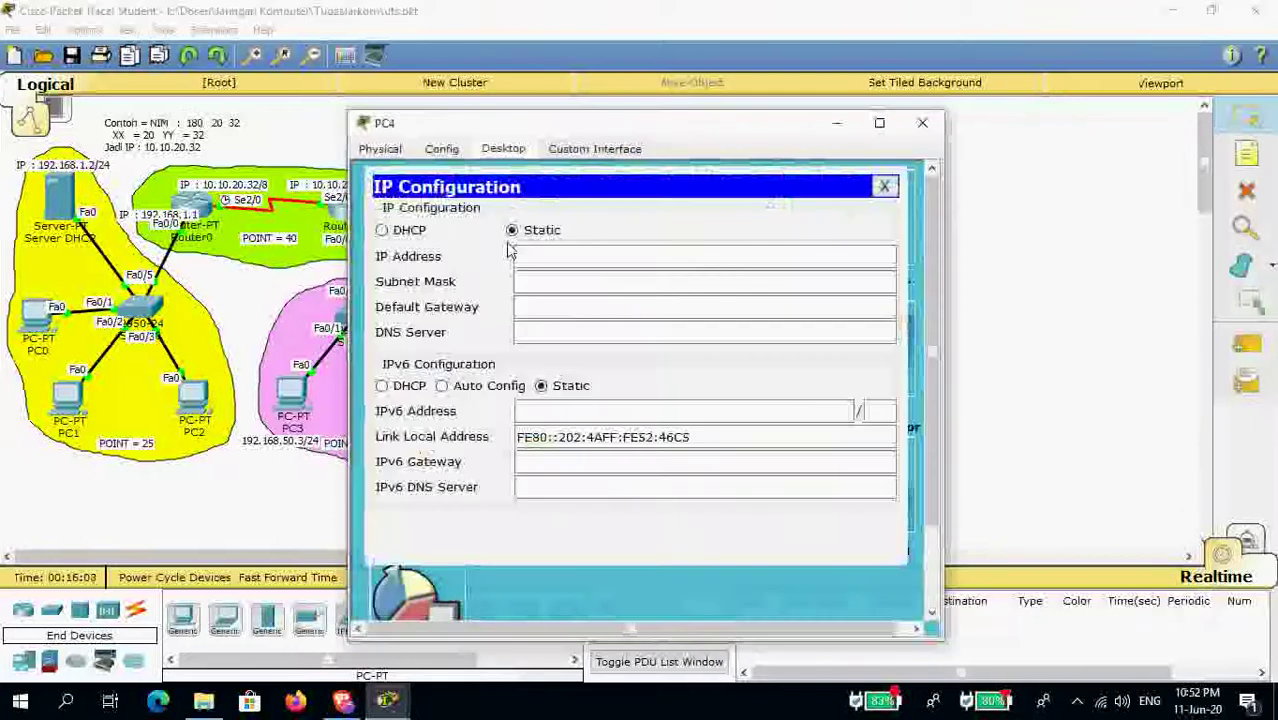
{"action": "left_click", "coordinate": [588, 258]}
{"action": "type", "text": "192.168.1.2"}
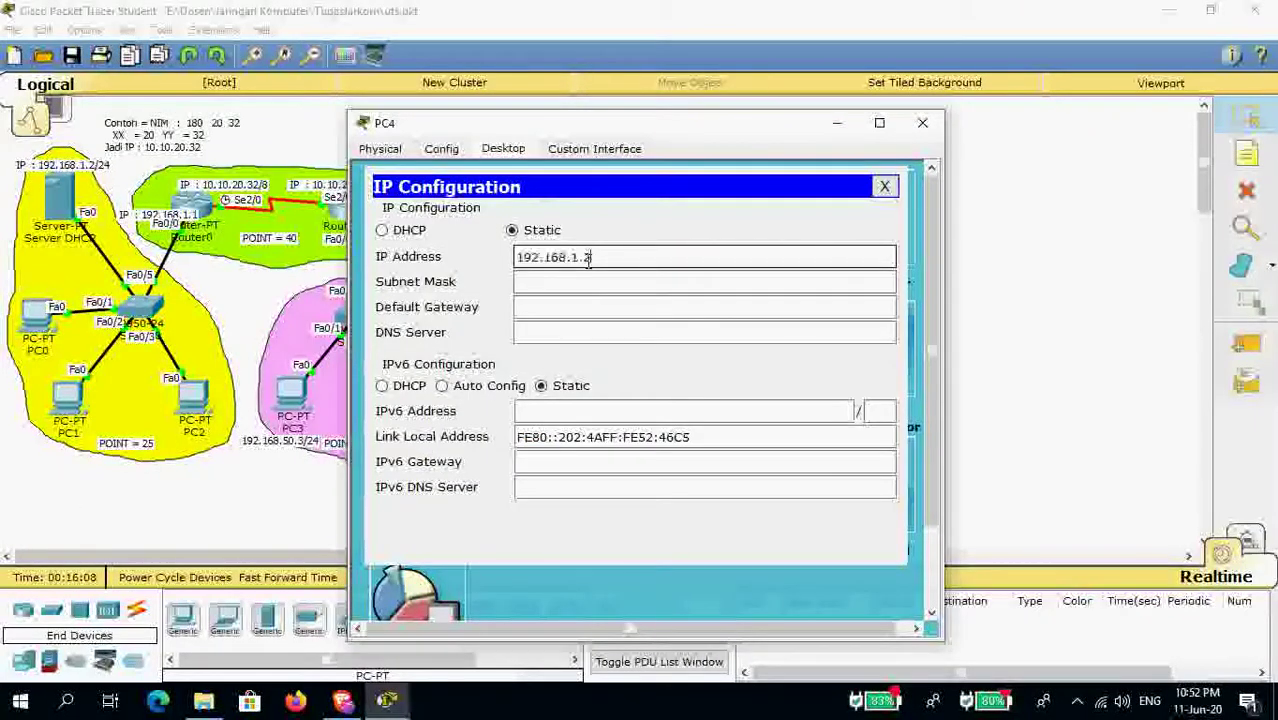
{"action": "key", "text": "shift+Left"}
{"action": "key", "text": "shift+Left"}
{"action": "key", "text": "shift+Left"}
{"action": "type", "text": "50.4"}
{"action": "left_click", "coordinate": [659, 280]}
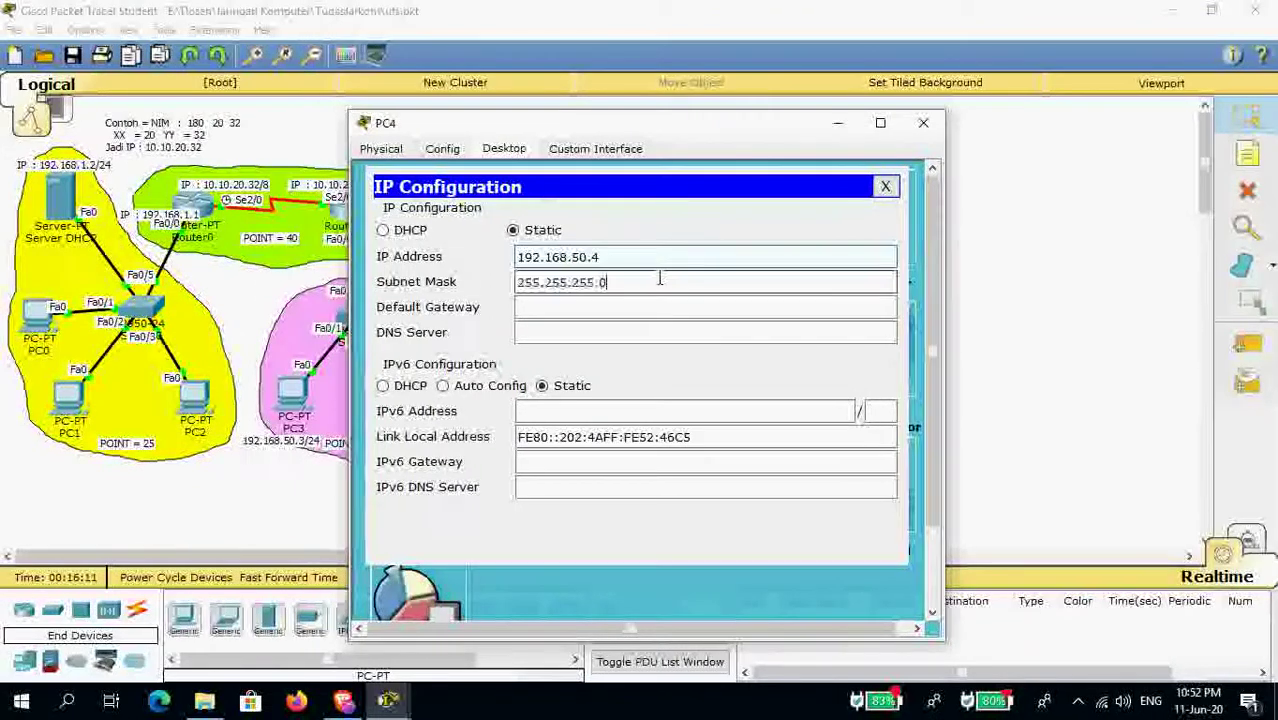
Set PC4's default gateway to 192.168.50.1 and its DNS server to 192.168.50.2, then close its window.
{"action": "left_click_drag", "start_coordinate": [645, 133], "coordinate": [825, 135]}
{"action": "left_click", "coordinate": [781, 312]}
{"action": "type", "text": "192.168.1.2"}
{"action": "left_click_drag", "start_coordinate": [748, 311], "coordinate": [838, 311]}
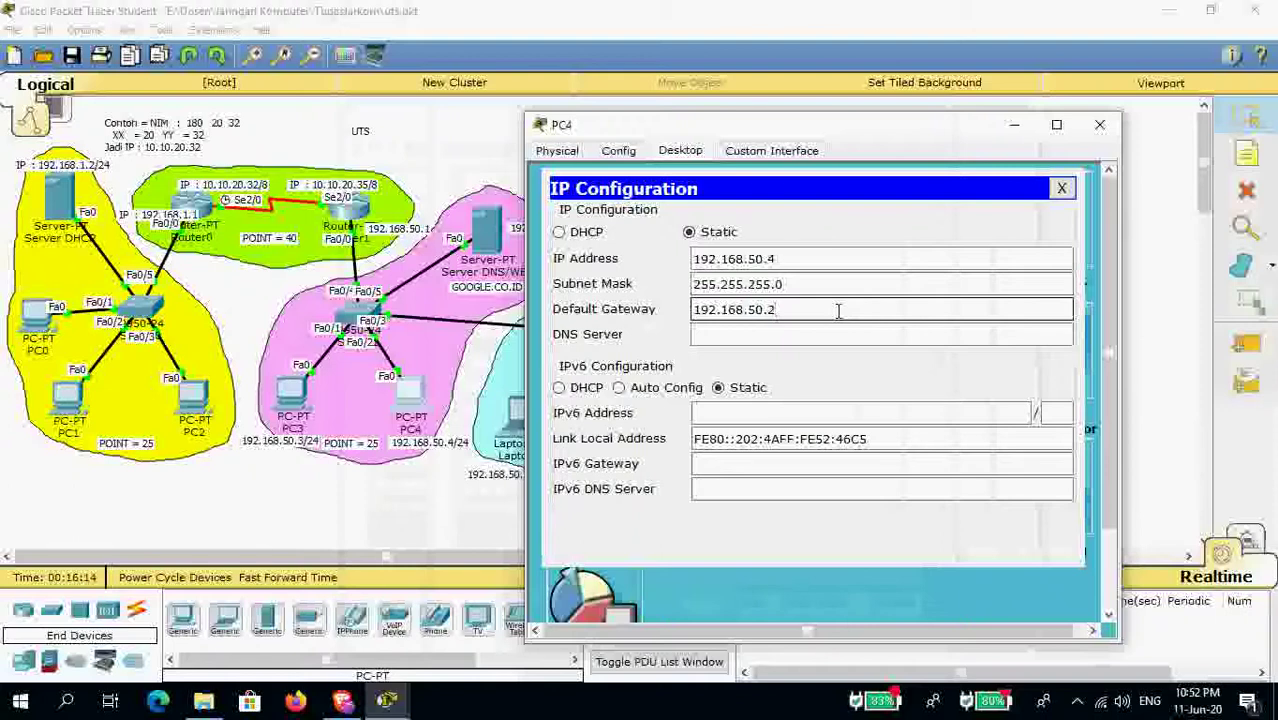
{"action": "left_click", "coordinate": [811, 334]}
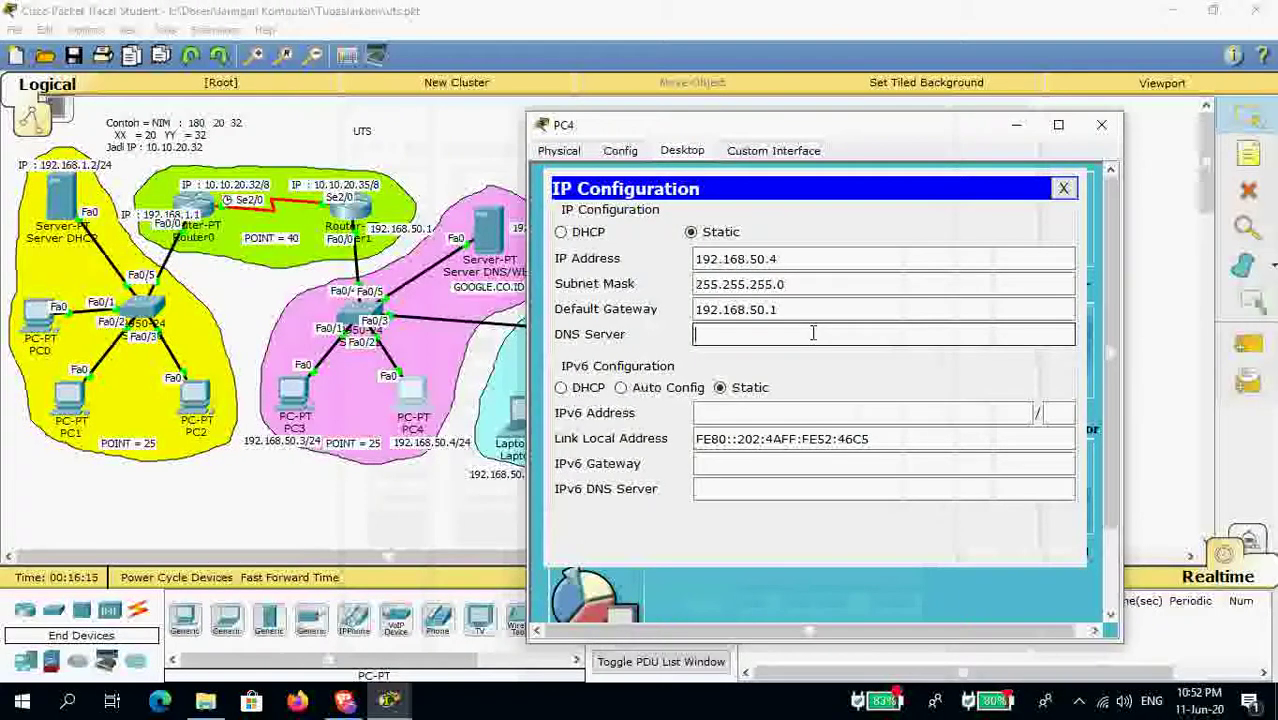
{"action": "type", "text": "192.168.1.2"}
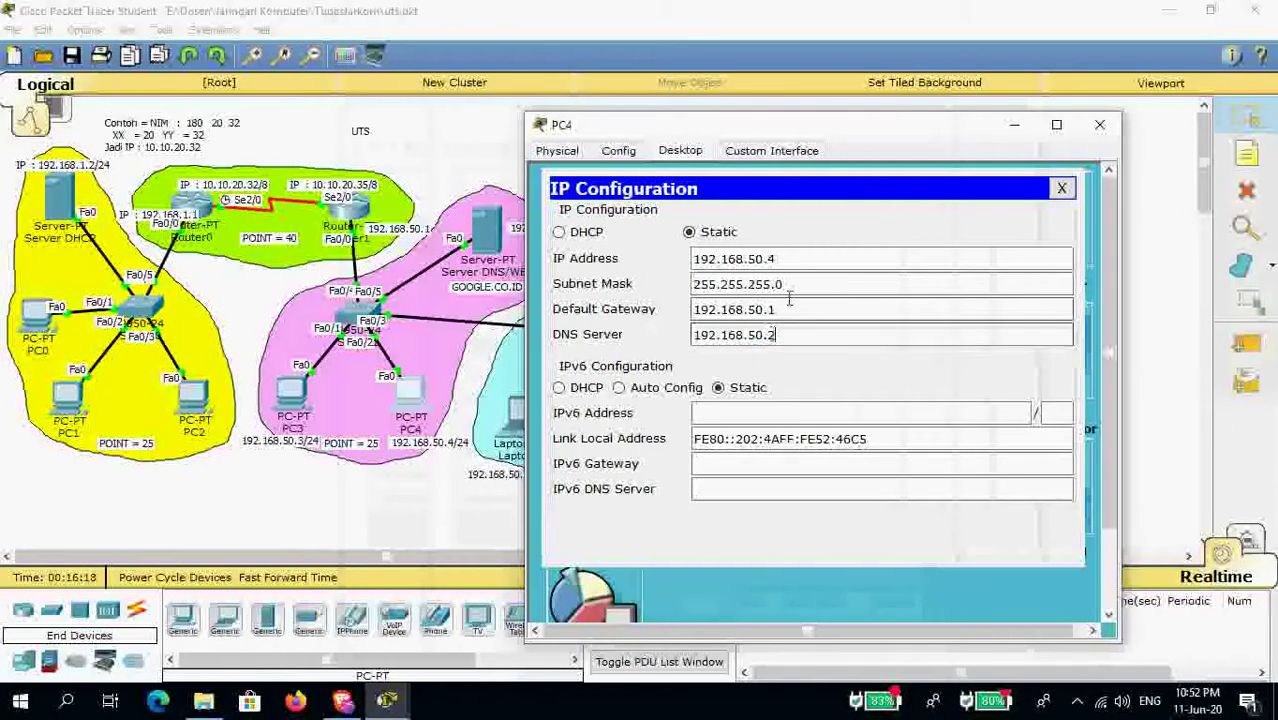
{"action": "left_click_drag", "start_coordinate": [722, 126], "coordinate": [789, 125]}
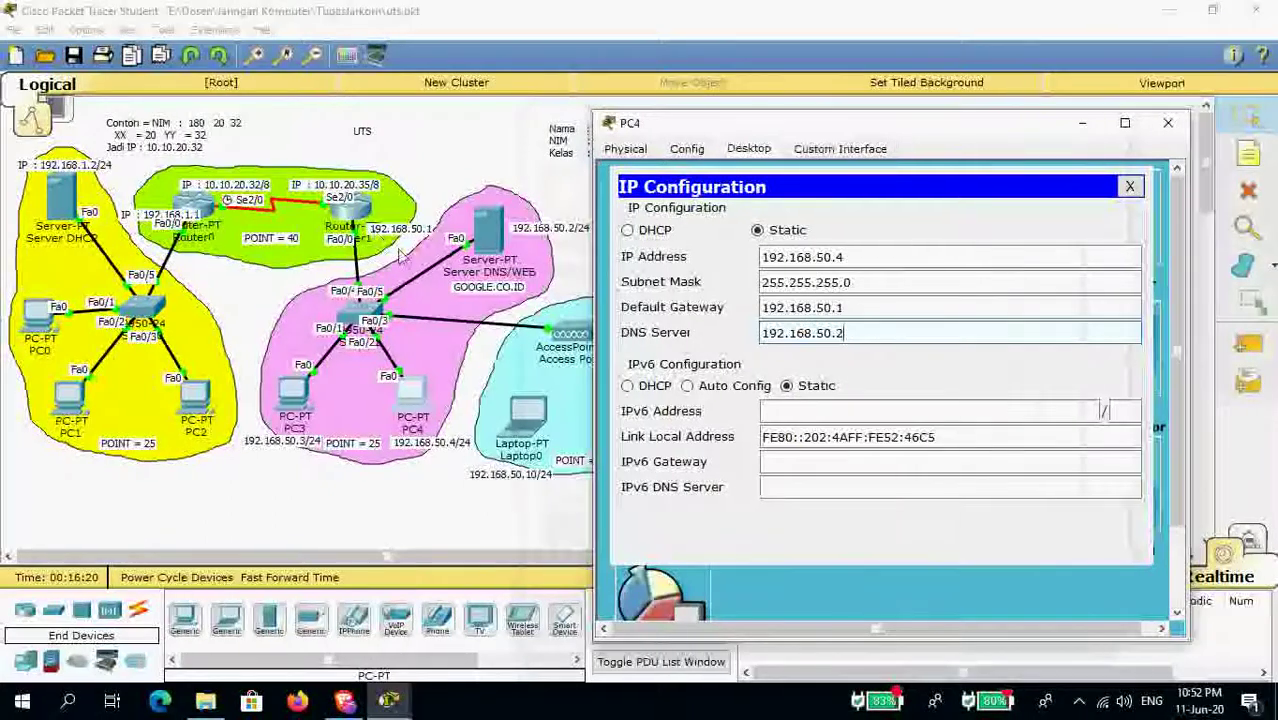
{"action": "left_click", "coordinate": [1127, 186]}
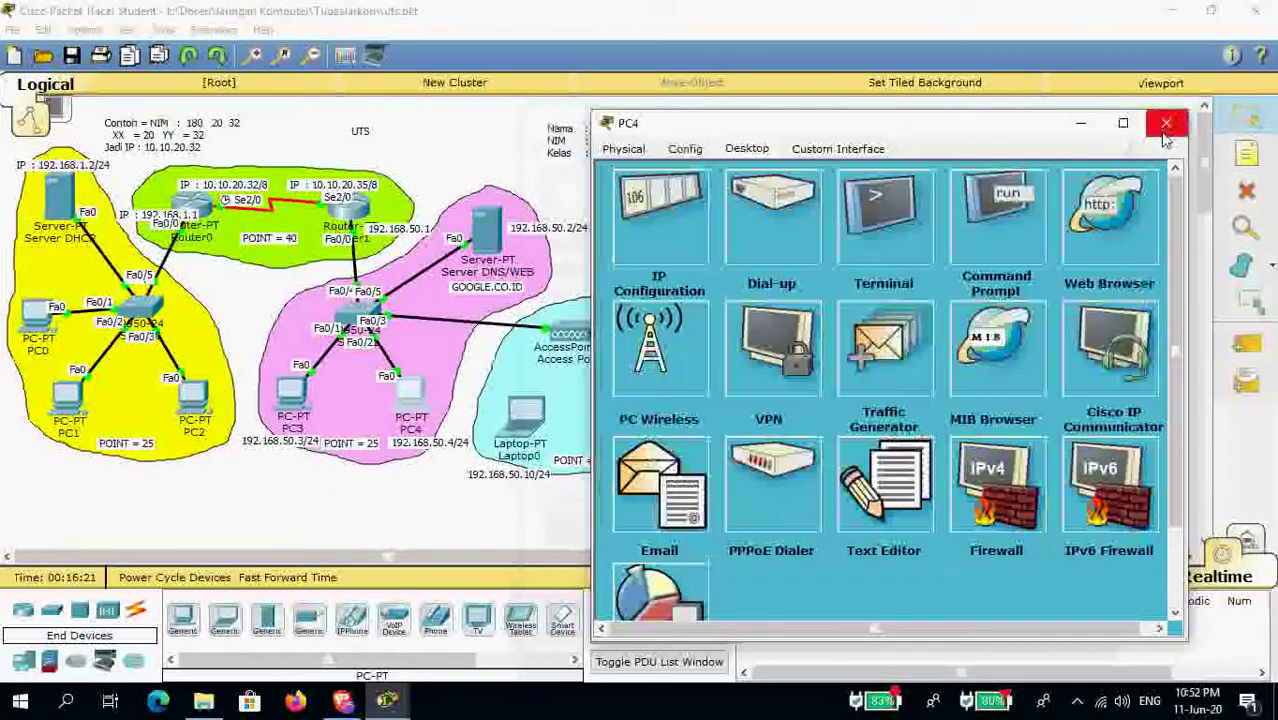
{"action": "left_click", "coordinate": [1166, 122]}
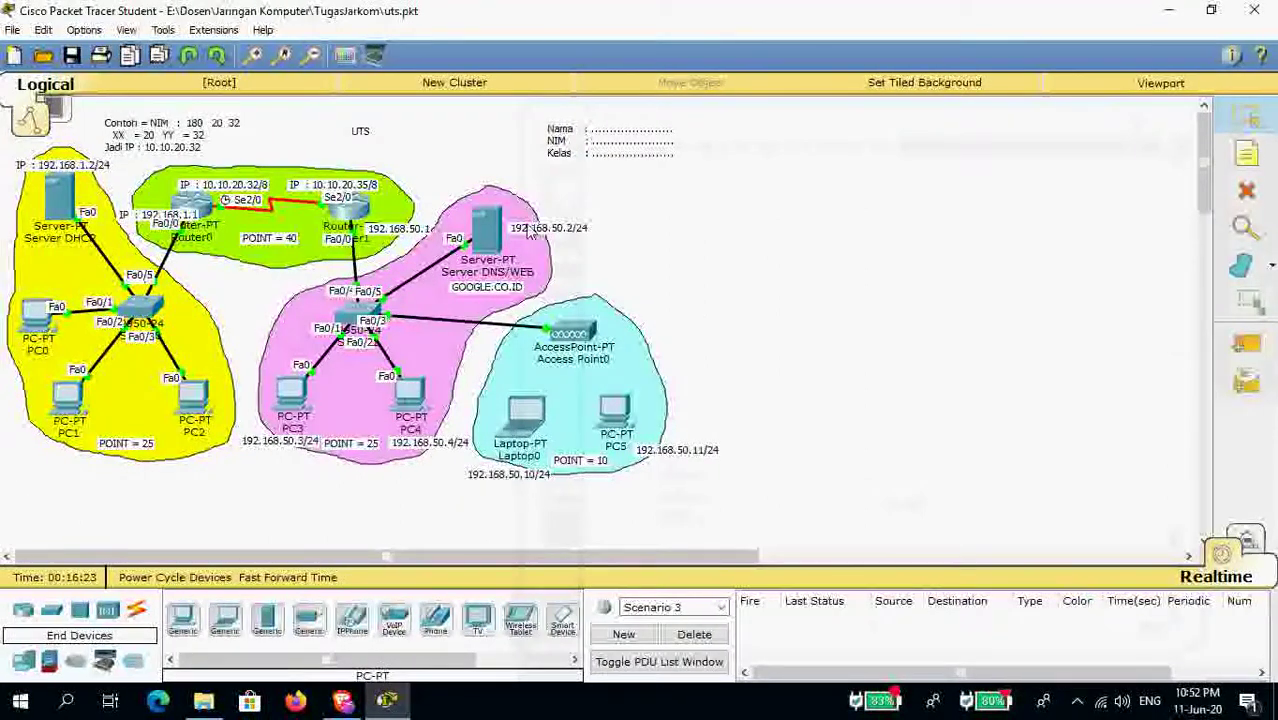
Test connectivity with simple PDUs from PC4 to PC3 and from PC4 to Router1, then start a new scenario.
{"action": "left_click", "coordinate": [1243, 347]}
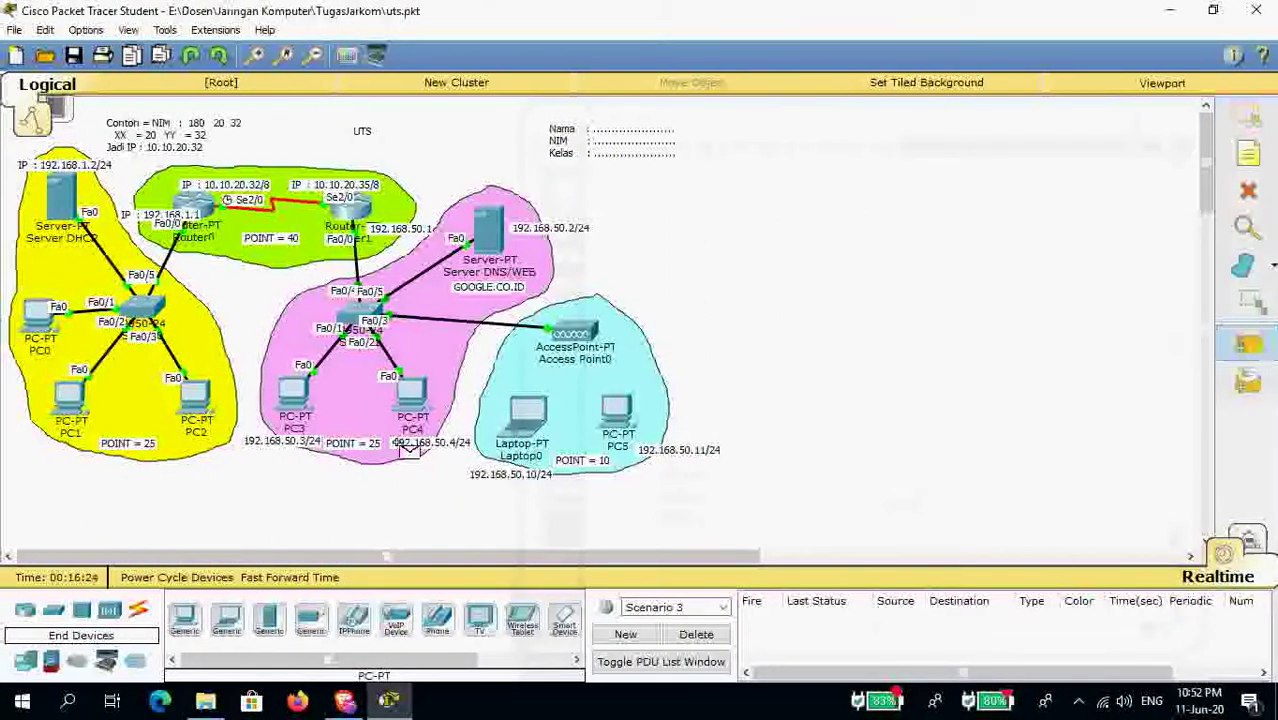
{"action": "left_click", "coordinate": [410, 395]}
{"action": "left_click", "coordinate": [290, 390]}
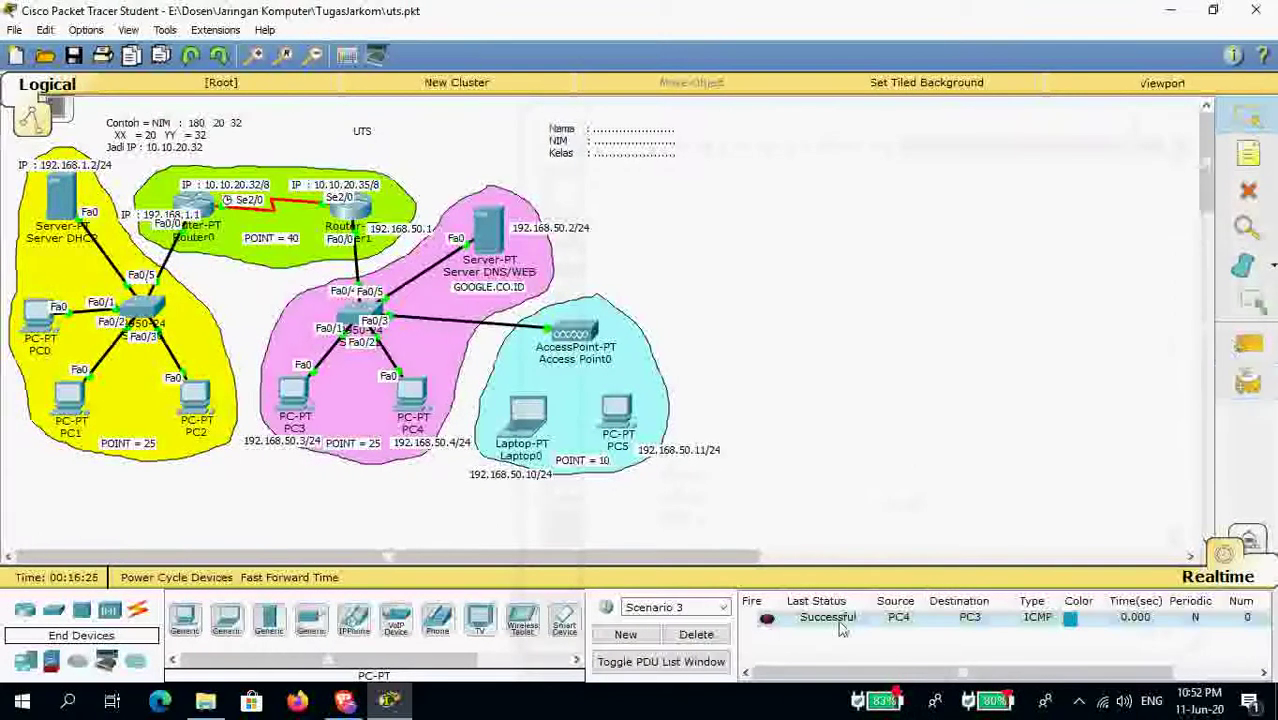
{"action": "left_click", "coordinate": [1244, 345]}
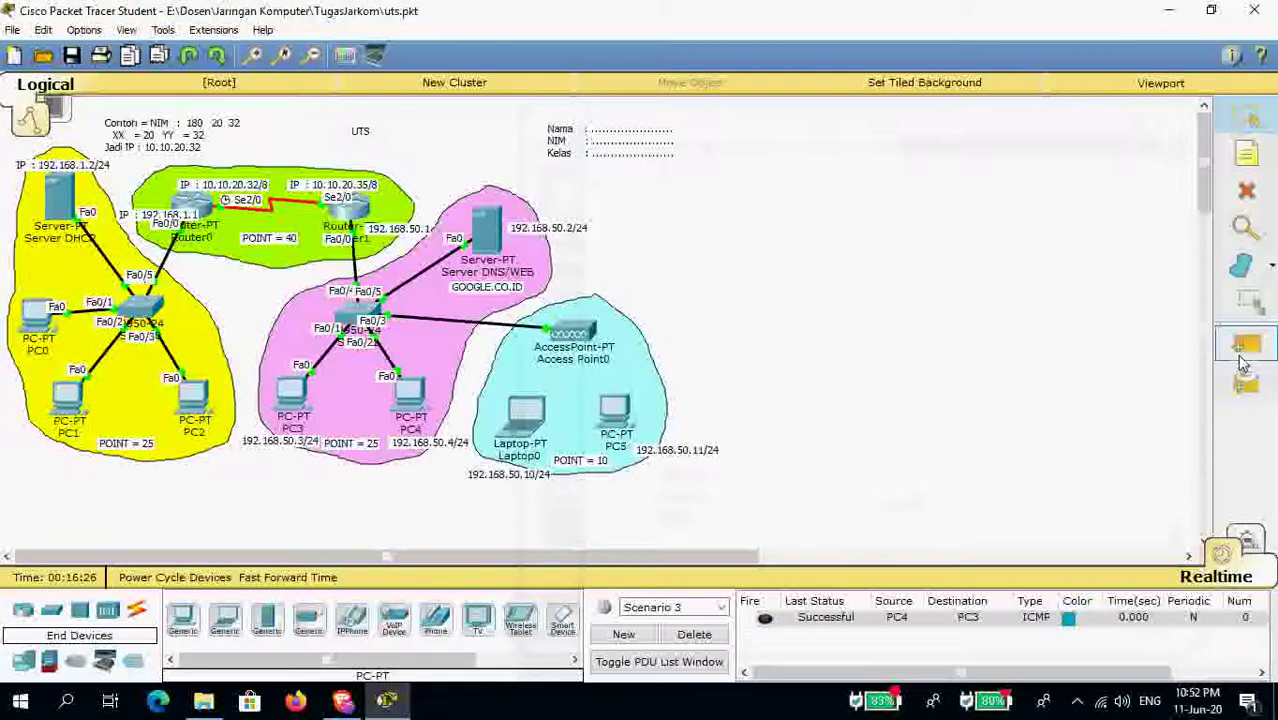
{"action": "left_click", "coordinate": [418, 405]}
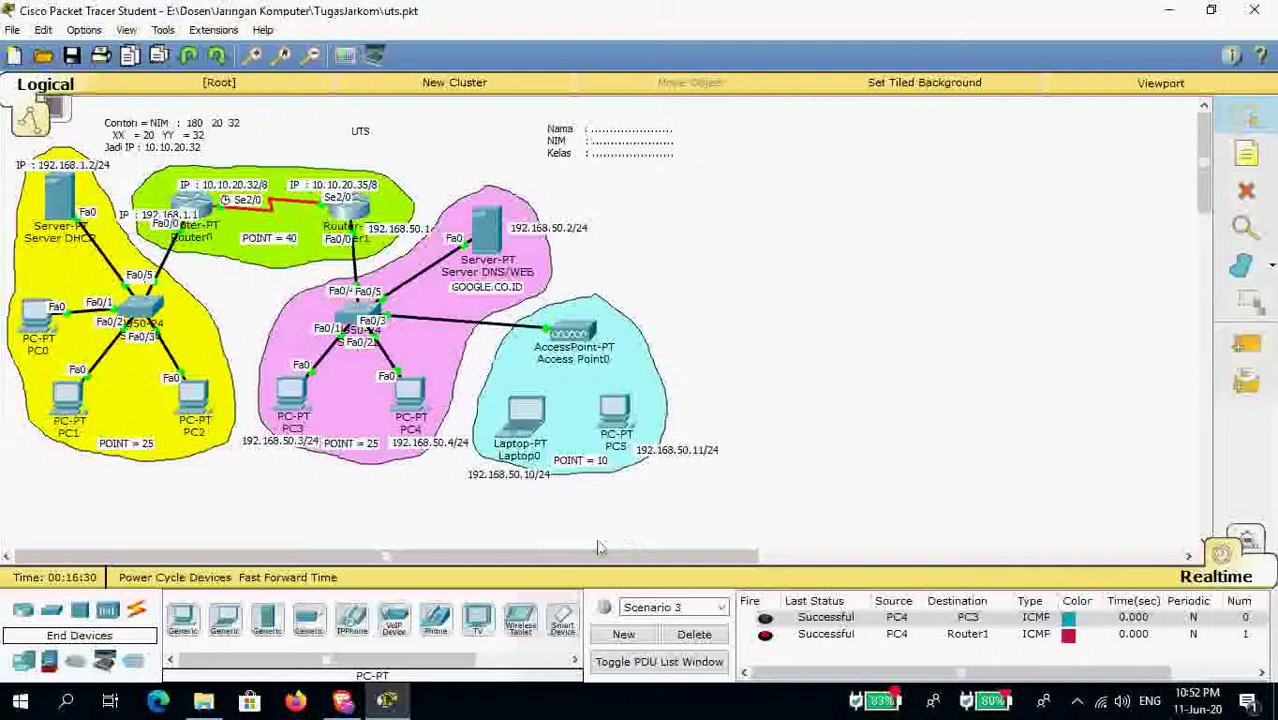
{"action": "left_click", "coordinate": [625, 634]}
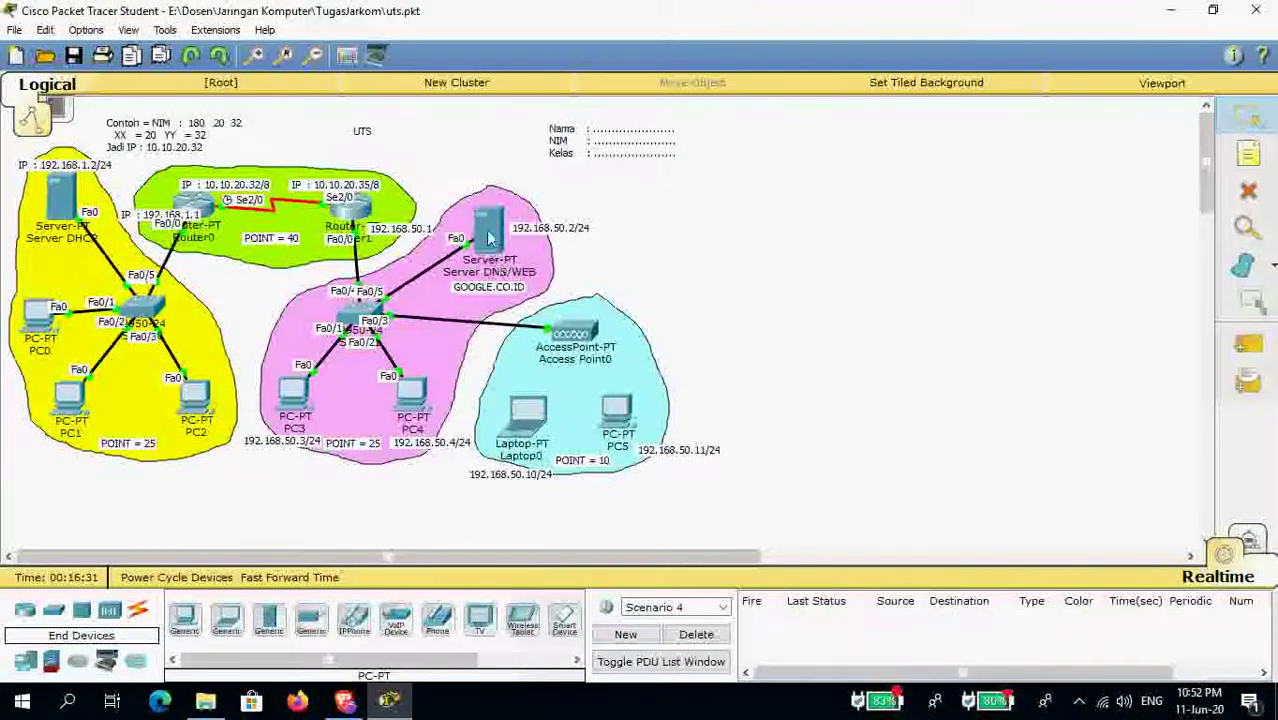
Replace Laptop0's built-in Ethernet module with the WPC300N wireless module and close its window.
{"action": "mouse_move", "coordinate": [490, 237]}
{"action": "left_click", "coordinate": [536, 412]}
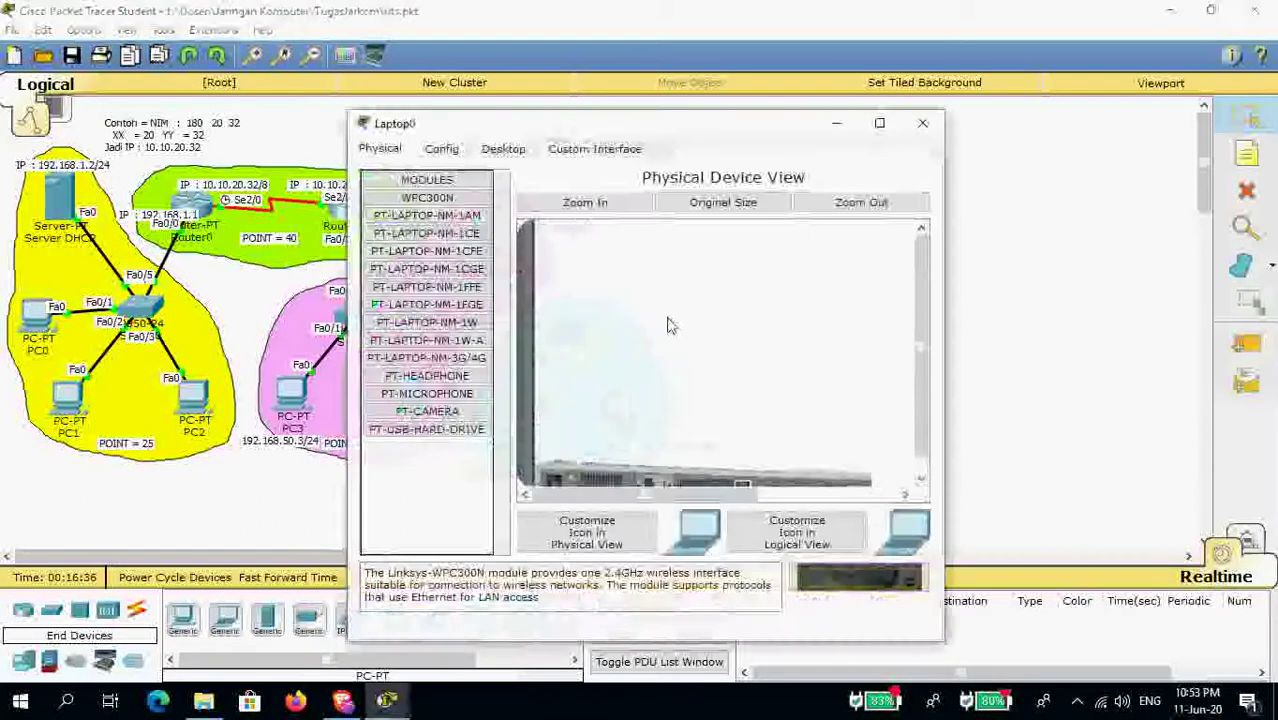
{"action": "left_click_drag", "start_coordinate": [614, 133], "coordinate": [748, 128]}
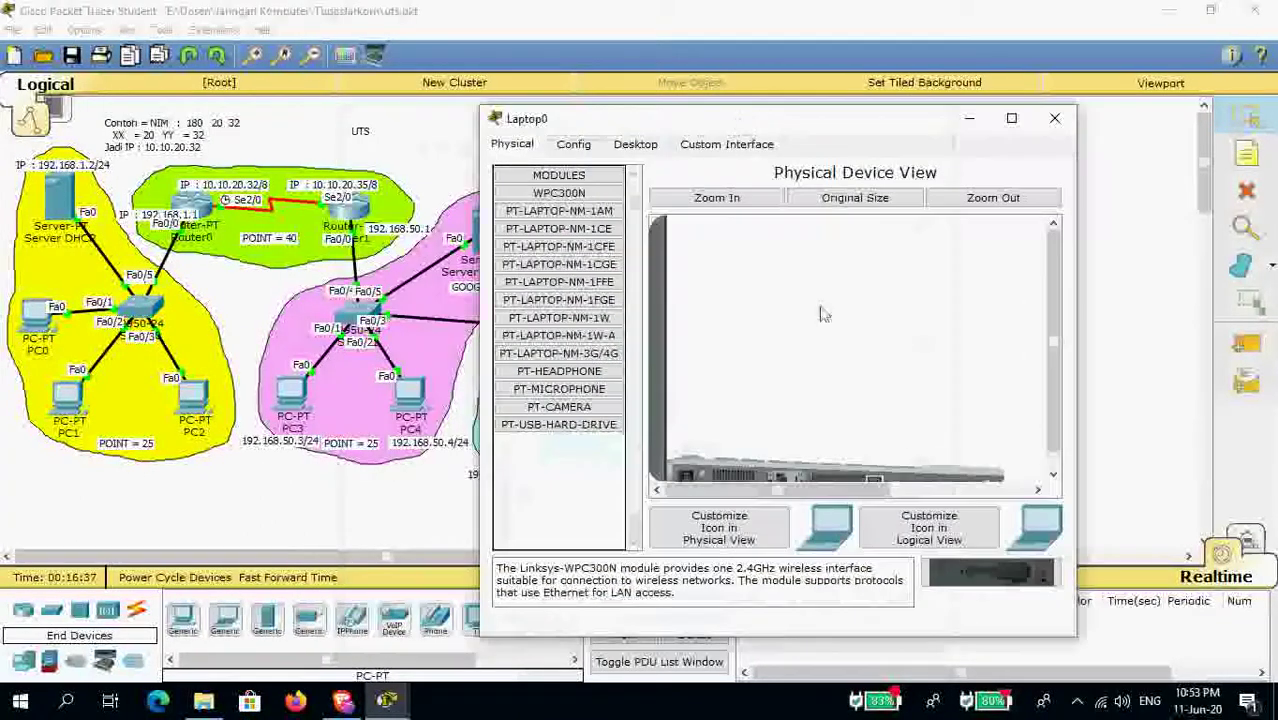
{"action": "left_click_drag", "start_coordinate": [1051, 365], "coordinate": [1051, 415]}
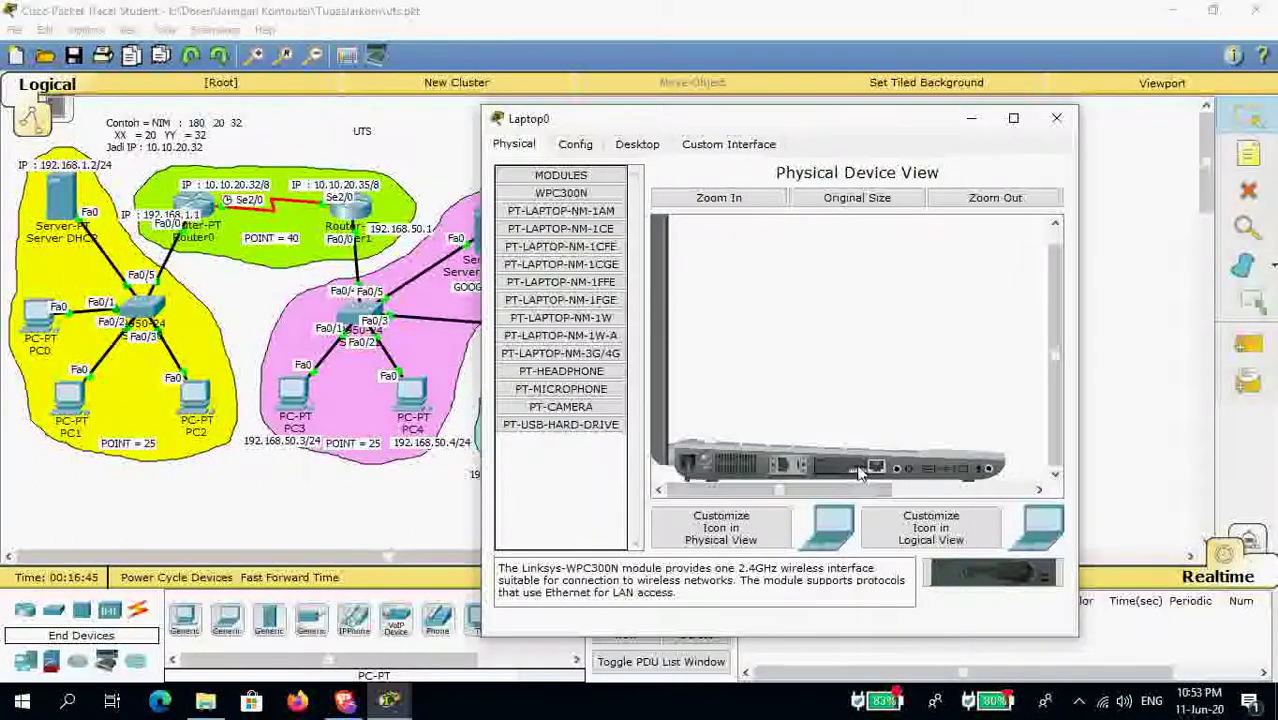
{"action": "left_click_drag", "start_coordinate": [858, 474], "coordinate": [999, 587]}
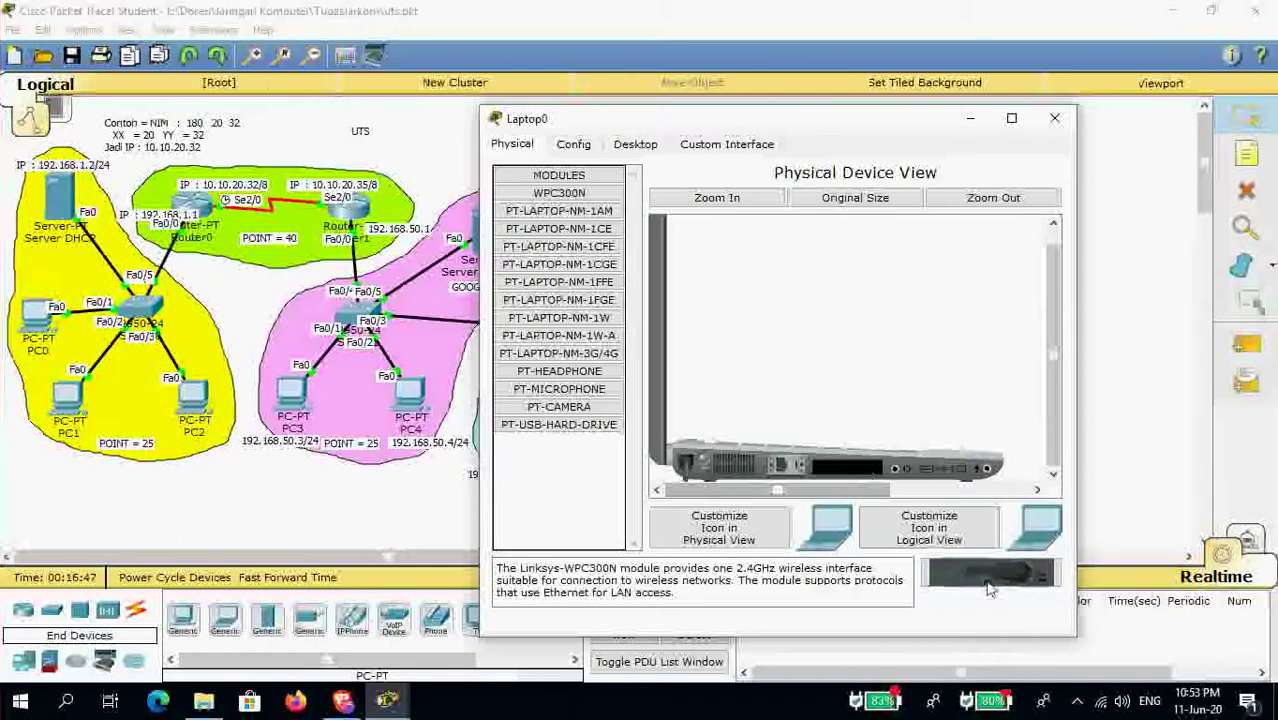
{"action": "left_click_drag", "start_coordinate": [990, 582], "coordinate": [855, 476]}
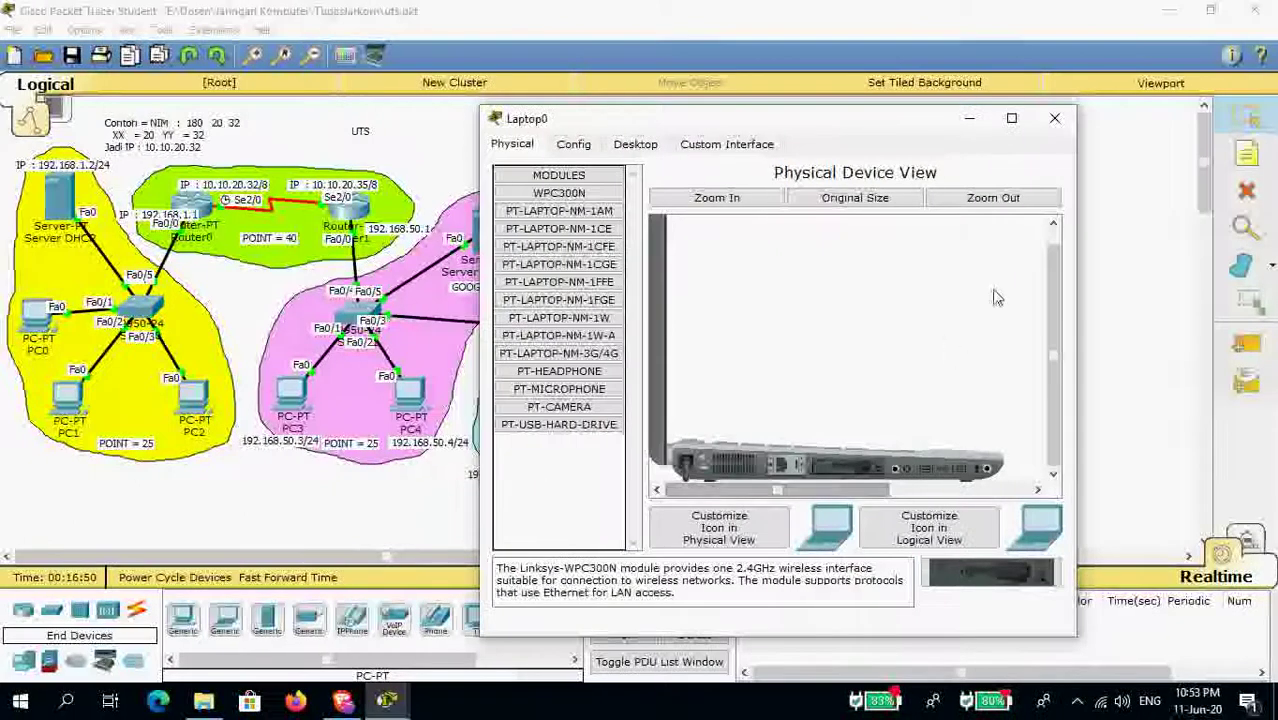
{"action": "left_click", "coordinate": [1056, 118]}
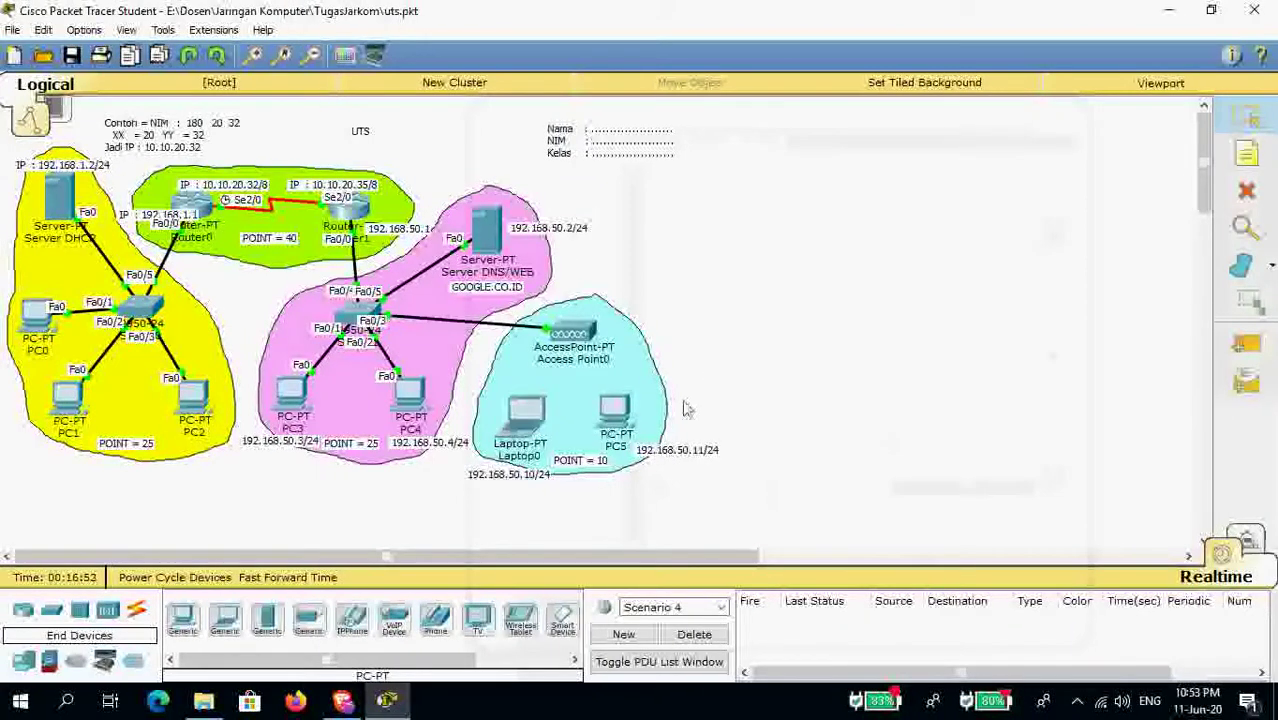
Replace PC5's built-in Ethernet module with the WMP300N wireless module and close its window.
{"action": "left_click", "coordinate": [618, 408]}
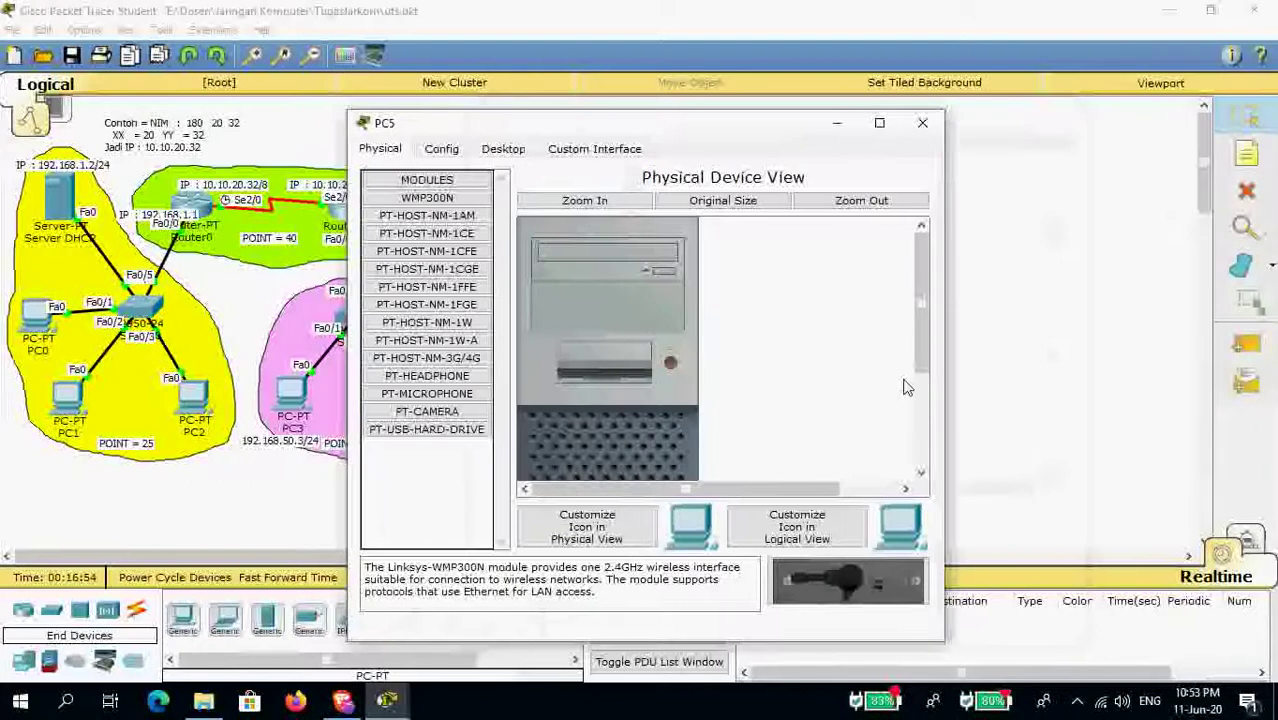
{"action": "scroll", "coordinate": [880, 385], "scroll_direction": "down", "scroll_amount": 3}
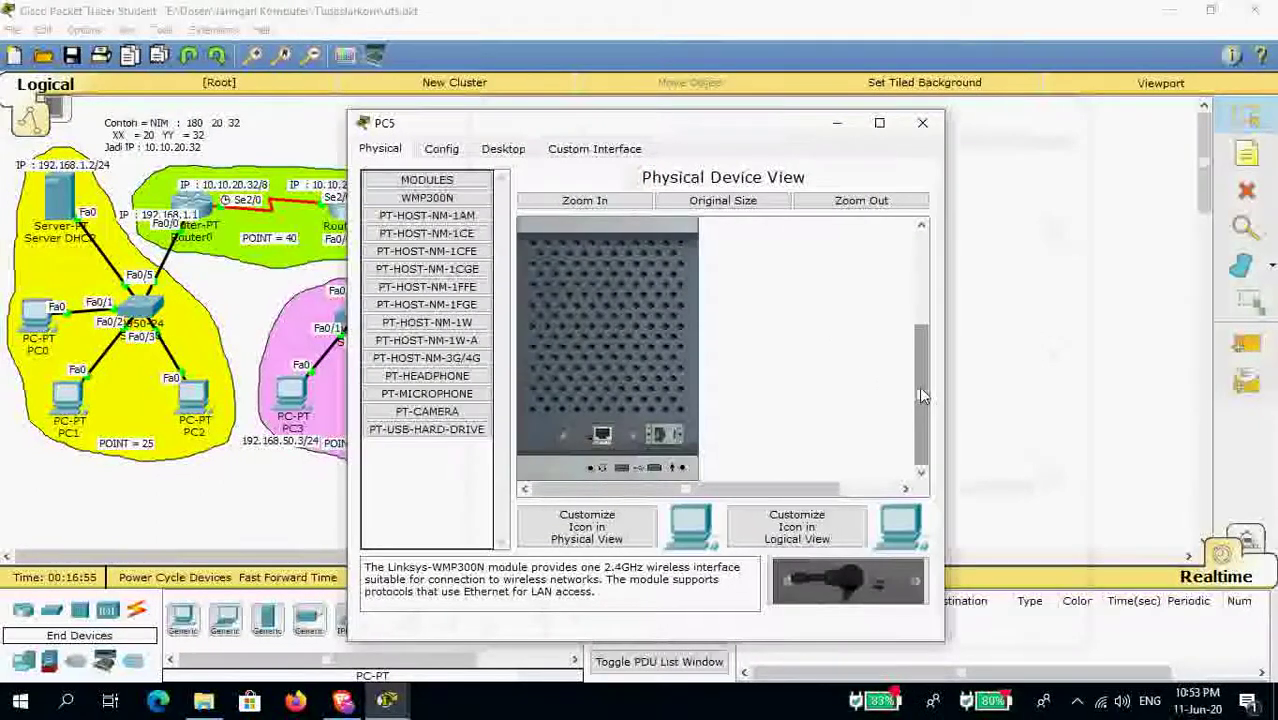
{"action": "scroll", "coordinate": [928, 333], "scroll_direction": "up", "scroll_amount": 2}
{"action": "scroll", "coordinate": [912, 444], "scroll_direction": "down", "scroll_amount": 2}
{"action": "scroll", "coordinate": [912, 444], "scroll_direction": "up", "scroll_amount": 4}
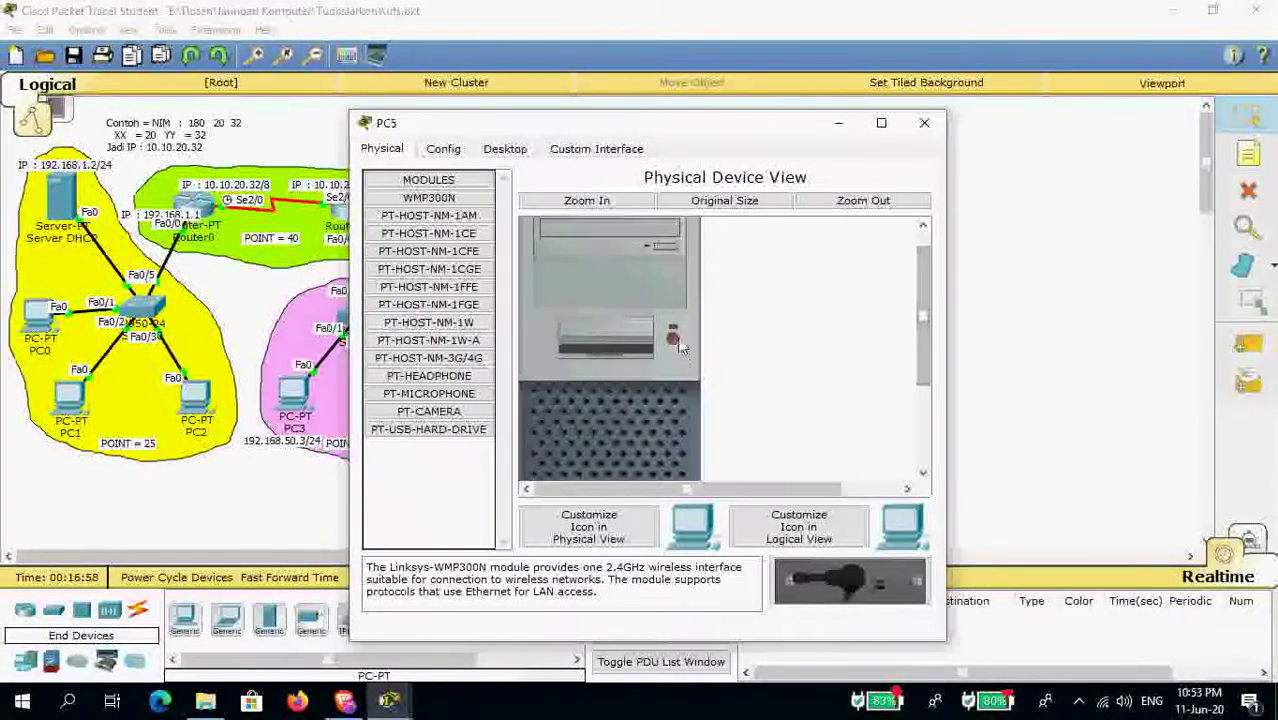
{"action": "left_click_drag", "start_coordinate": [921, 320], "coordinate": [921, 400]}
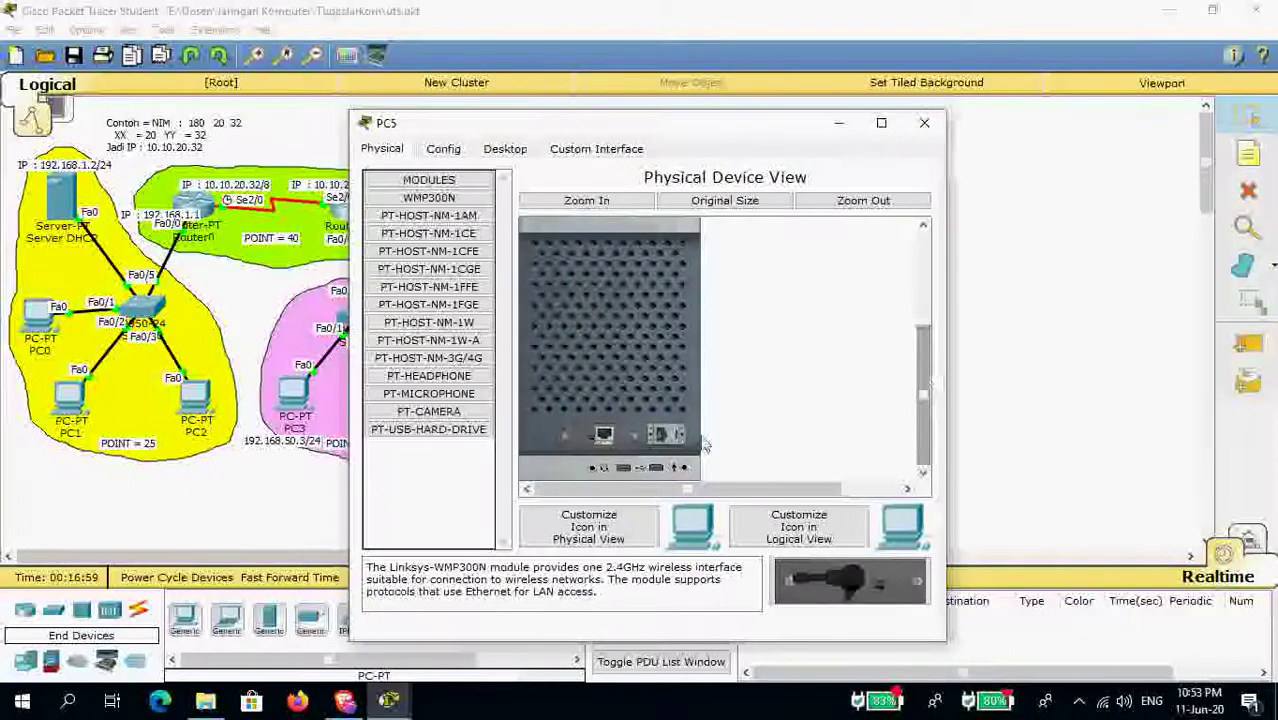
{"action": "left_click_drag", "start_coordinate": [643, 450], "coordinate": [815, 582]}
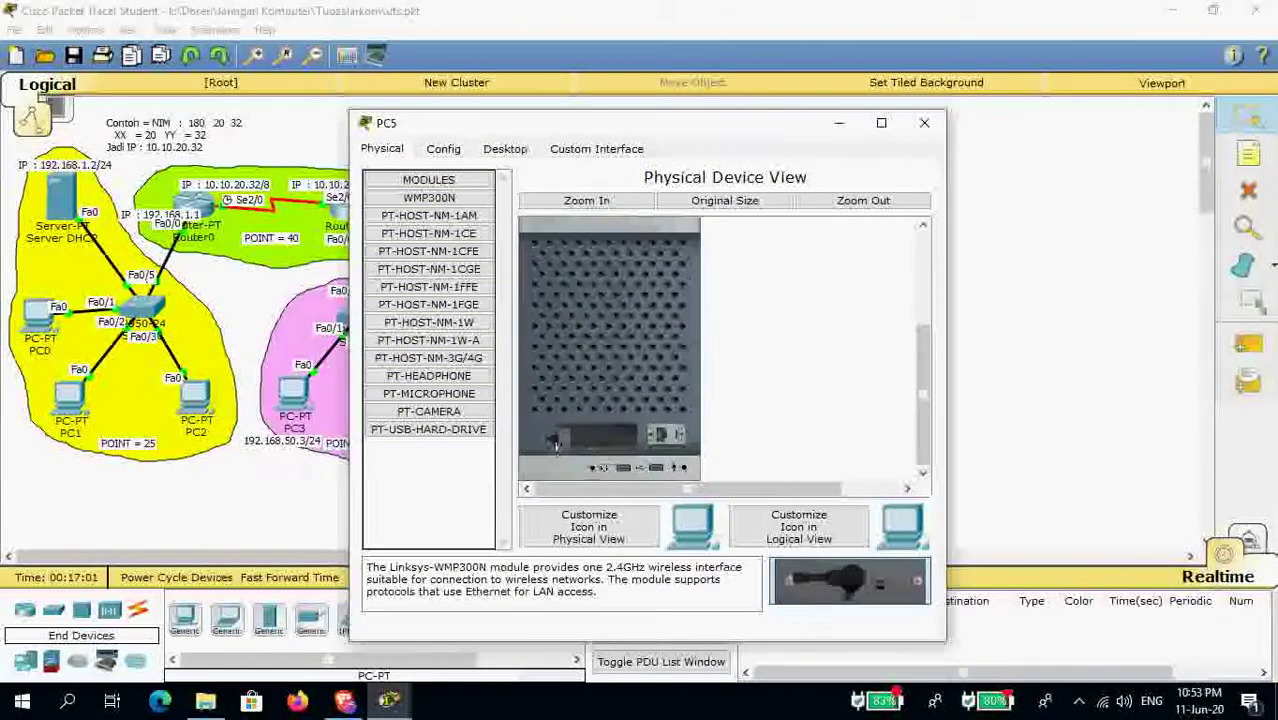
{"action": "left_click_drag", "start_coordinate": [557, 440], "coordinate": [560, 438]}
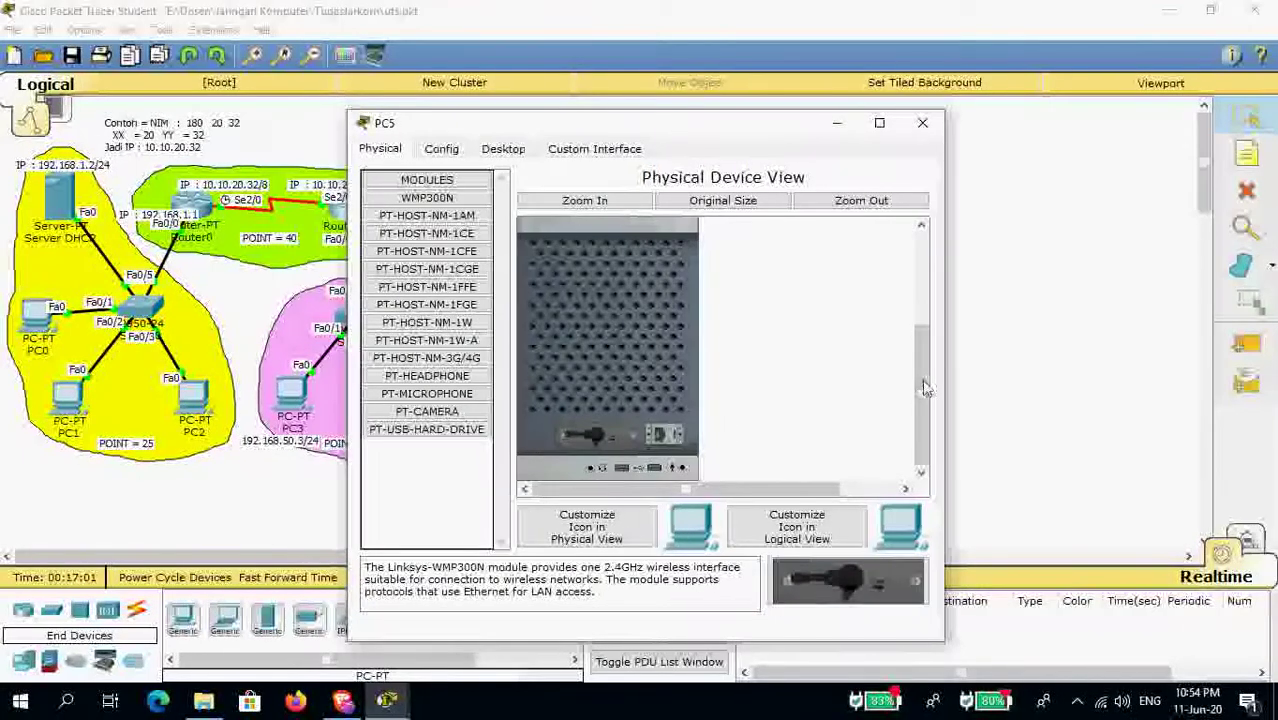
{"action": "left_click_drag", "start_coordinate": [926, 390], "coordinate": [893, 262]}
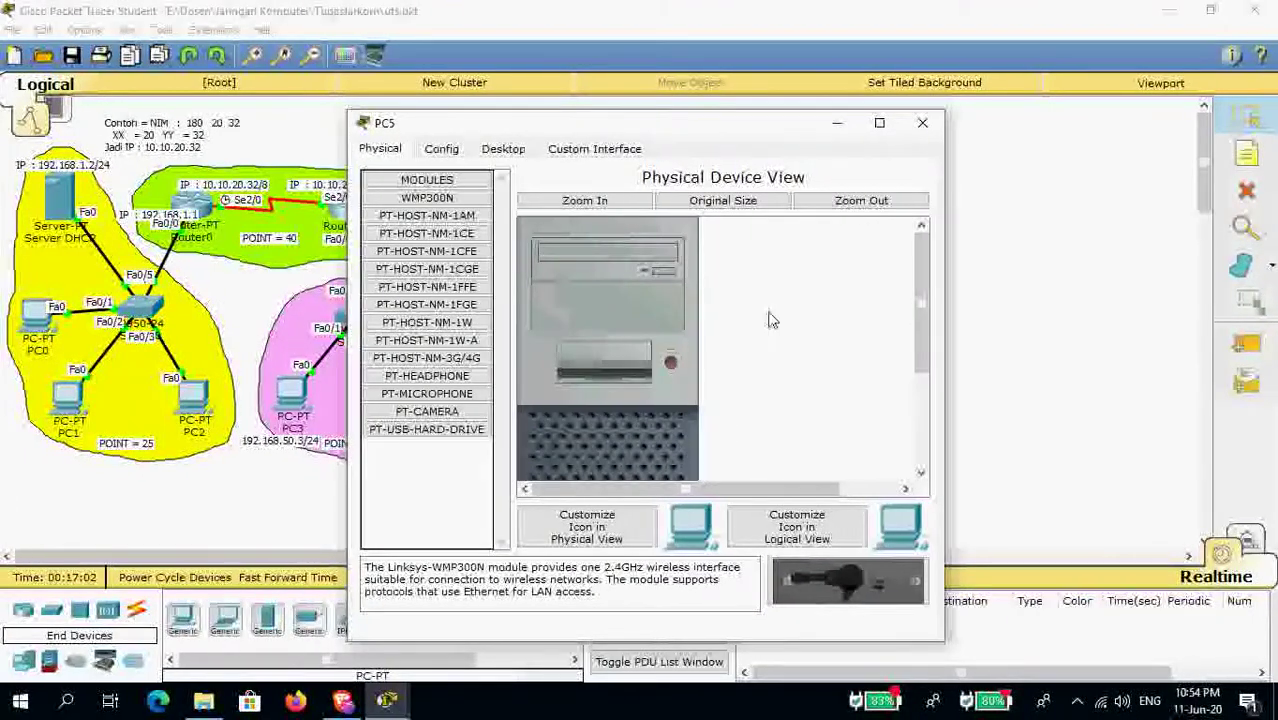
{"action": "left_click", "coordinate": [922, 122]}
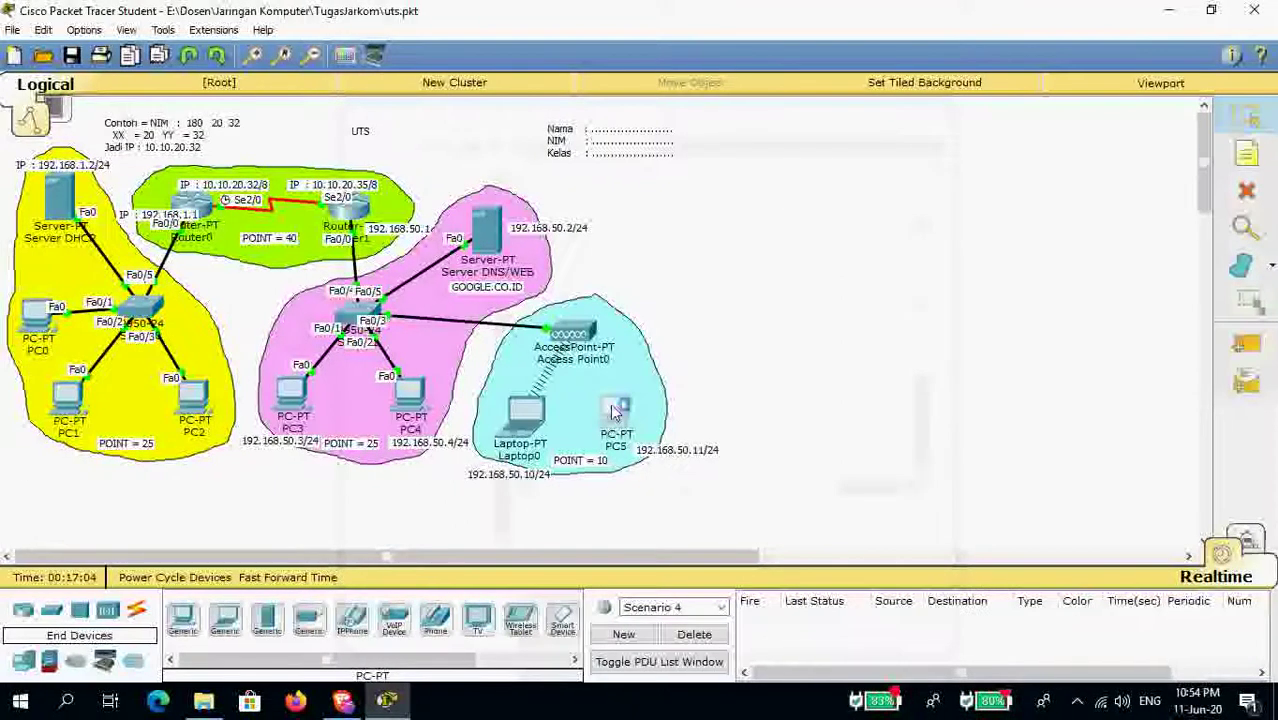
Give Laptop0 the static IP address 192.168.50.10 with subnet mask 255.255.255.0.
{"action": "mouse_move", "coordinate": [614, 411]}
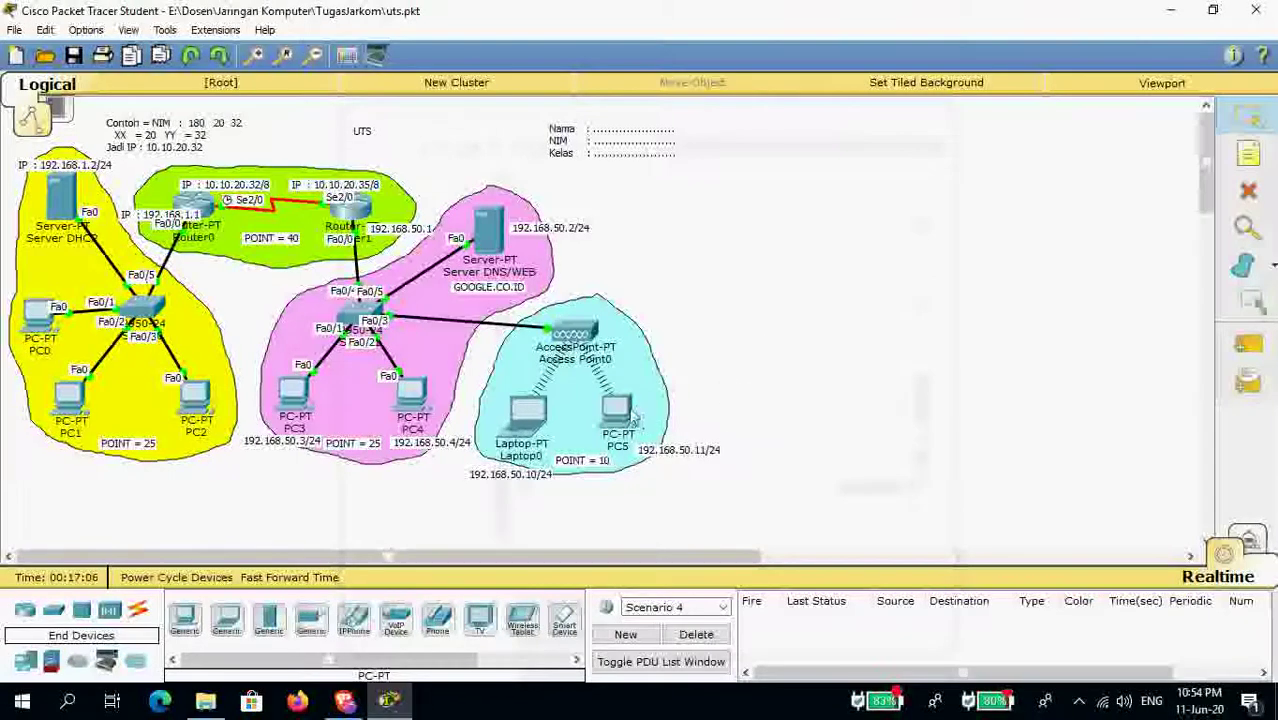
{"action": "left_click", "coordinate": [563, 436]}
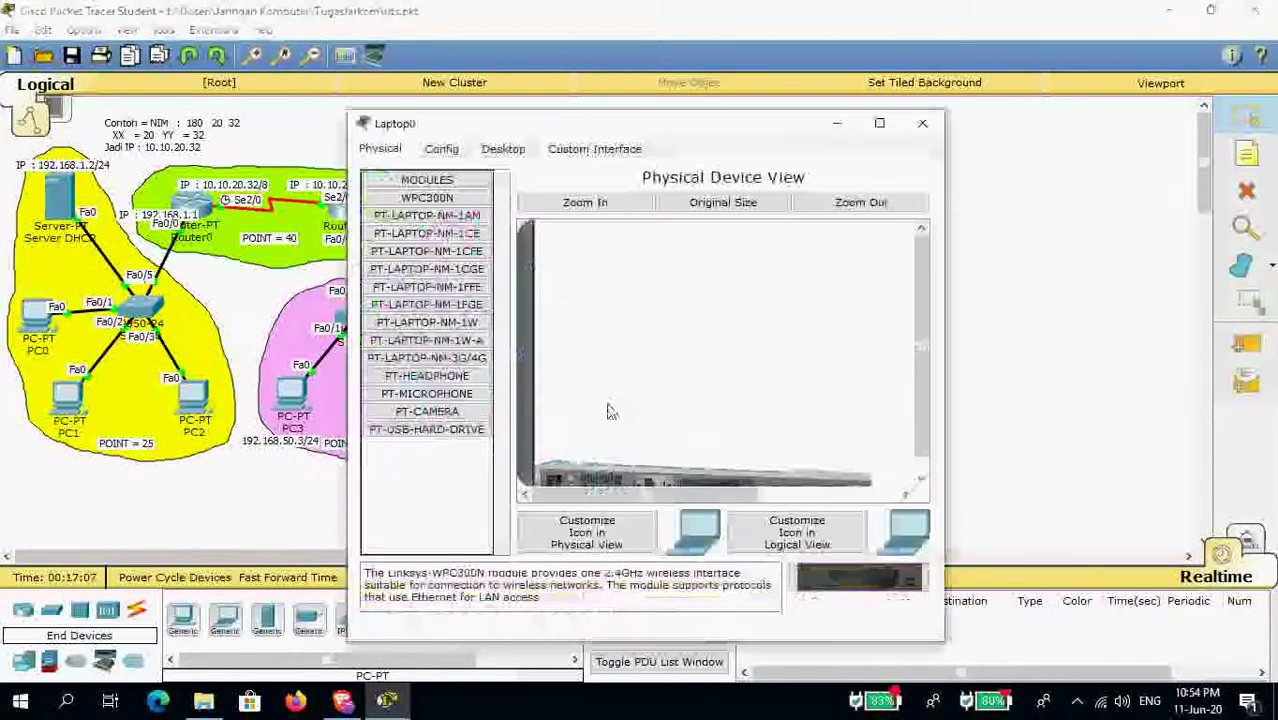
{"action": "left_click", "coordinate": [502, 148]}
{"action": "left_click_drag", "start_coordinate": [660, 128], "coordinate": [890, 110]}
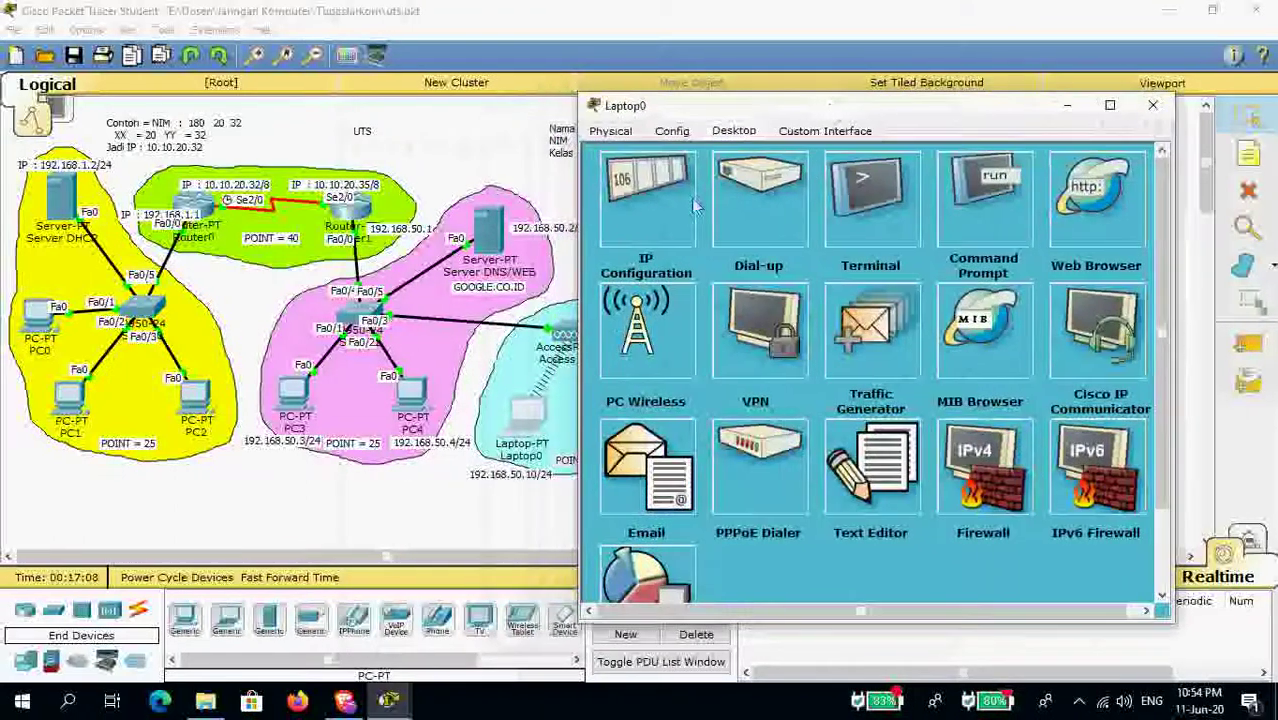
{"action": "left_click", "coordinate": [694, 205]}
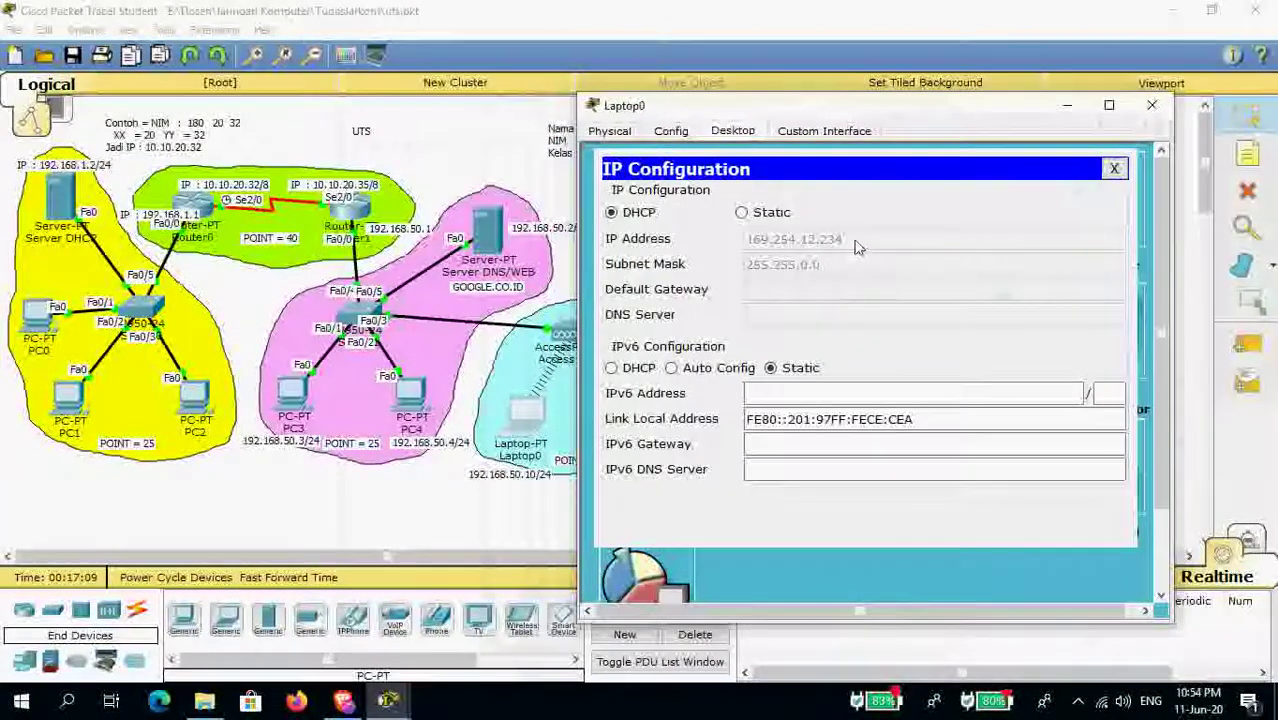
{"action": "left_click", "coordinate": [741, 212]}
{"action": "left_click", "coordinate": [887, 238]}
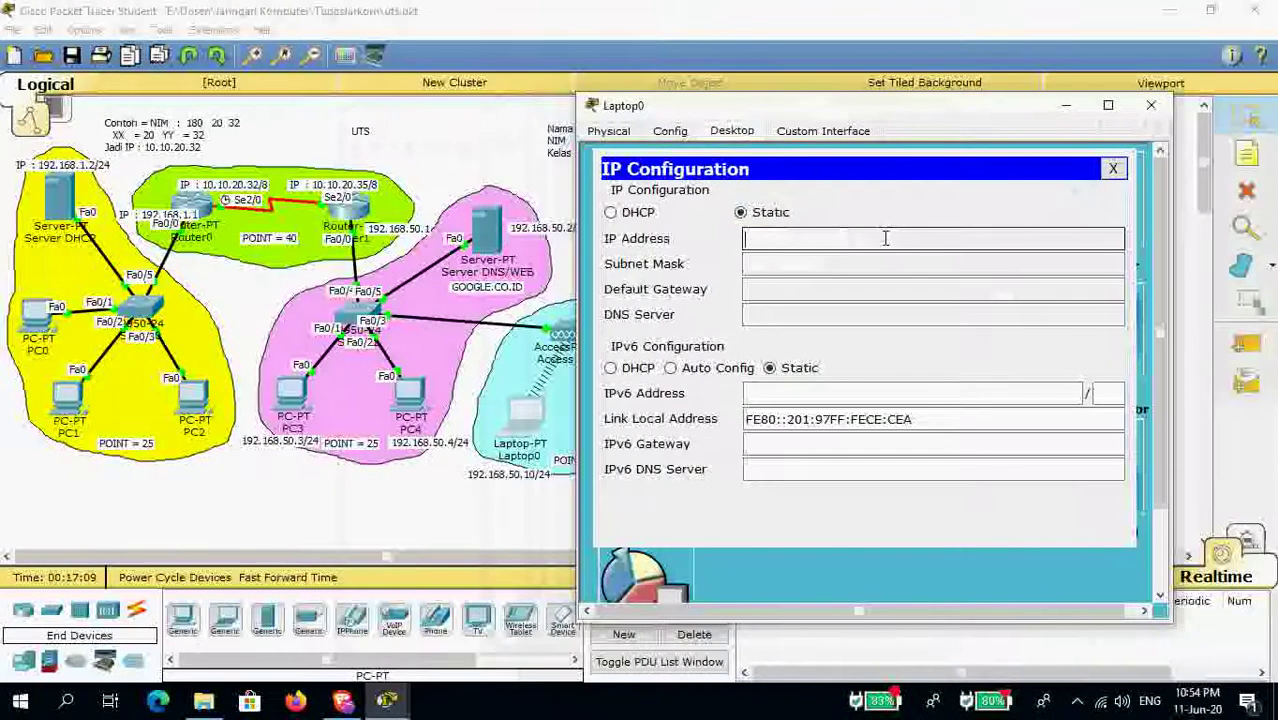
{"action": "type", "text": "192.168.1.2"}
{"action": "left_click_drag", "start_coordinate": [800, 240], "coordinate": [869, 240]}
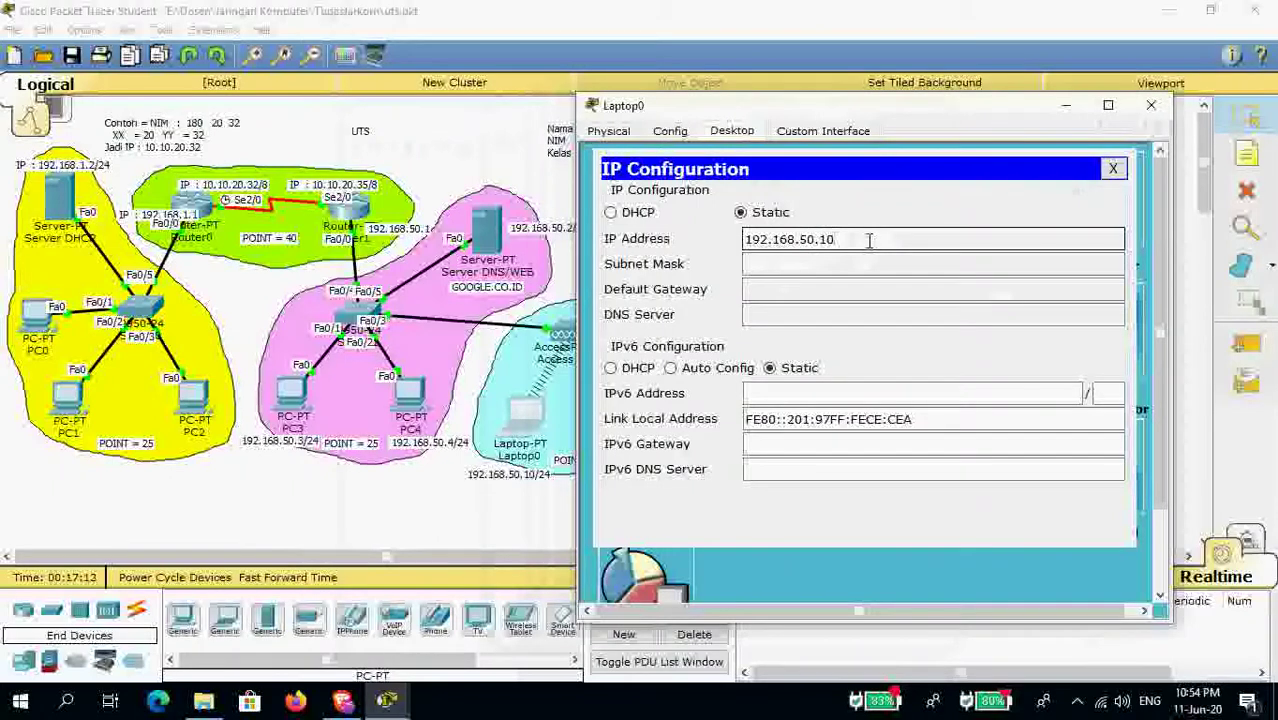
{"action": "left_click", "coordinate": [847, 262]}
Set Laptop0's default gateway to 192.168.50.1 and its DNS server to 192.168.50.2, and close its window.
{"action": "left_click", "coordinate": [817, 288]}
{"action": "type", "text": "192.168.1.2"}
{"action": "left_click_drag", "start_coordinate": [799, 290], "coordinate": [848, 290]}
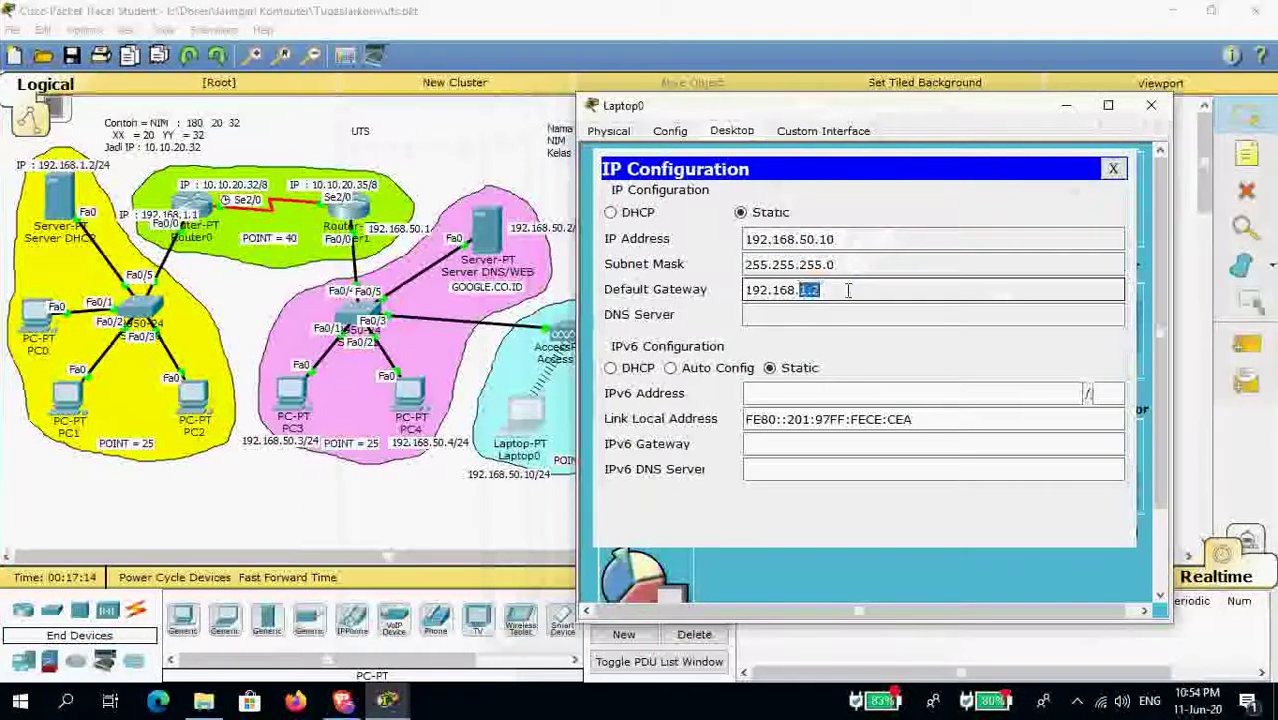
{"action": "type", "text": "50"}
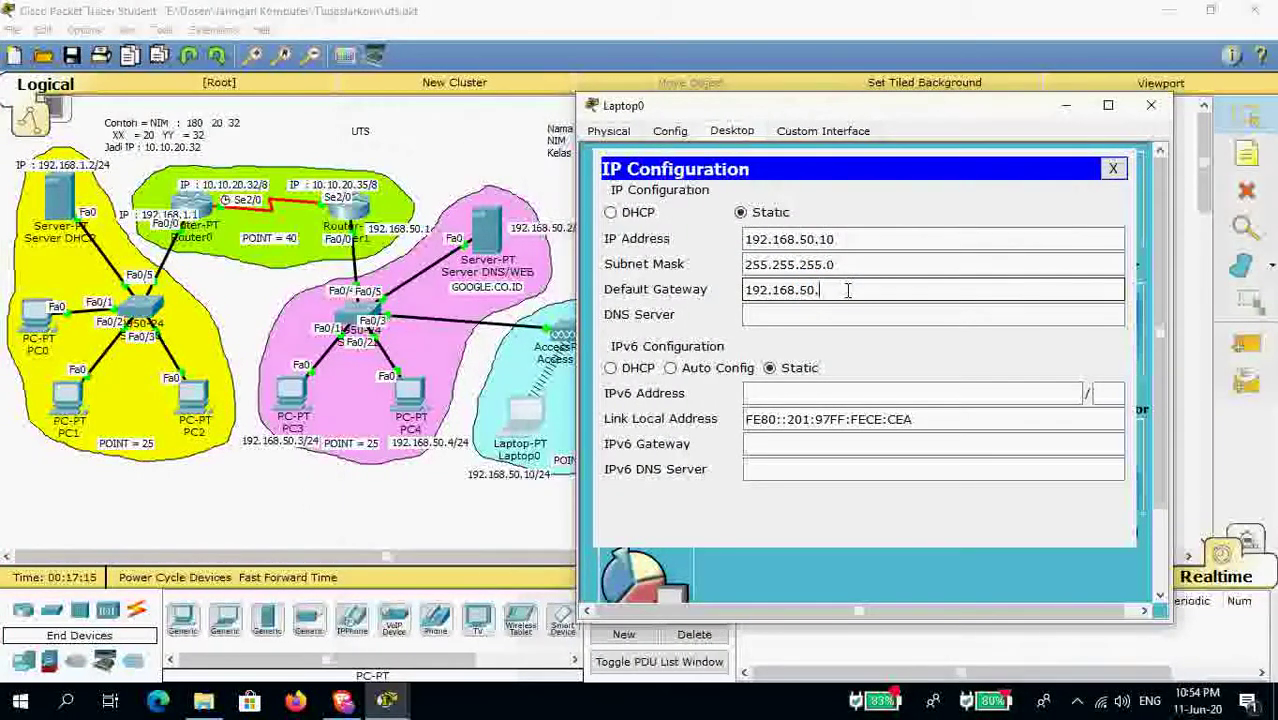
{"action": "type", "text": ".1"}
{"action": "left_click", "coordinate": [819, 315]}
{"action": "type", "text": "192.168.1.2"}
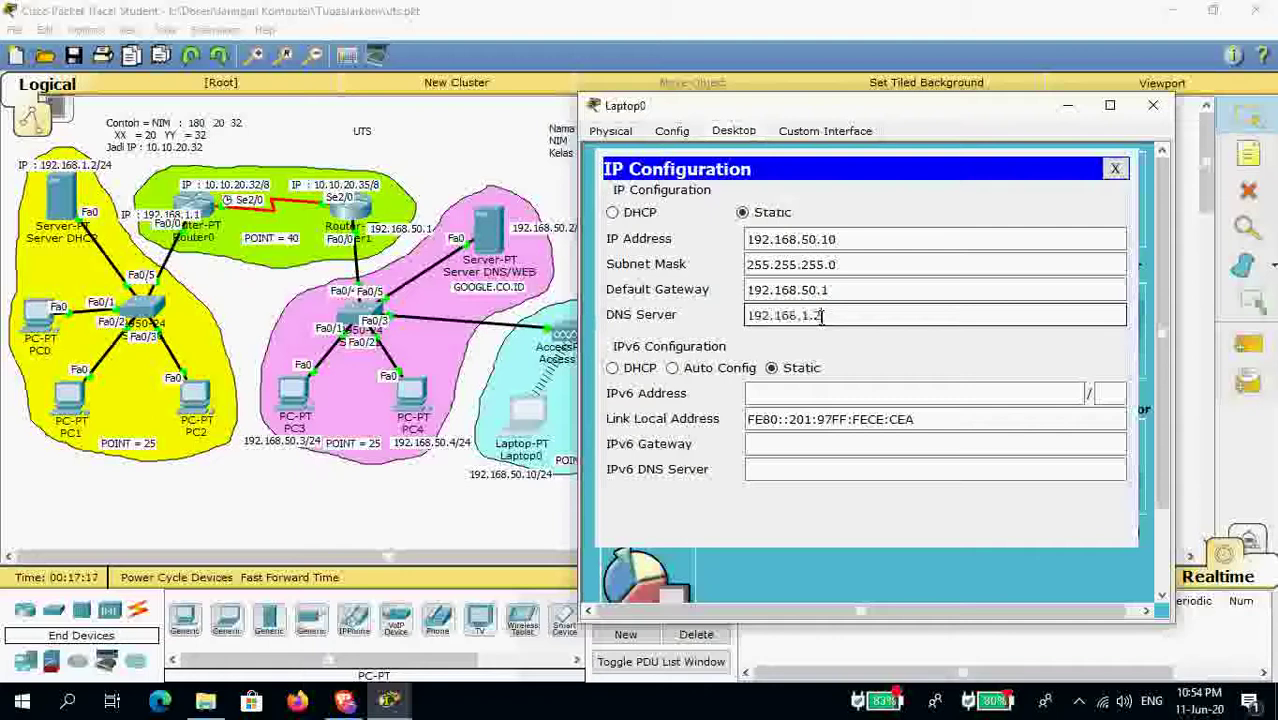
{"action": "left_click_drag", "start_coordinate": [802, 315], "coordinate": [850, 311]}
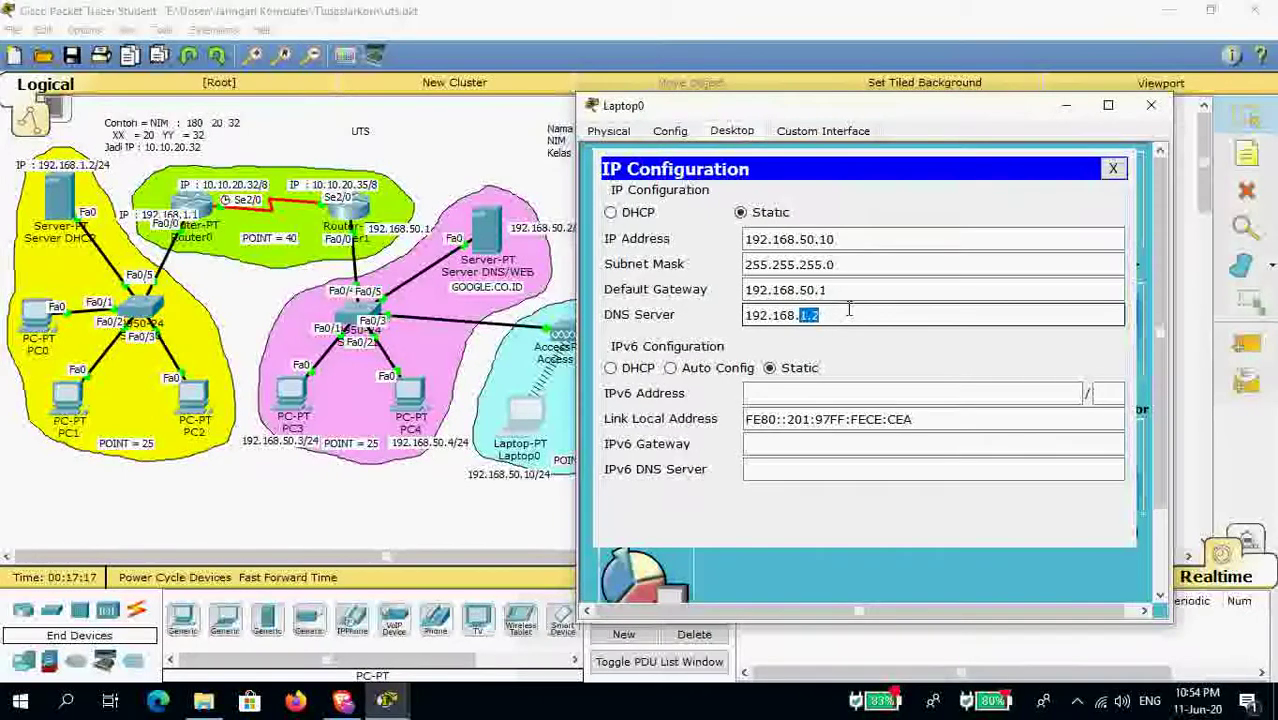
{"action": "type", "text": "50.2"}
{"action": "left_click", "coordinate": [1112, 168]}
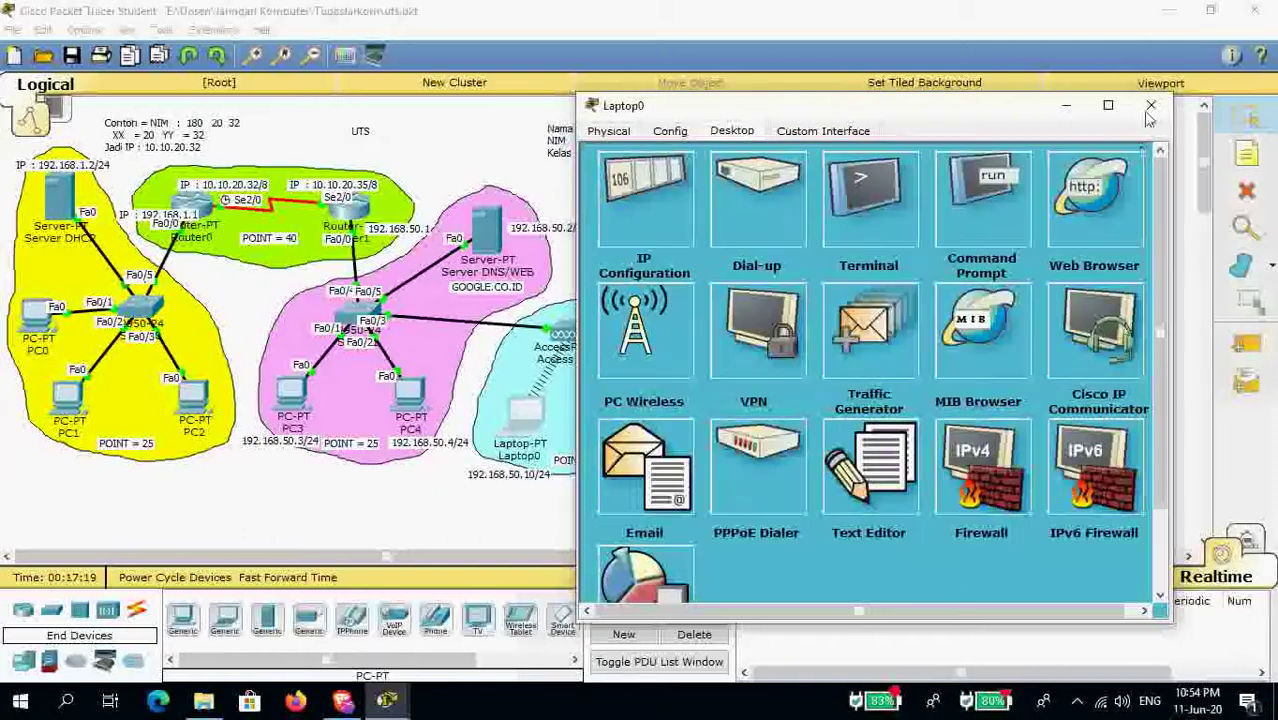
{"action": "left_click", "coordinate": [1151, 105]}
Give PC5 the static IP address 192.168.50.11 with subnet mask 255.255.255.0.
{"action": "left_click", "coordinate": [617, 425]}
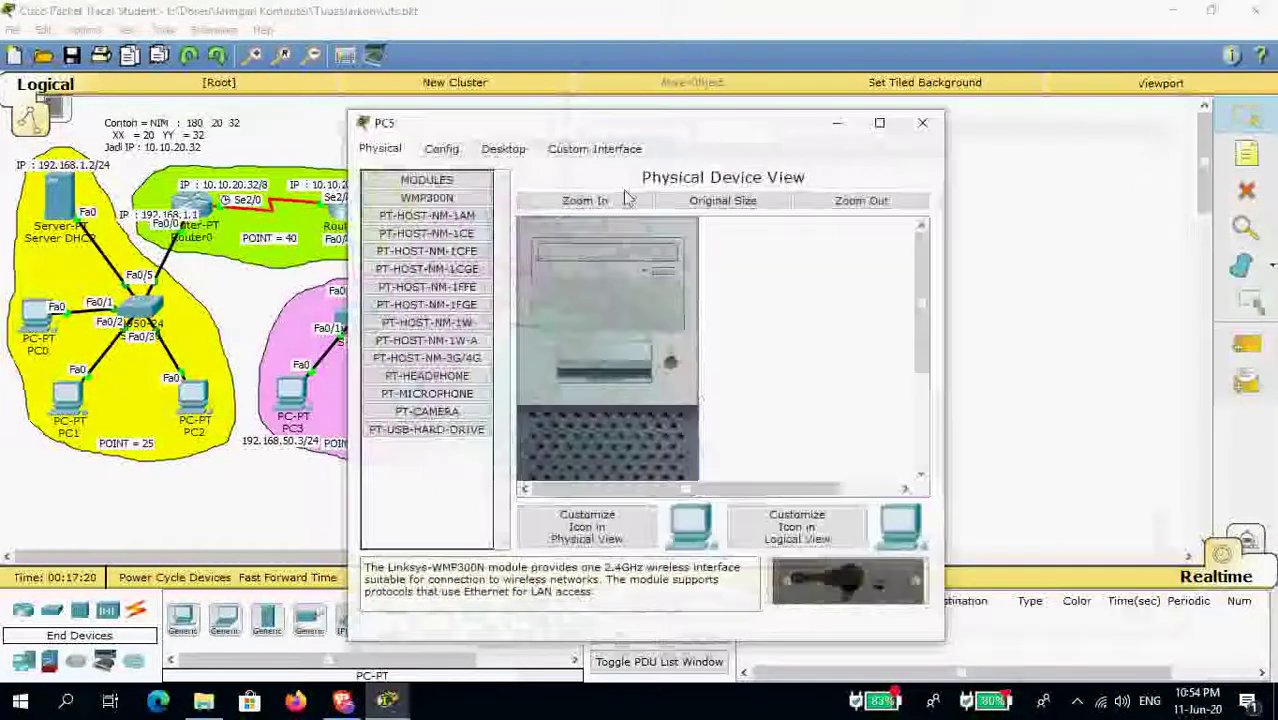
{"action": "left_click", "coordinate": [503, 148]}
{"action": "left_click", "coordinate": [434, 205]}
{"action": "left_click", "coordinate": [530, 233]}
{"action": "left_click", "coordinate": [600, 258]}
{"action": "type", "text": "192.168.1.2"}
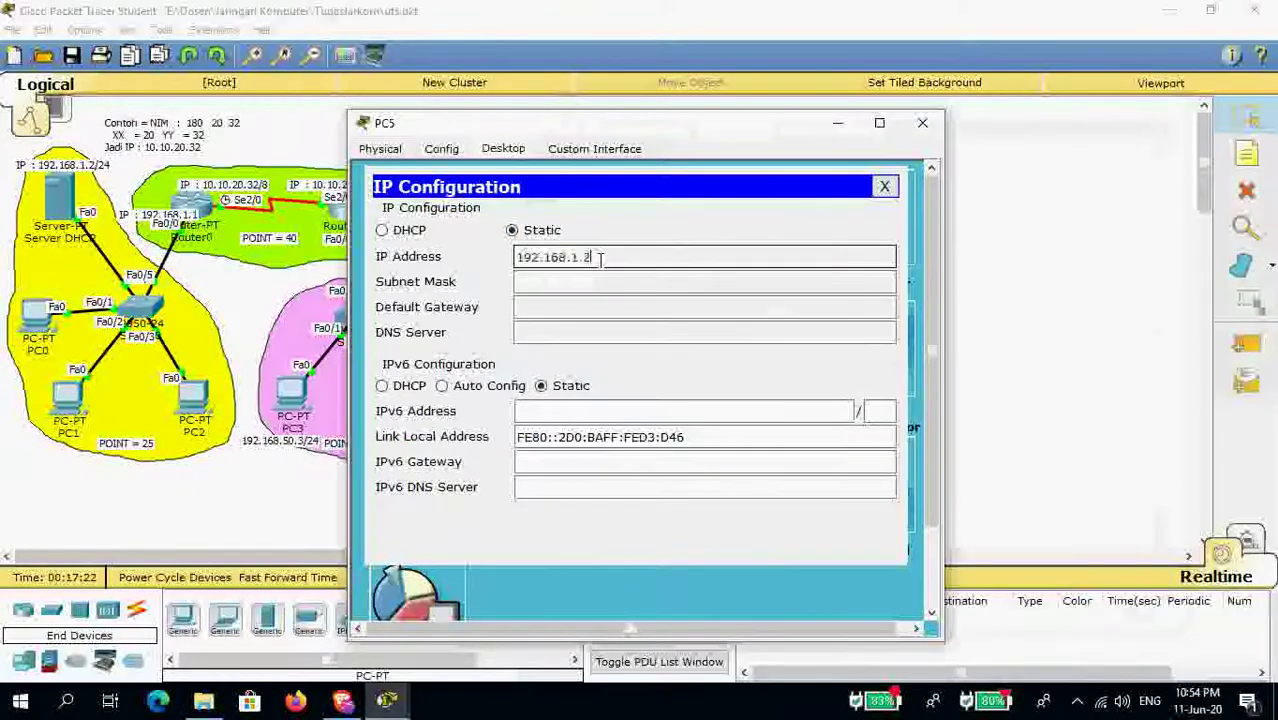
{"action": "left_click_drag", "start_coordinate": [598, 258], "coordinate": [570, 257]}
{"action": "left_click_drag", "start_coordinate": [630, 127], "coordinate": [797, 81]}
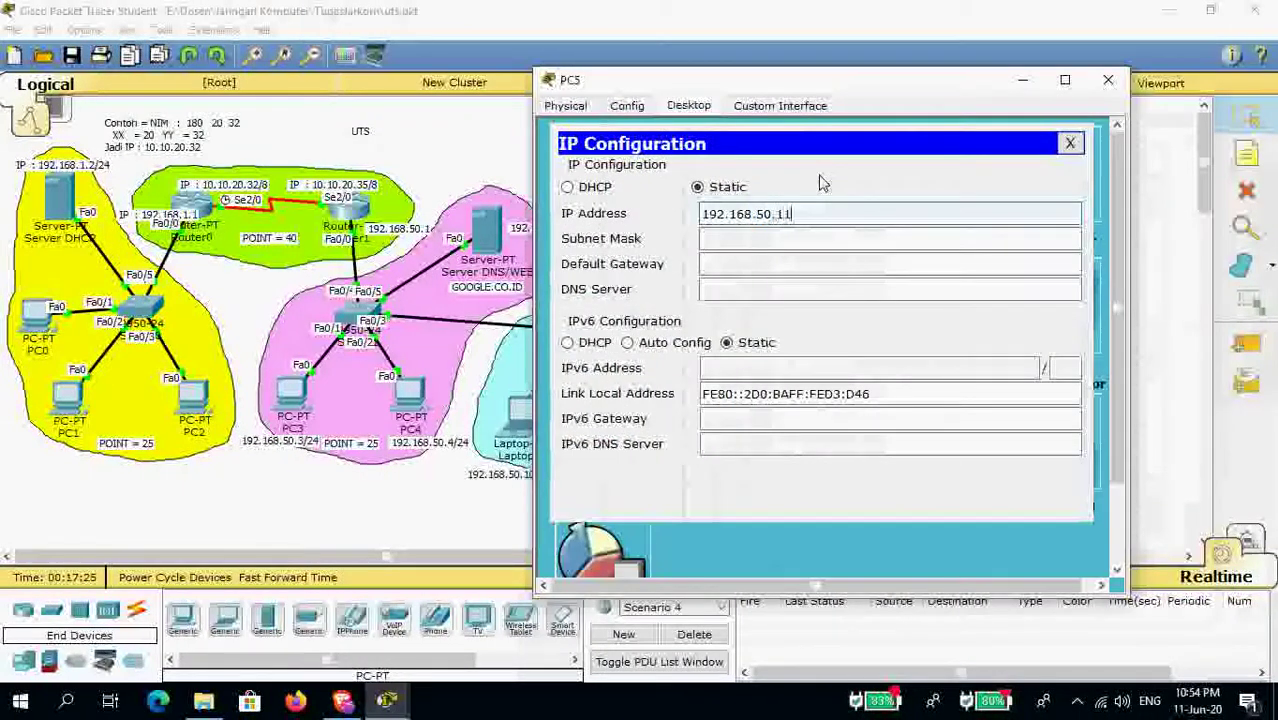
{"action": "left_click", "coordinate": [790, 238]}
Set PC5's default gateway to 192.168.50.1 and its DNS server to 192.168.50.2, and close its window.
{"action": "left_click", "coordinate": [790, 263]}
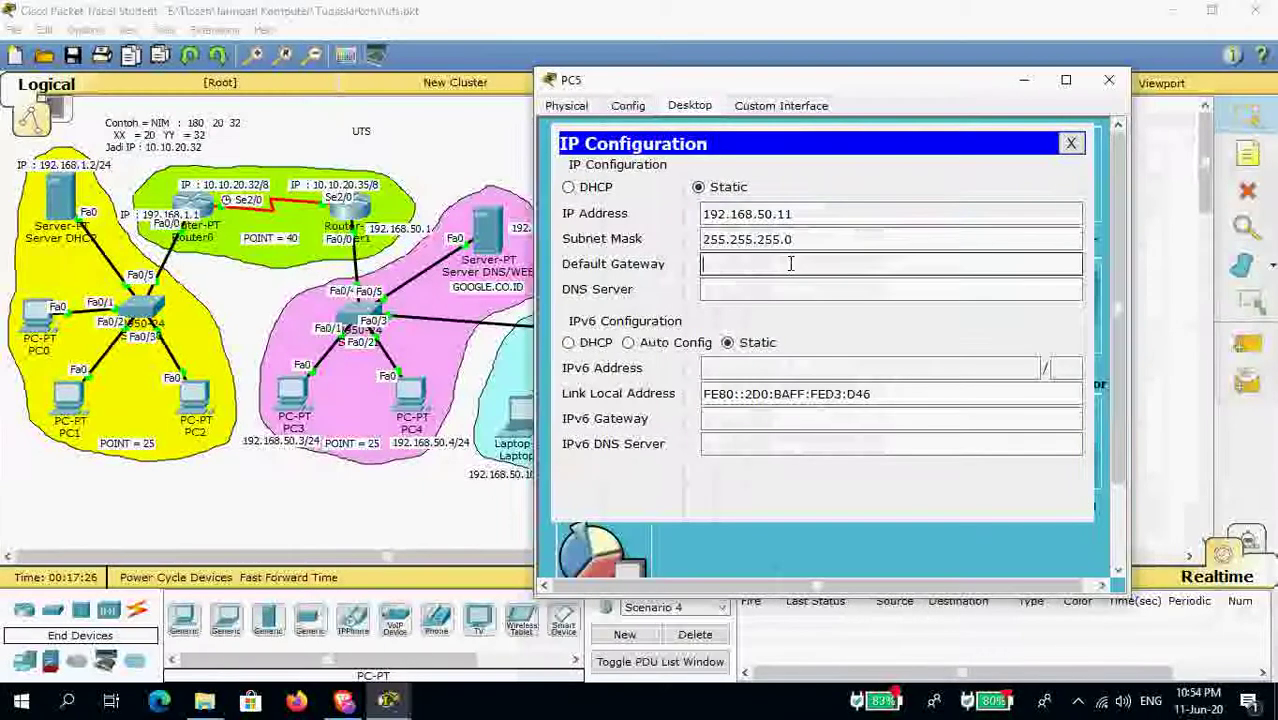
{"action": "type", "text": "192.168.1.2"}
{"action": "left_click_drag", "start_coordinate": [757, 264], "coordinate": [826, 263]}
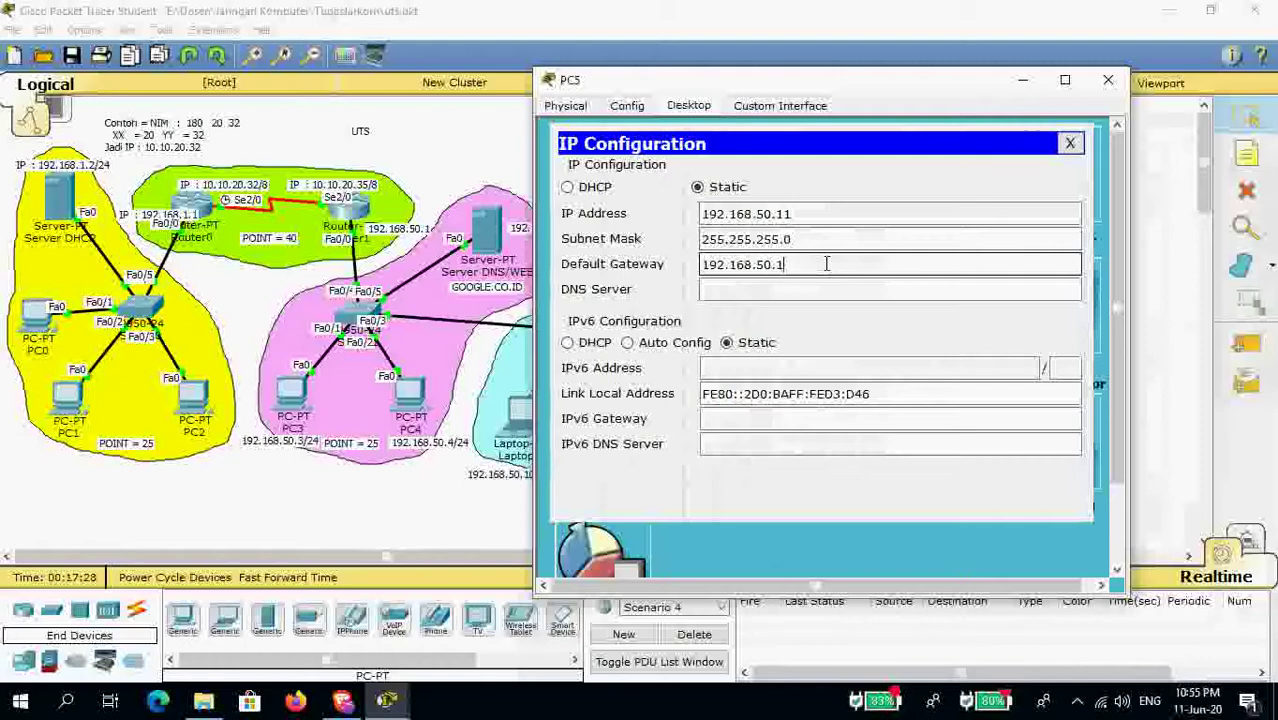
{"action": "left_click", "coordinate": [795, 285]}
{"action": "type", "text": "192.168.1.2"}
{"action": "left_click_drag", "start_coordinate": [758, 289], "coordinate": [834, 289]}
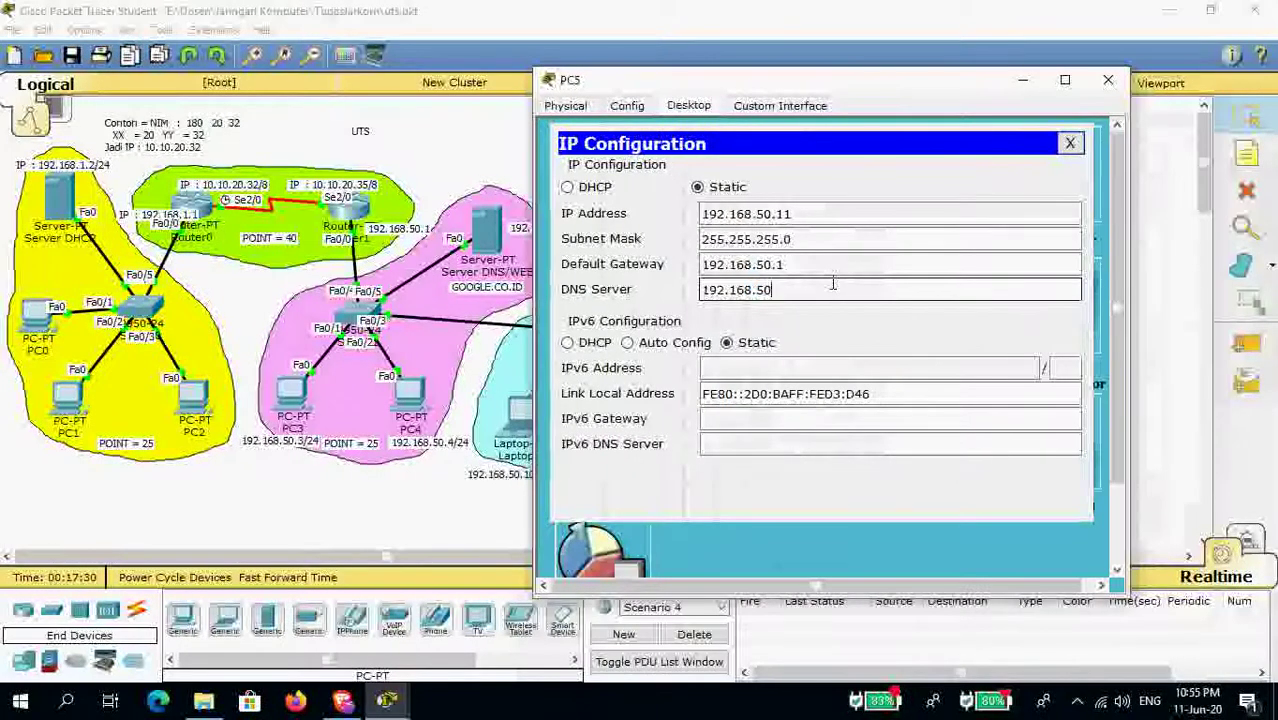
{"action": "type", "text": "50.1"}
{"action": "key", "text": "BackSpace"}
{"action": "type", "text": "2"}
{"action": "left_click", "coordinate": [1070, 143]}
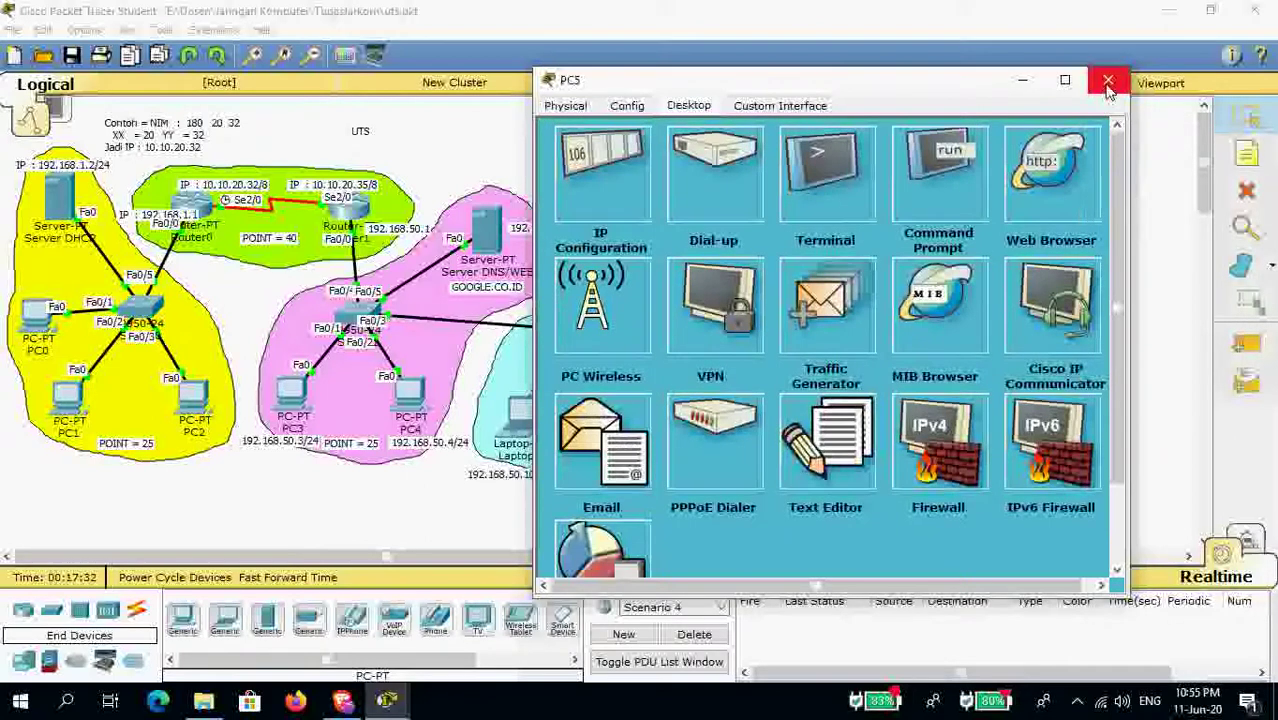
{"action": "left_click", "coordinate": [1108, 82]}
Test connectivity with simple PDUs from PC5 to Laptop0 and from PC5 to PC3.
{"action": "mouse_move", "coordinate": [530, 428]}
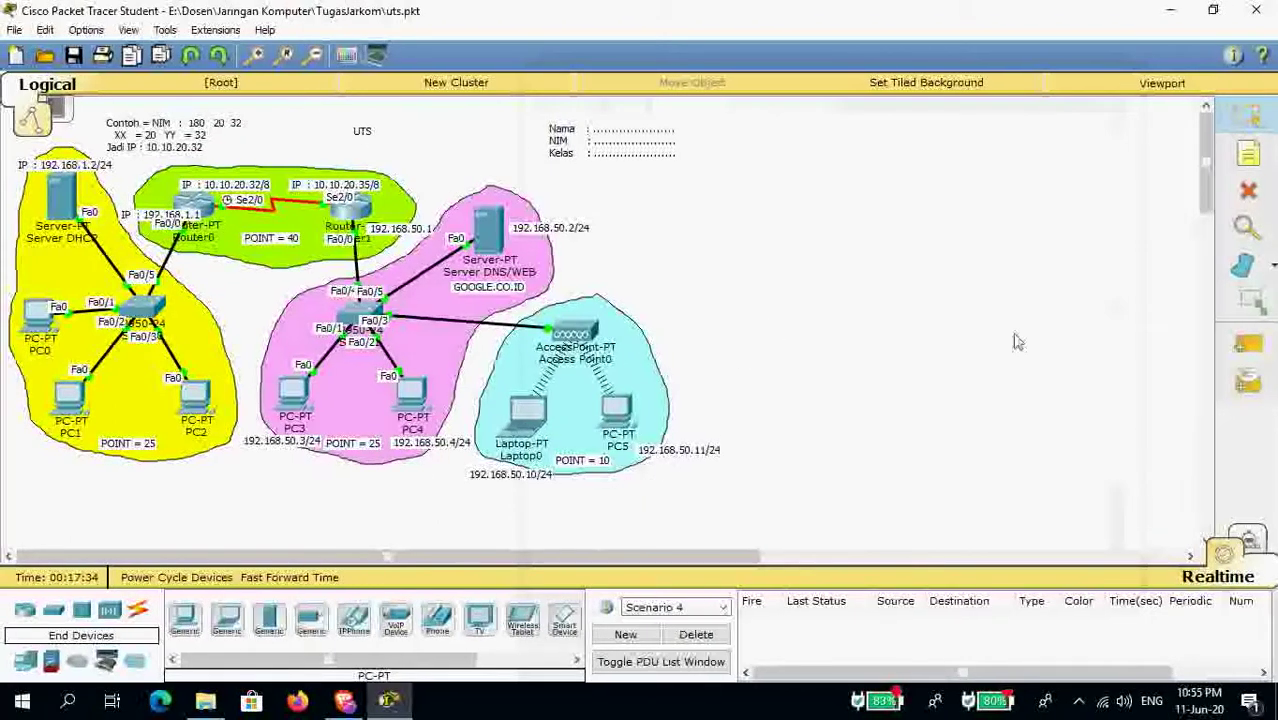
{"action": "left_click", "coordinate": [1236, 347]}
{"action": "left_click", "coordinate": [614, 406]}
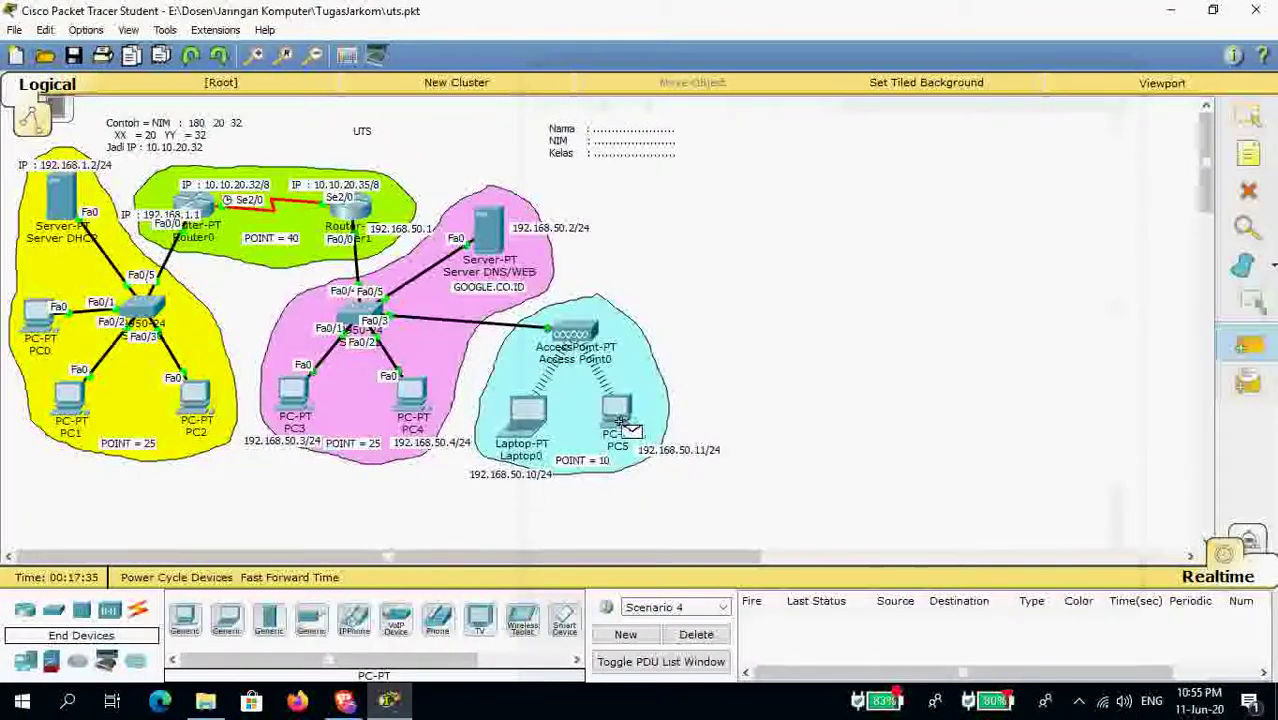
{"action": "left_click", "coordinate": [522, 418]}
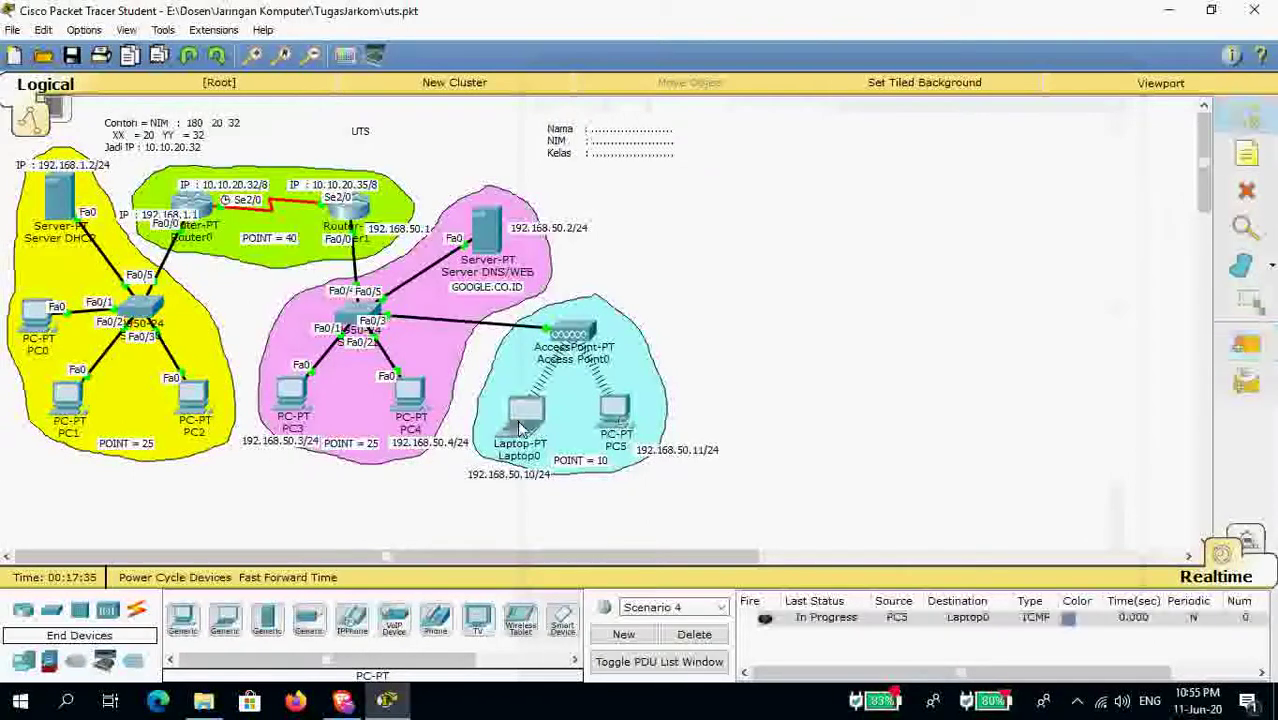
{"action": "left_click", "coordinate": [1246, 344]}
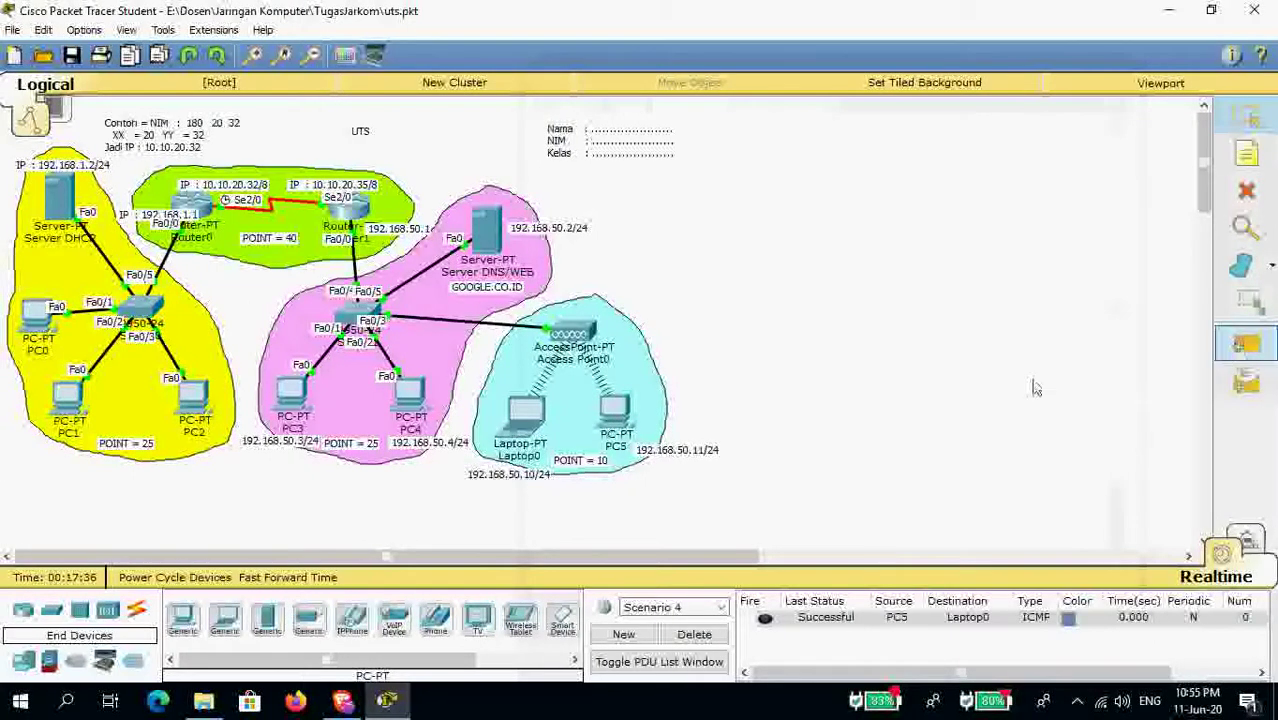
{"action": "left_click", "coordinate": [614, 407]}
{"action": "left_click", "coordinate": [298, 397]}
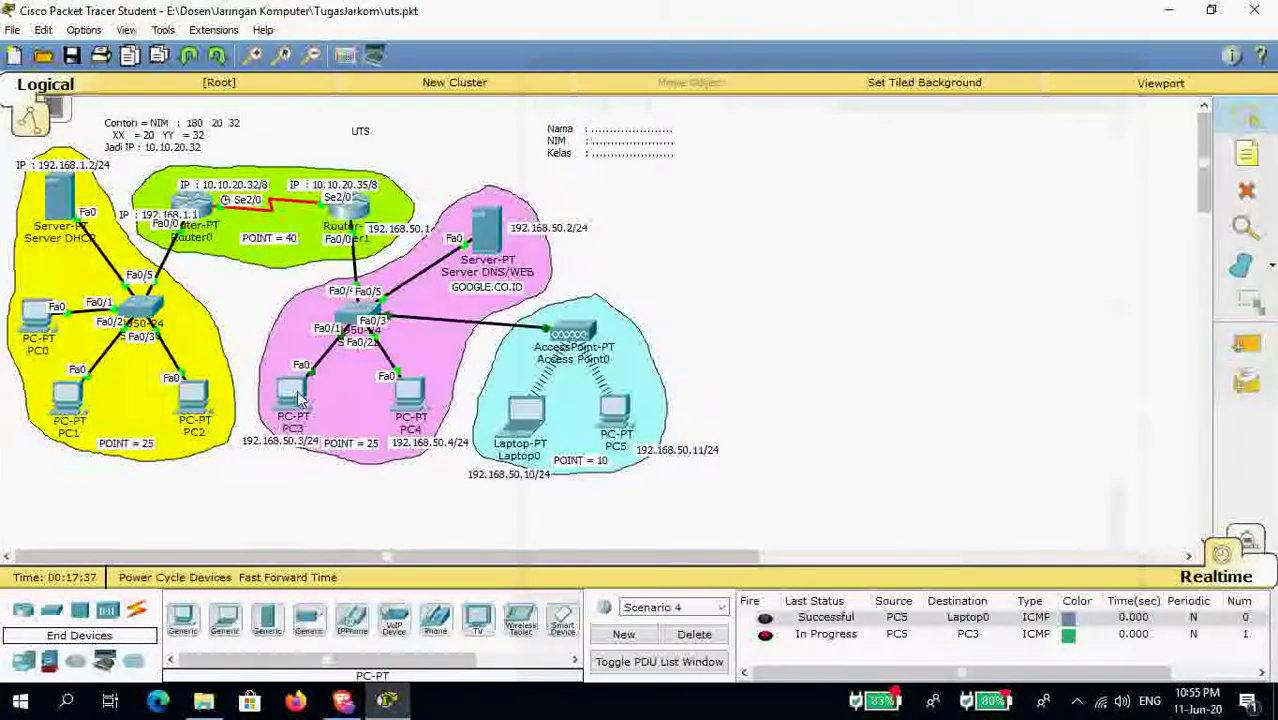
Test connectivity with a simple PDU from Laptop0 to Router1 and start a new scenario.
{"action": "left_click", "coordinate": [1246, 344]}
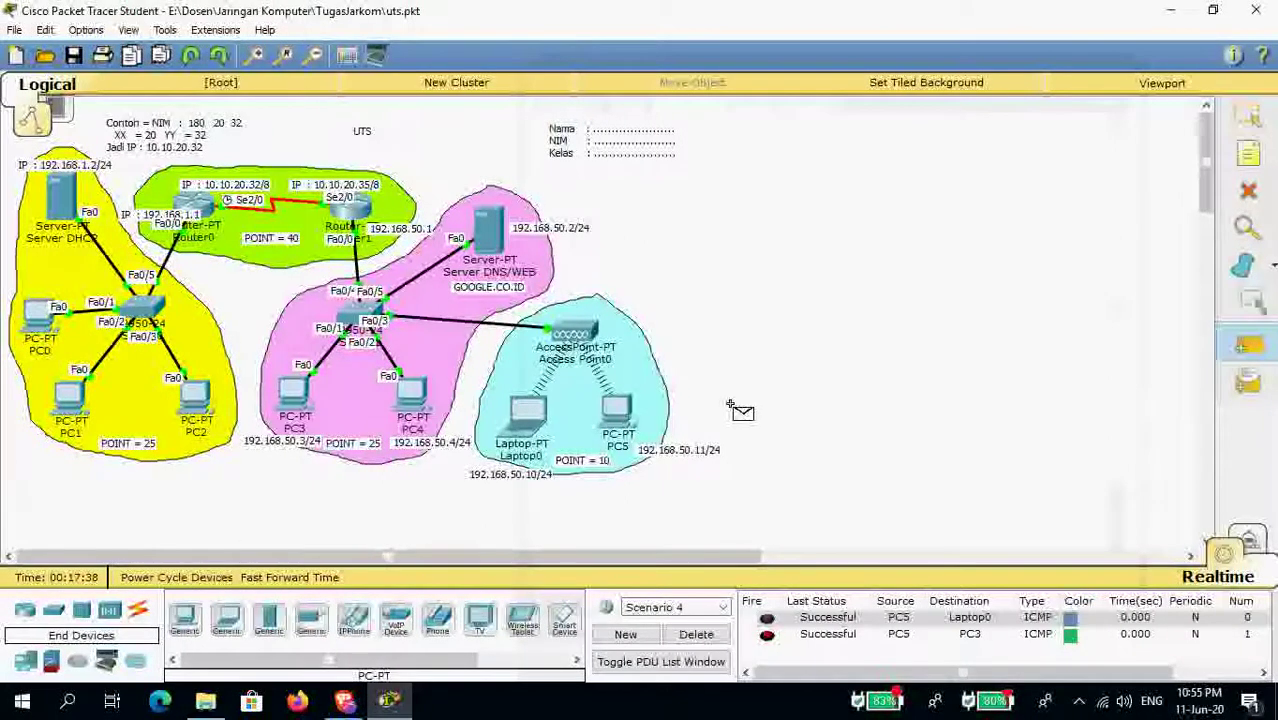
{"action": "left_click", "coordinate": [527, 413]}
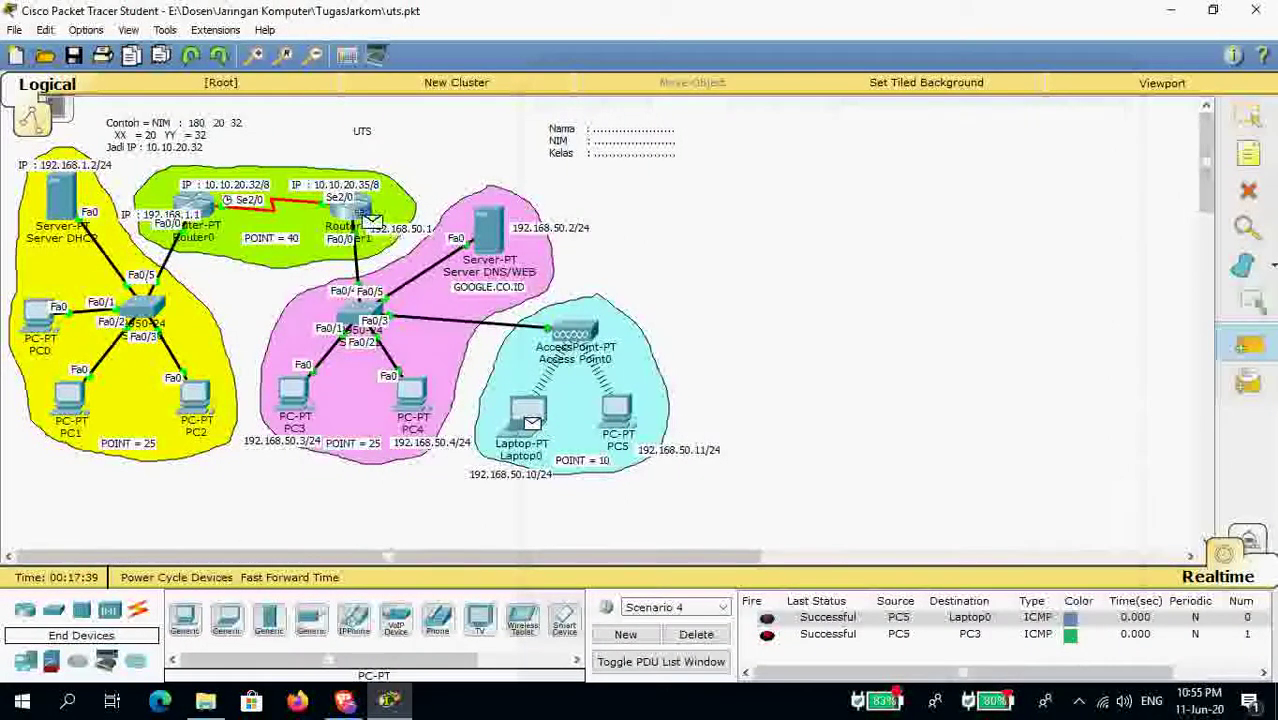
{"action": "left_click", "coordinate": [355, 207]}
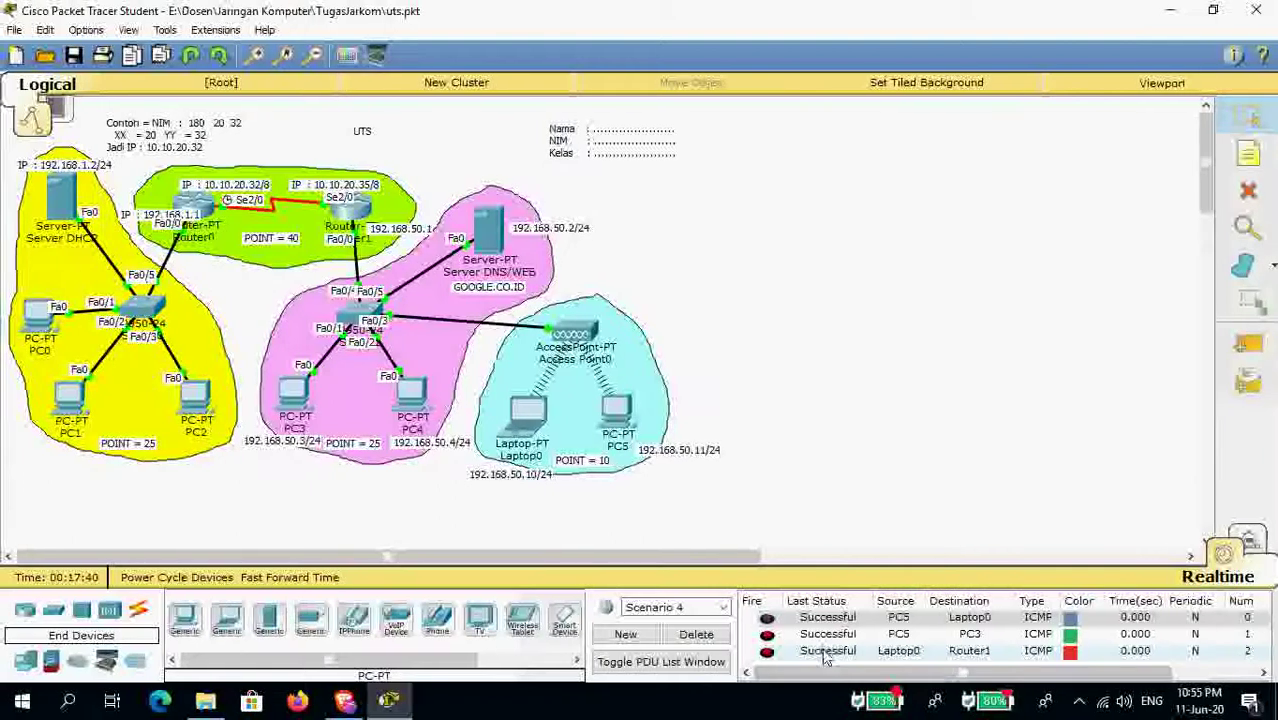
{"action": "left_click", "coordinate": [624, 636]}
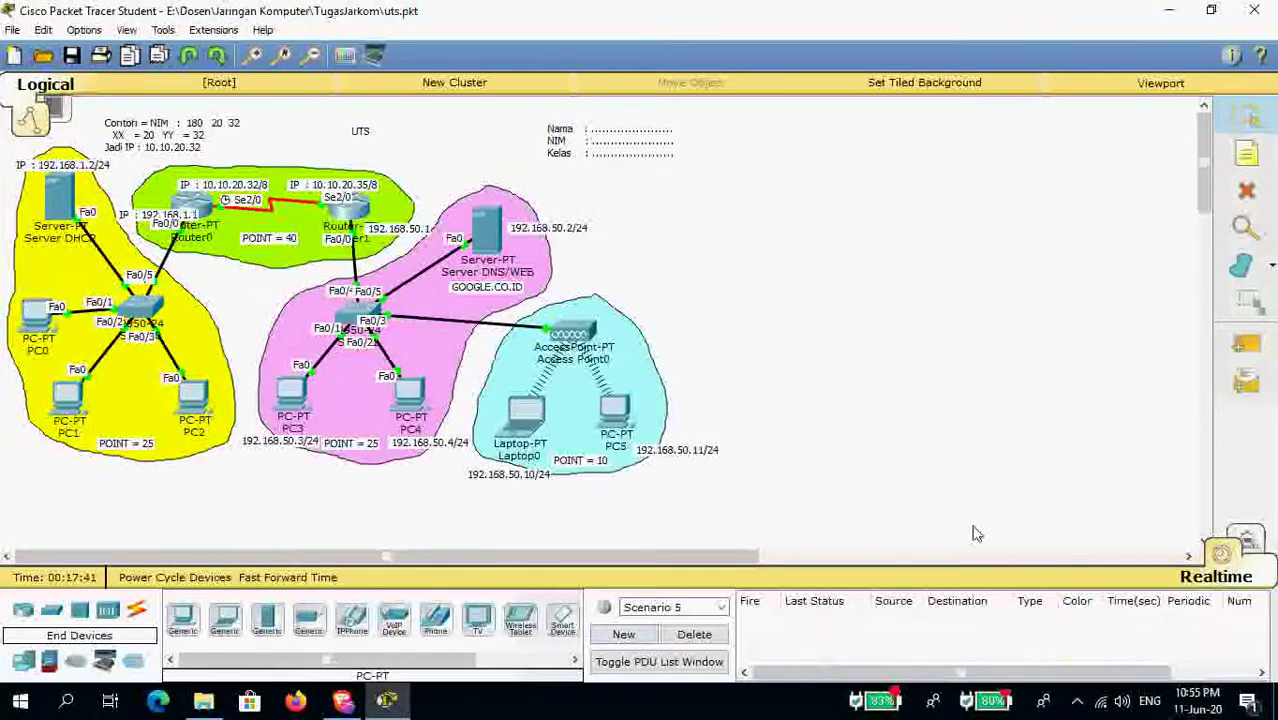
Send simple PDUs from PC4 to Router1 and from PC3 to PC5, and start another new scenario.
{"action": "left_click", "coordinate": [1235, 345]}
{"action": "left_click", "coordinate": [420, 398]}
{"action": "left_click", "coordinate": [356, 212]}
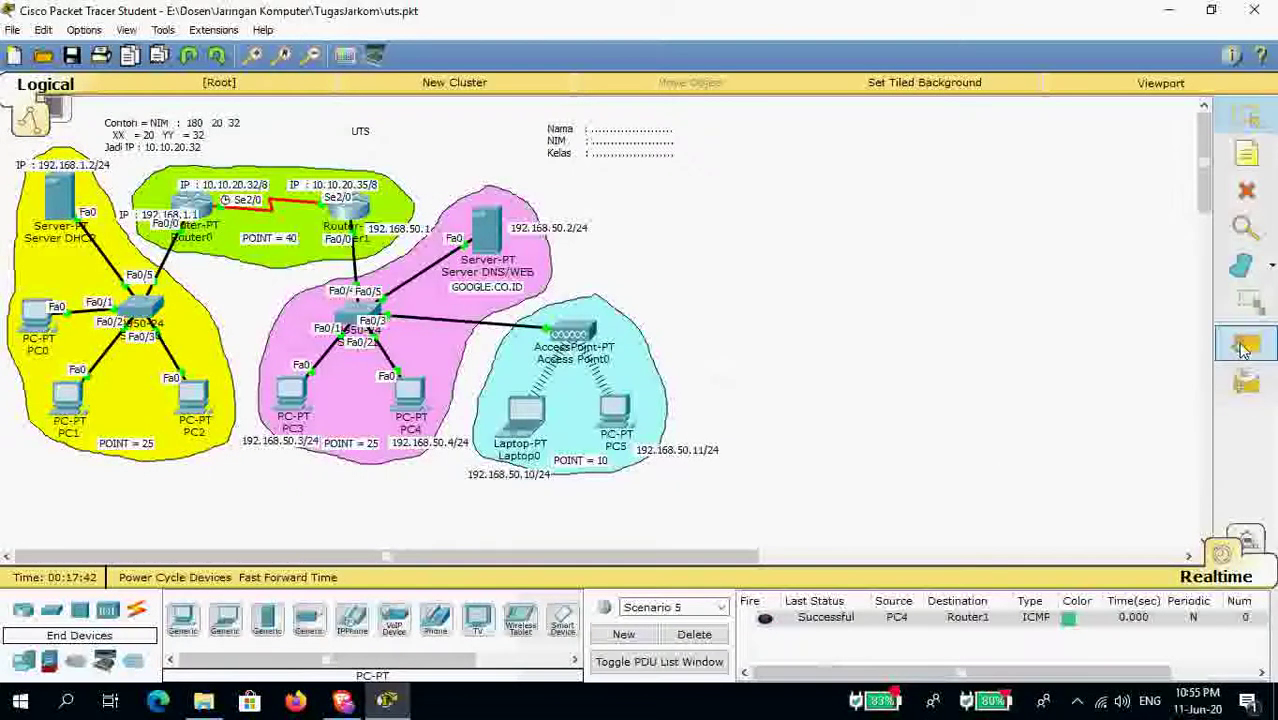
{"action": "left_click", "coordinate": [1240, 347]}
{"action": "left_click", "coordinate": [293, 393]}
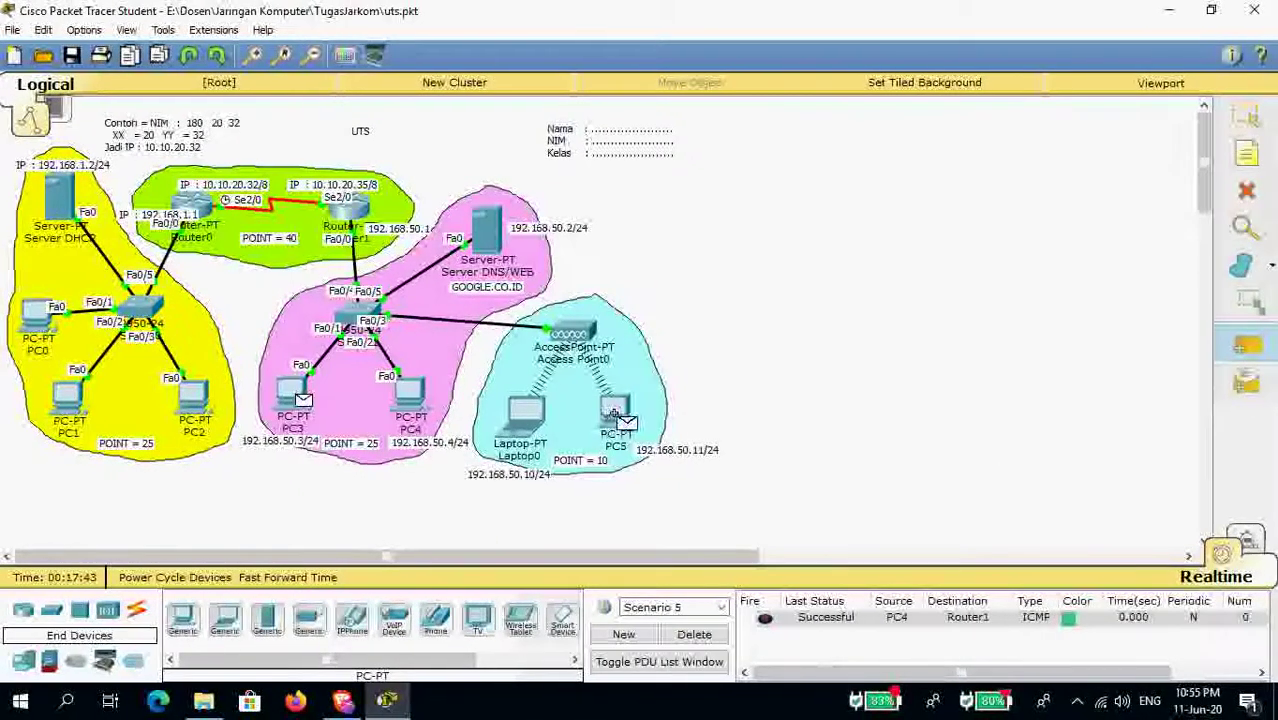
{"action": "left_click", "coordinate": [615, 411]}
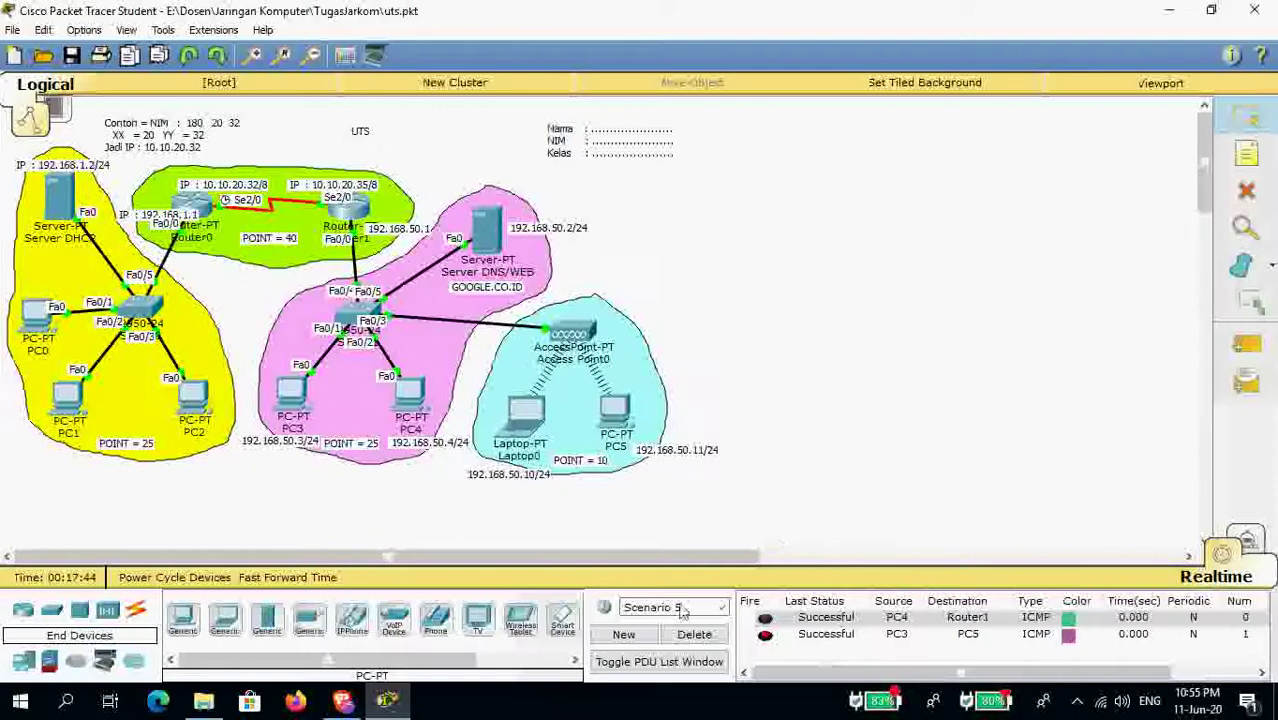
{"action": "left_click", "coordinate": [623, 634]}
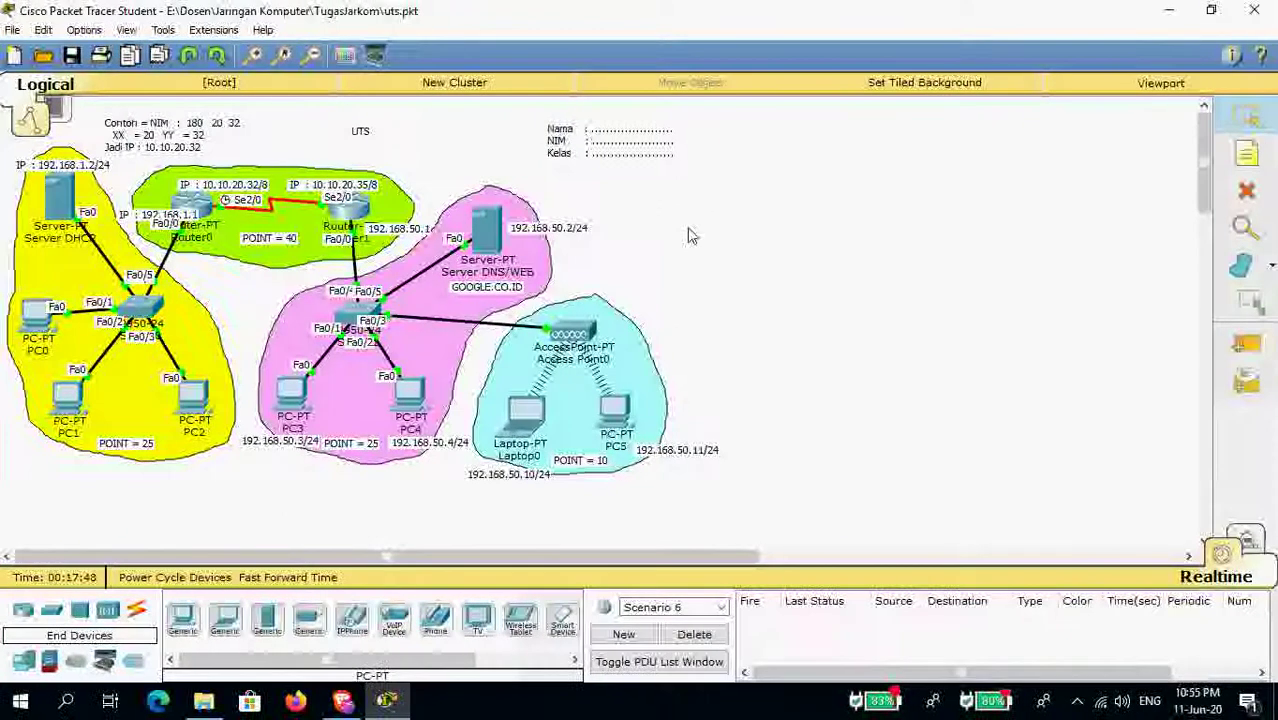
Give the DNS/WEB server the static IP address 192.168.50.2 with subnet mask 255.255.255.0.
{"action": "left_click", "coordinate": [503, 238]}
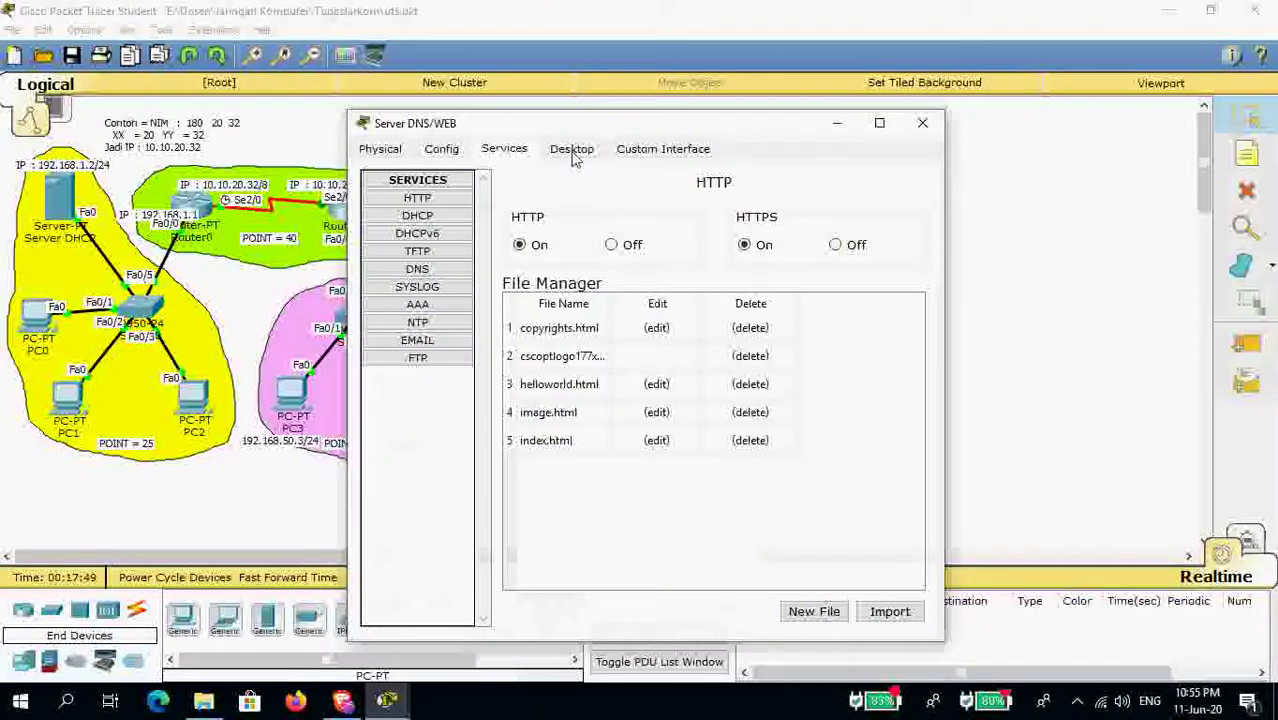
{"action": "left_click_drag", "start_coordinate": [493, 135], "coordinate": [741, 100]}
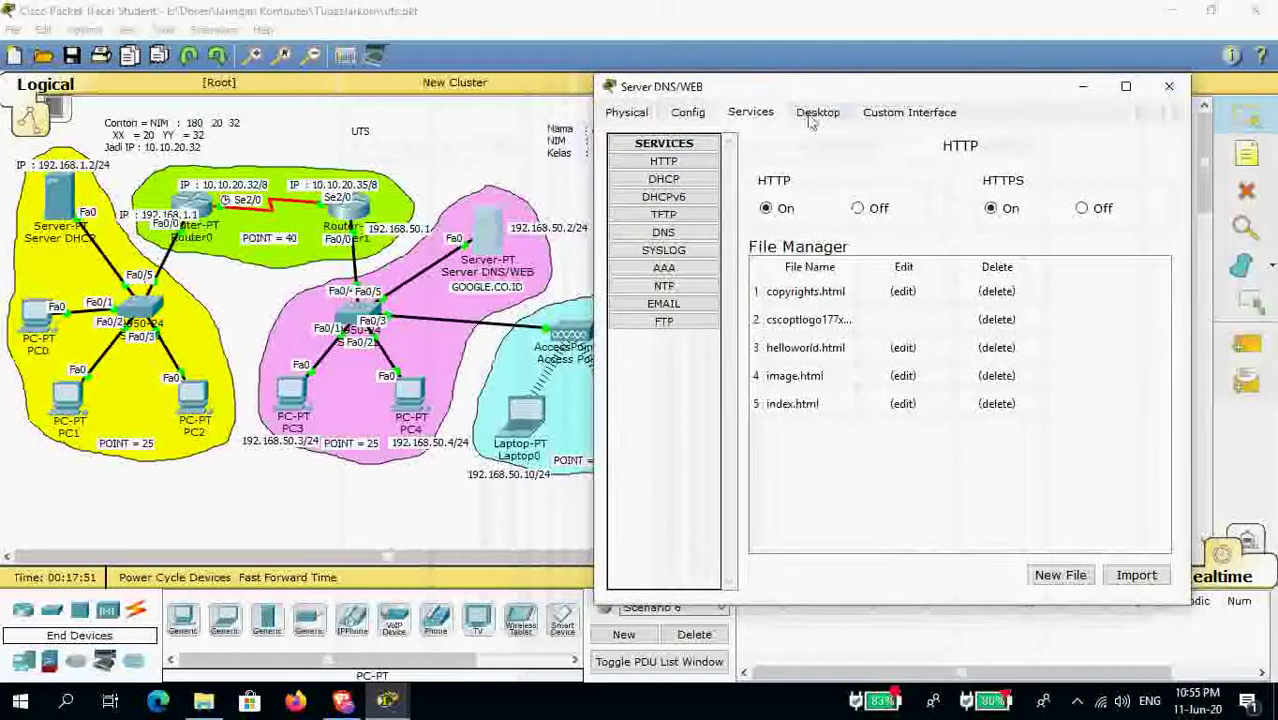
{"action": "left_click", "coordinate": [819, 112]}
{"action": "left_click", "coordinate": [705, 220]}
{"action": "left_click", "coordinate": [817, 261]}
{"action": "type", "text": "192.168.1.2"}
{"action": "key", "text": "shift+Left"}
{"action": "key", "text": "shift+Left"}
{"action": "key", "text": "shift+Left"}
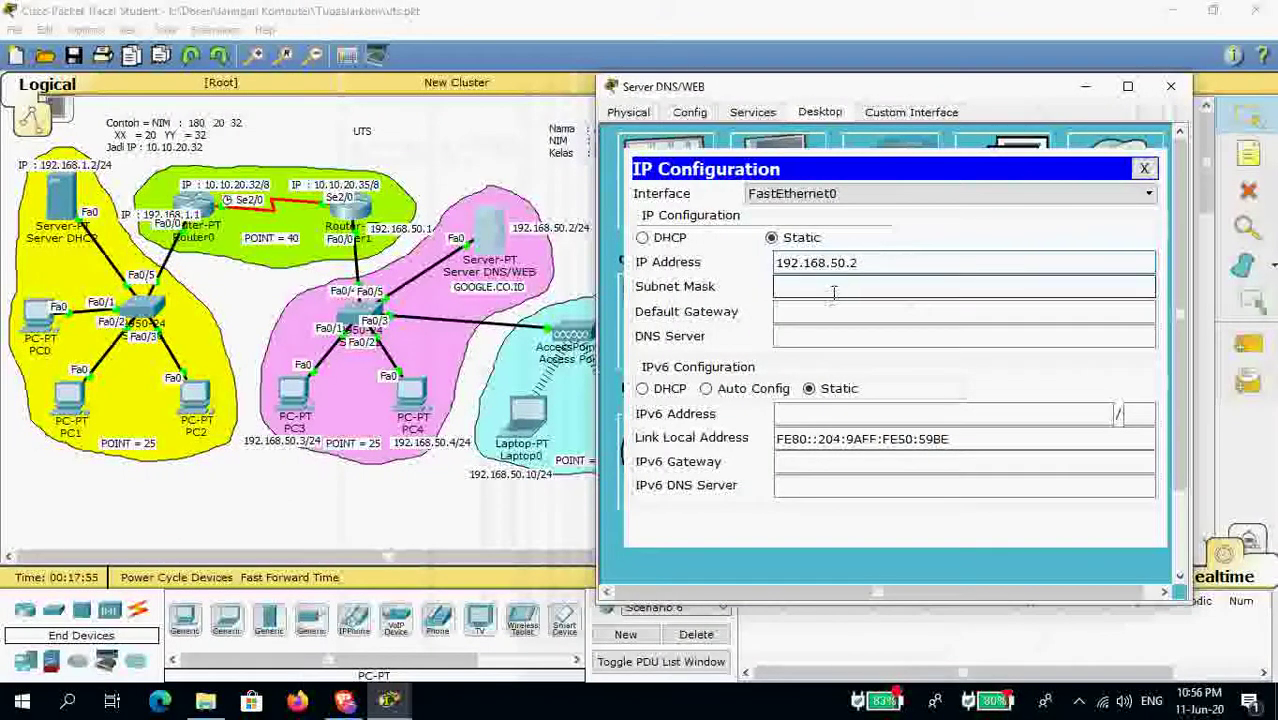
{"action": "left_click", "coordinate": [833, 289]}
Set the DNS/WEB server's default gateway to 192.168.50.1 and DNS server to 192.168.50.2, and close the IP configuration.
{"action": "left_click", "coordinate": [847, 313]}
{"action": "type", "text": "192.168.1.2"}
{"action": "key", "text": "shift+Left"}
{"action": "key", "text": "shift+Left"}
{"action": "key", "text": "shift+Left"}
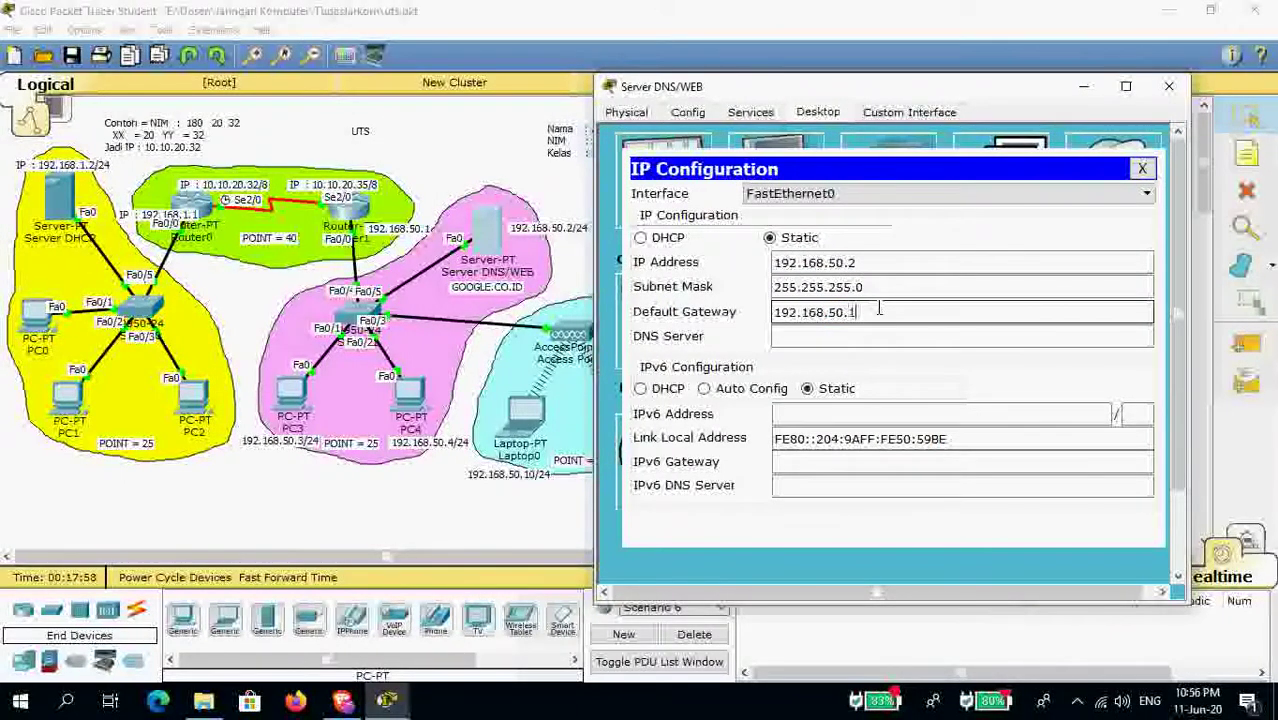
{"action": "left_click", "coordinate": [861, 338]}
{"action": "type", "text": "192.168.1.2"}
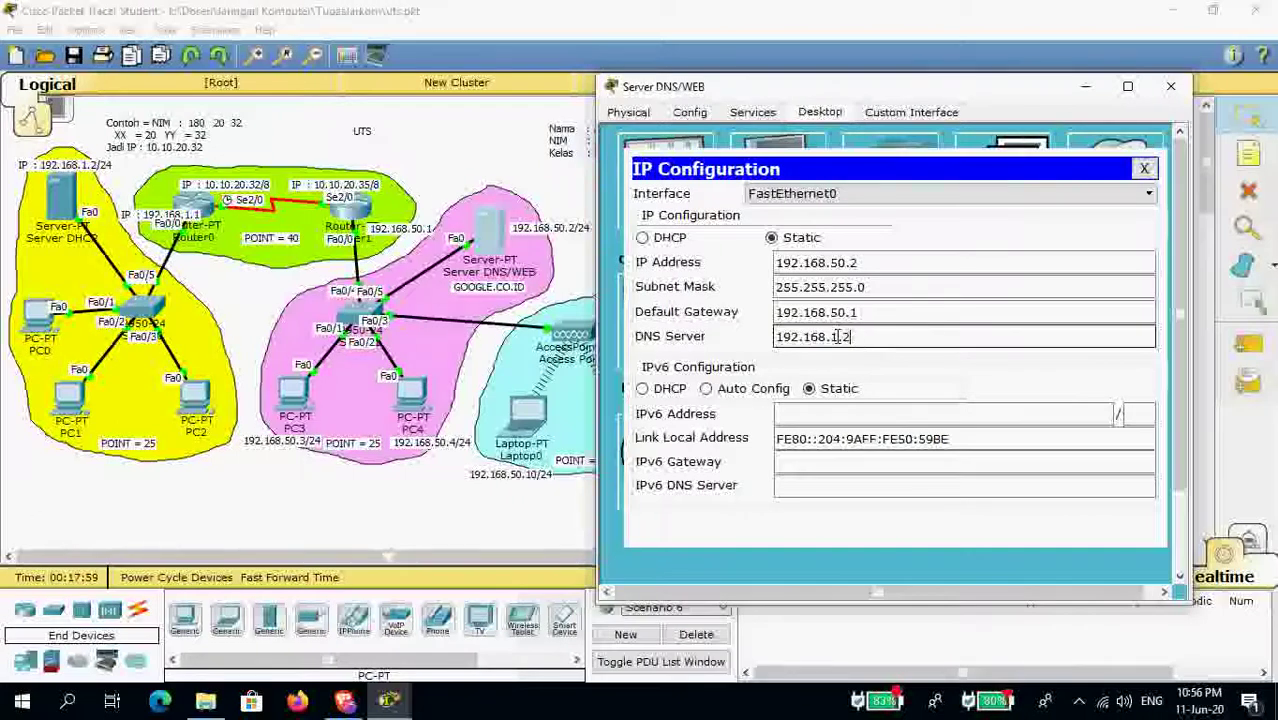
{"action": "key", "text": "shift+Left"}
{"action": "key", "text": "shift+Left"}
{"action": "key", "text": "shift+Left"}
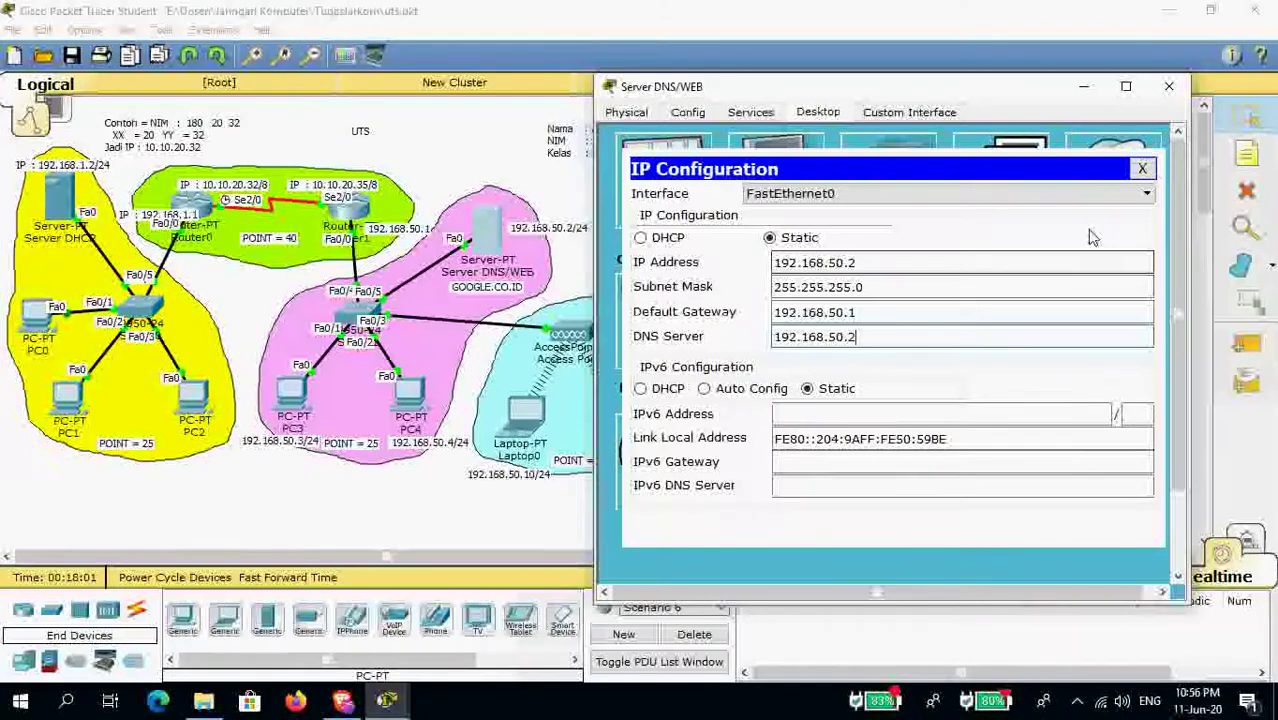
{"action": "left_click", "coordinate": [1143, 170]}
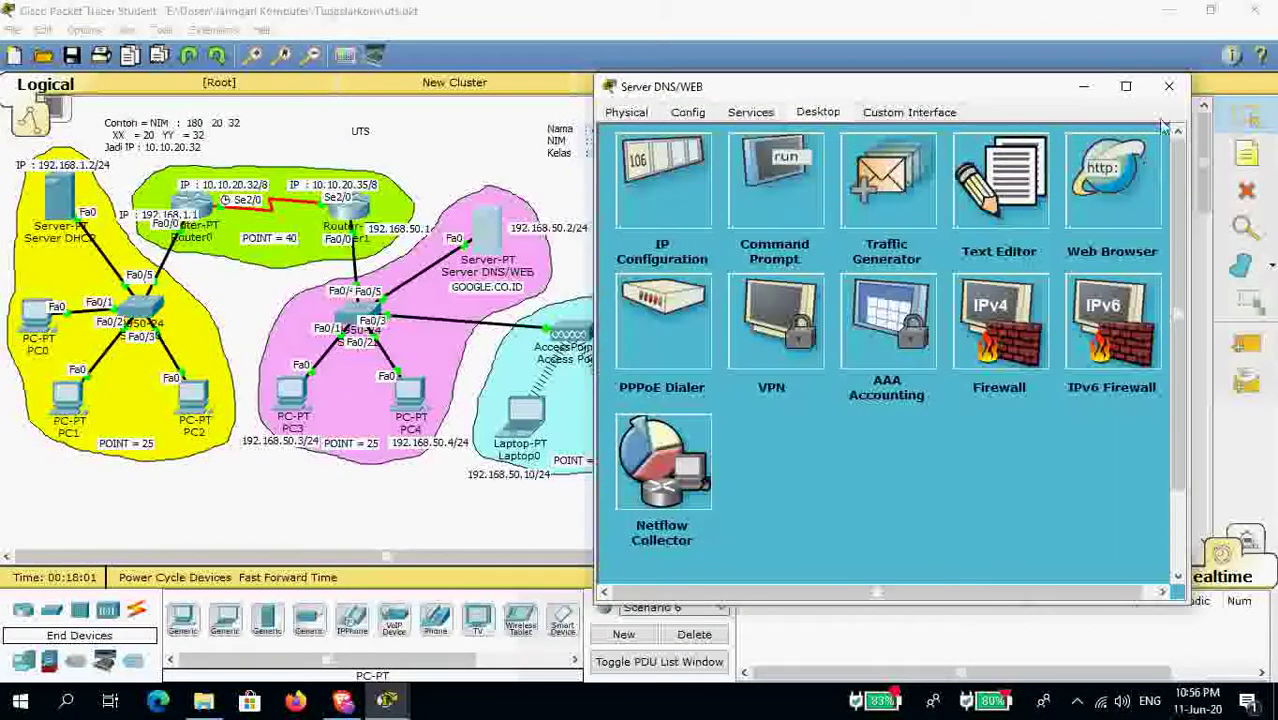
In the server's HTTP file index.html, replace "Cisco Packet Tracer" in the welcome text with "Google Indonesia" and save the file.
{"action": "left_click", "coordinate": [742, 116]}
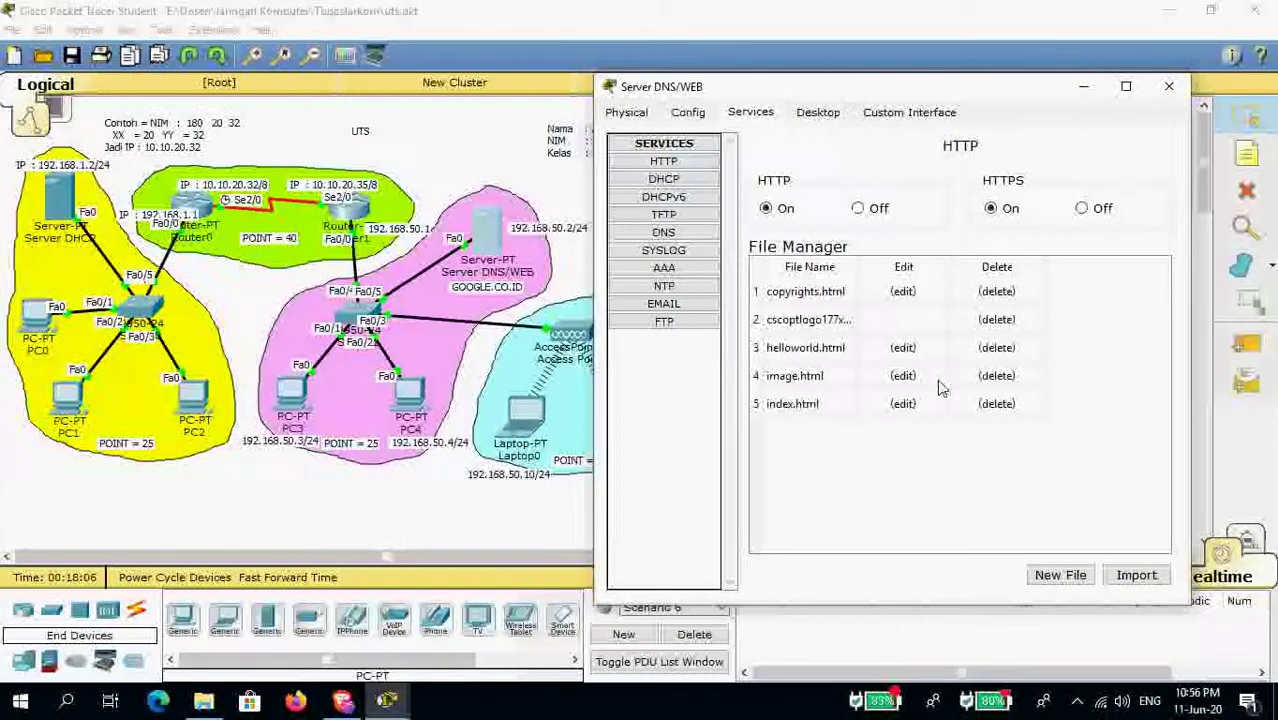
{"action": "left_click", "coordinate": [904, 403]}
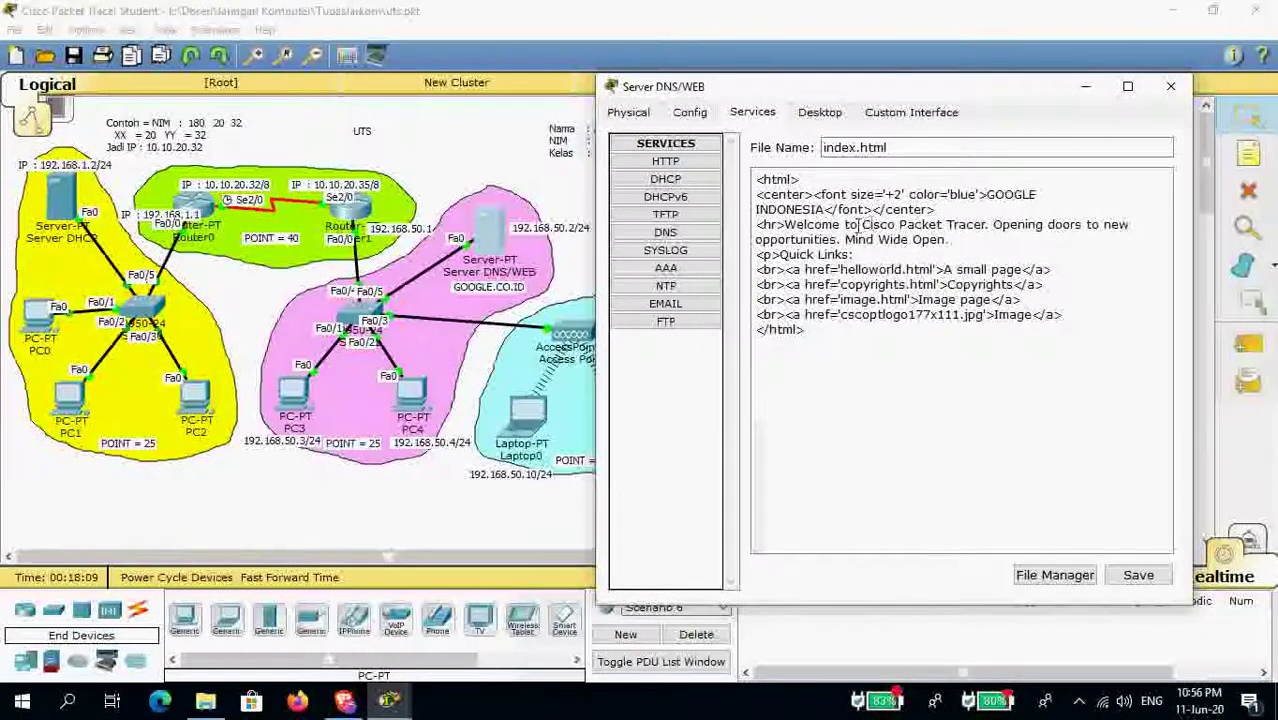
{"action": "left_click_drag", "start_coordinate": [861, 225], "coordinate": [970, 226]}
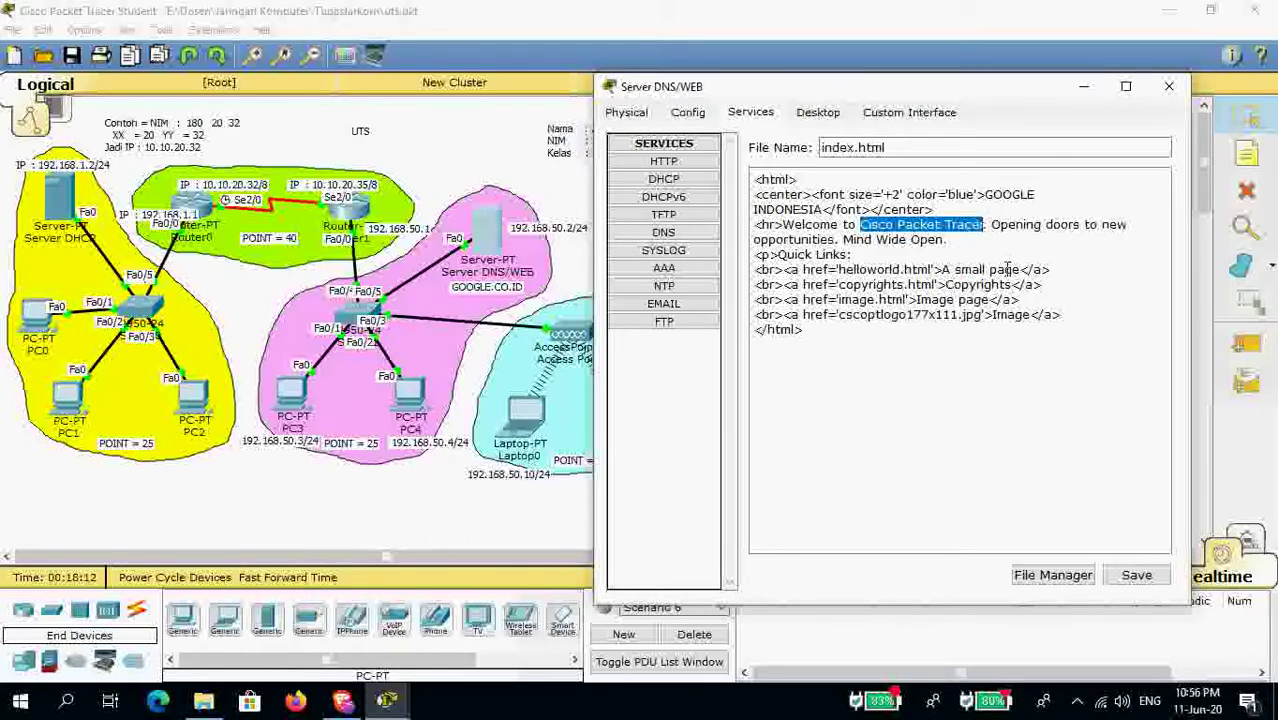
{"action": "type", "text": "Google "}
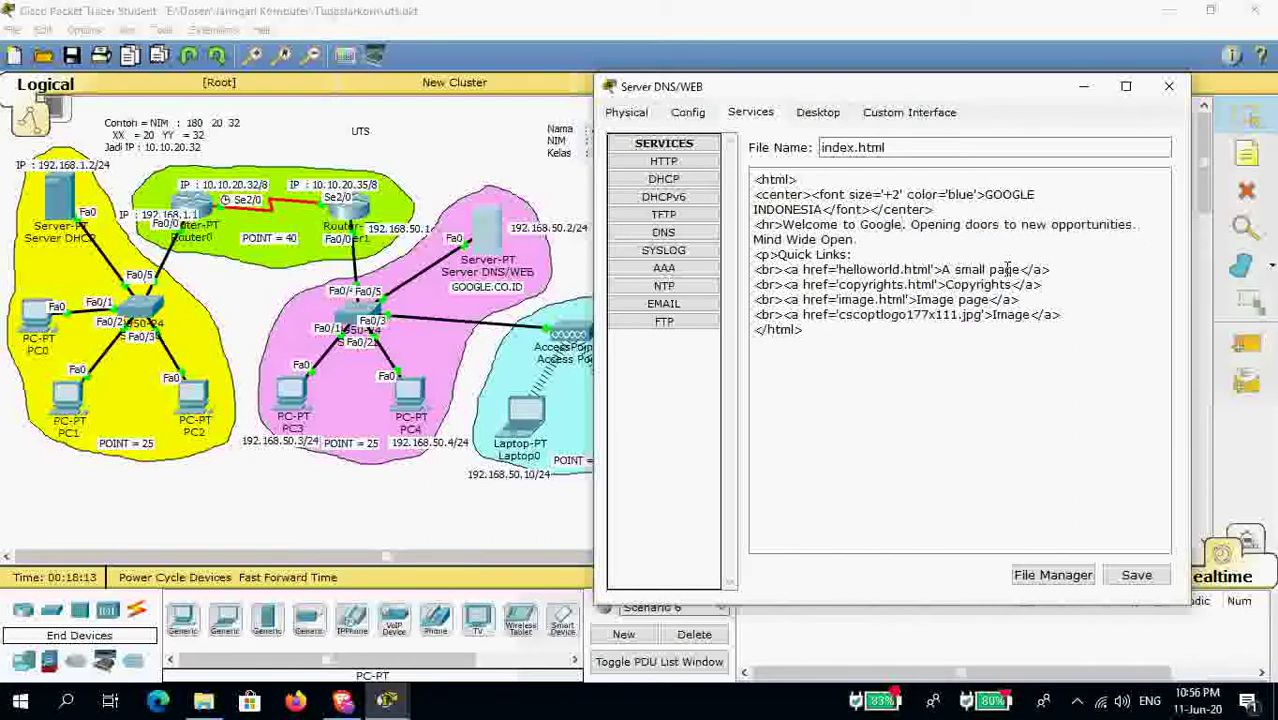
{"action": "type", "text": "Indones"}
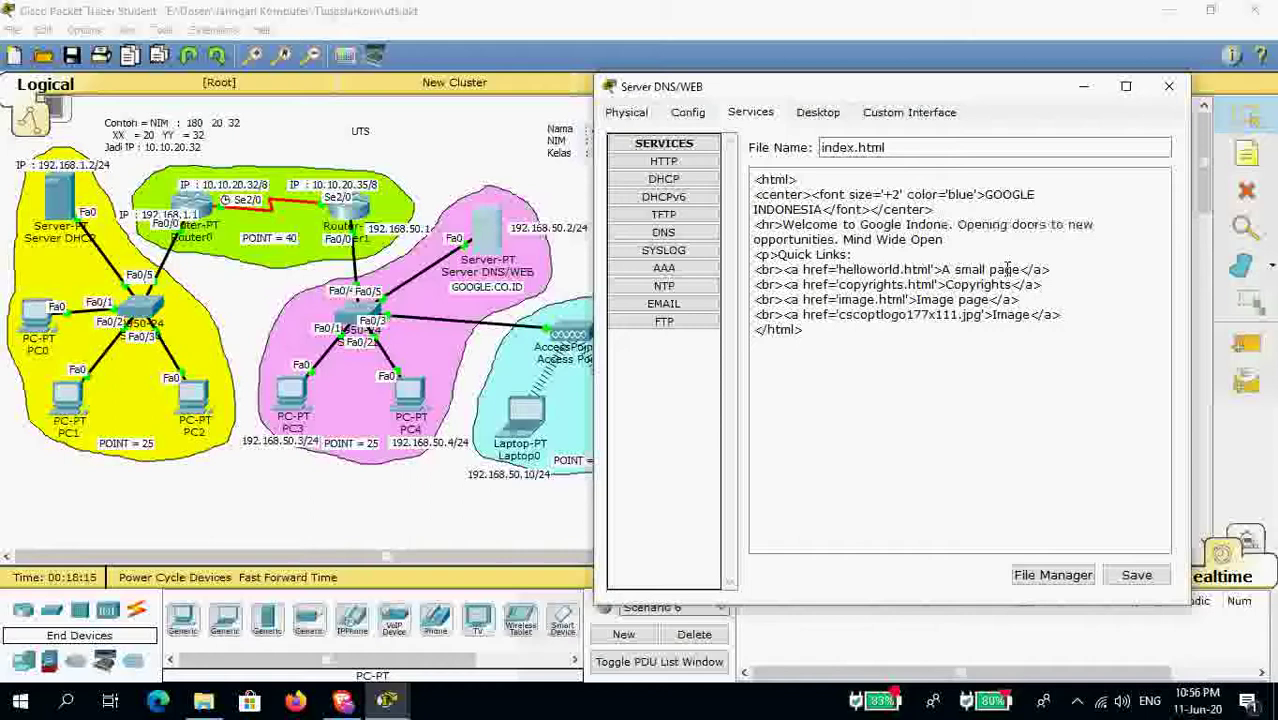
{"action": "type", "text": "ia"}
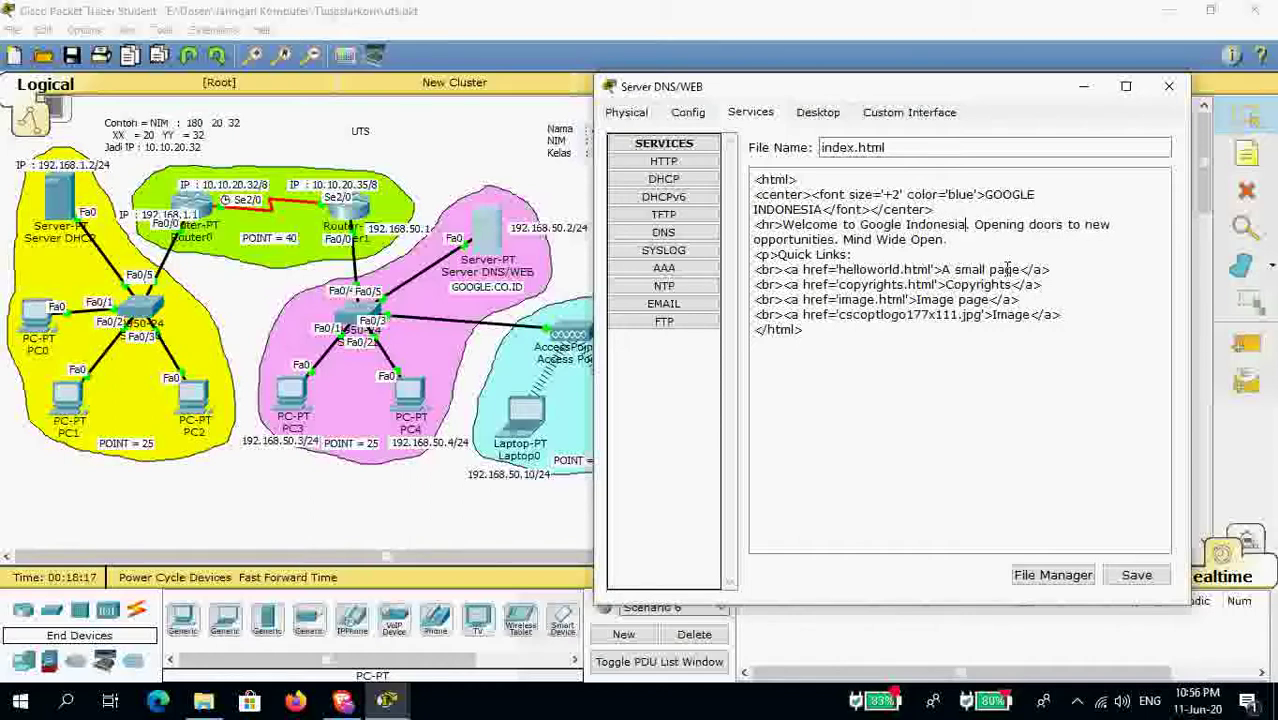
{"action": "left_click", "coordinate": [1136, 575]}
{"action": "left_click", "coordinate": [933, 368]}
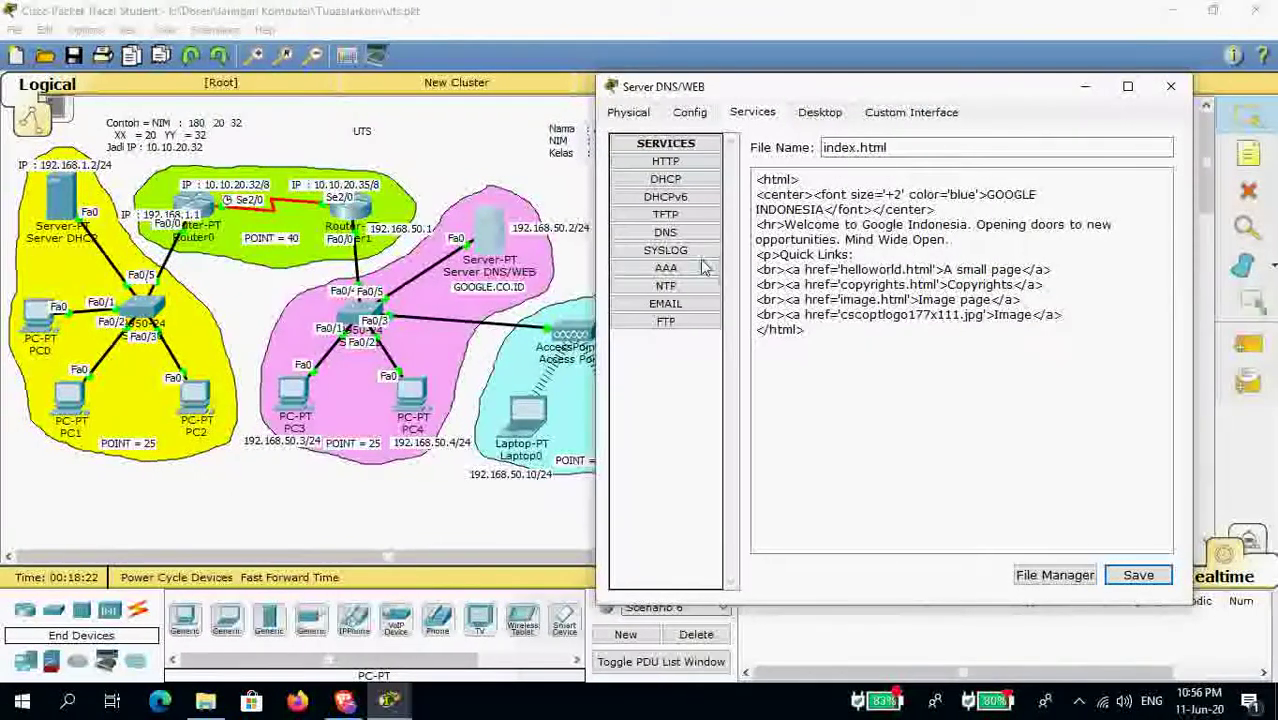
Turn on the server's DNS service, add an A record mapping google.co.id to 192.168.50.2, and close the server's window.
{"action": "left_click", "coordinate": [680, 233]}
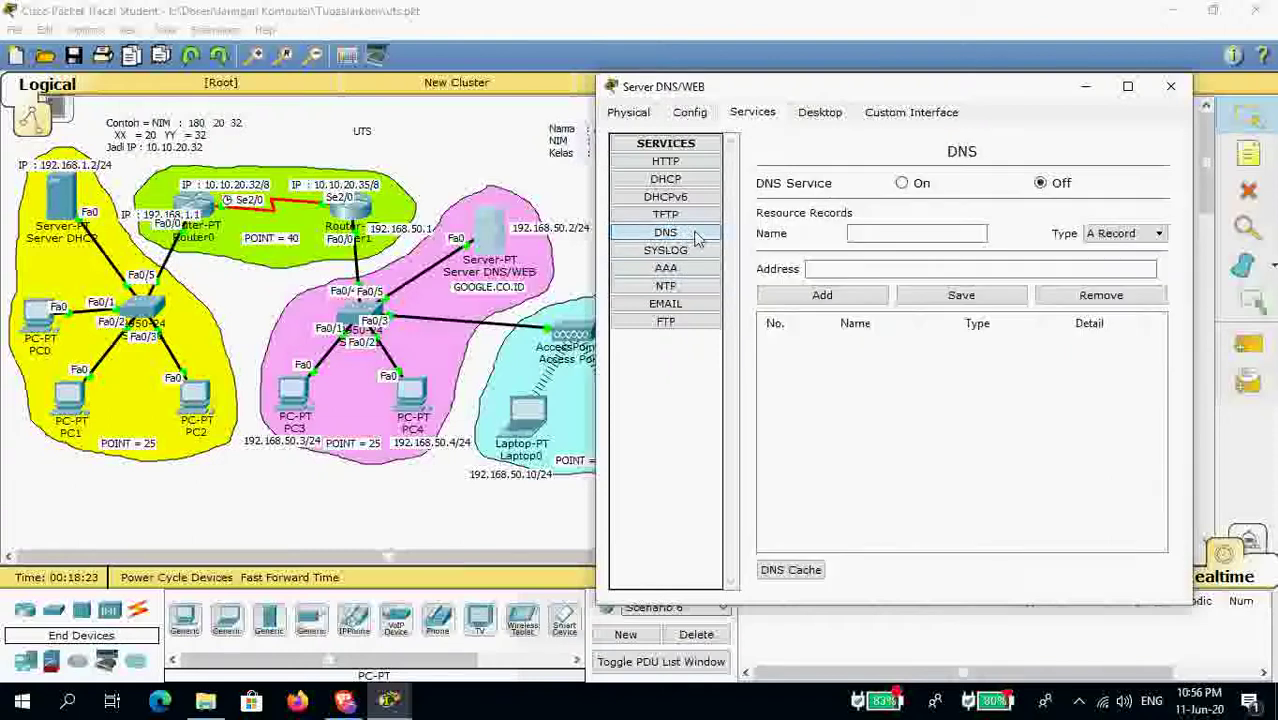
{"action": "left_click", "coordinate": [916, 186]}
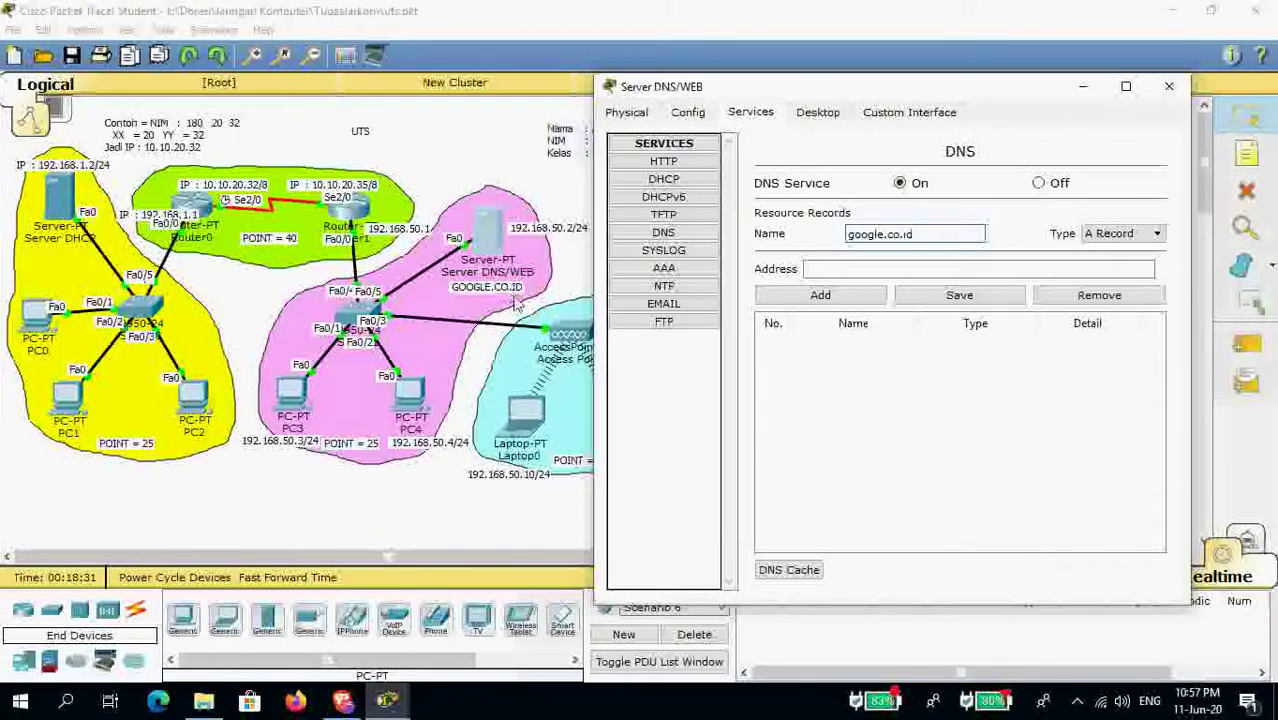
{"action": "left_click", "coordinate": [884, 269]}
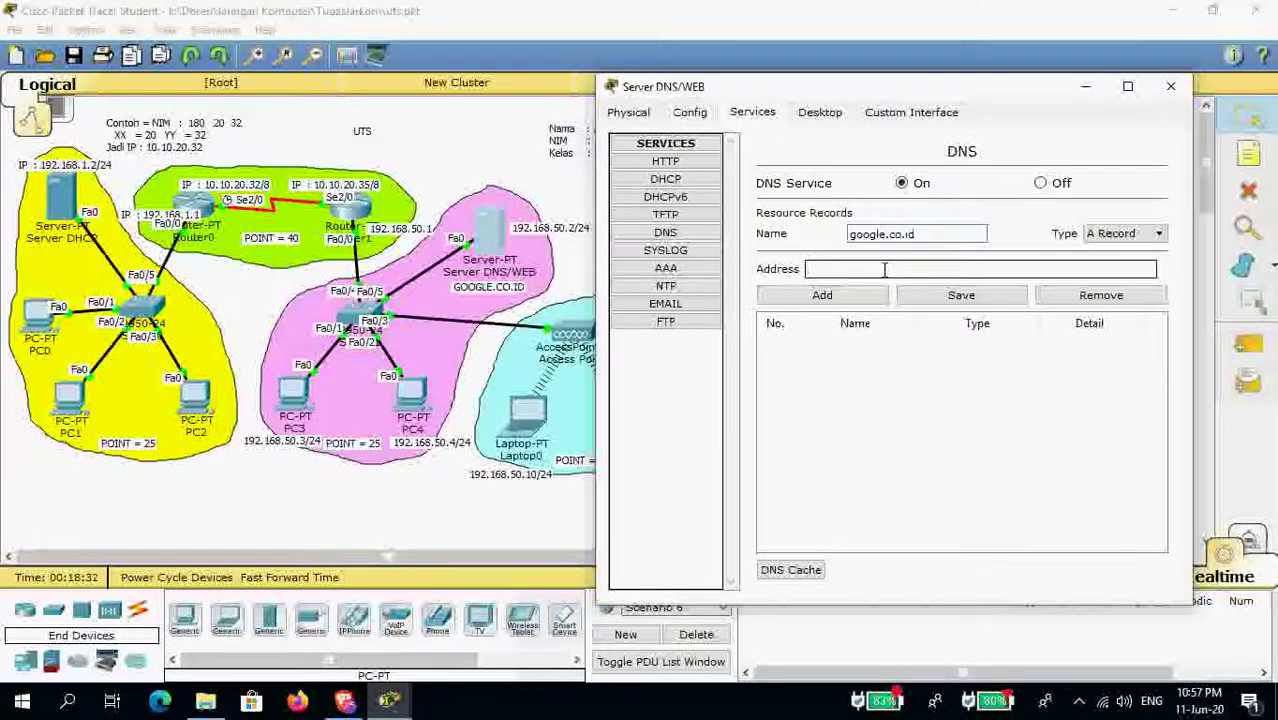
{"action": "type", "text": "192.168.1.2"}
{"action": "left_click_drag", "start_coordinate": [856, 271], "coordinate": [898, 270]}
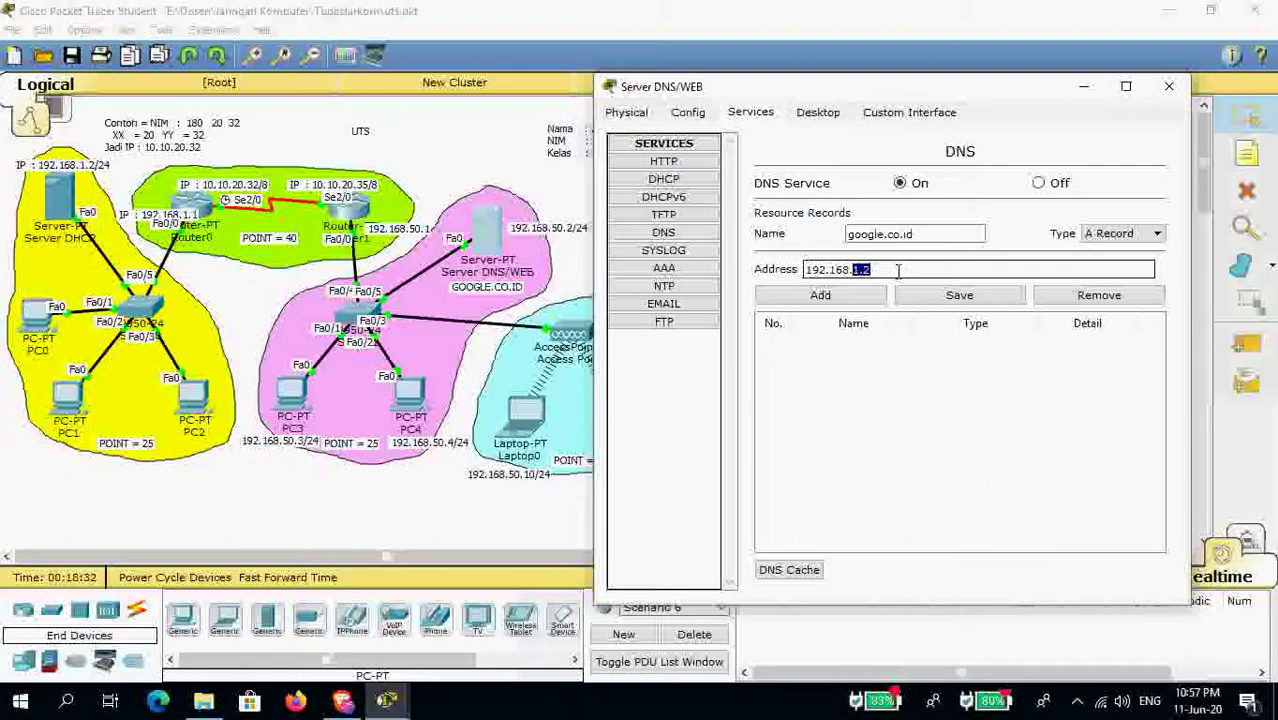
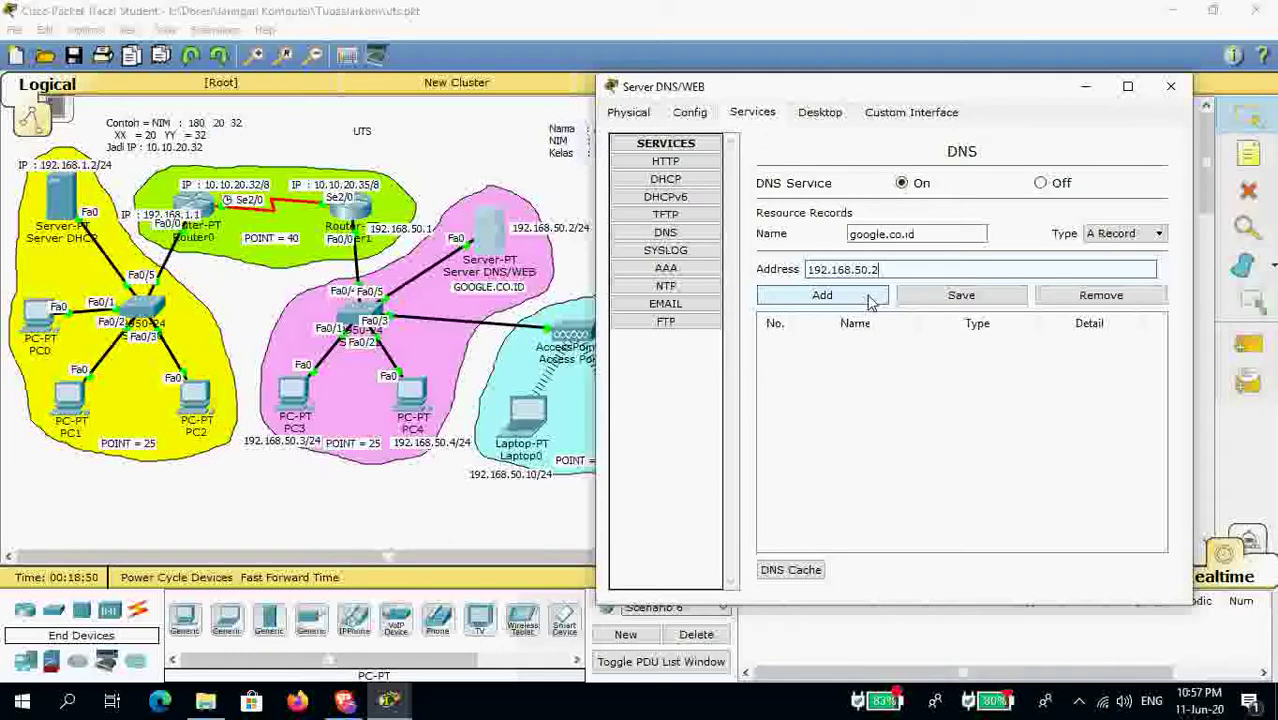
{"action": "left_click", "coordinate": [868, 298]}
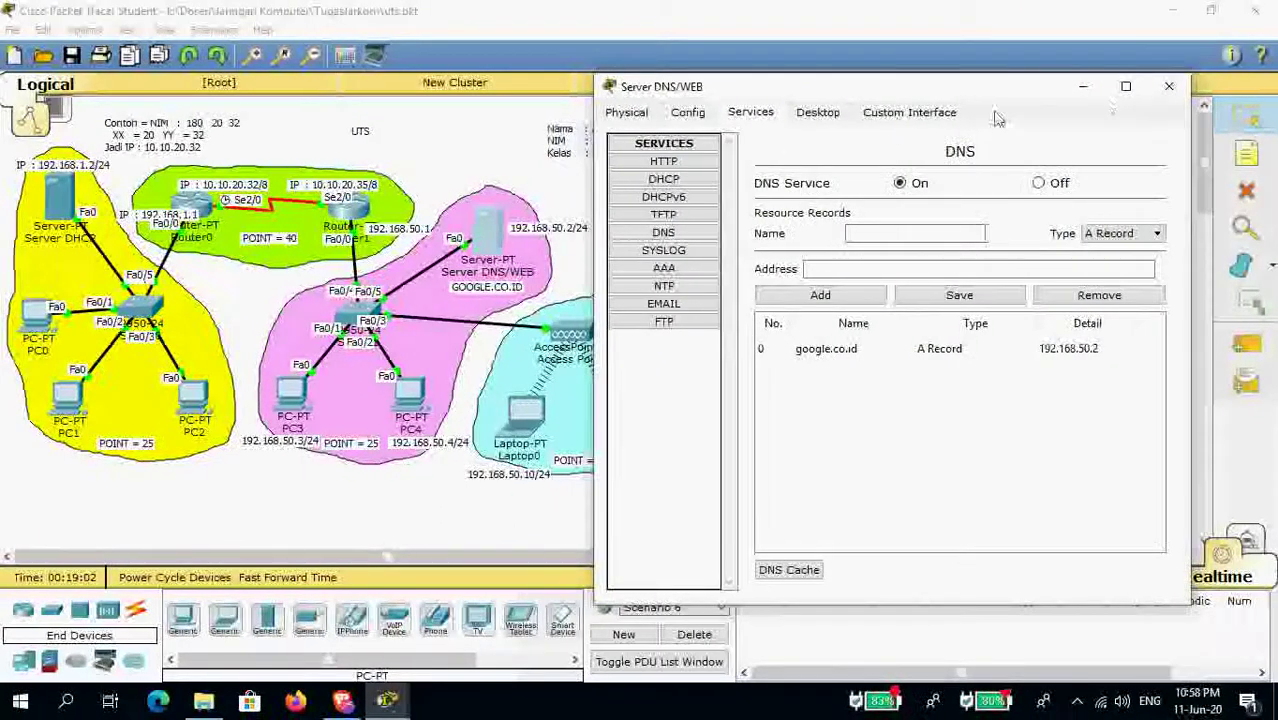
{"action": "left_click", "coordinate": [1170, 89]}
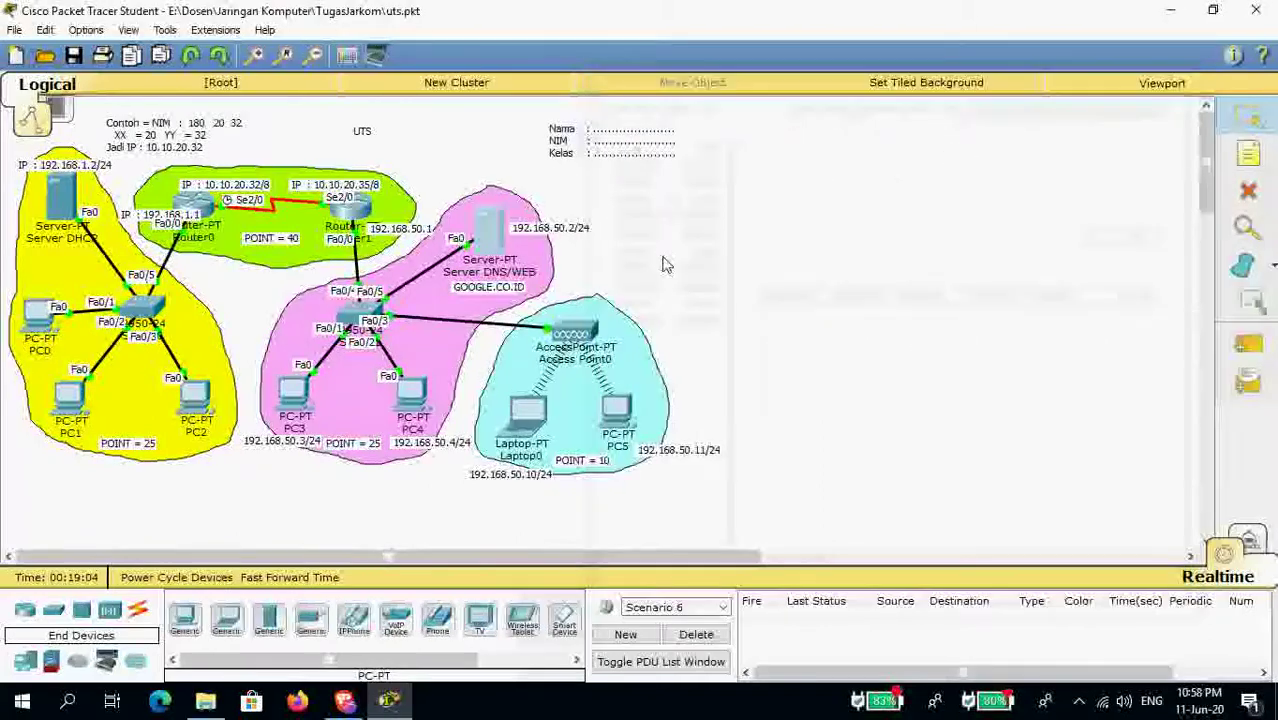
Send simple PDUs from the DNS/WEB server to PC4 and from PC5 to the DNS/WEB server, and start a new scenario.
{"action": "left_click", "coordinate": [1245, 343]}
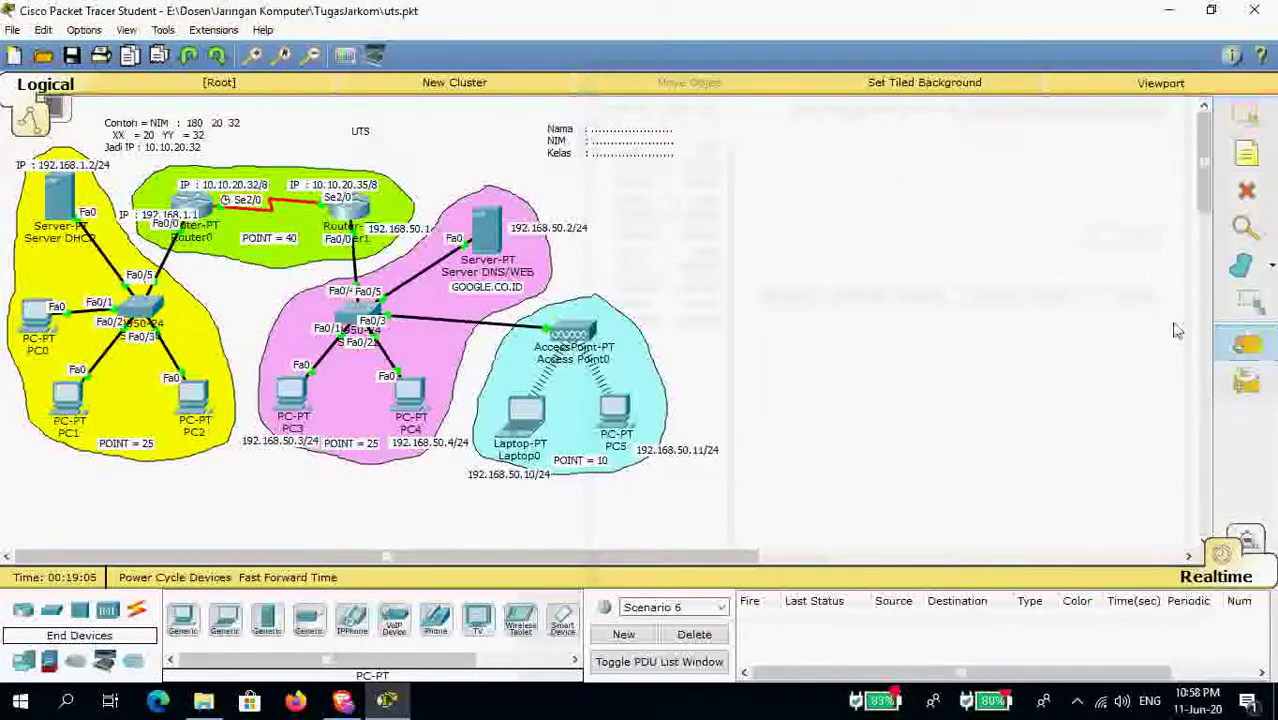
{"action": "left_click", "coordinate": [487, 232]}
{"action": "left_click", "coordinate": [410, 393]}
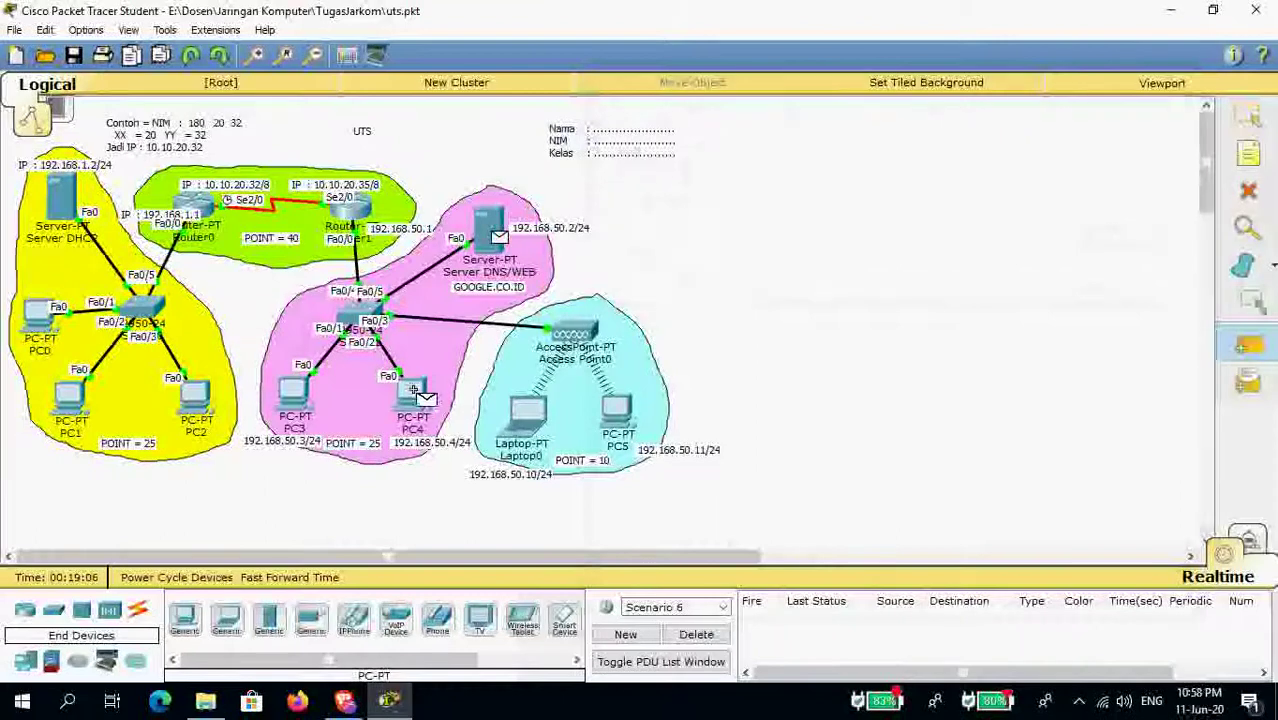
{"action": "left_click", "coordinate": [1245, 343]}
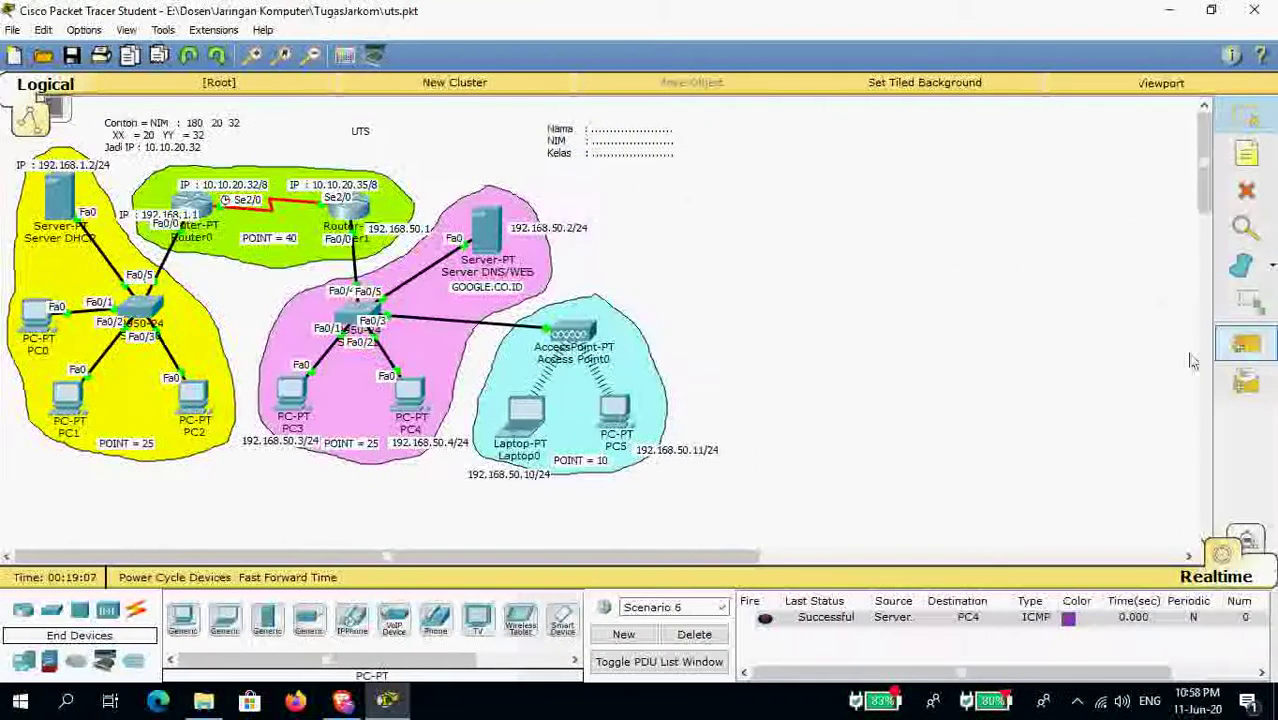
{"action": "left_click", "coordinate": [616, 410]}
{"action": "left_click", "coordinate": [488, 230]}
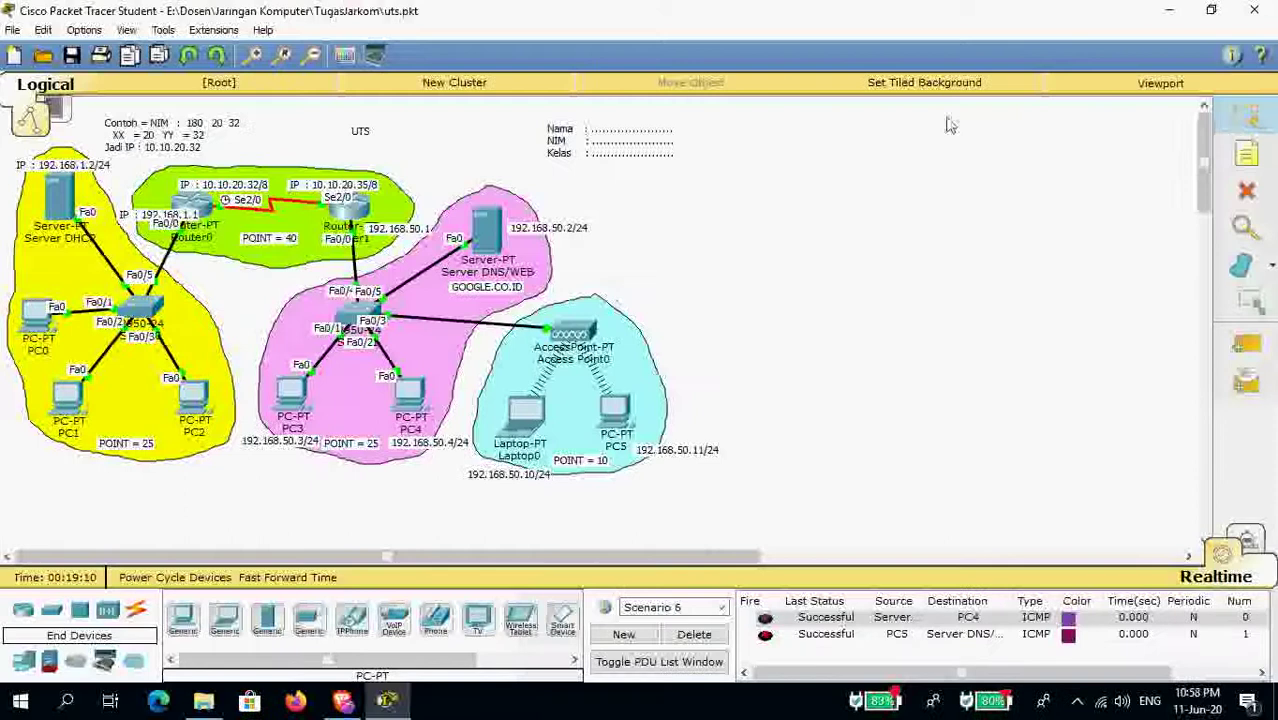
{"action": "left_click", "coordinate": [625, 634]}
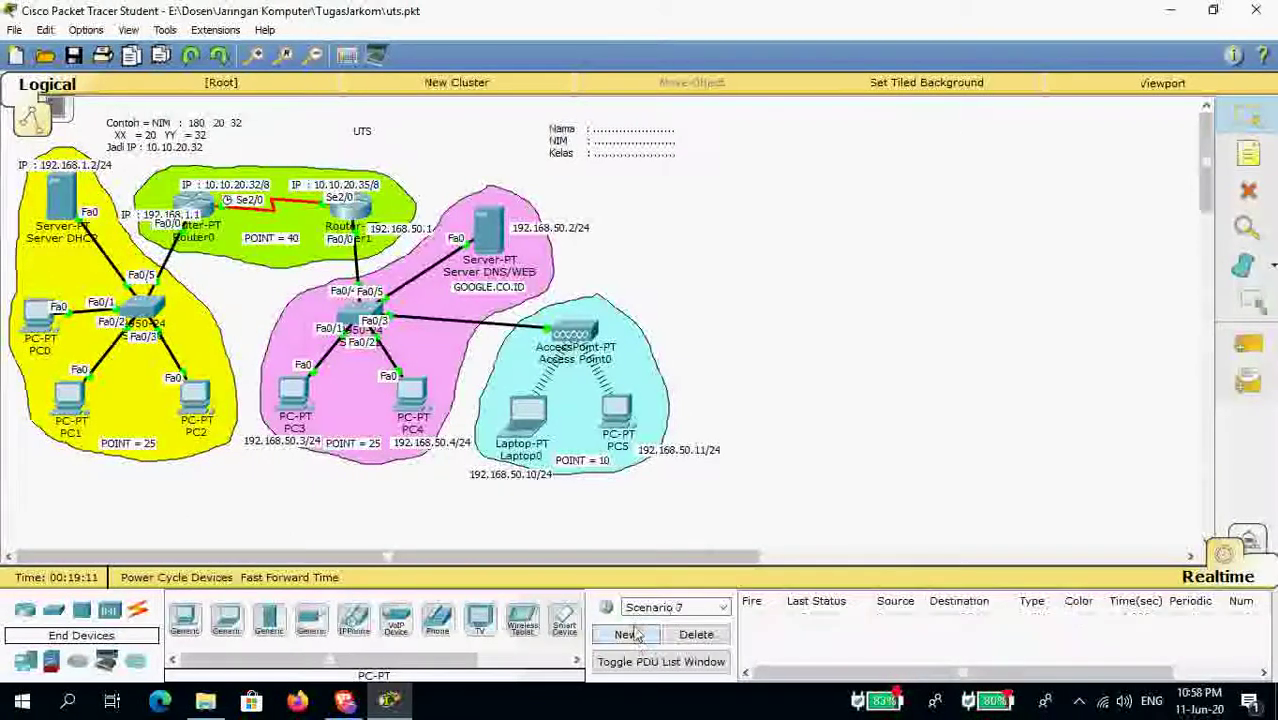
Open google.co.id in PC4's web browser to test the web page, and close PC4's window.
{"action": "left_click", "coordinate": [405, 398]}
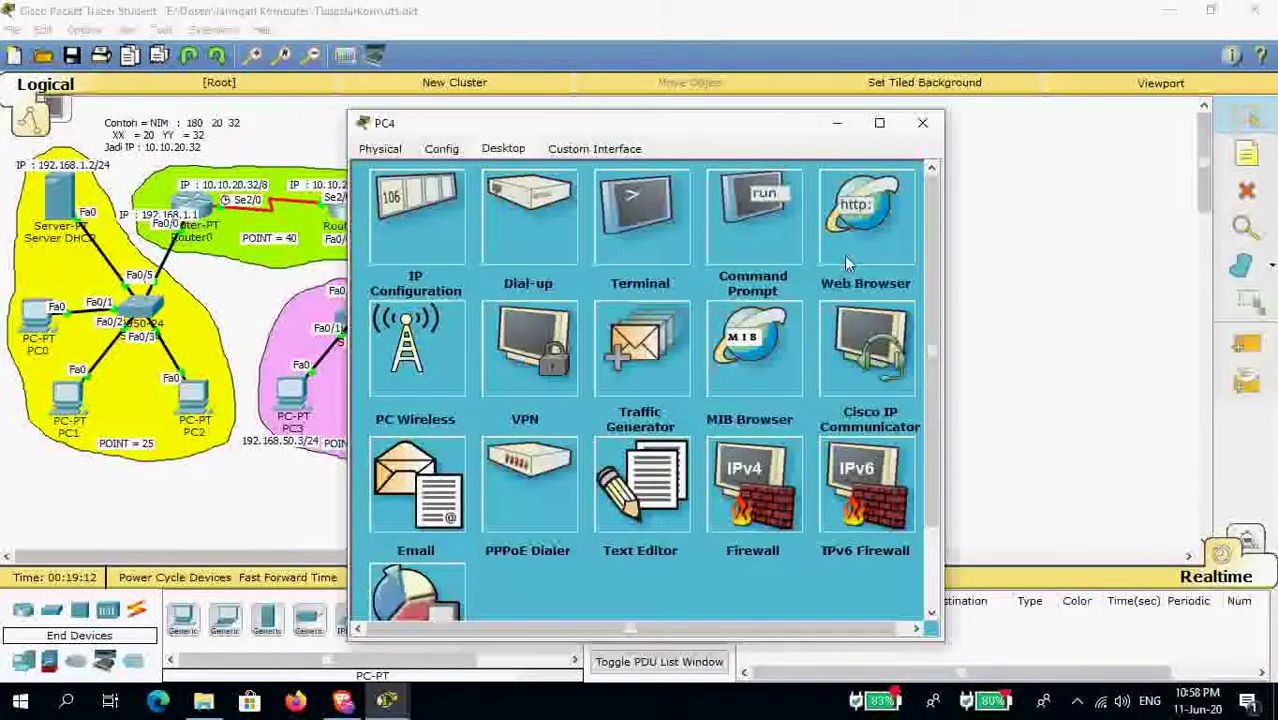
{"action": "left_click", "coordinate": [860, 238]}
{"action": "left_click", "coordinate": [565, 228]}
{"action": "type", "text": "g"}
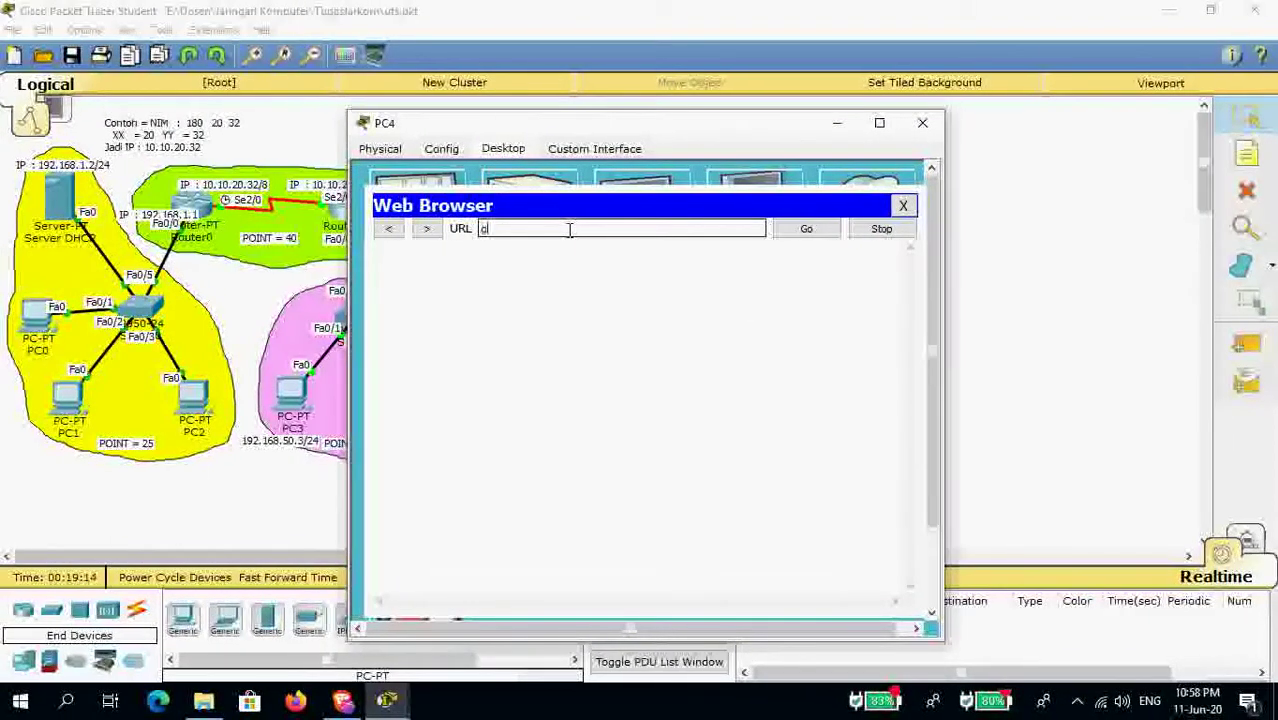
{"action": "type", "text": "oogle.co.id"}
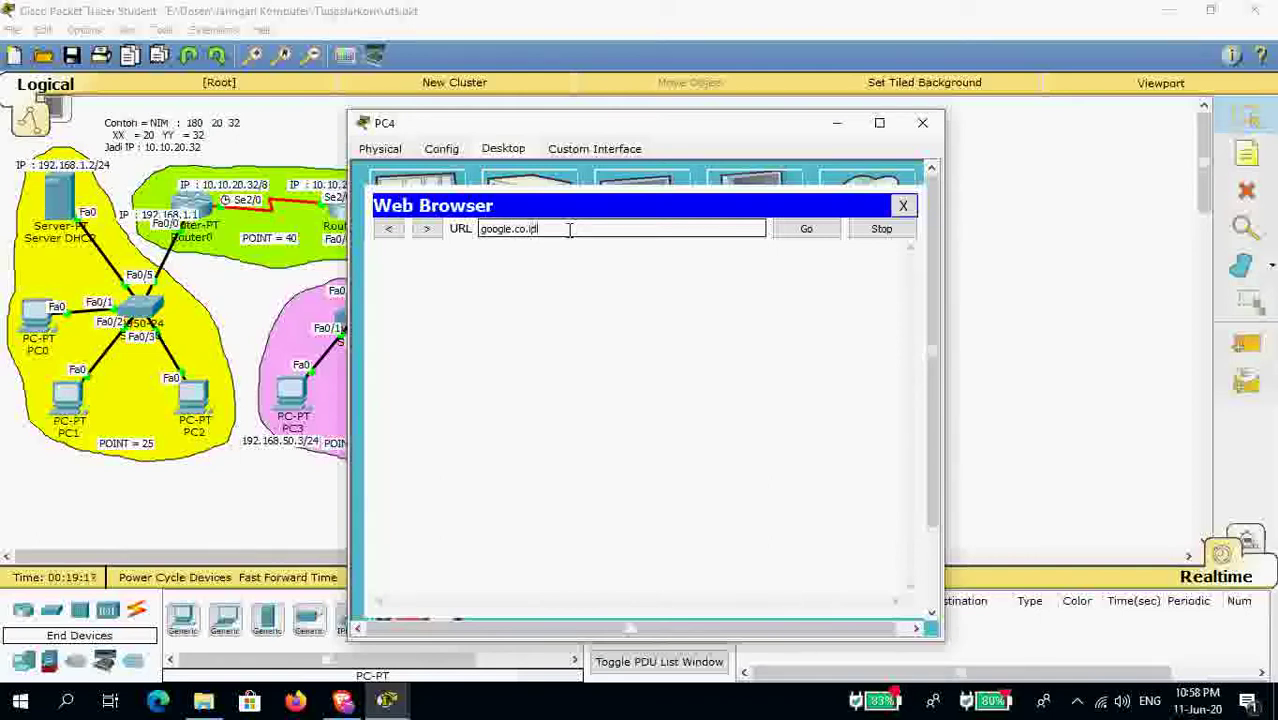
{"action": "key", "text": "Return"}
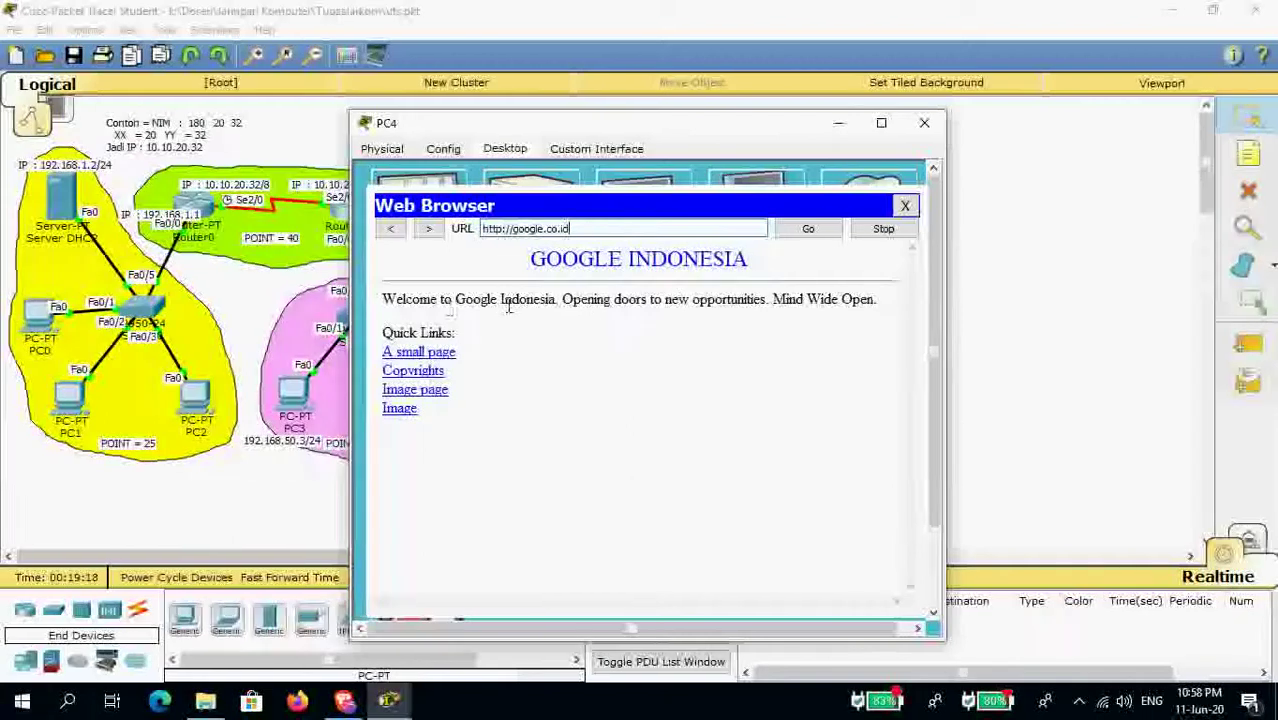
{"action": "left_click_drag", "start_coordinate": [673, 125], "coordinate": [940, 123]}
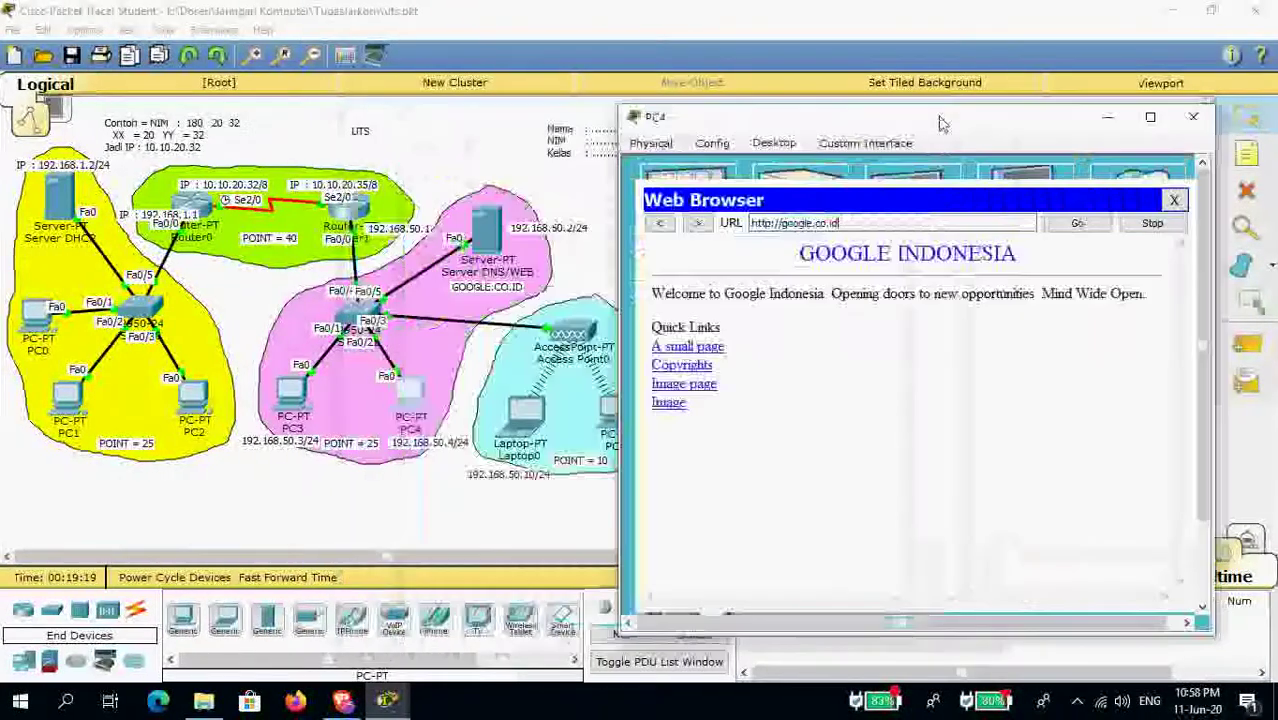
{"action": "left_click", "coordinate": [1195, 120]}
Load google.co.id in the web browser of Laptop0 to check the site over wireless, and close the laptop's window.
{"action": "left_click", "coordinate": [530, 420]}
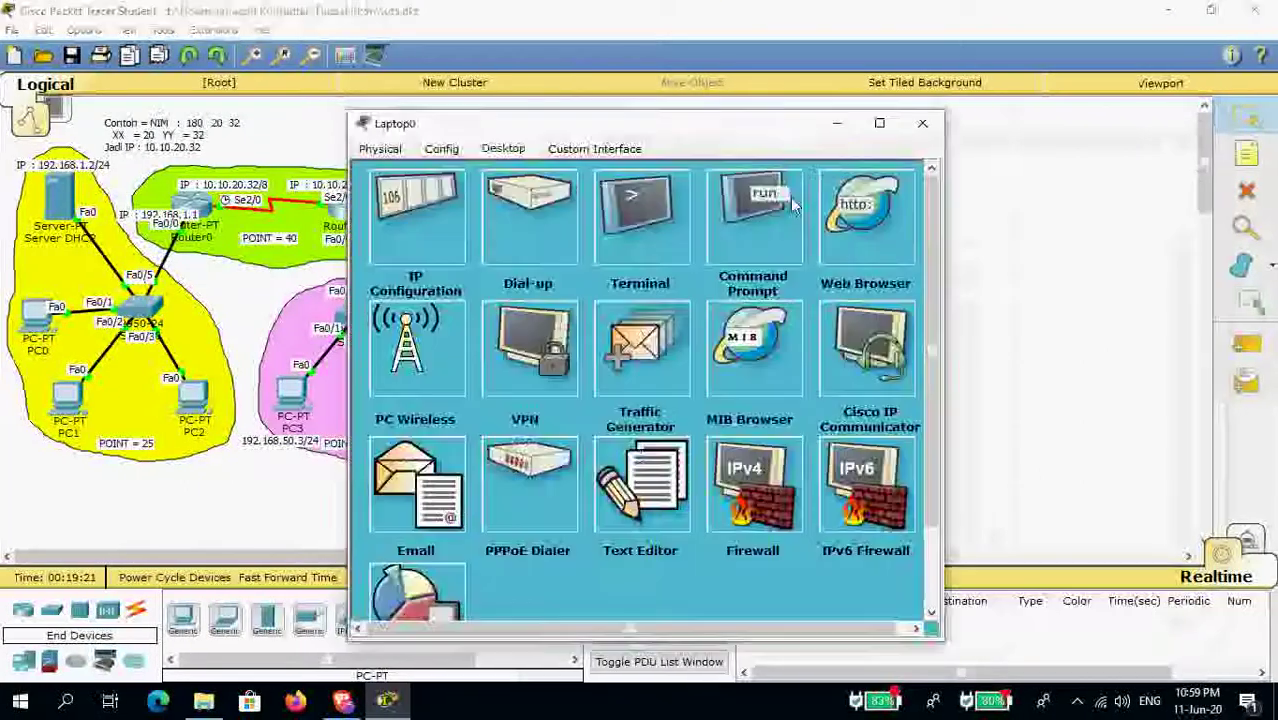
{"action": "left_click", "coordinate": [858, 232]}
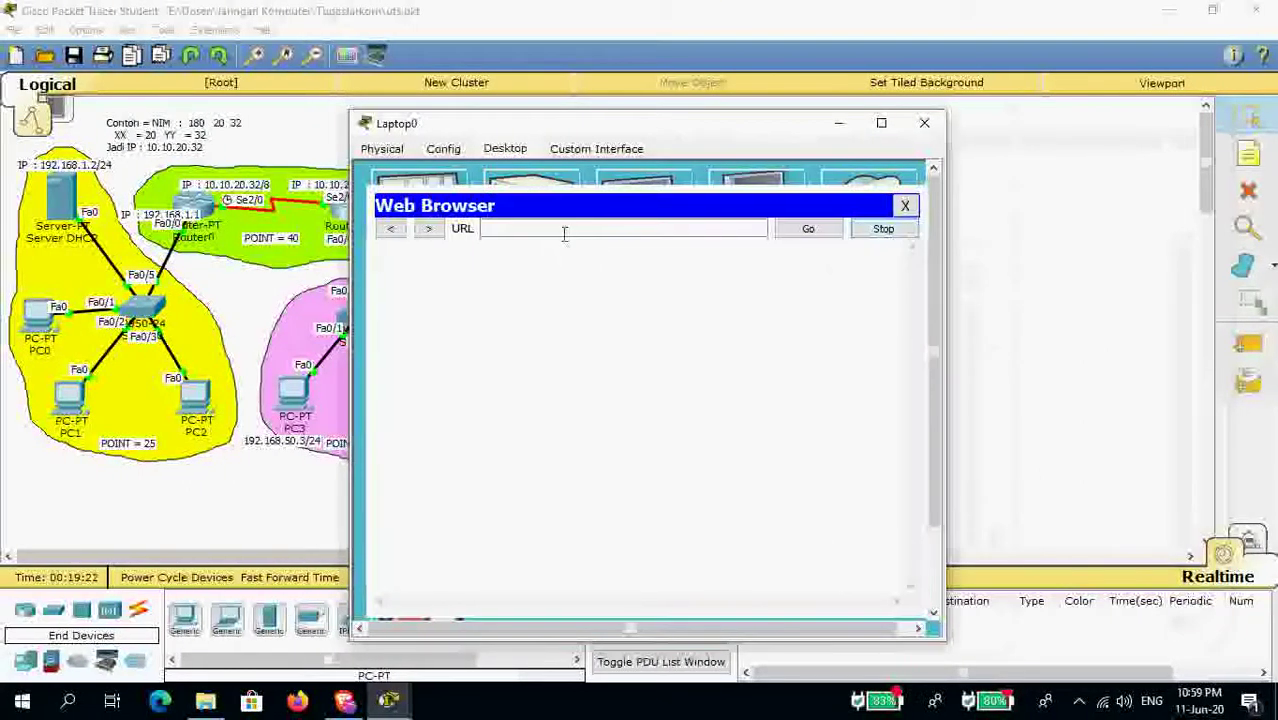
{"action": "left_click", "coordinate": [563, 230]}
{"action": "type", "text": "google"}
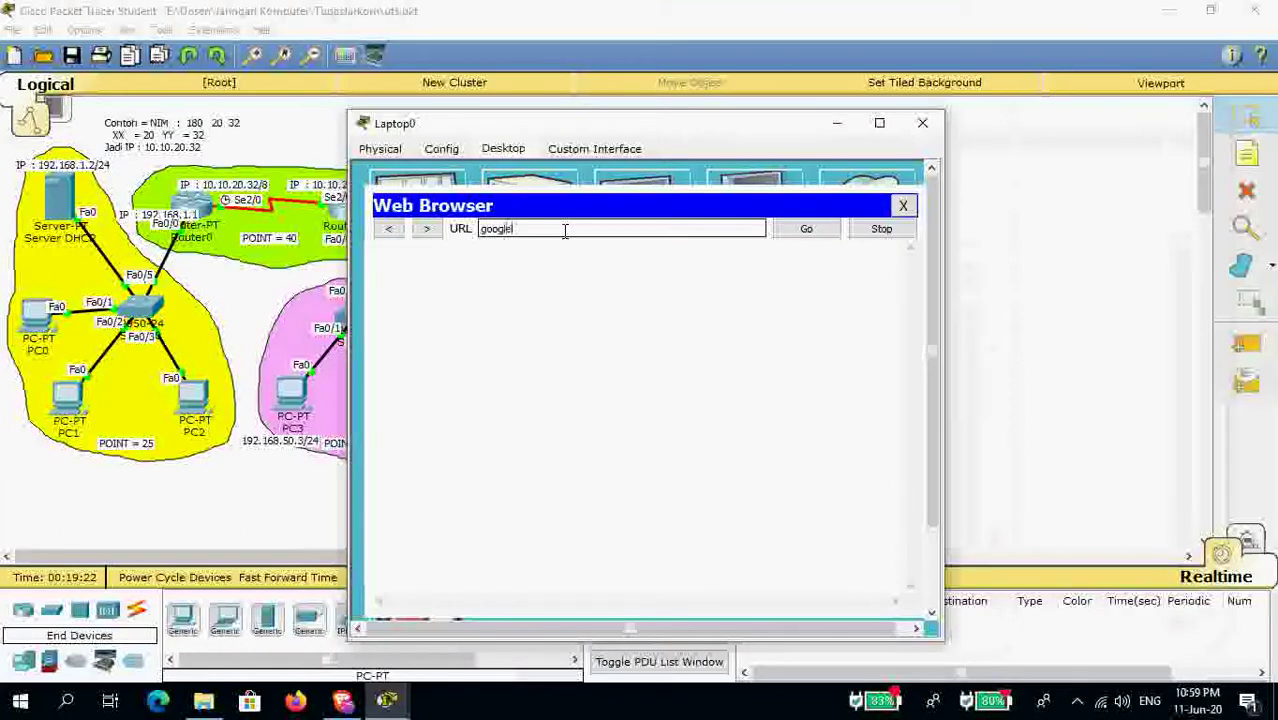
{"action": "type", "text": ".co.i"}
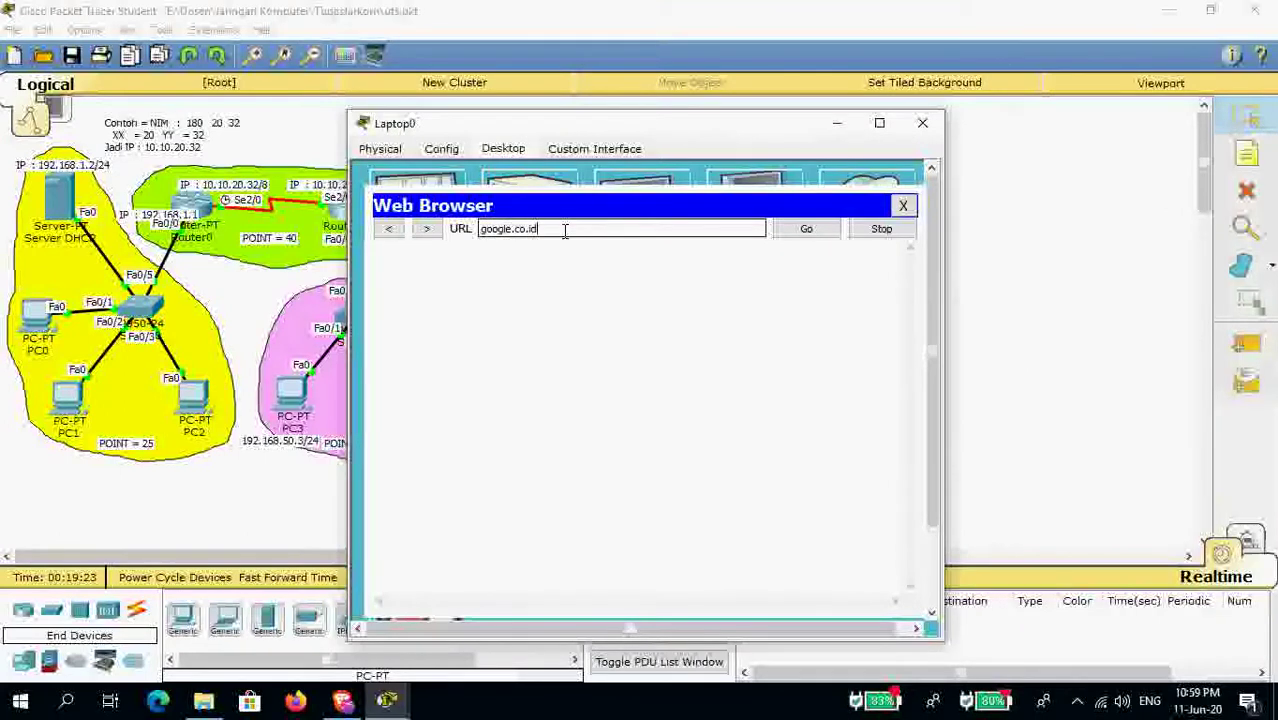
{"action": "type", "text": "d"}
{"action": "key", "text": "Return"}
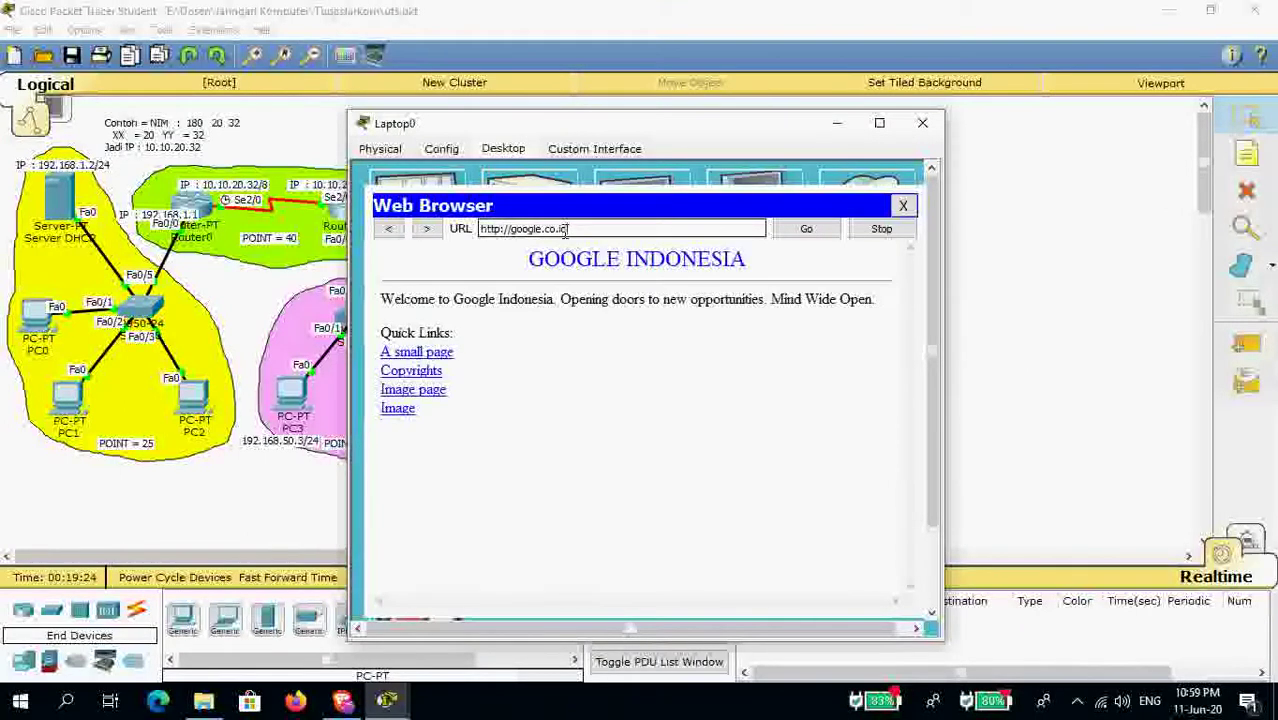
{"action": "left_click", "coordinate": [907, 209]}
{"action": "left_click", "coordinate": [922, 123]}
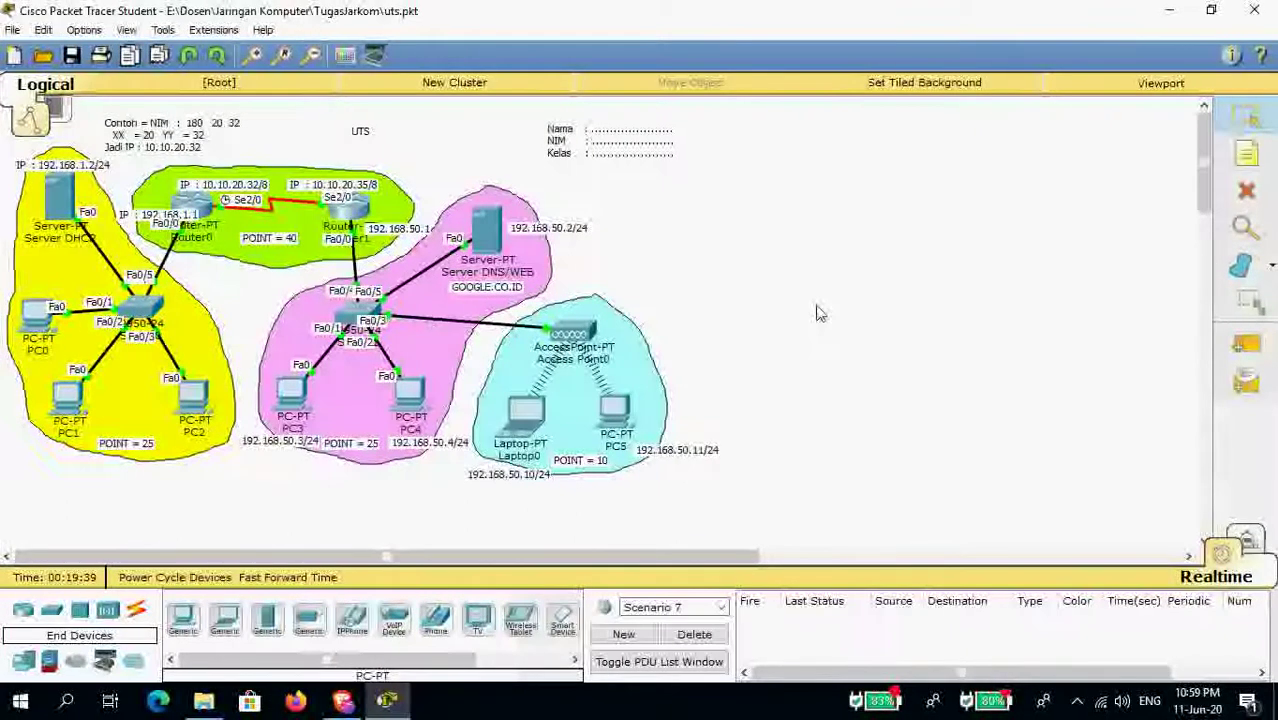
Send simple PDUs from PC4 to Router1 and from PC4 to PC2 in the DHCP network.
{"action": "left_click", "coordinate": [1246, 344]}
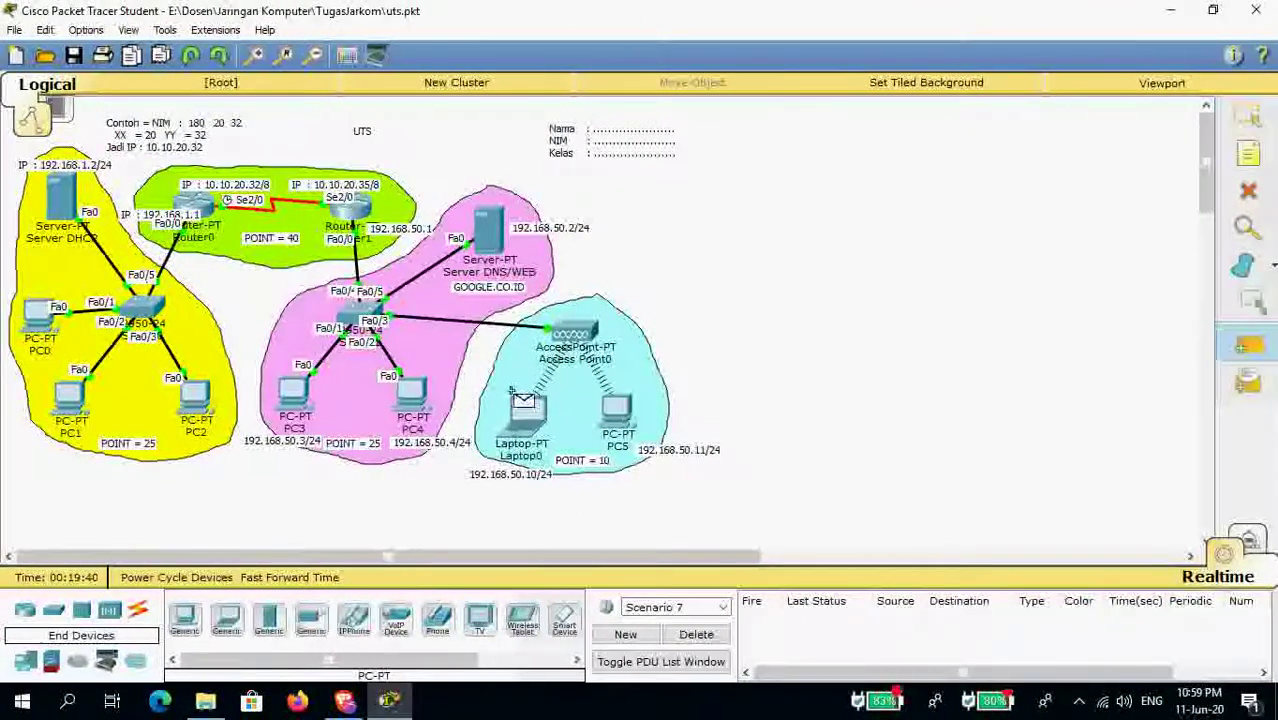
{"action": "left_click", "coordinate": [409, 394]}
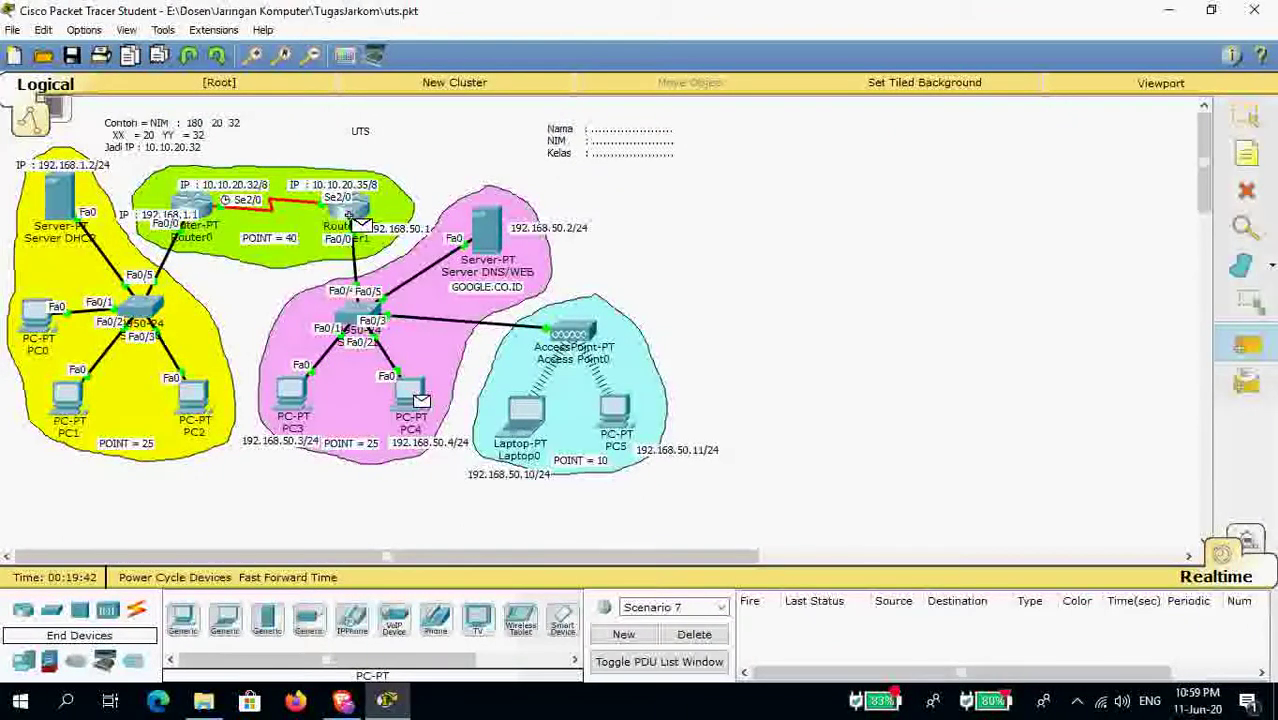
{"action": "left_click", "coordinate": [350, 216]}
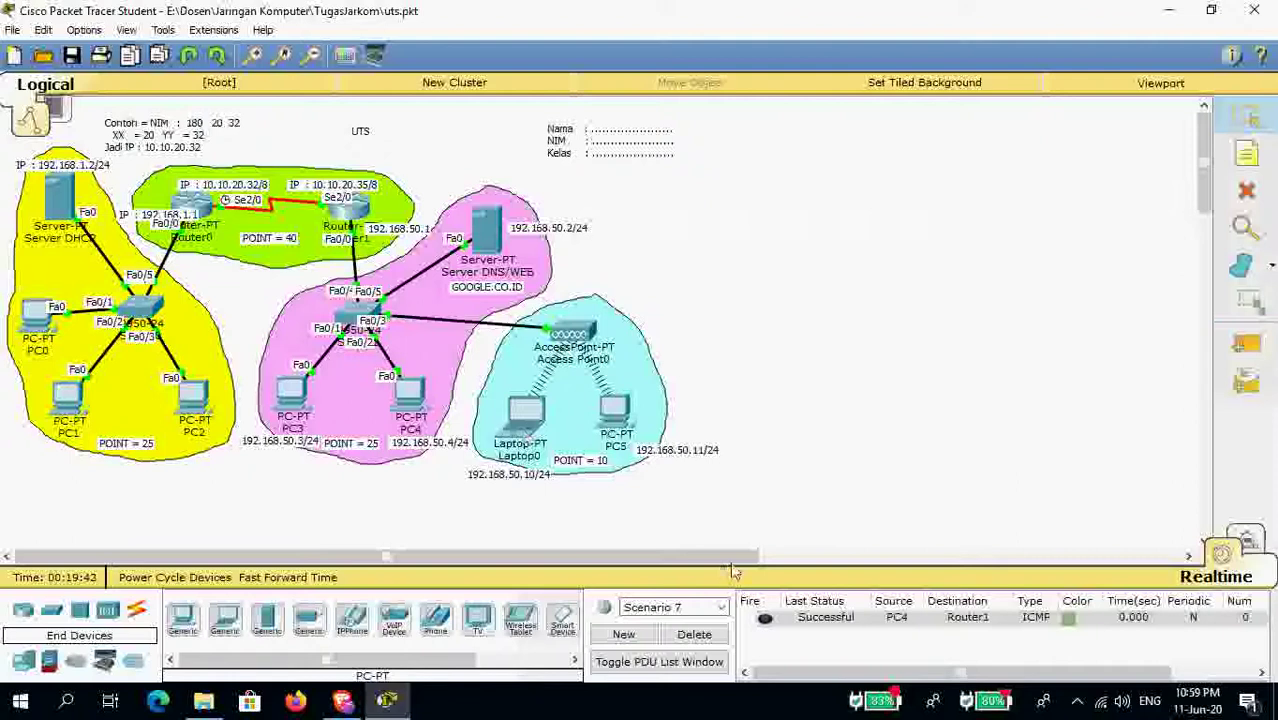
{"action": "left_click", "coordinate": [1245, 344]}
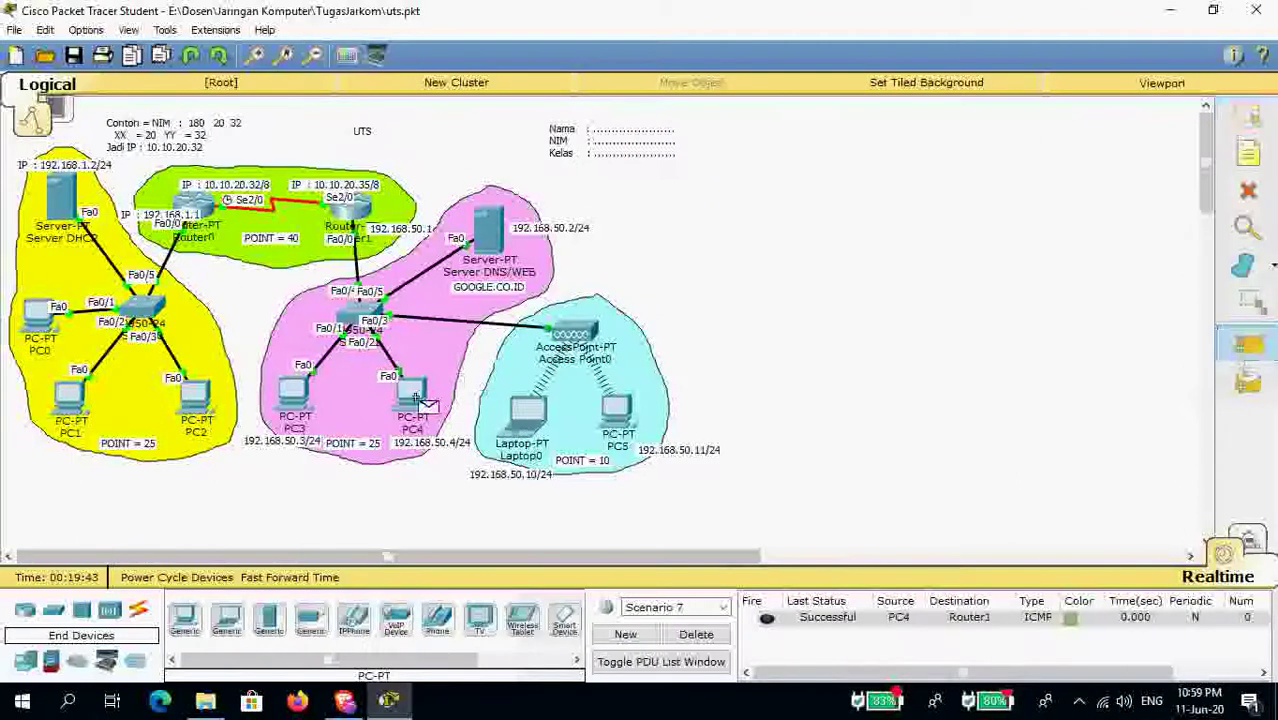
{"action": "left_click", "coordinate": [200, 393]}
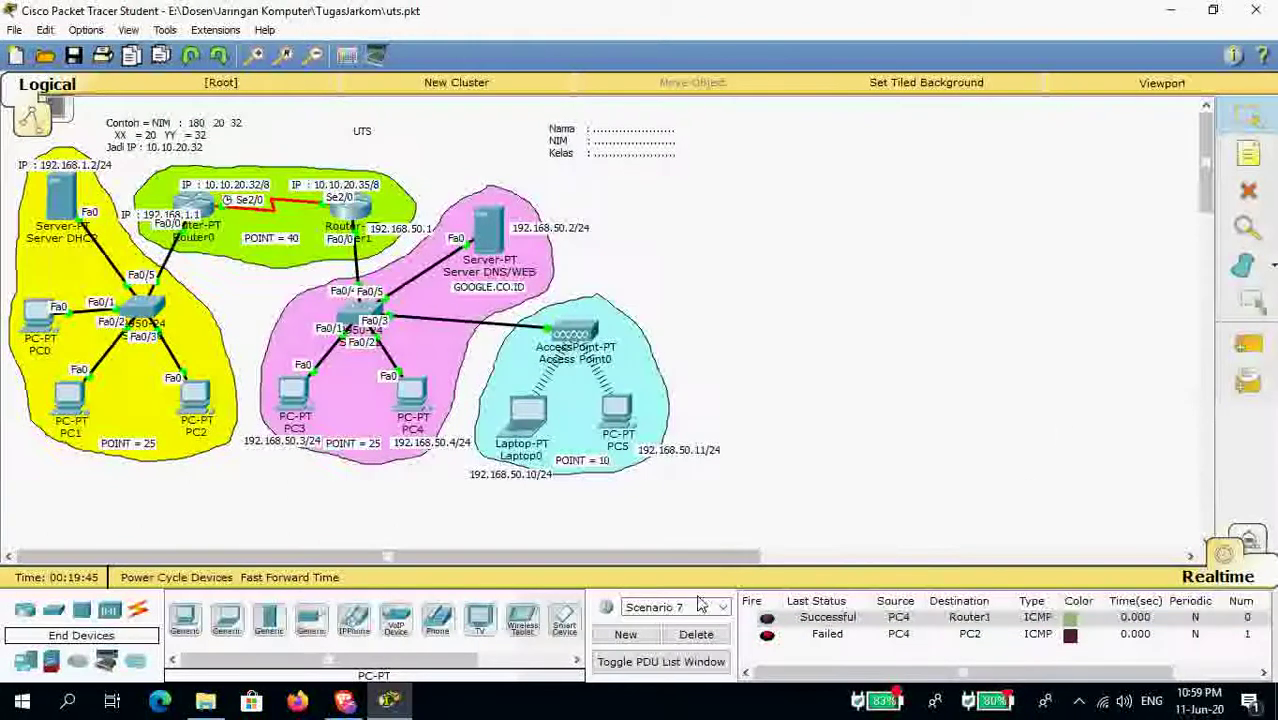
Send simple PDUs from PC0 to Router0 and, in a new scenario, from PC0 to PC3 in the DNS/WEB network.
{"action": "left_click", "coordinate": [1245, 344]}
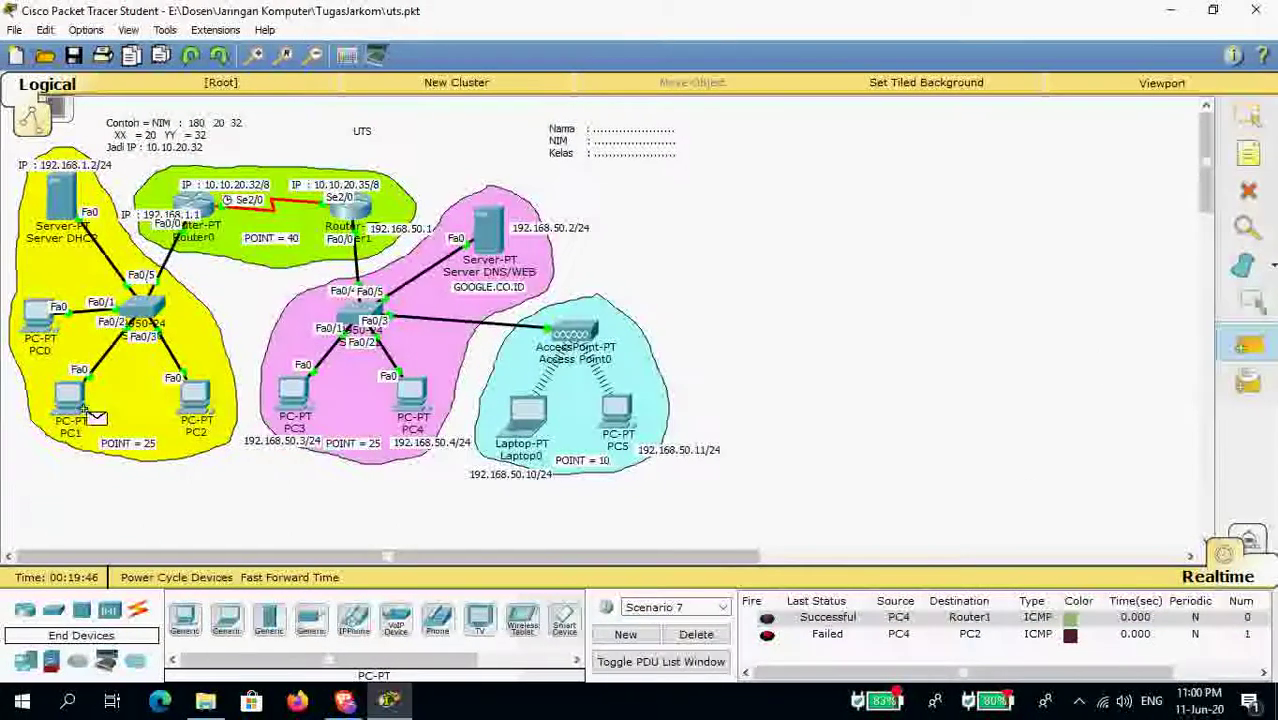
{"action": "left_click", "coordinate": [40, 316]}
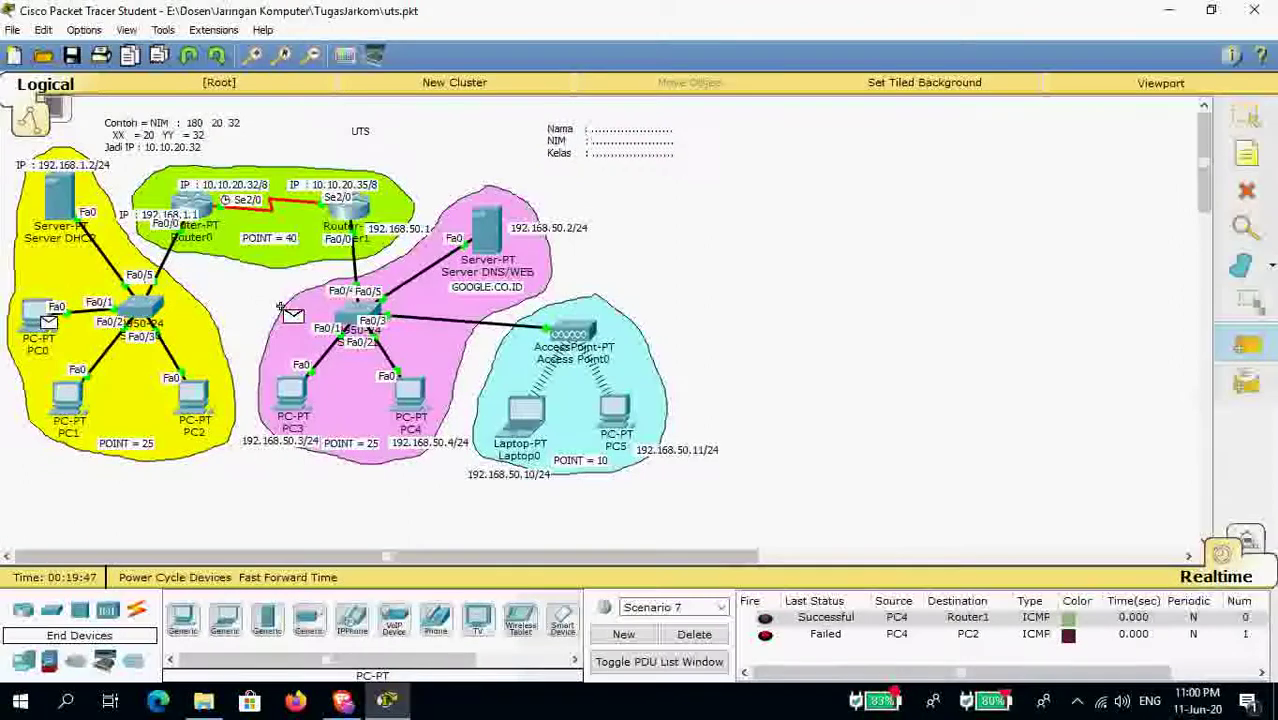
{"action": "left_click", "coordinate": [215, 212]}
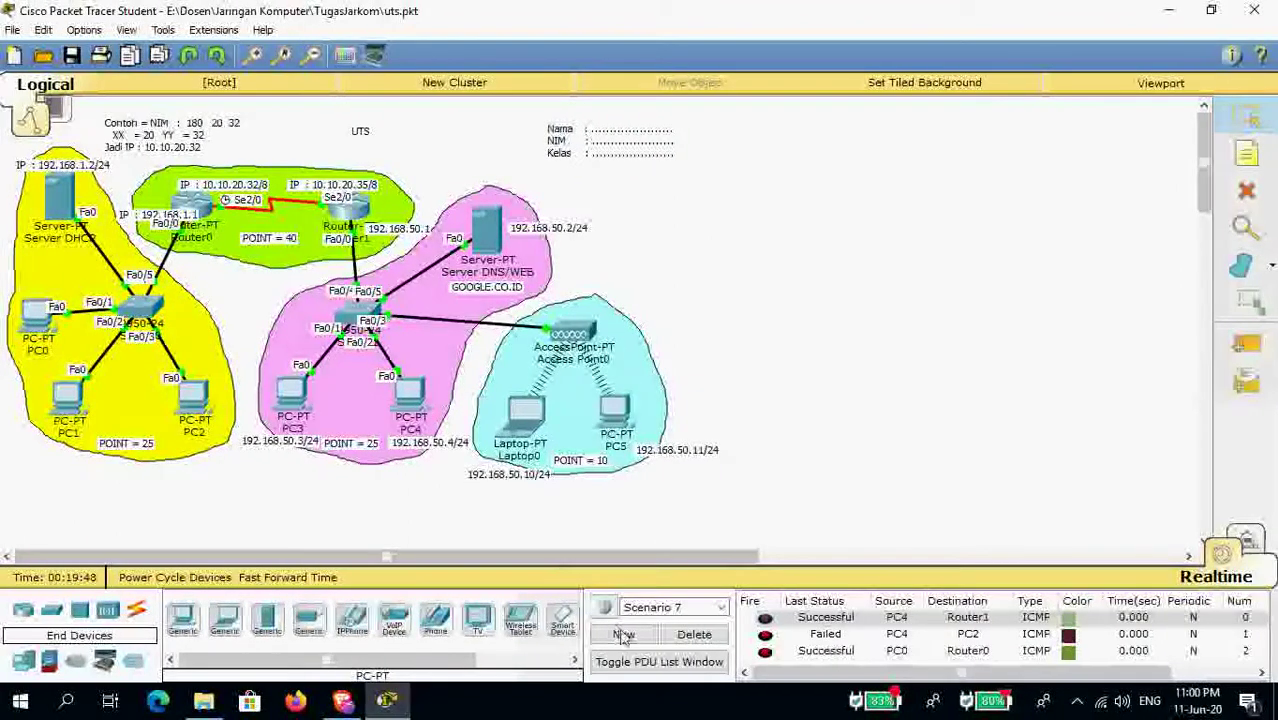
{"action": "left_click", "coordinate": [618, 632]}
{"action": "left_click", "coordinate": [1245, 344]}
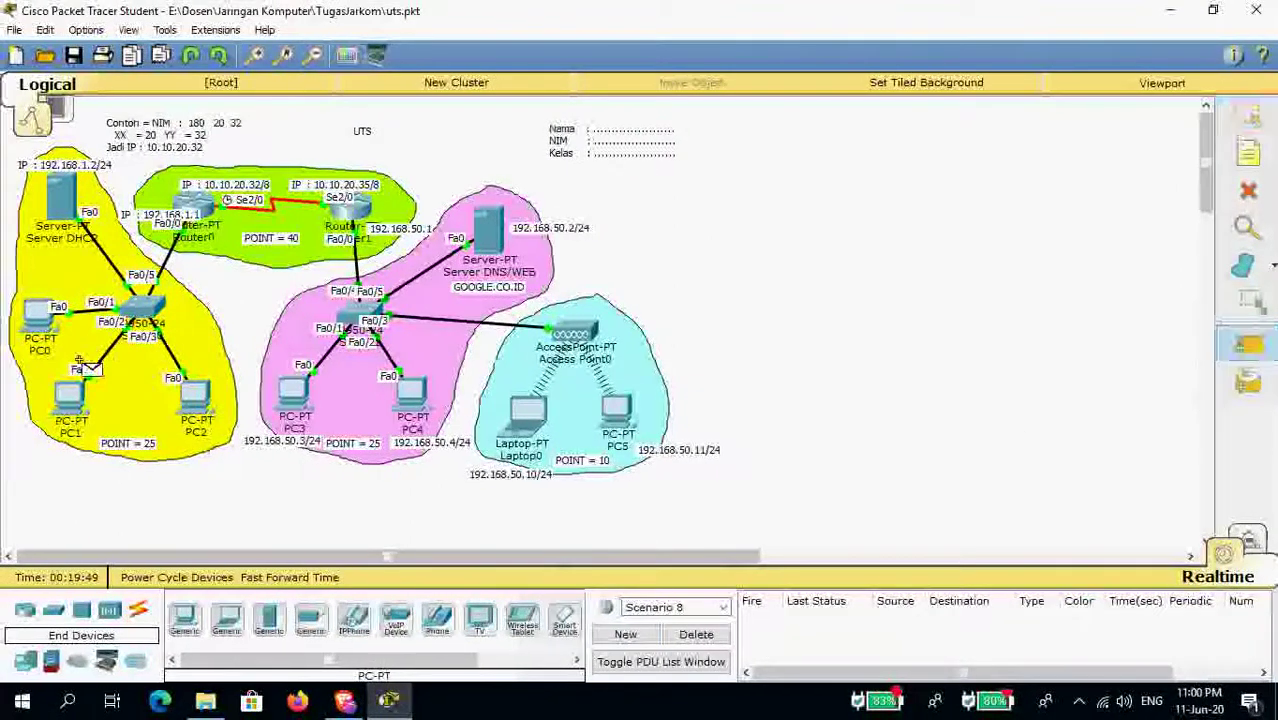
{"action": "left_click", "coordinate": [40, 318]}
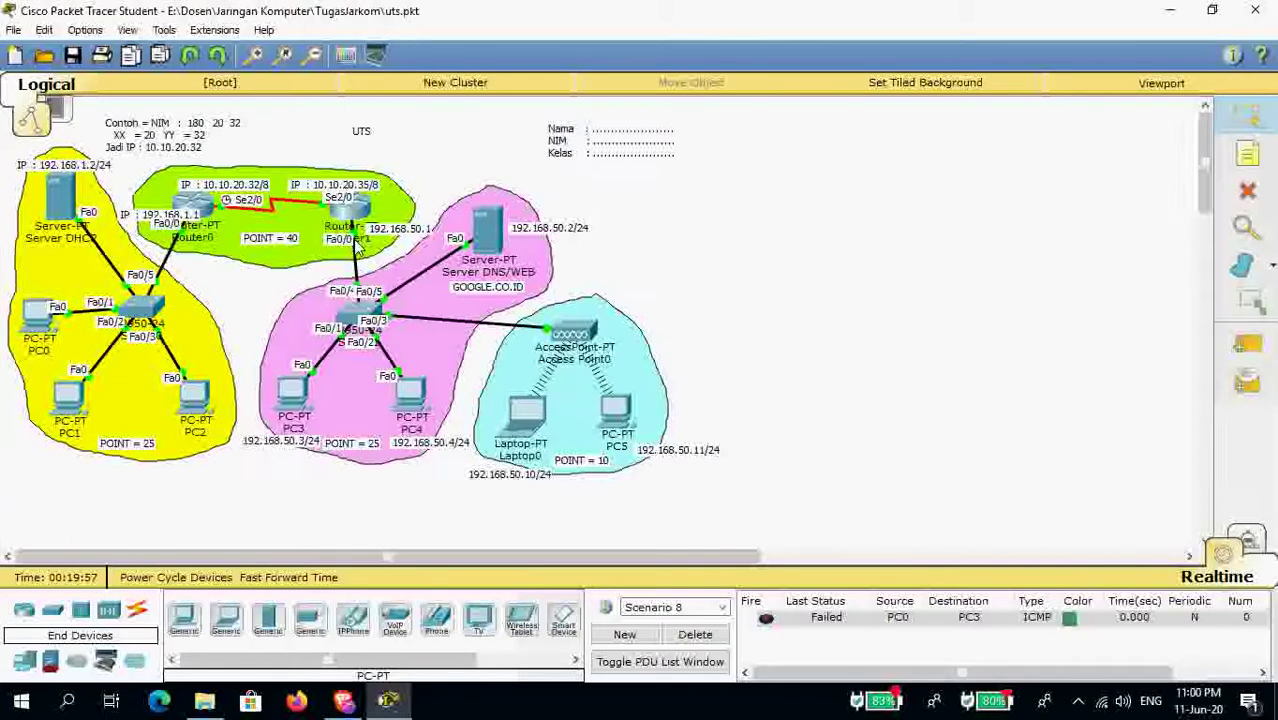
Place the note "ip route ip_network subnet ip_next" in the blank workspace area below the Nama, NIM and Kelas lines.
{"action": "left_click", "coordinate": [1246, 153]}
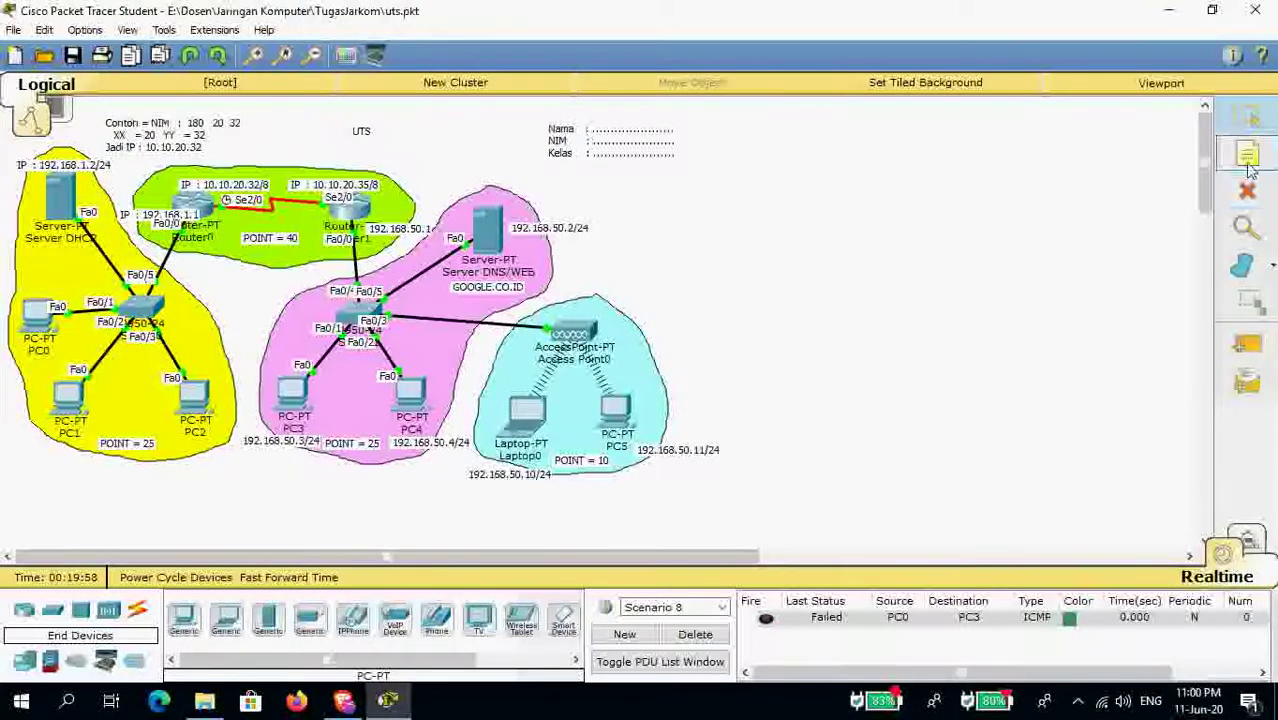
{"action": "left_click", "coordinate": [684, 208]}
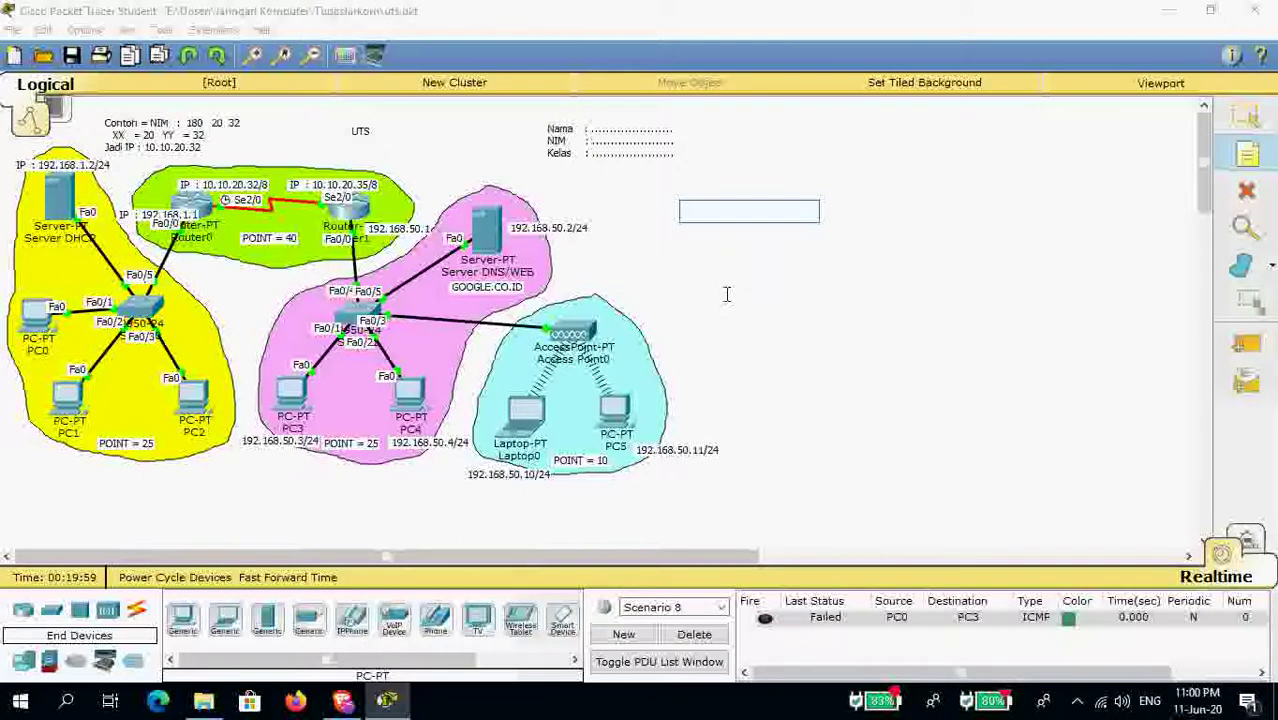
{"action": "type", "text": "ip route "}
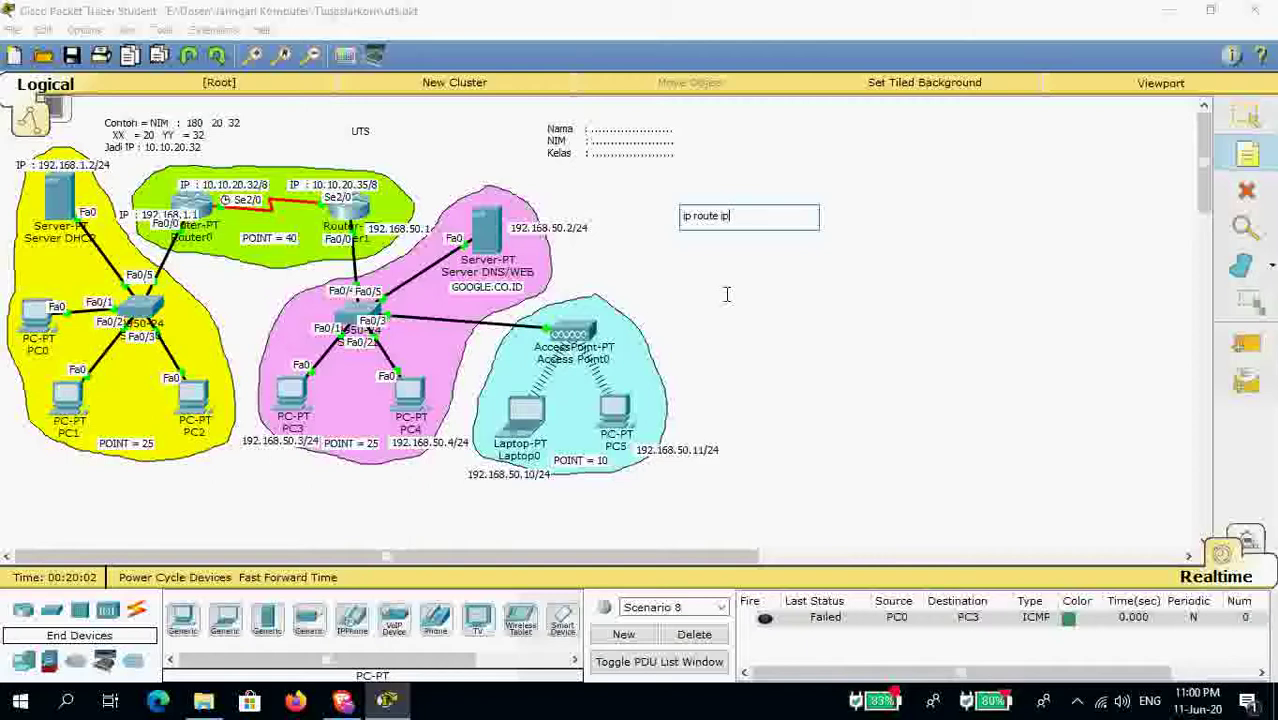
{"action": "type", "text": "ip_network subnet ip"}
{"action": "type", "text": "_next"}
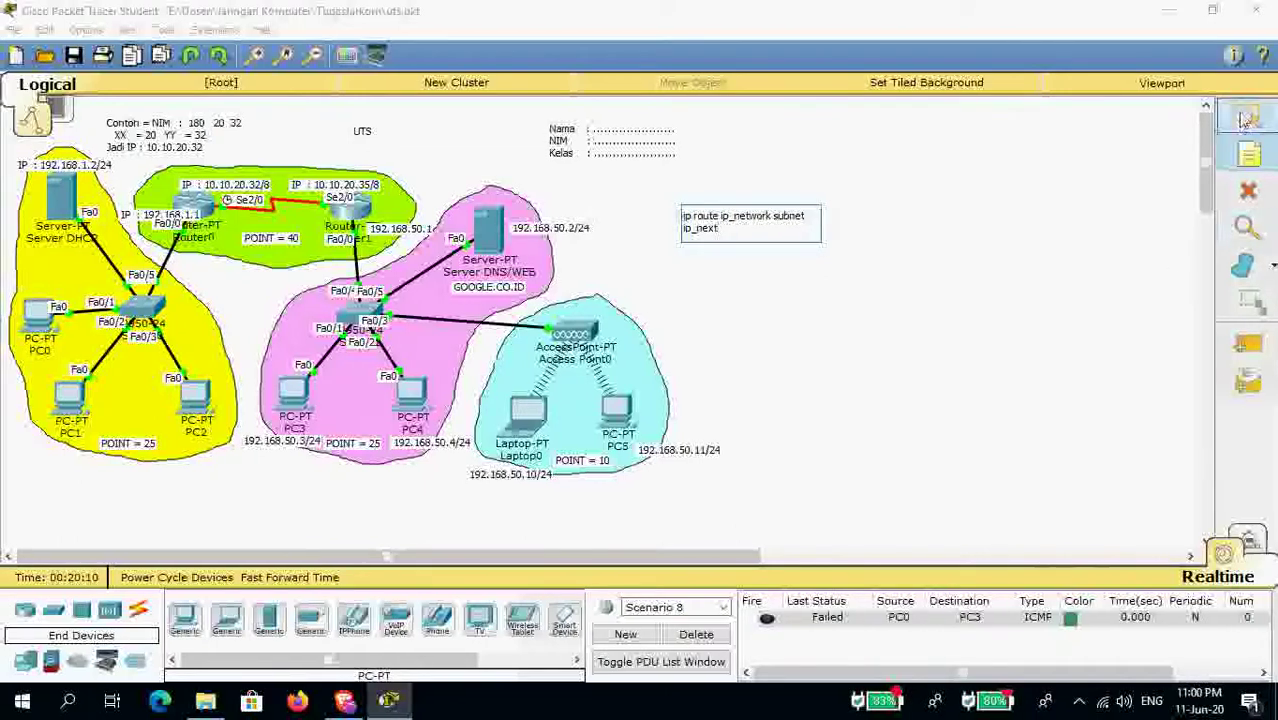
{"action": "left_click", "coordinate": [727, 294]}
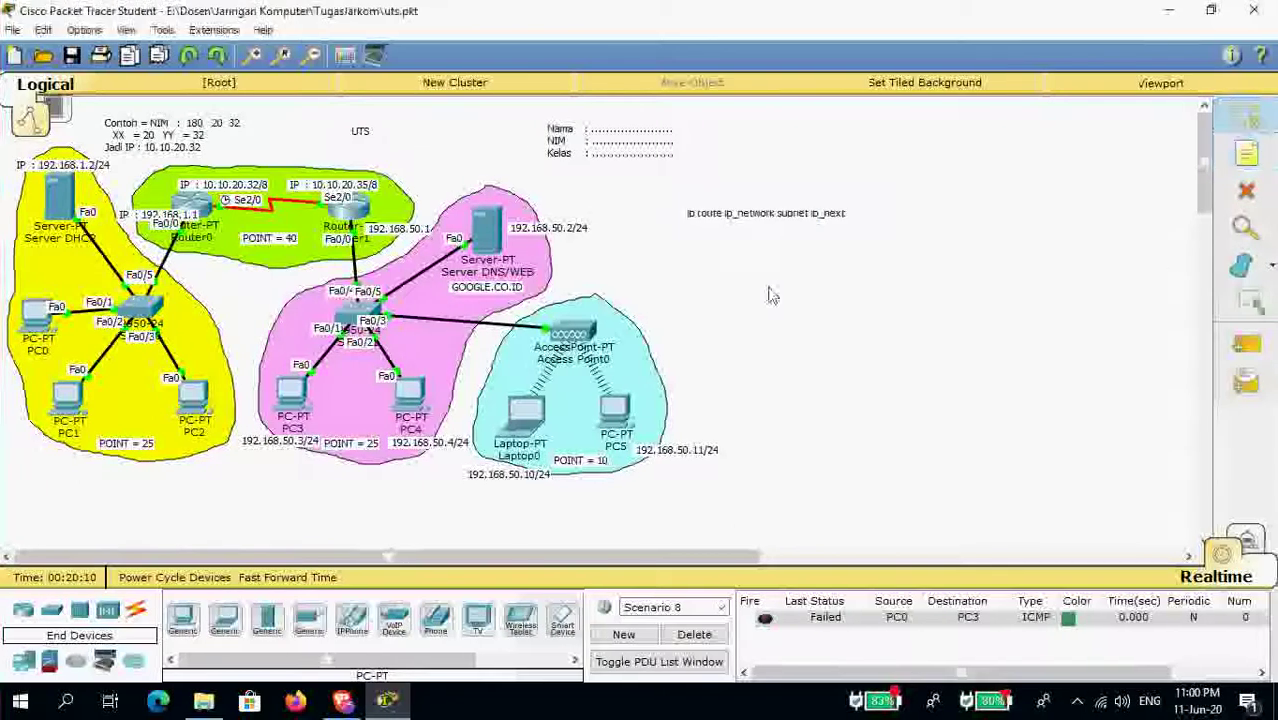
{"action": "left_click_drag", "start_coordinate": [778, 215], "coordinate": [725, 196]}
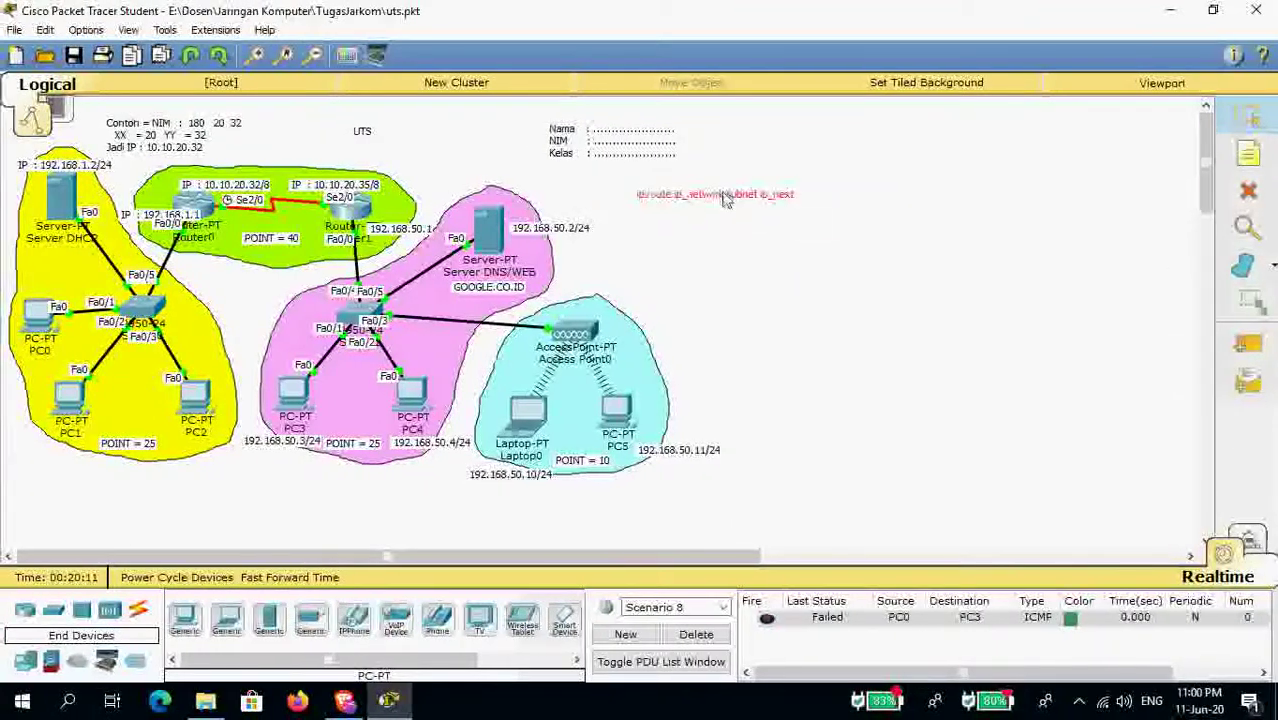
{"action": "left_click", "coordinate": [660, 203]}
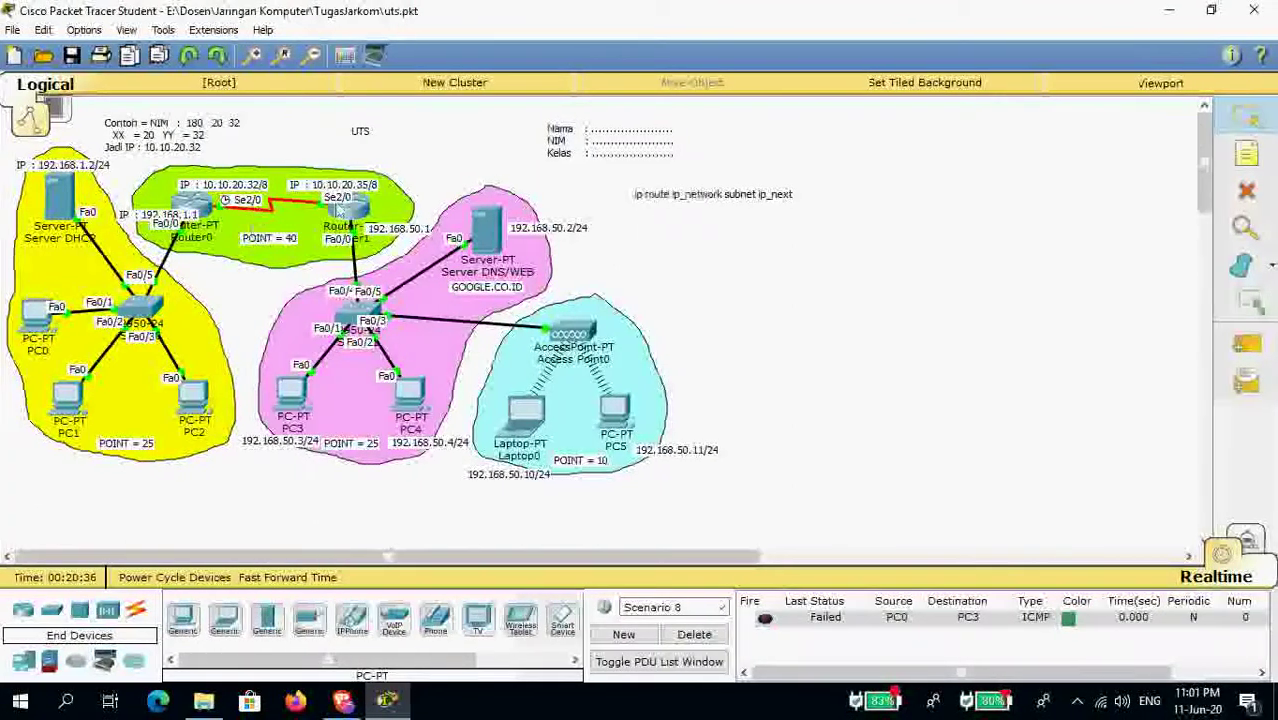
Open Router0's command line and move the ip route note beneath the UTS title so it stays clear of the router window.
{"action": "mouse_move", "coordinate": [354, 213]}
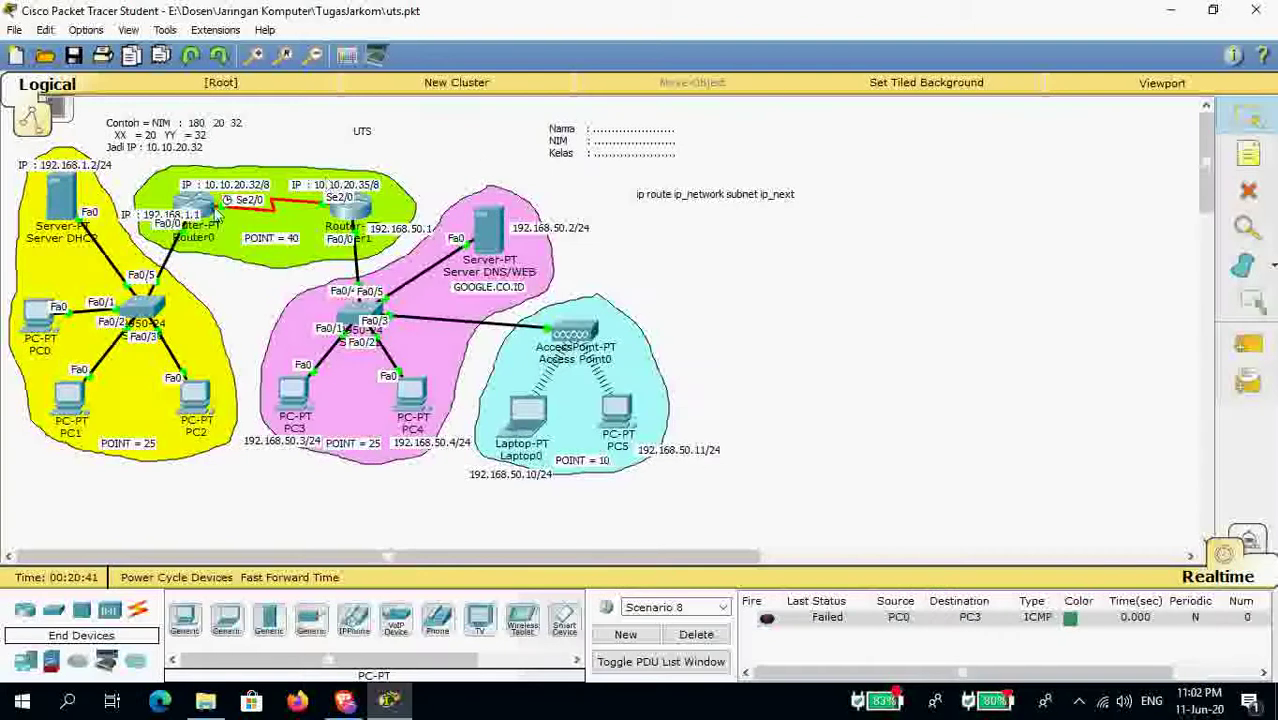
{"action": "left_click", "coordinate": [199, 207]}
{"action": "left_click_drag", "start_coordinate": [520, 126], "coordinate": [842, 167]}
{"action": "double_click", "coordinate": [673, 197]}
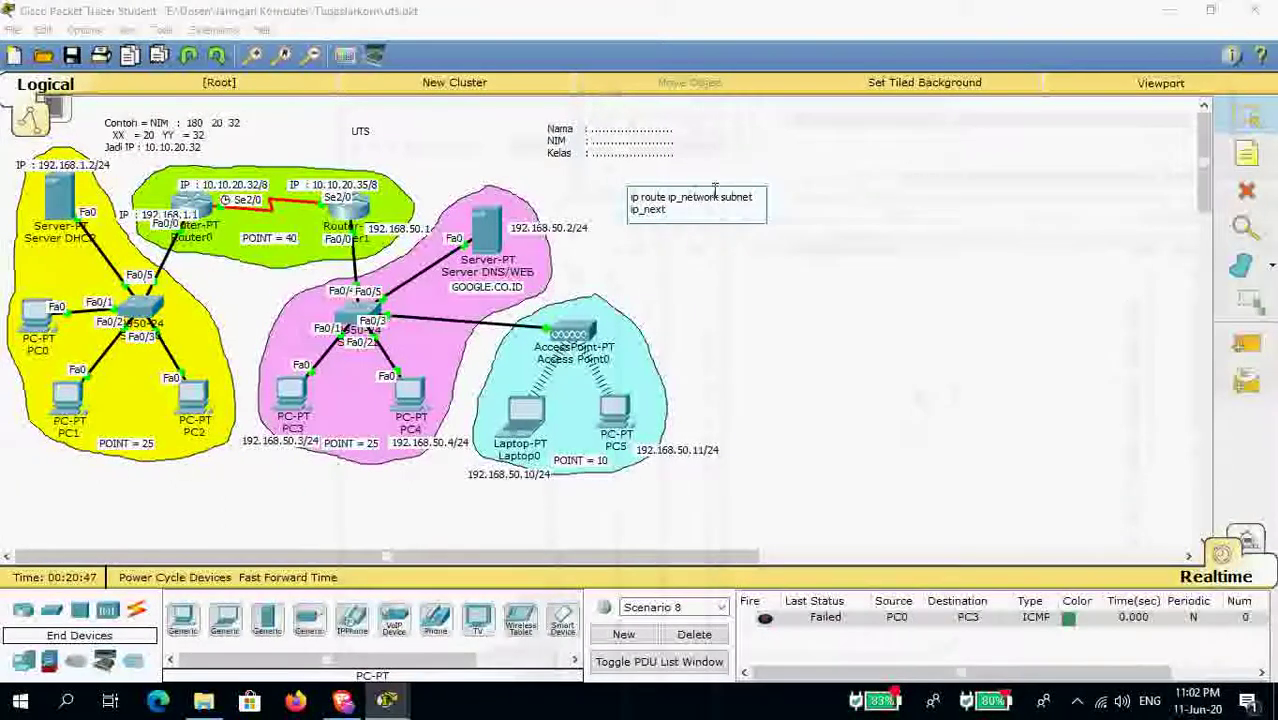
{"action": "left_click_drag", "start_coordinate": [693, 183], "coordinate": [558, 163]}
{"action": "left_click_drag", "start_coordinate": [680, 200], "coordinate": [405, 162]}
{"action": "mouse_move", "coordinate": [388, 700]}
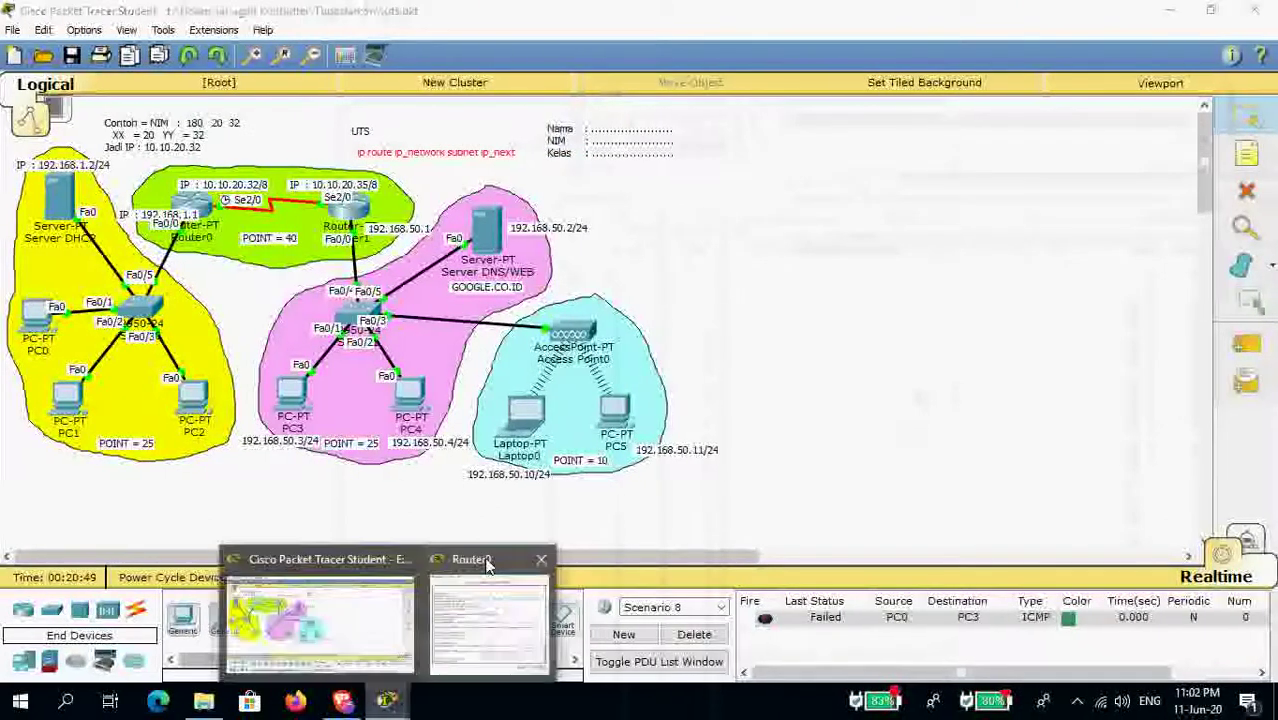
{"action": "left_click", "coordinate": [495, 612]}
{"action": "left_click_drag", "start_coordinate": [968, 162], "coordinate": [855, 142]}
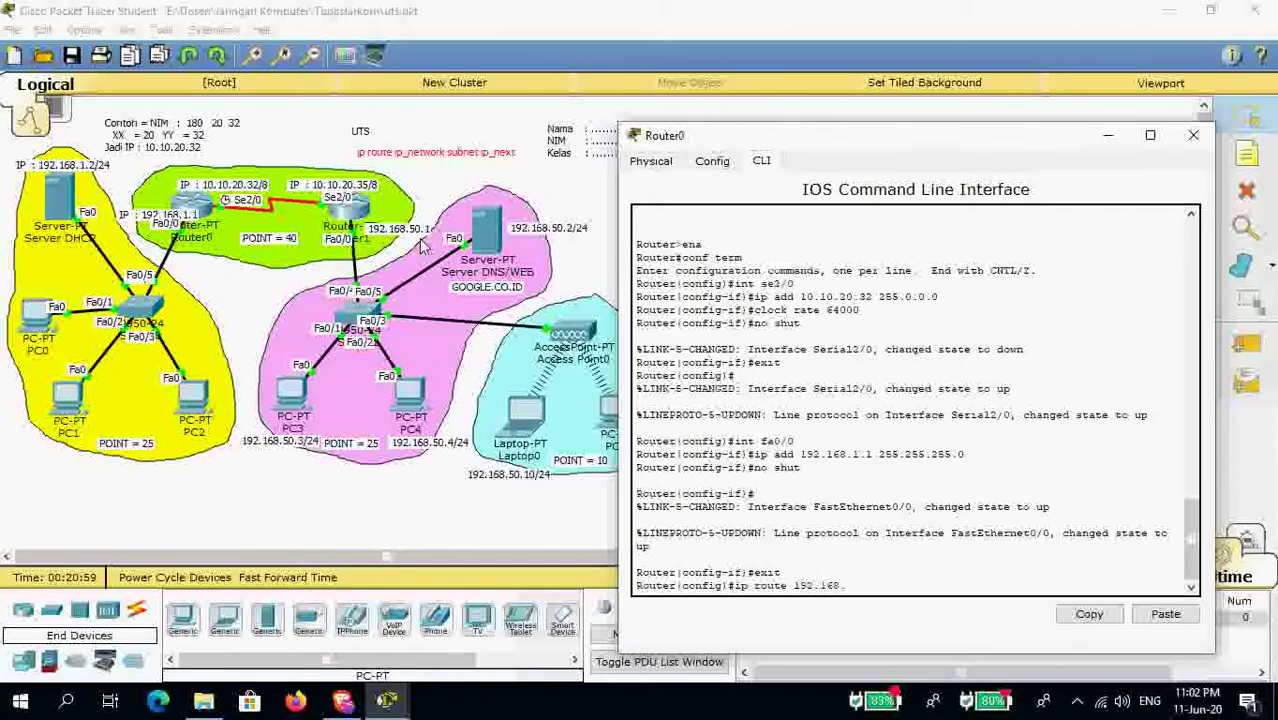
On Router0, add the static route ip route 192.168.50.0 255.255.255.0 10.10.20.35, exit configuration mode and close the router window.
{"action": "type", "text": "50.0 255.25"}
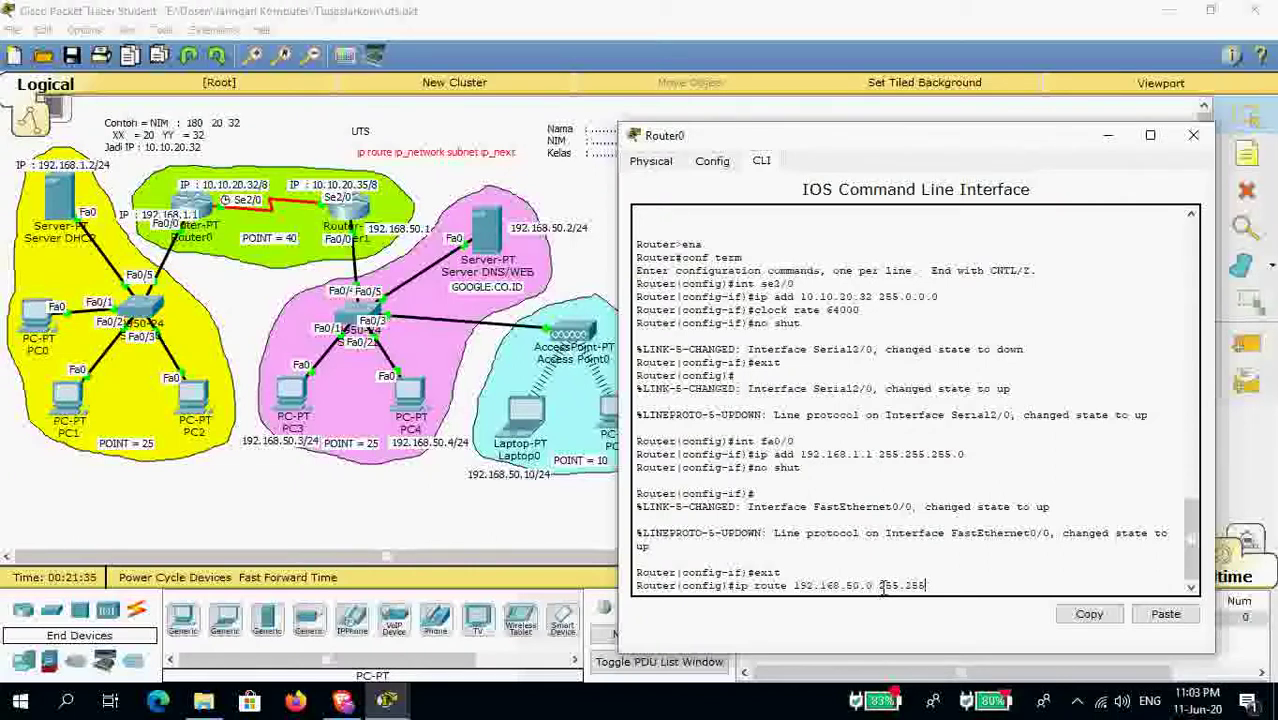
{"action": "type", "text": "5"}
{"action": "key", "text": "BackSpace"}
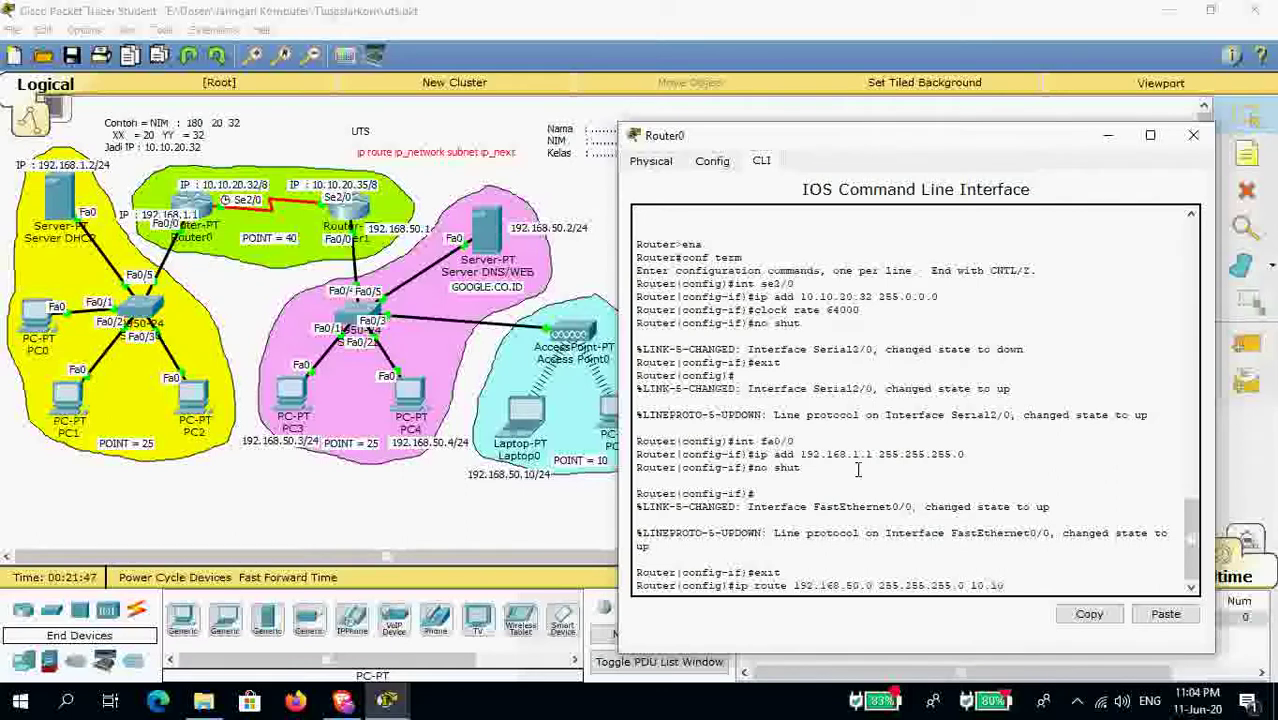
{"action": "type", "text": "20.35"}
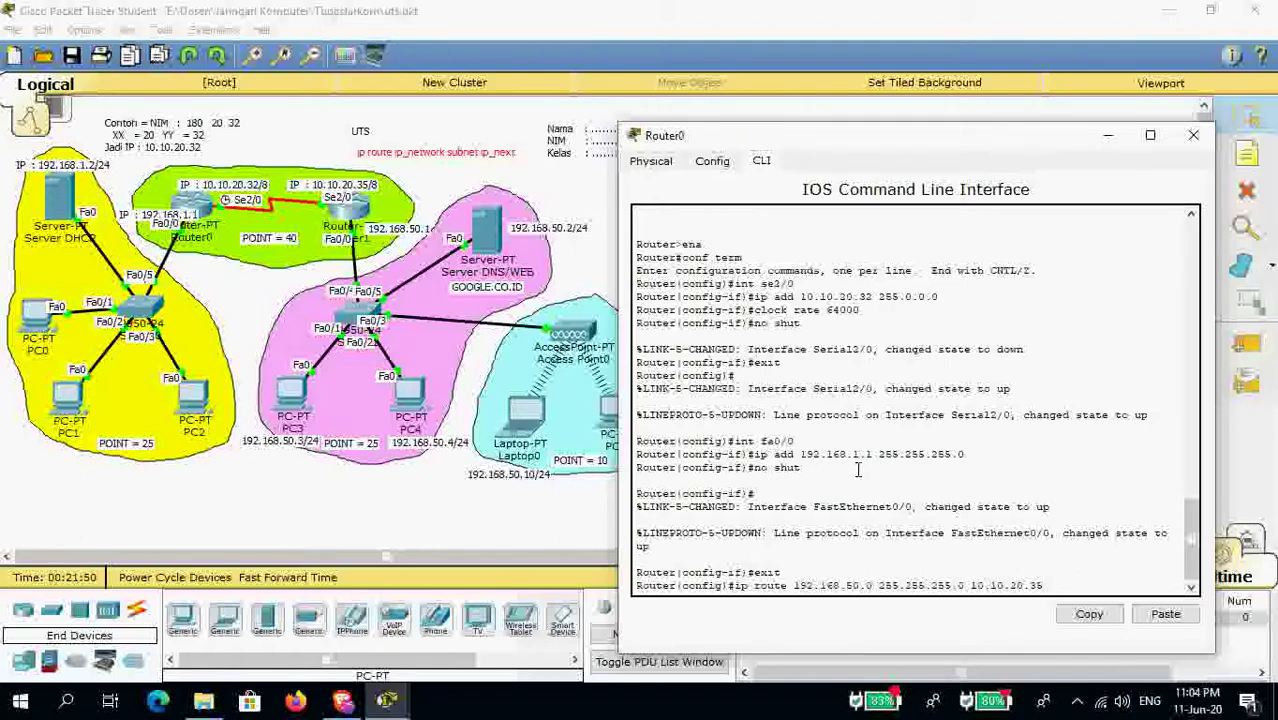
{"action": "key", "text": "Return"}
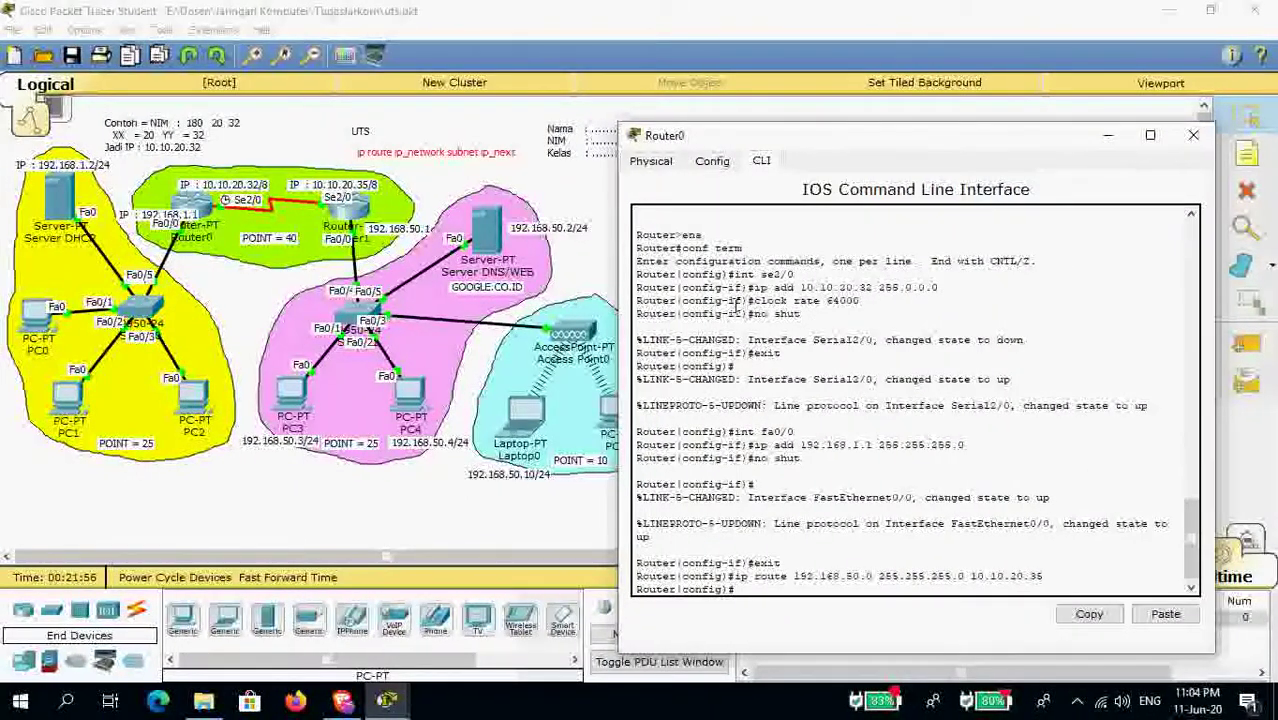
{"action": "key", "text": "Return"}
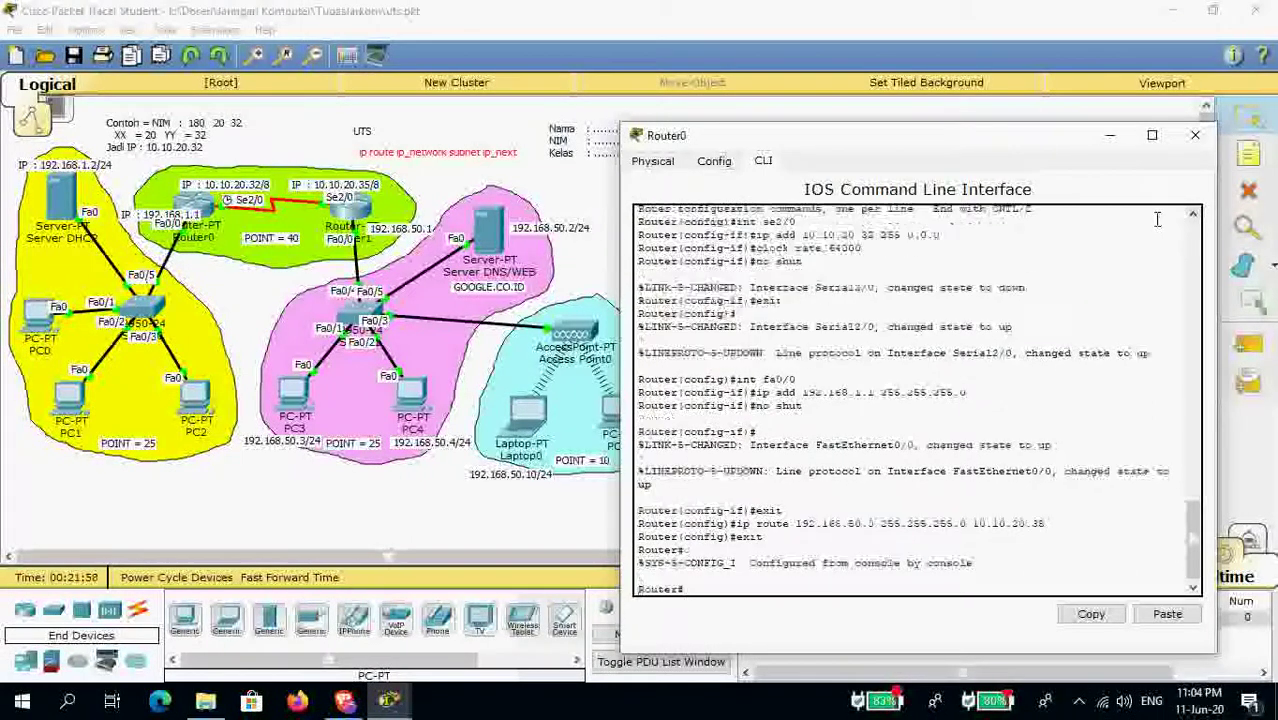
{"action": "key", "text": "Return"}
{"action": "left_click", "coordinate": [1194, 136]}
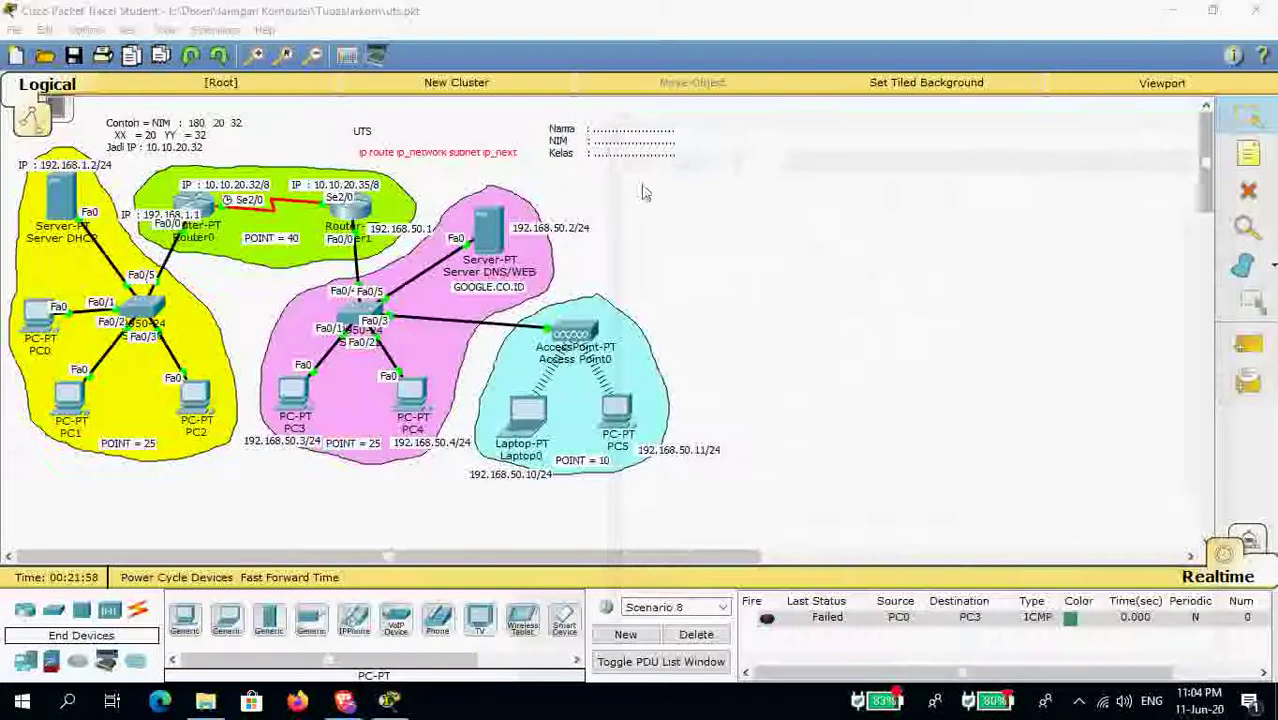
On Router1, add the static route ip route 192.168.1.0 255.255.255.0 10.10.20.32, exit configuration mode and close the router window.
{"action": "left_click", "coordinate": [360, 207]}
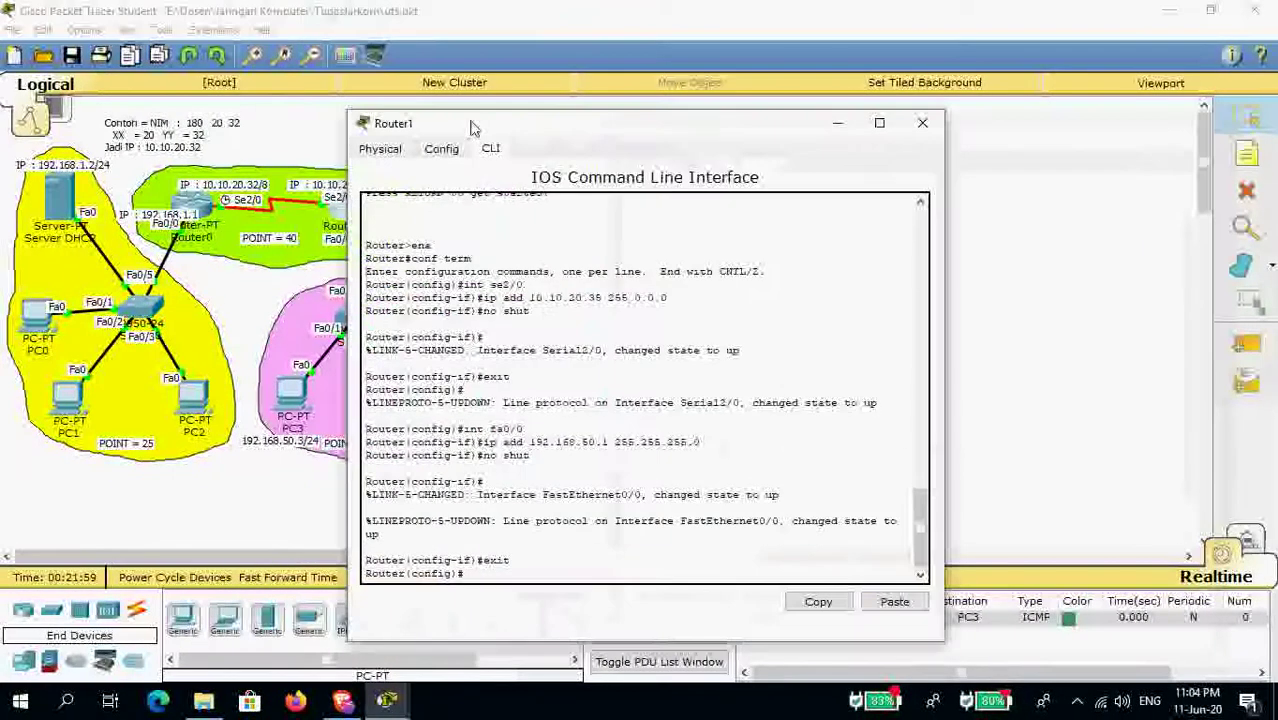
{"action": "left_click_drag", "start_coordinate": [472, 127], "coordinate": [571, 119]}
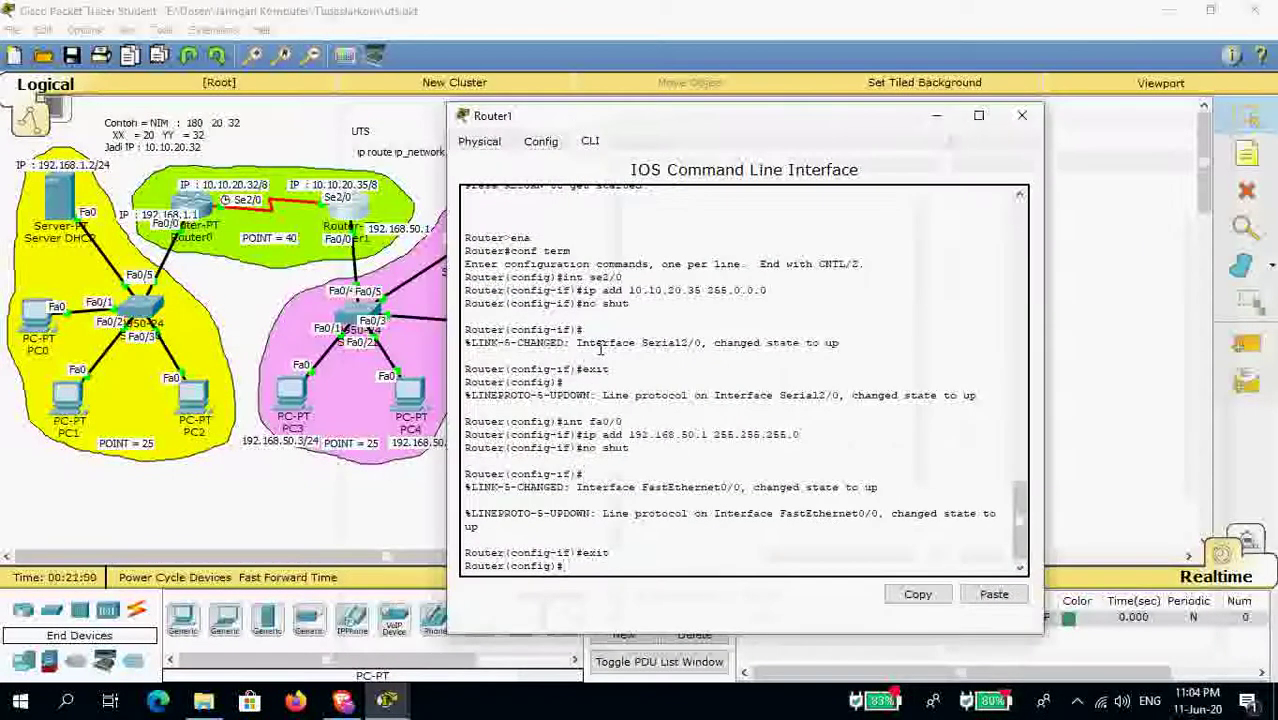
{"action": "type", "text": "ip route"}
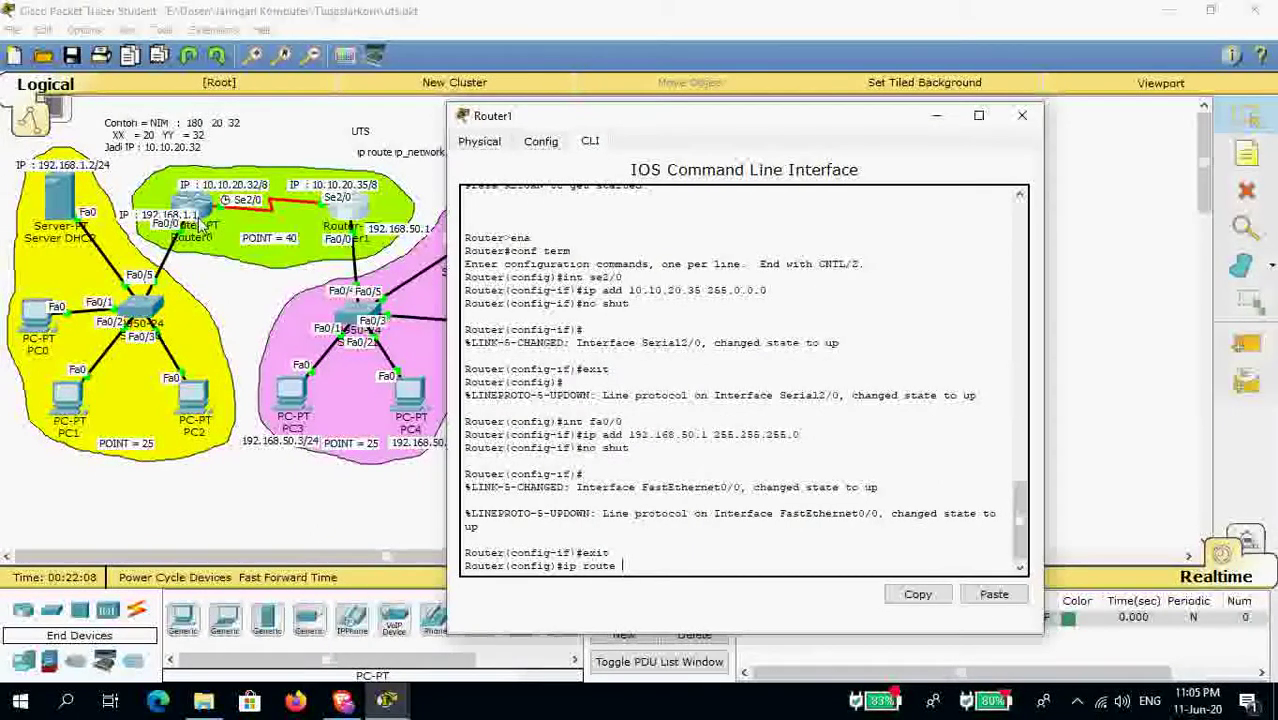
{"action": "type", "text": "192"}
{"action": "type", "text": ".168.1.0 25"}
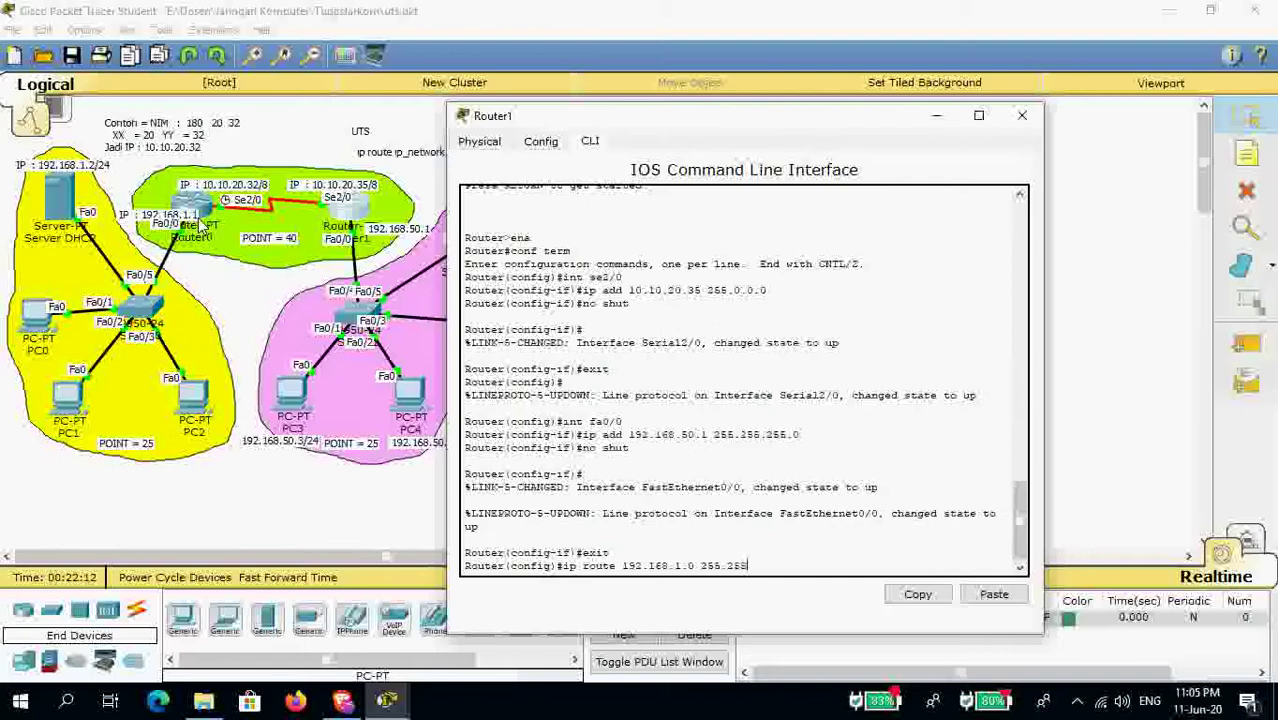
{"action": "type", "text": "5.255"}
{"action": "left_click_drag", "start_coordinate": [530, 108], "coordinate": [646, 102]}
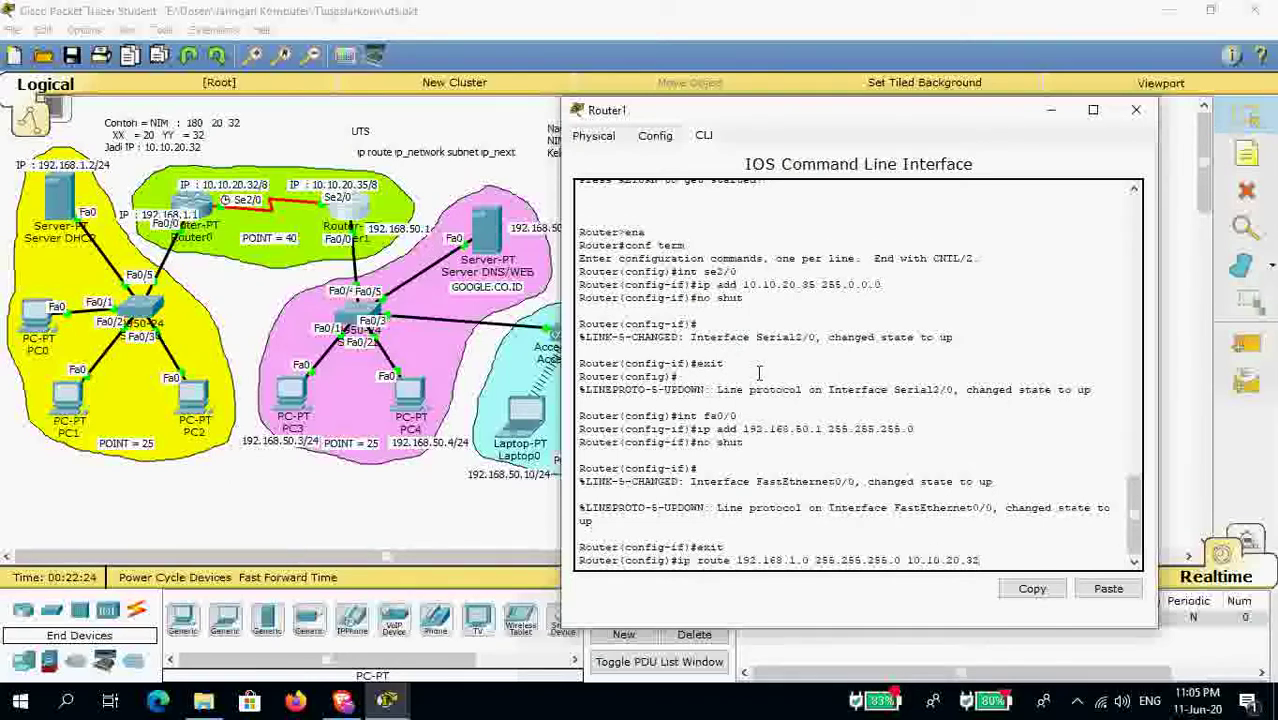
{"action": "key", "text": "Return"}
{"action": "type", "text": "exit"}
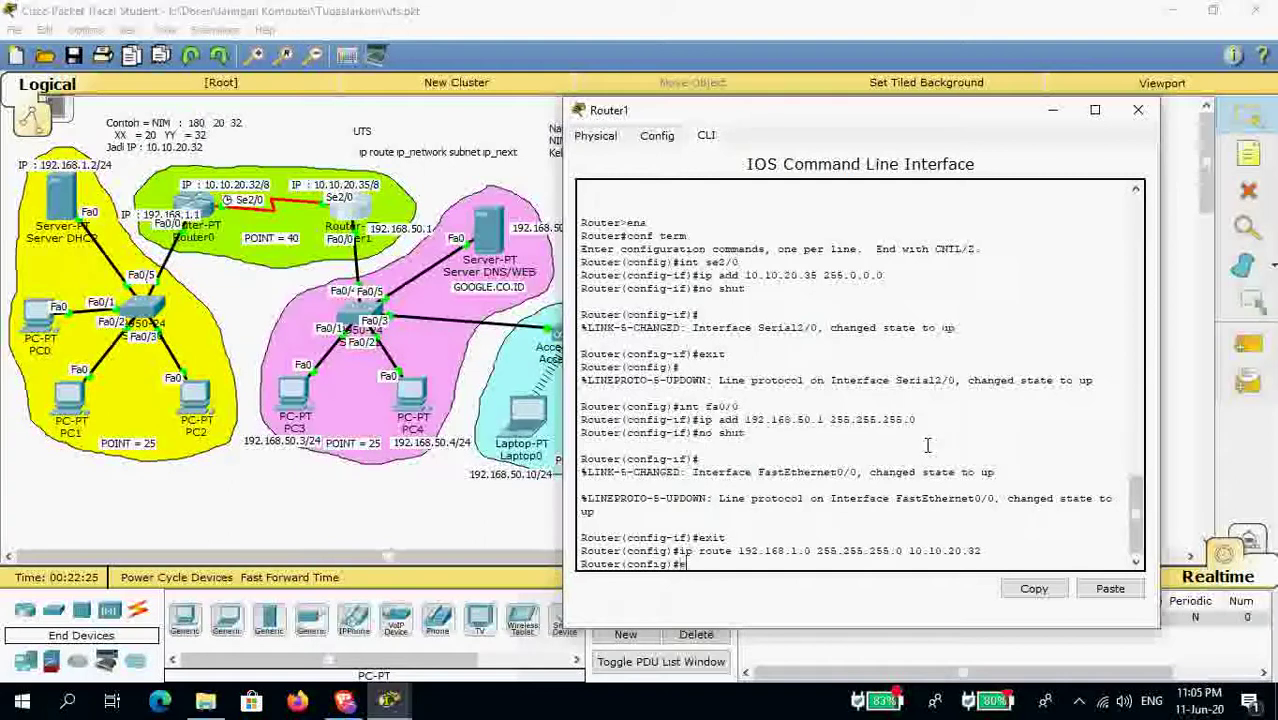
{"action": "key", "text": "Return"}
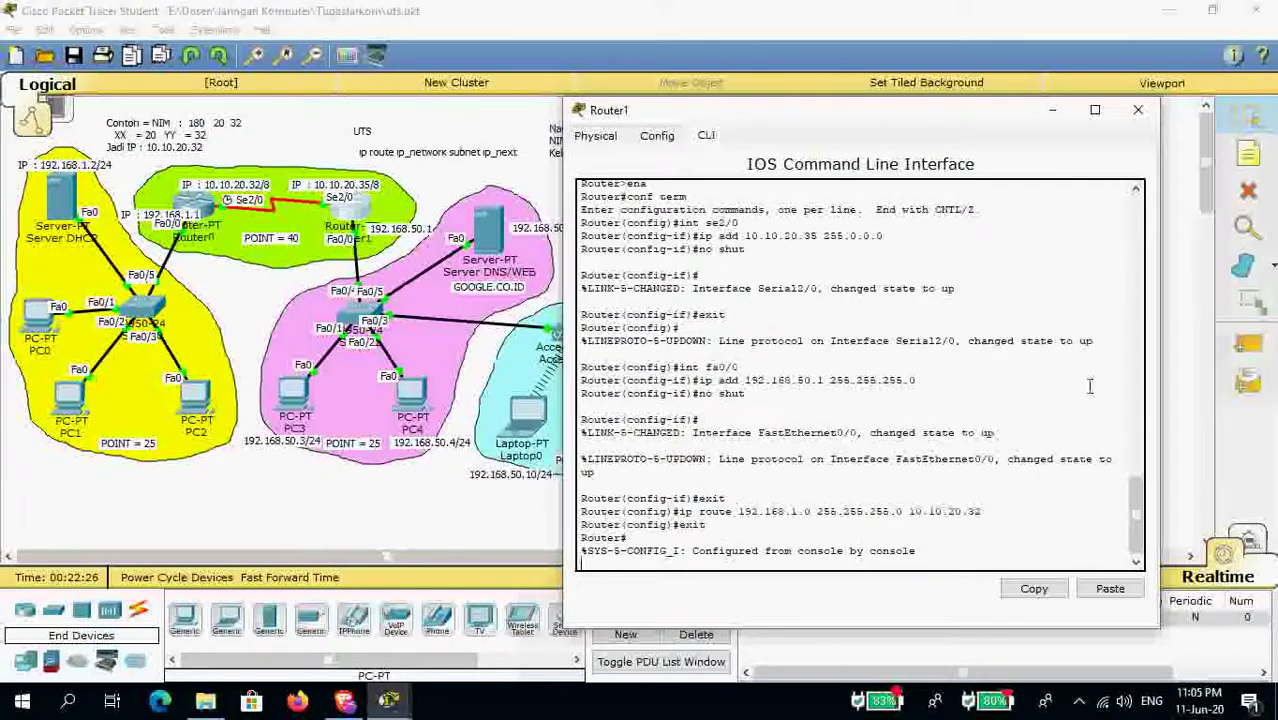
{"action": "key", "text": "Return"}
{"action": "left_click", "coordinate": [1136, 110]}
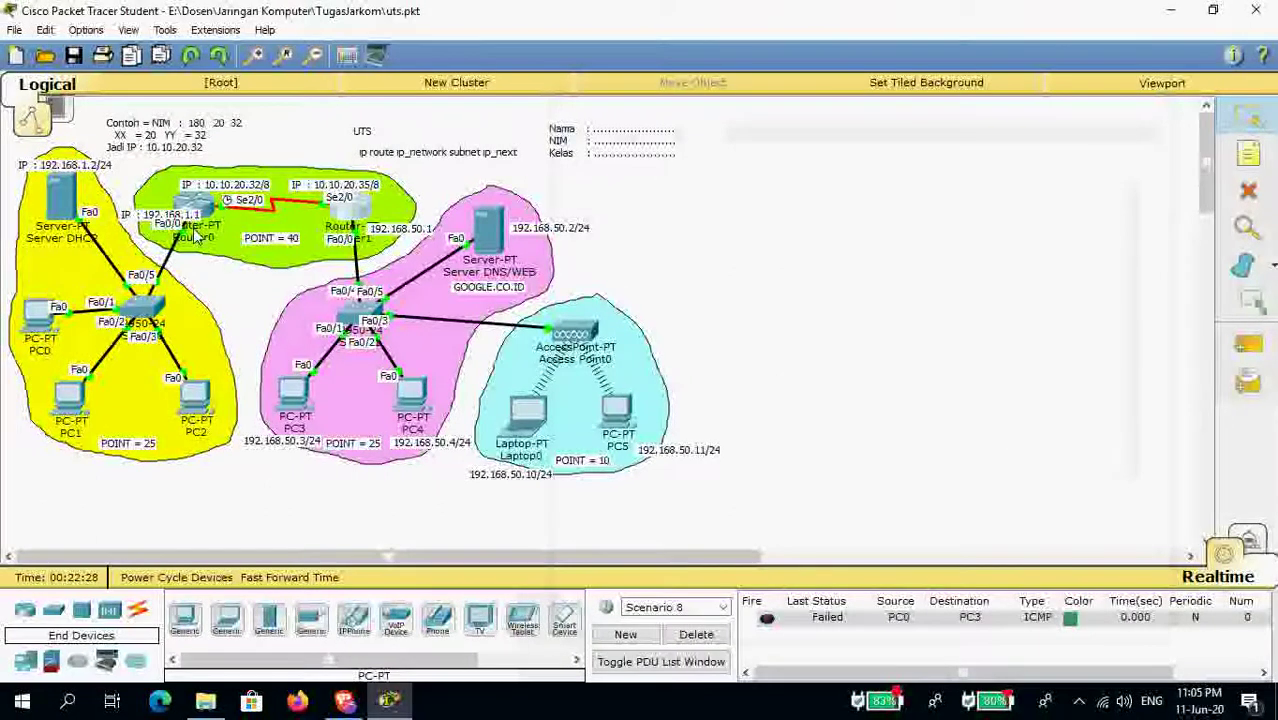
In a new test scenario, send simple PDUs from Laptop0 to Router1 and from Laptop0 to Router0.
{"action": "left_click", "coordinate": [623, 634]}
{"action": "left_click", "coordinate": [1246, 344]}
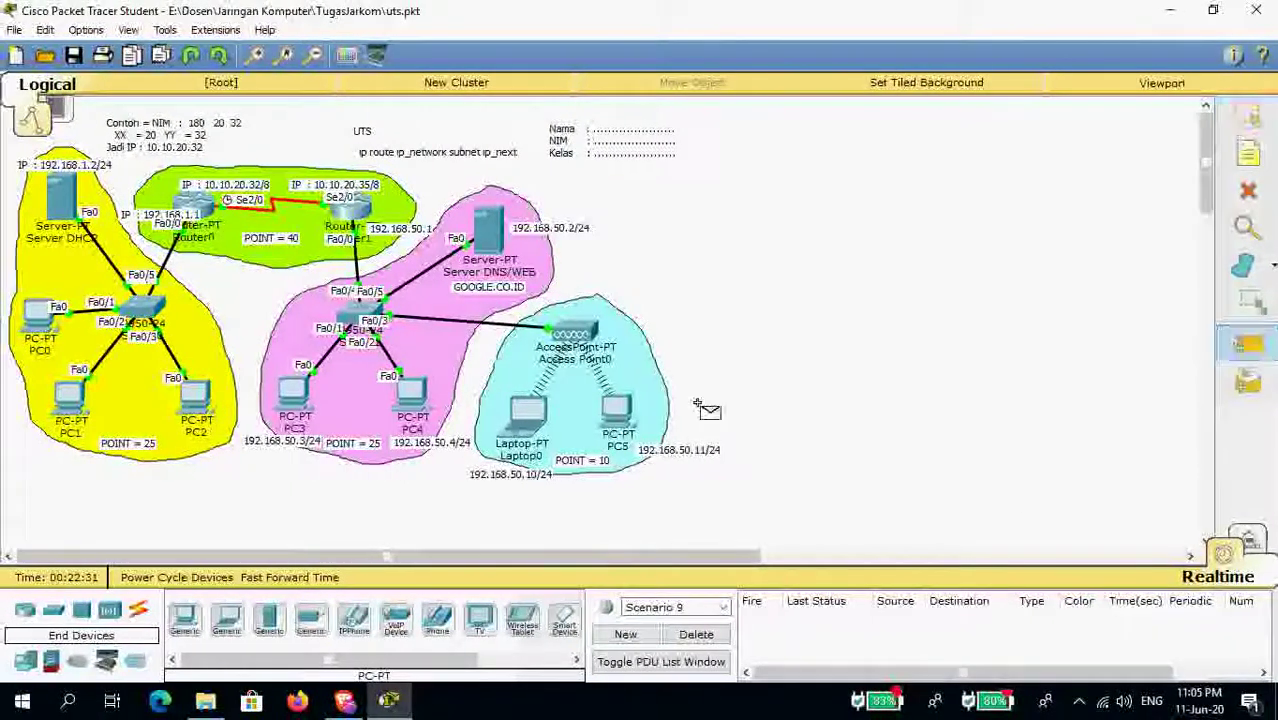
{"action": "left_click", "coordinate": [525, 412]}
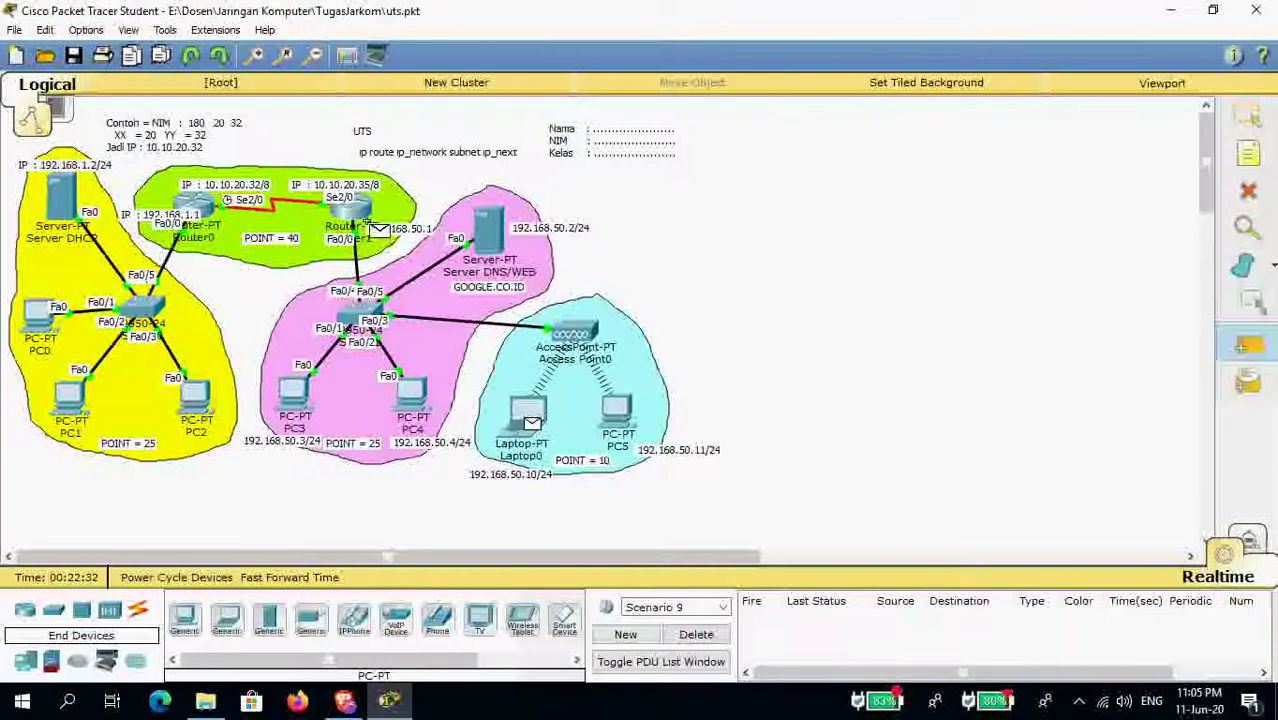
{"action": "left_click", "coordinate": [366, 214]}
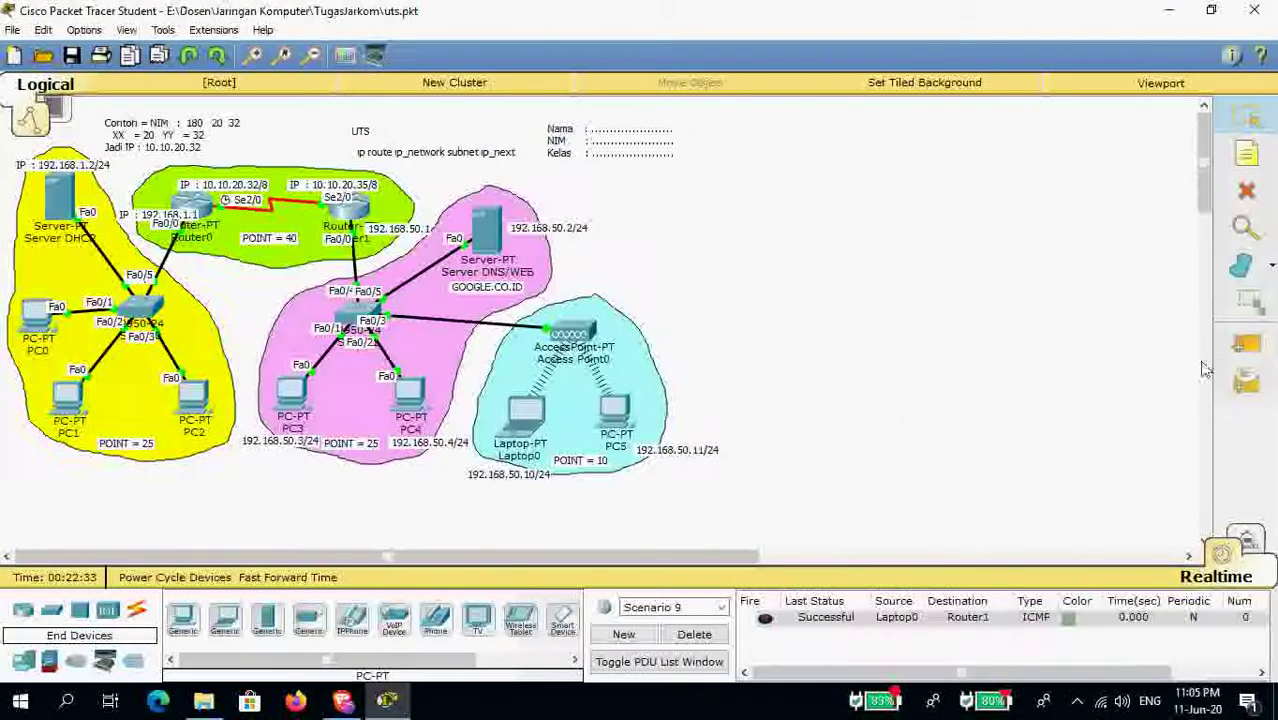
{"action": "left_click", "coordinate": [1244, 345]}
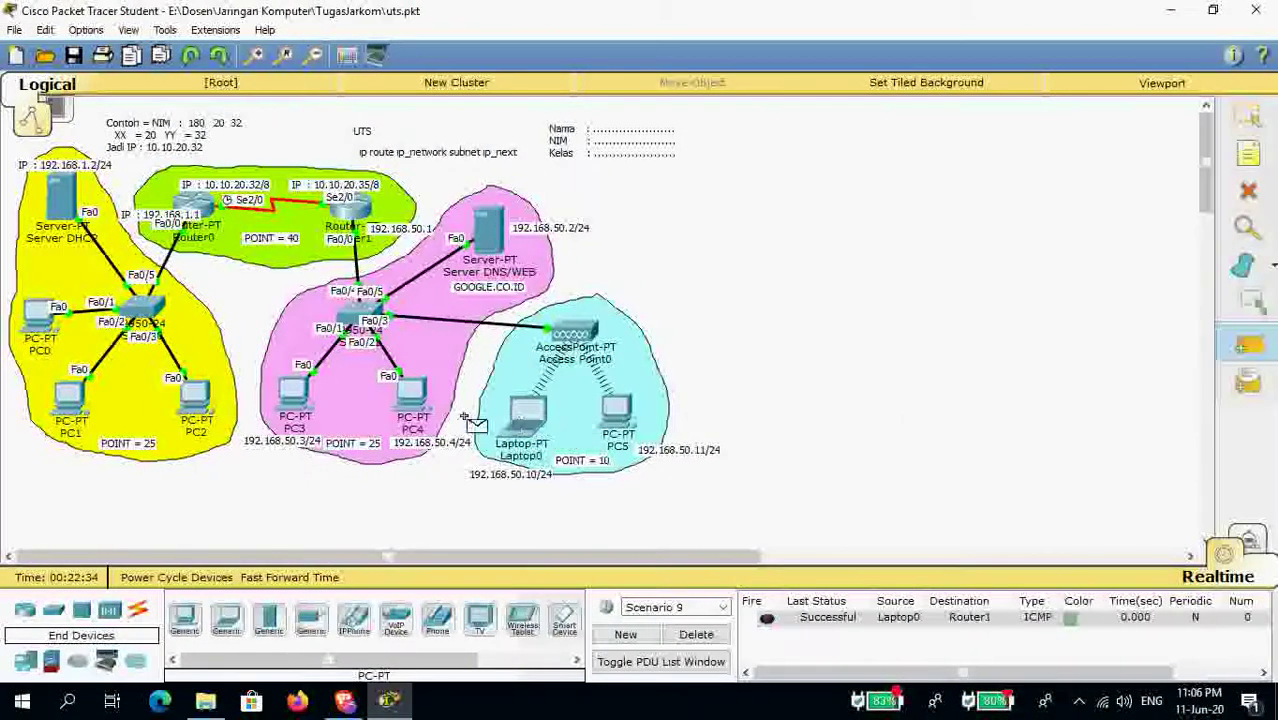
{"action": "left_click", "coordinate": [527, 412]}
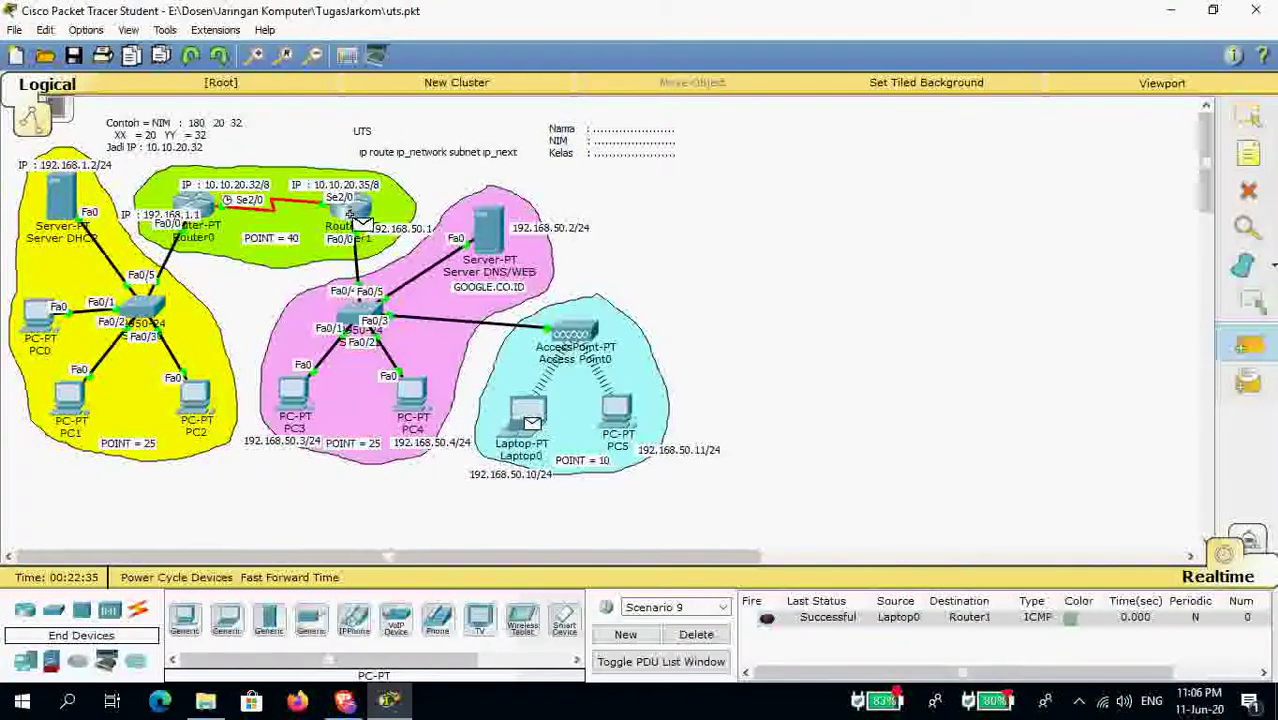
{"action": "left_click", "coordinate": [210, 206]}
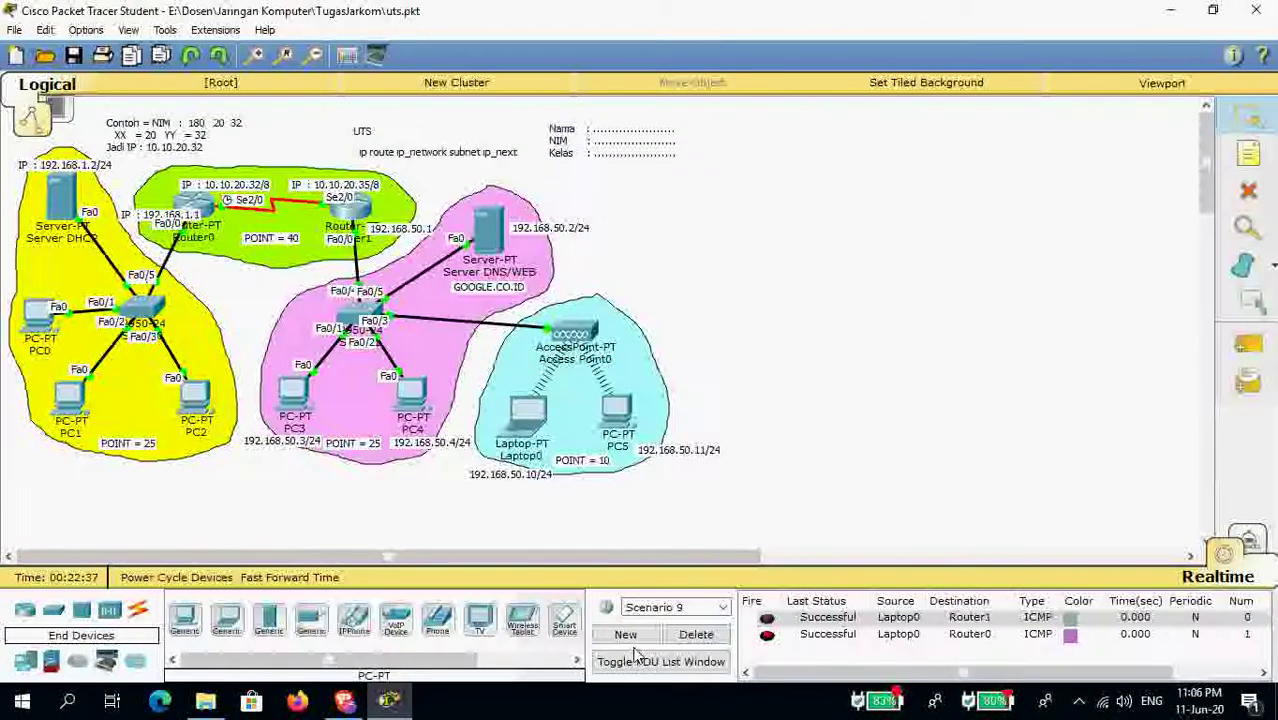
Create another test scenario and send a simple PDU from Laptop0 to PC2.
{"action": "left_click", "coordinate": [626, 635]}
{"action": "left_click", "coordinate": [1247, 345]}
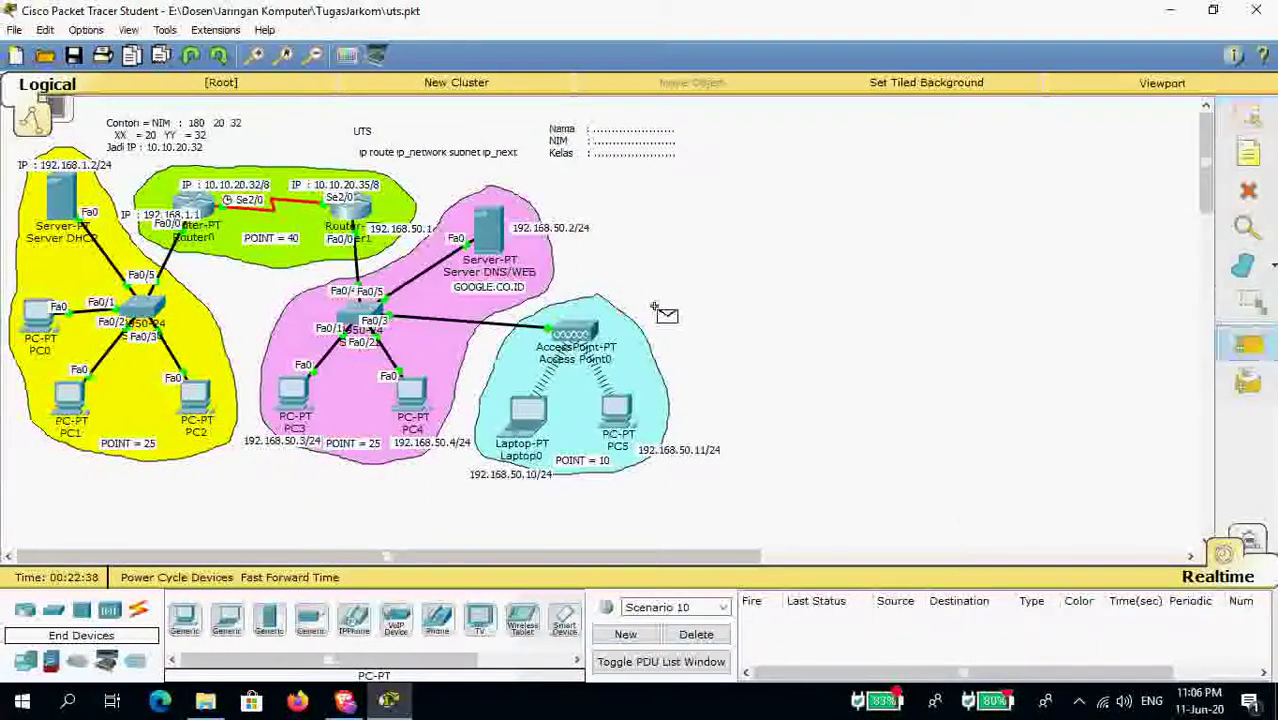
{"action": "left_click", "coordinate": [524, 408]}
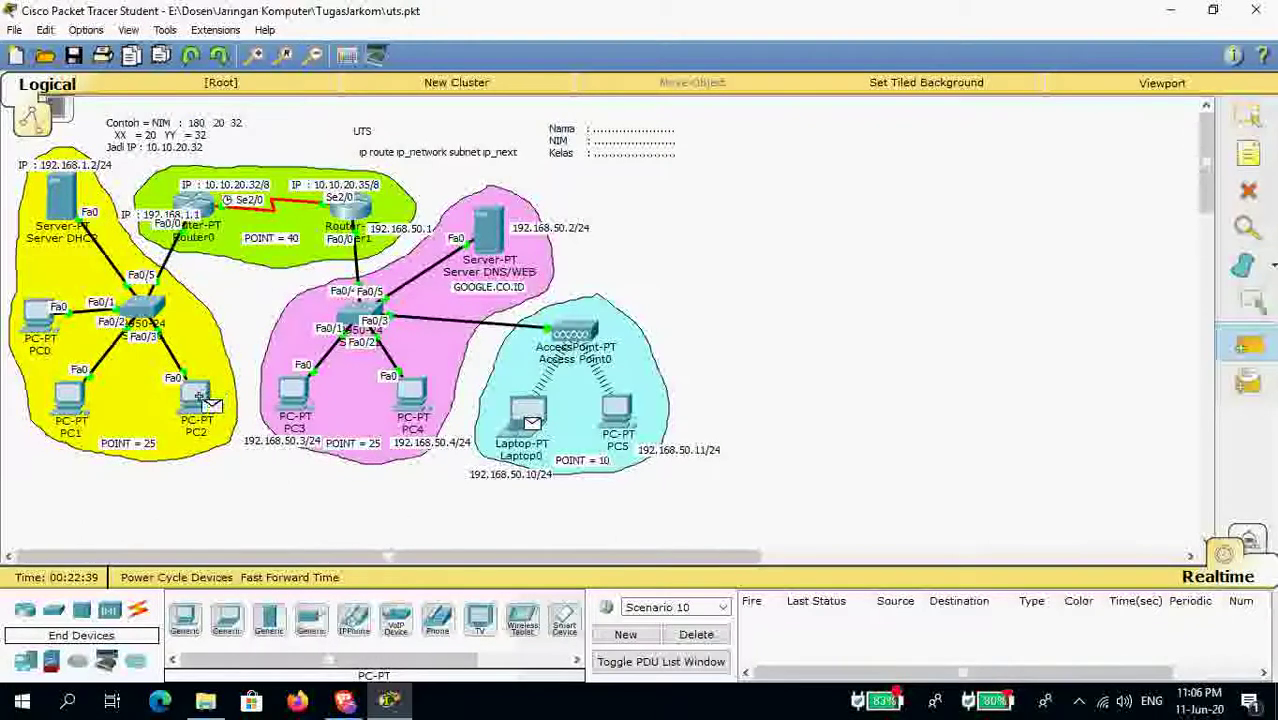
{"action": "left_click", "coordinate": [200, 400]}
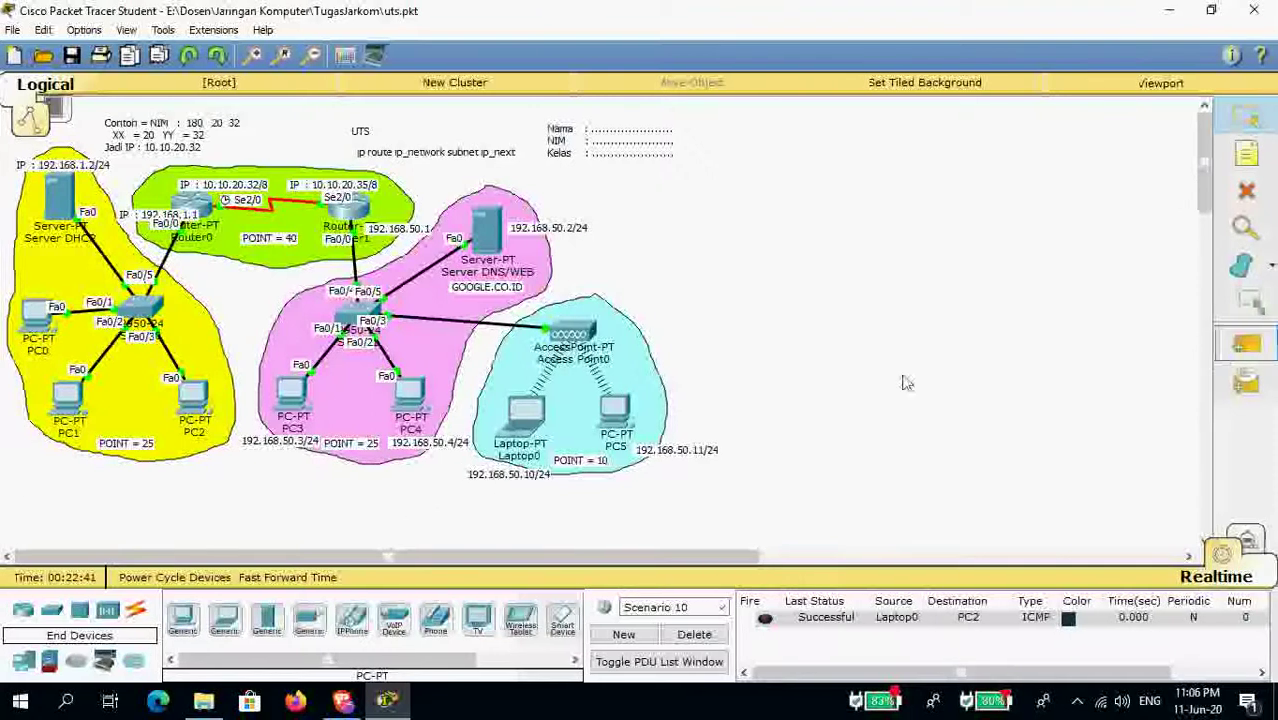
Send a simple PDU from PC1 to PC5 and fire that PDU a second time.
{"action": "left_click", "coordinate": [1247, 343]}
{"action": "left_click", "coordinate": [72, 400]}
{"action": "left_click", "coordinate": [610, 405]}
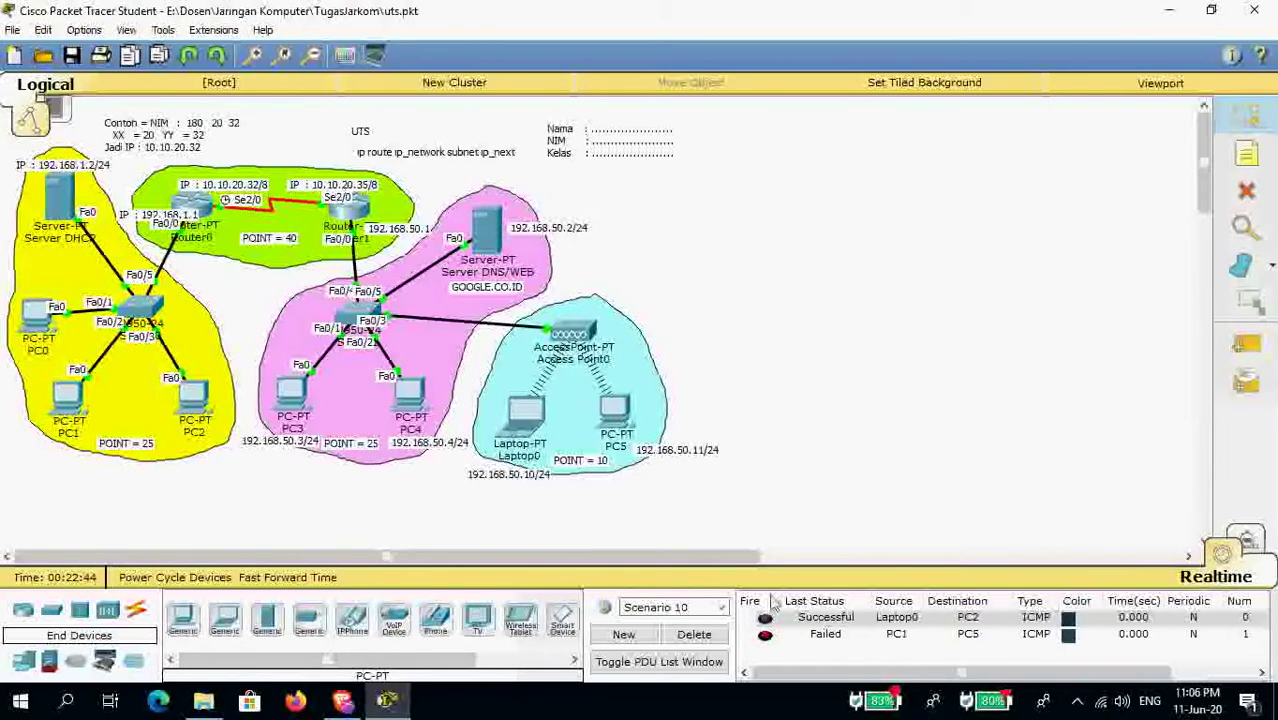
{"action": "left_click", "coordinate": [767, 637]}
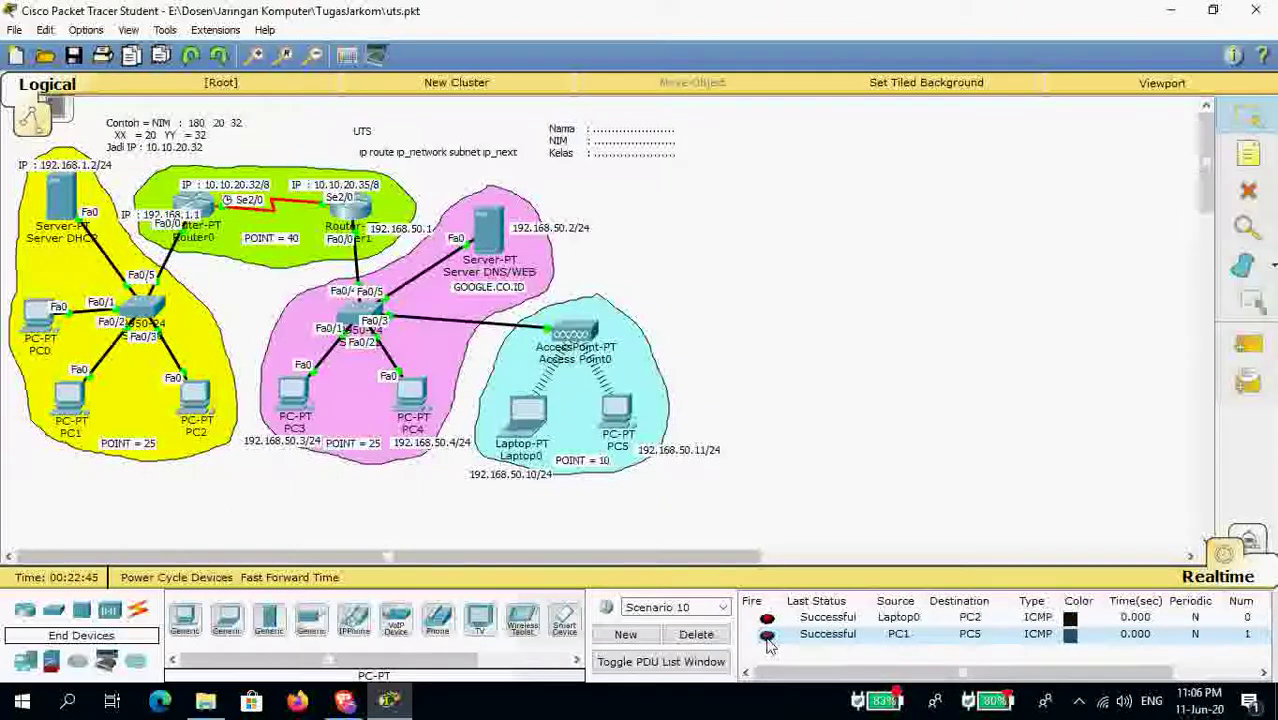
Add a simple PDU from PC0 to Laptop0 in the current scenario.
{"action": "left_click", "coordinate": [1246, 345]}
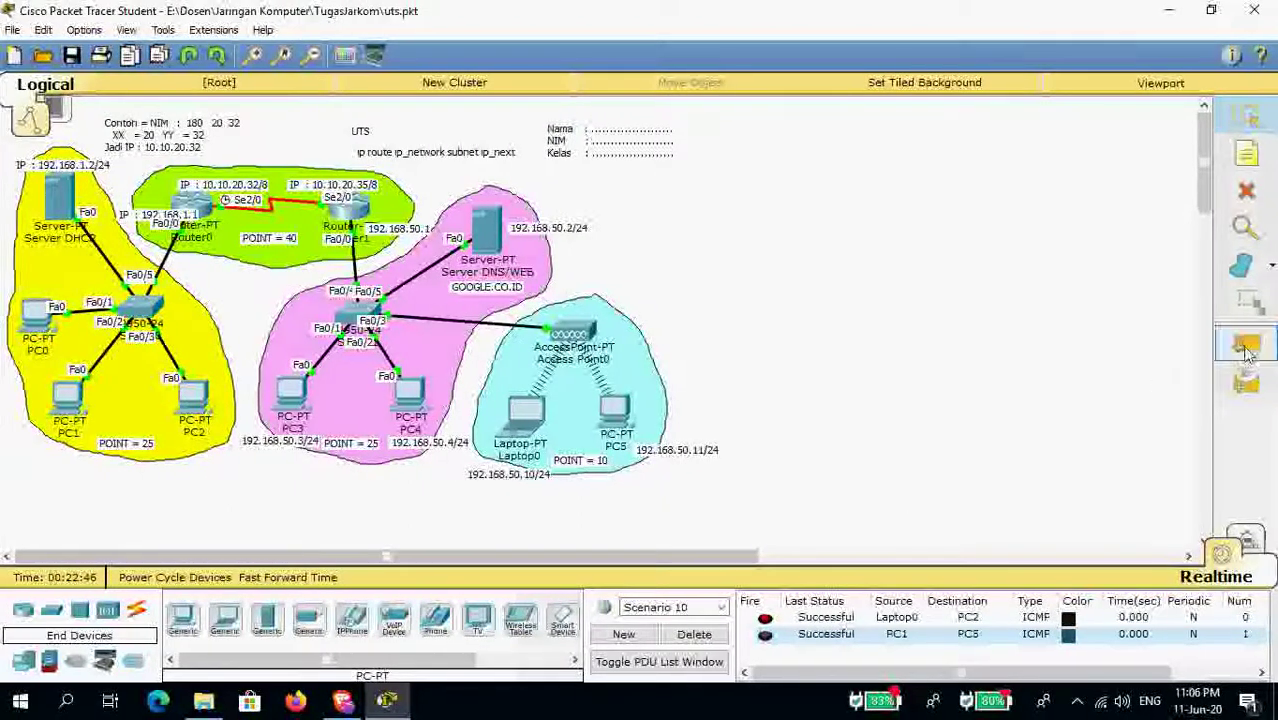
{"action": "left_click", "coordinate": [30, 308]}
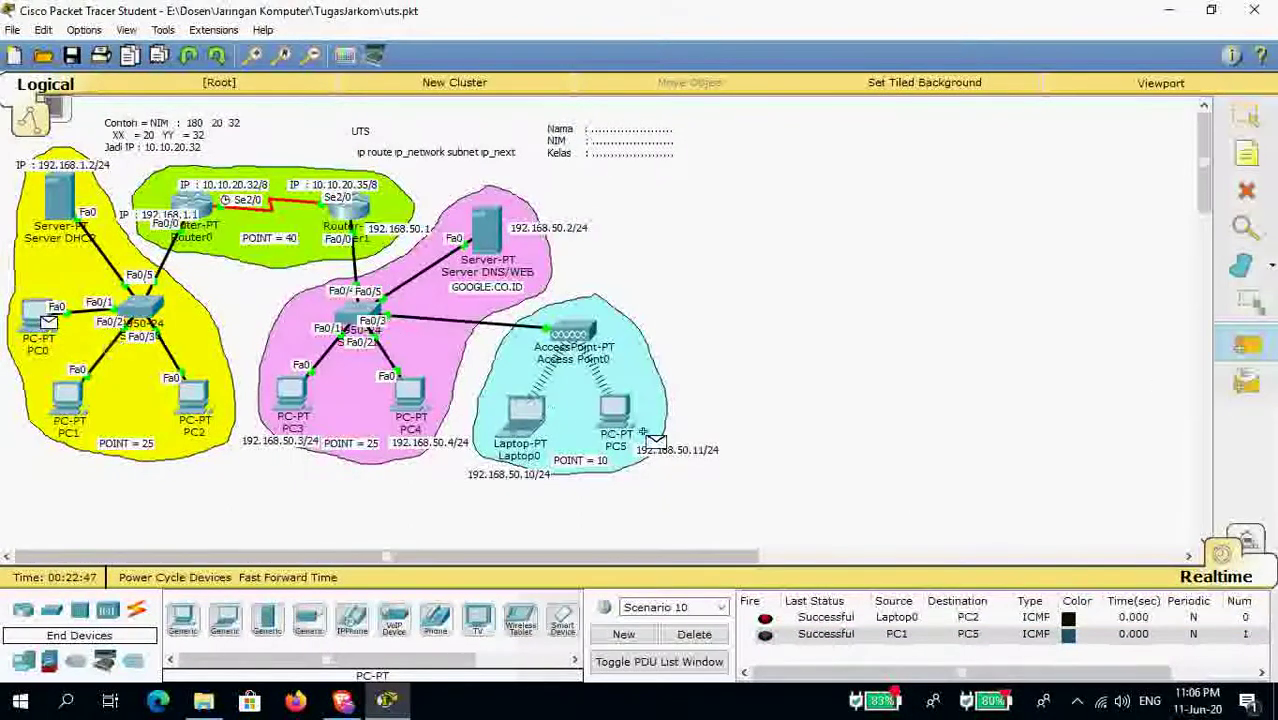
{"action": "left_click", "coordinate": [525, 410]}
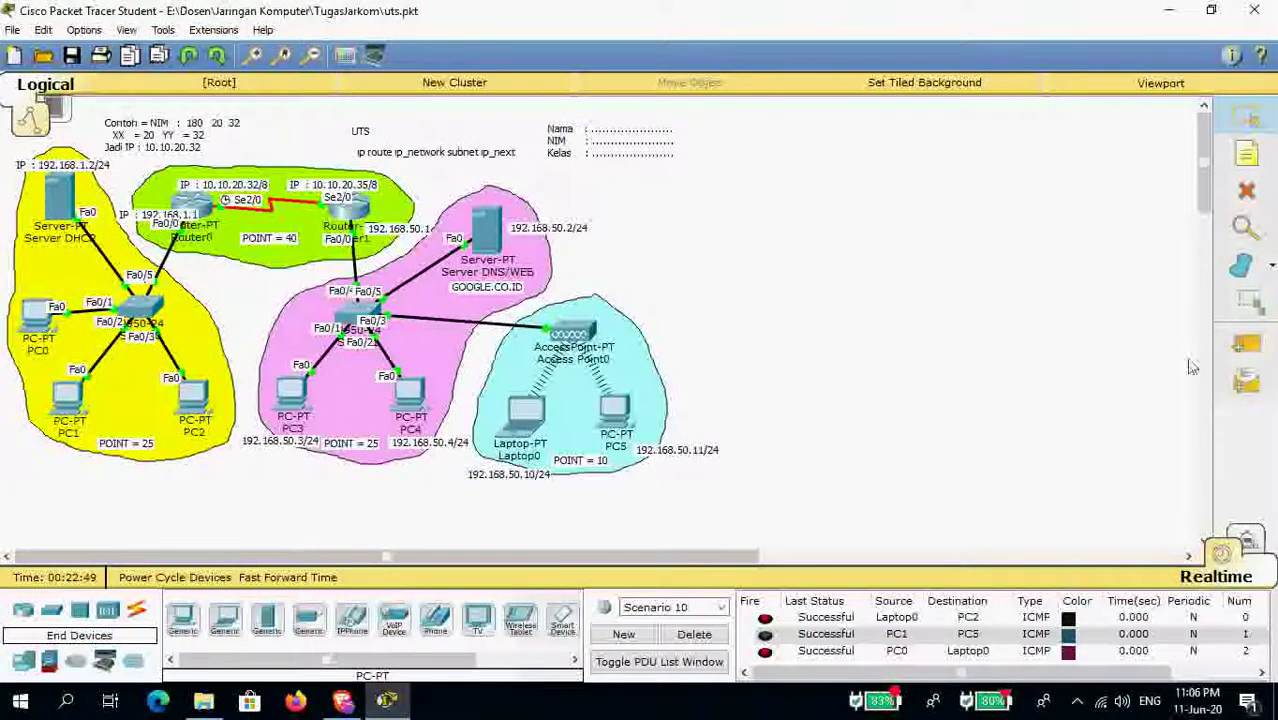
Create a new scenario, send a simple PDU from PC0 to PC4, and add another empty scenario.
{"action": "left_click", "coordinate": [623, 634]}
{"action": "left_click", "coordinate": [1246, 345]}
{"action": "left_click", "coordinate": [38, 313]}
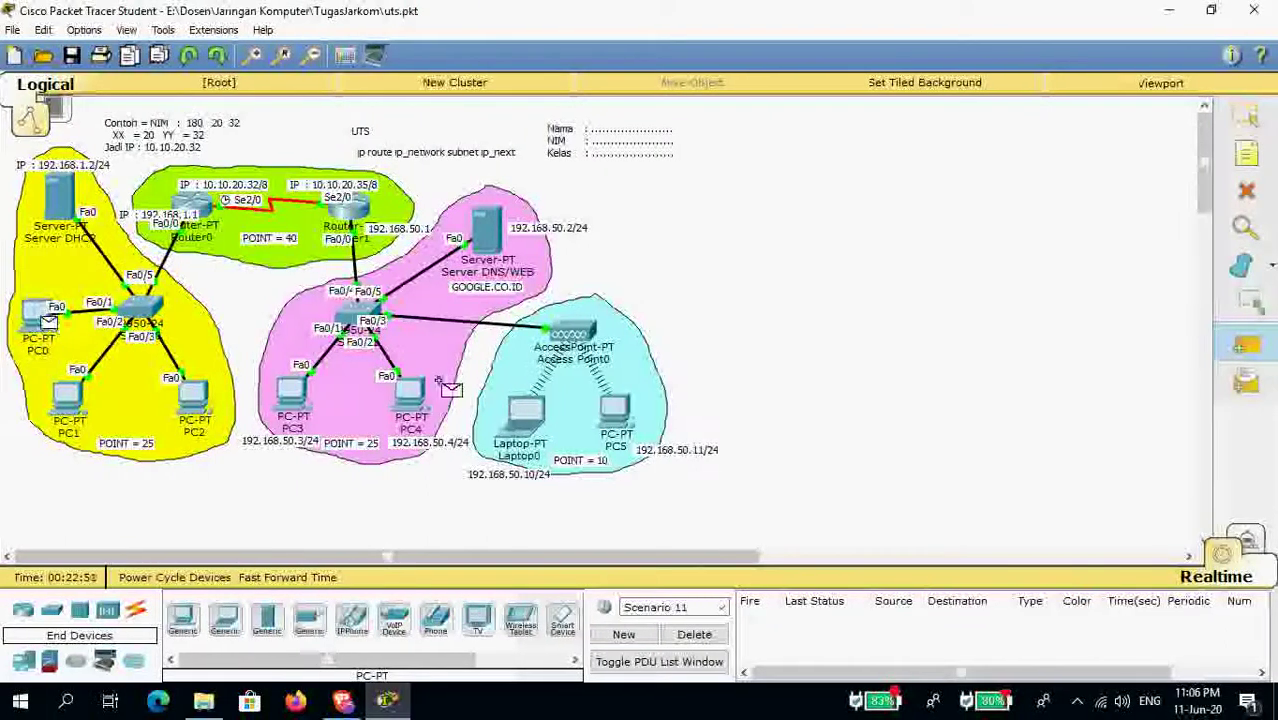
{"action": "left_click", "coordinate": [425, 395]}
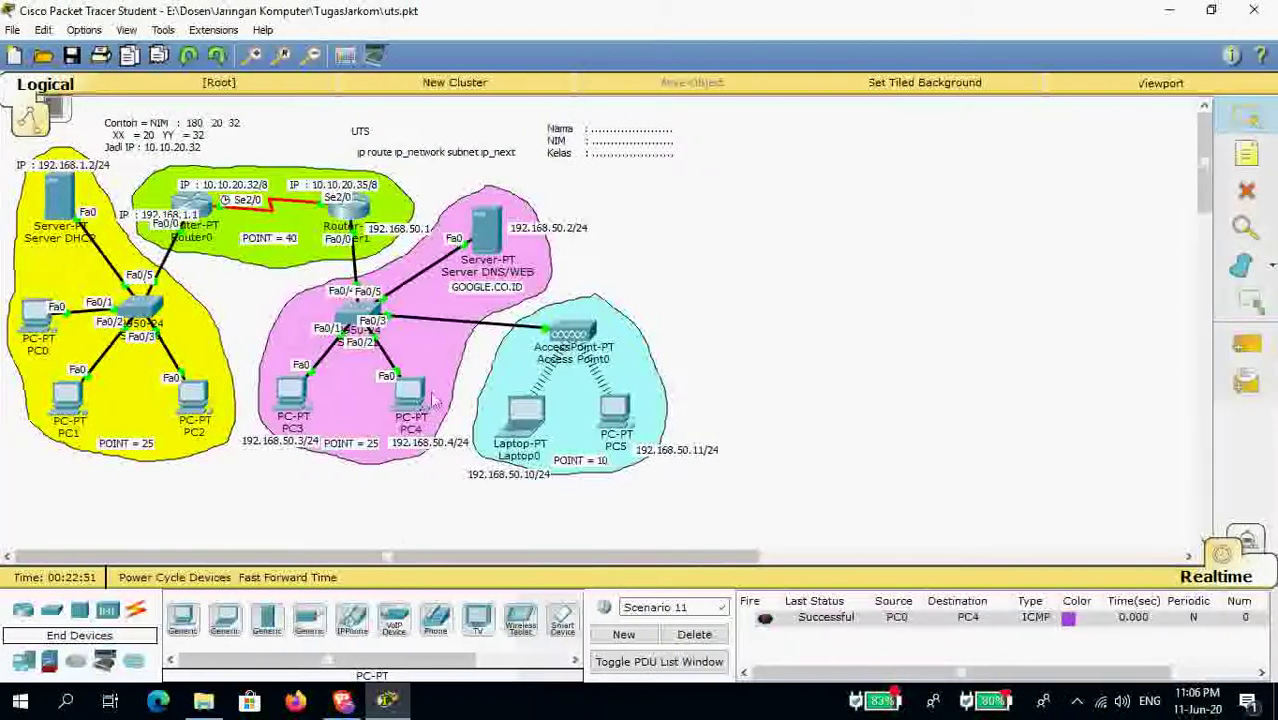
{"action": "left_click", "coordinate": [623, 634]}
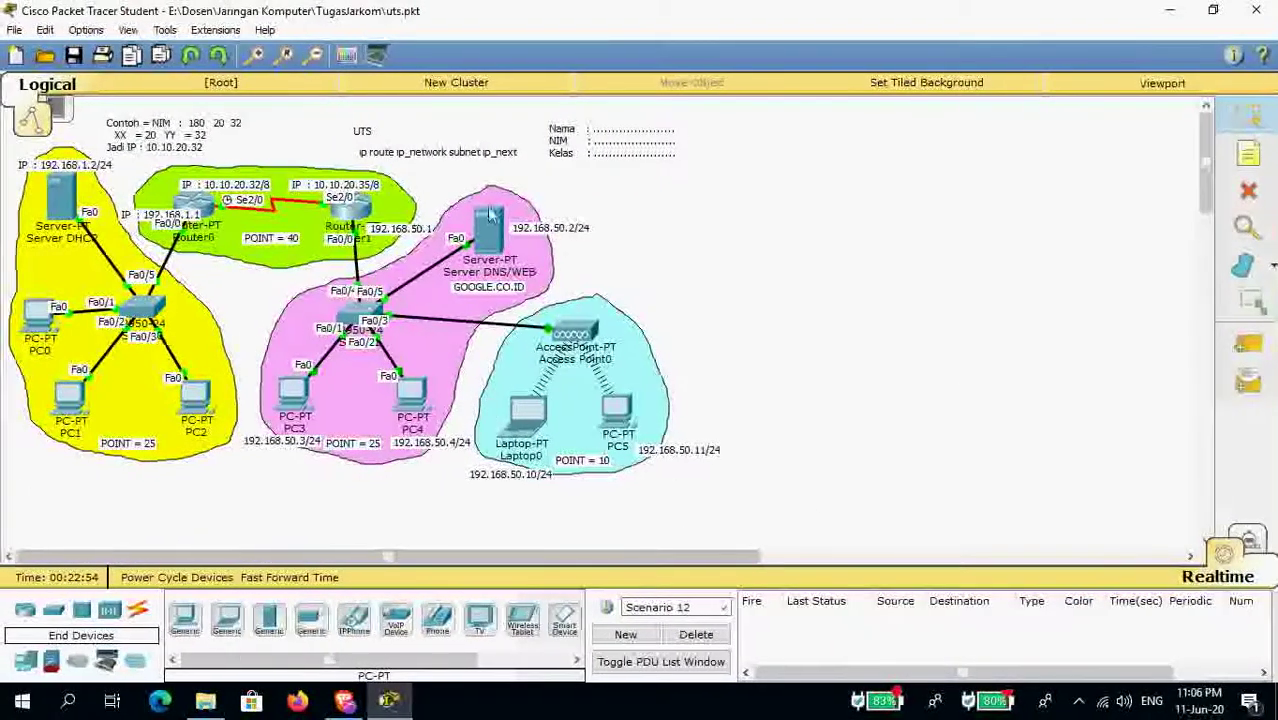
Load google.co.id in PC1's web browser, keeping its window clear of the yellow network, and close PC1's window.
{"action": "left_click", "coordinate": [76, 405]}
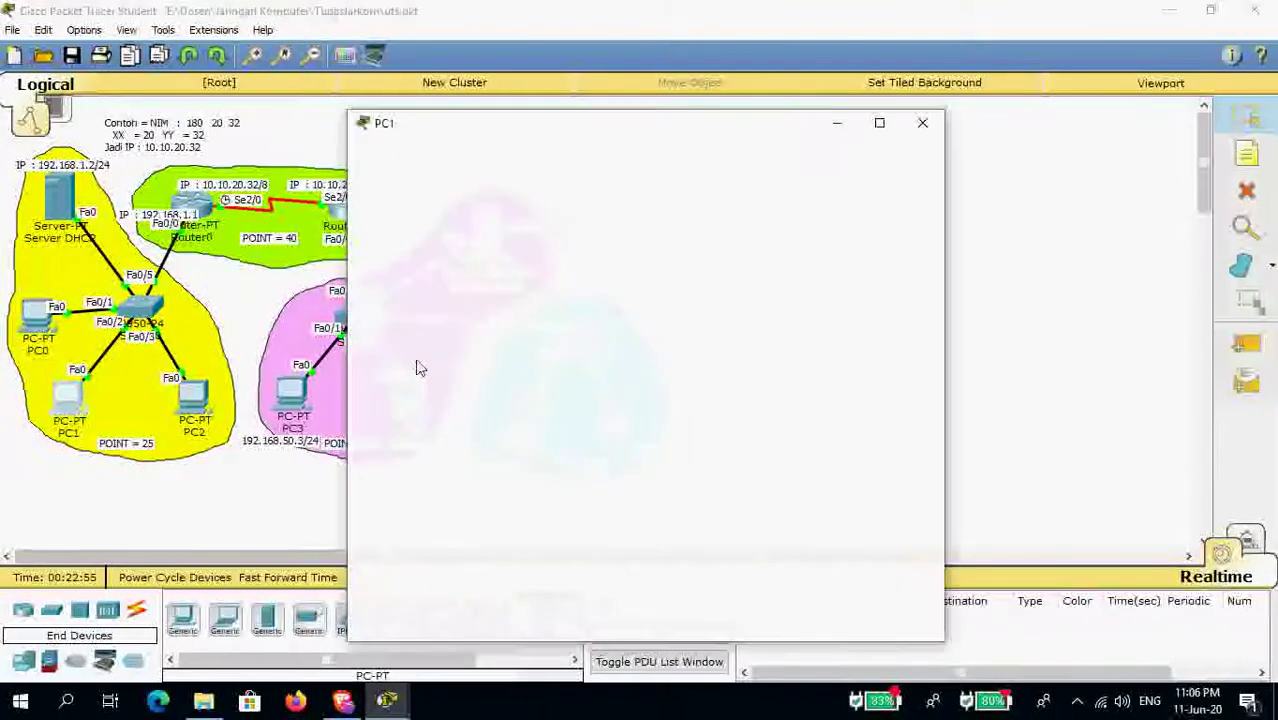
{"action": "left_click_drag", "start_coordinate": [732, 122], "coordinate": [940, 100]}
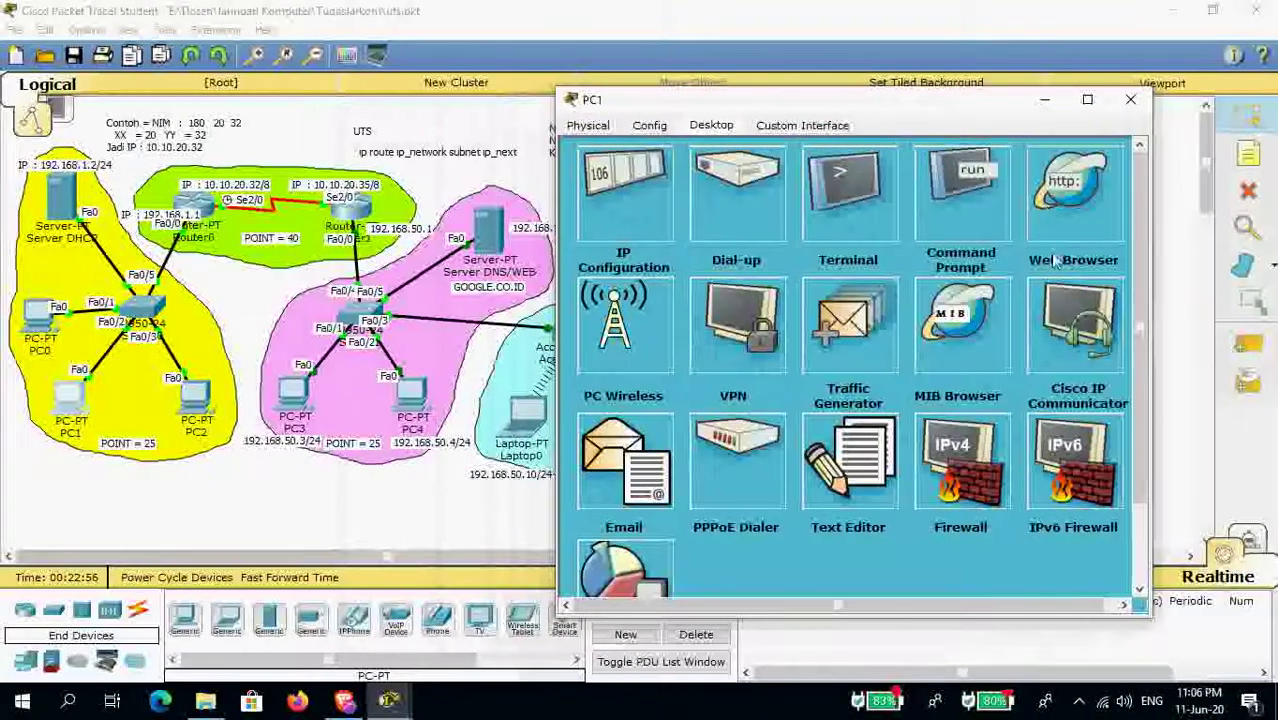
{"action": "left_click", "coordinate": [1062, 200]}
{"action": "left_click", "coordinate": [888, 204]}
{"action": "type", "text": "google.co.id"}
{"action": "key", "text": "Return"}
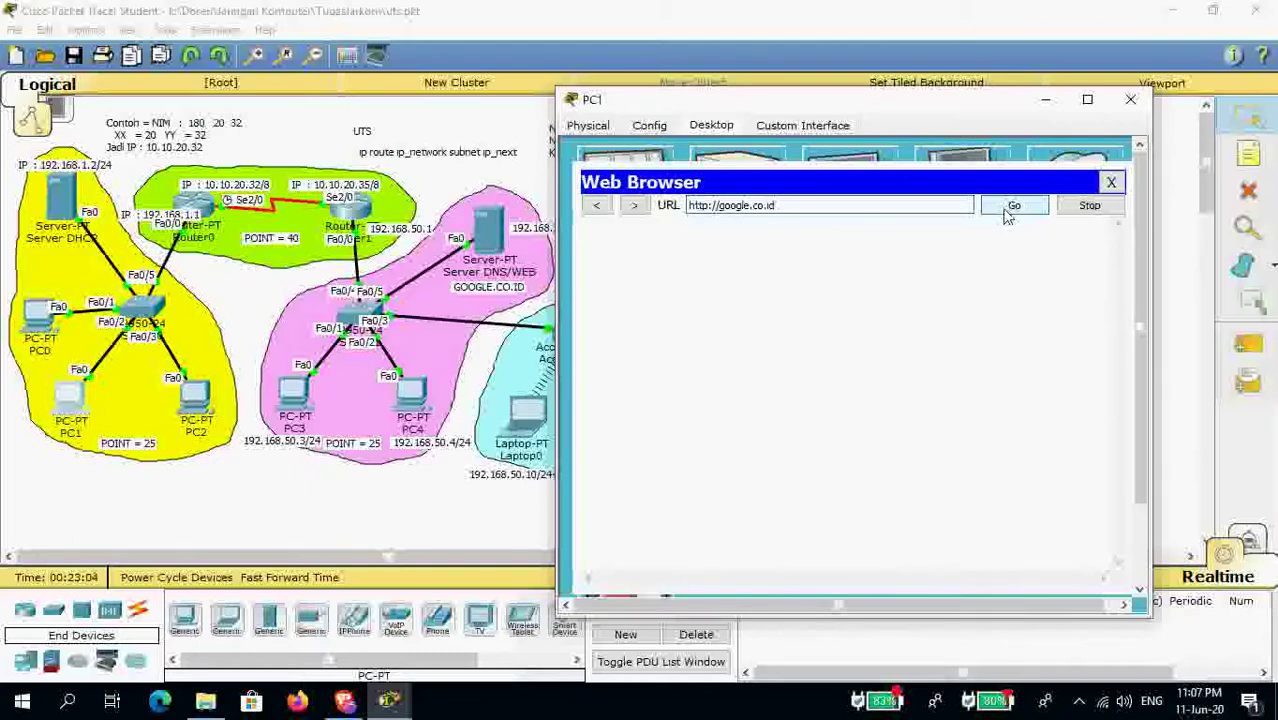
{"action": "left_click", "coordinate": [1008, 212]}
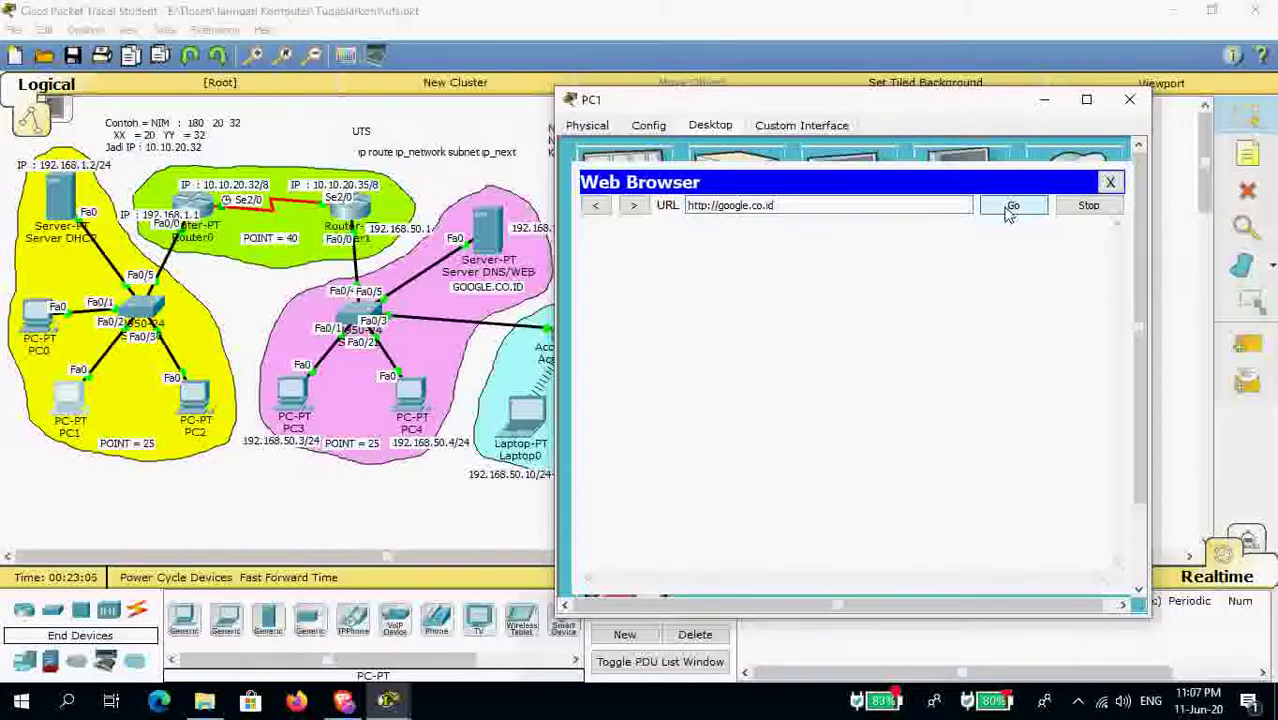
{"action": "left_click", "coordinate": [1111, 182]}
{"action": "left_click", "coordinate": [1131, 99]}
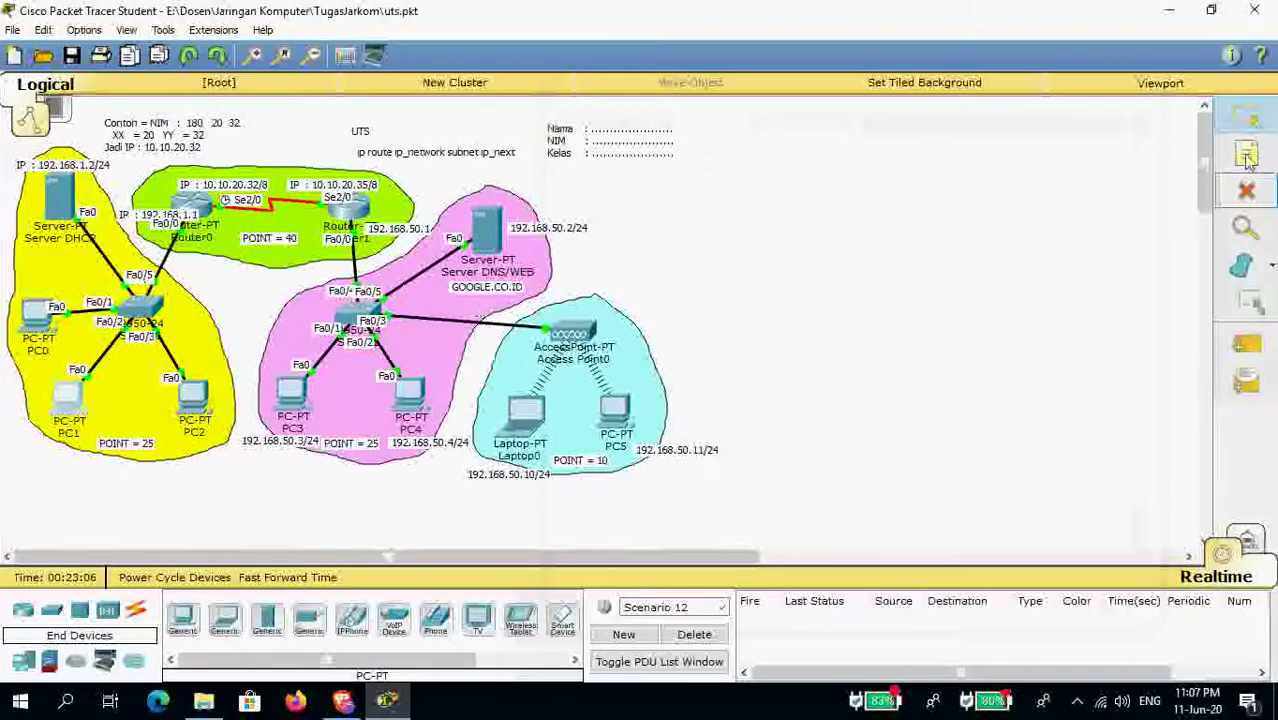
Send a simple PDU from PC1 to the DNS/WEB server.
{"action": "left_click", "coordinate": [1248, 345]}
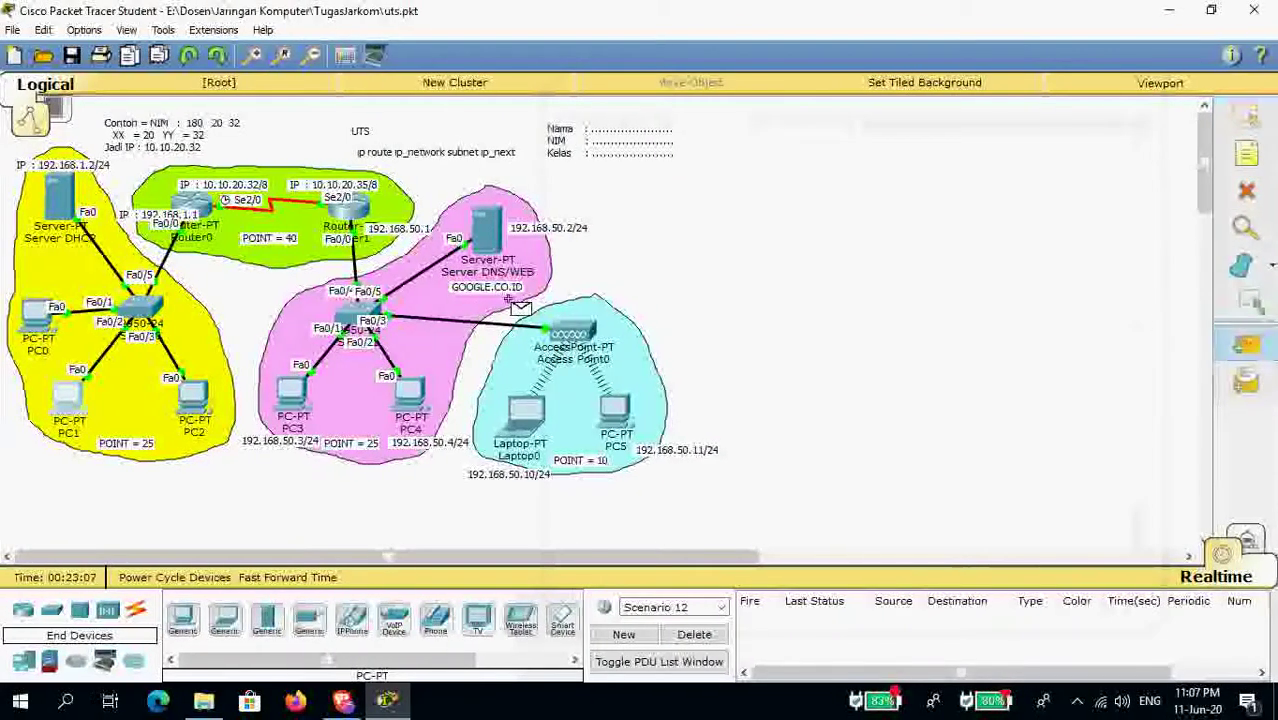
{"action": "left_click", "coordinate": [72, 400]}
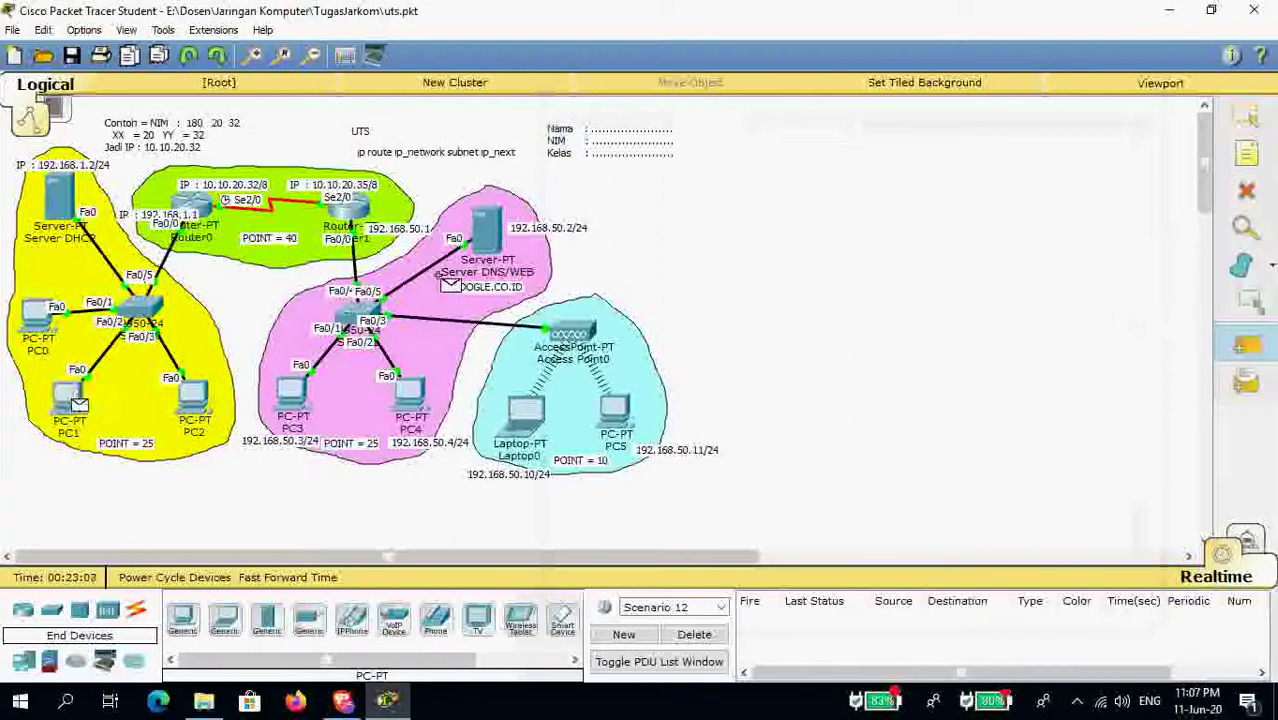
{"action": "left_click", "coordinate": [486, 235]}
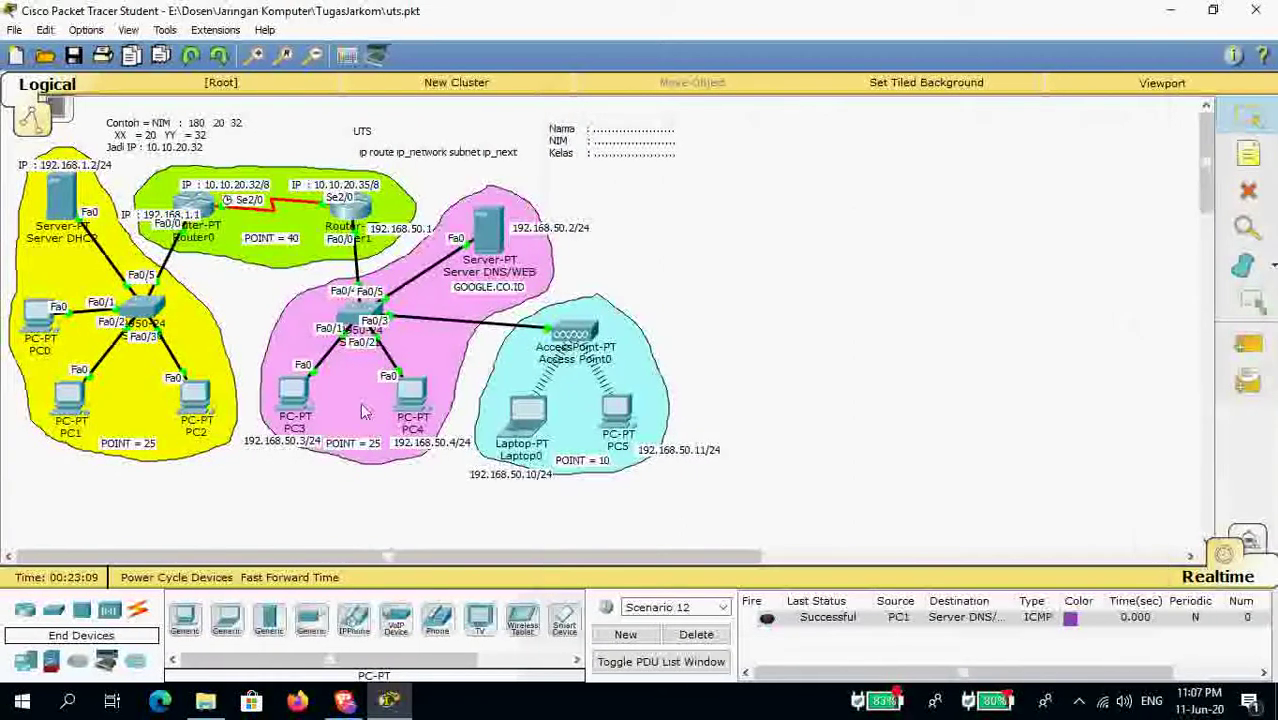
Load google.co.id in PC2's web browser, move the window clear of the topology's yellow area, and close the browser.
{"action": "left_click", "coordinate": [198, 400]}
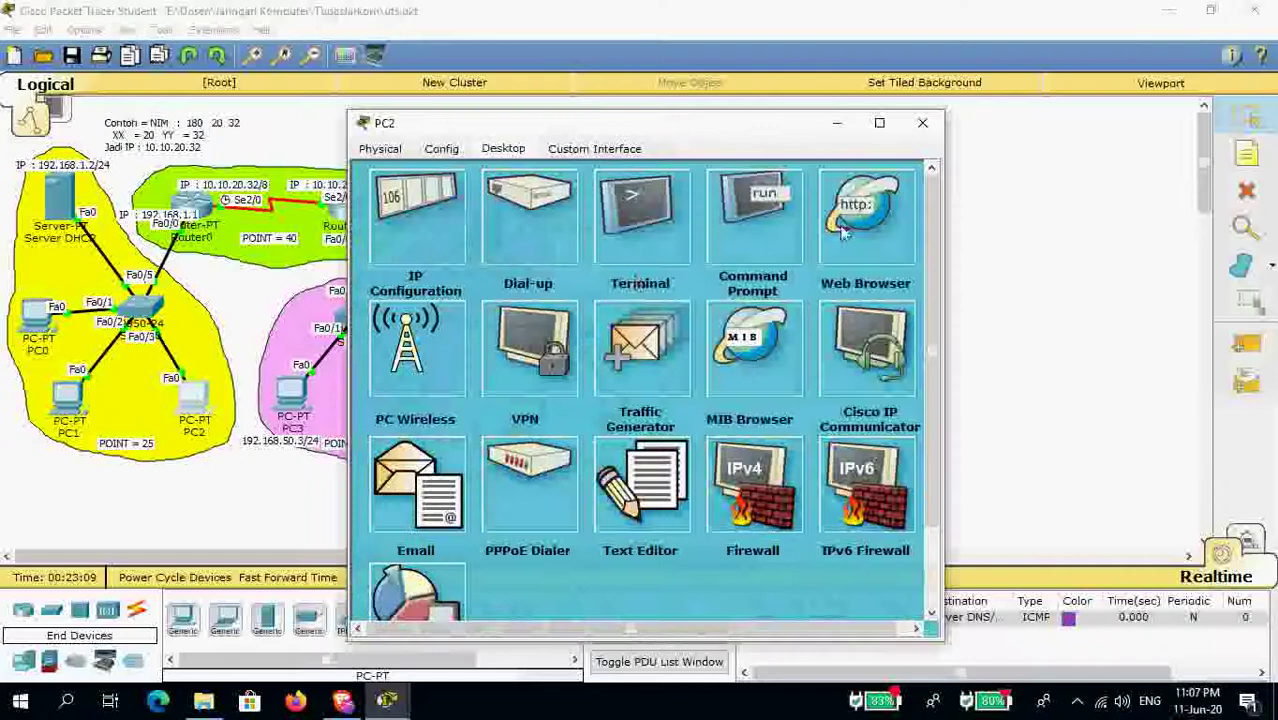
{"action": "left_click", "coordinate": [845, 222]}
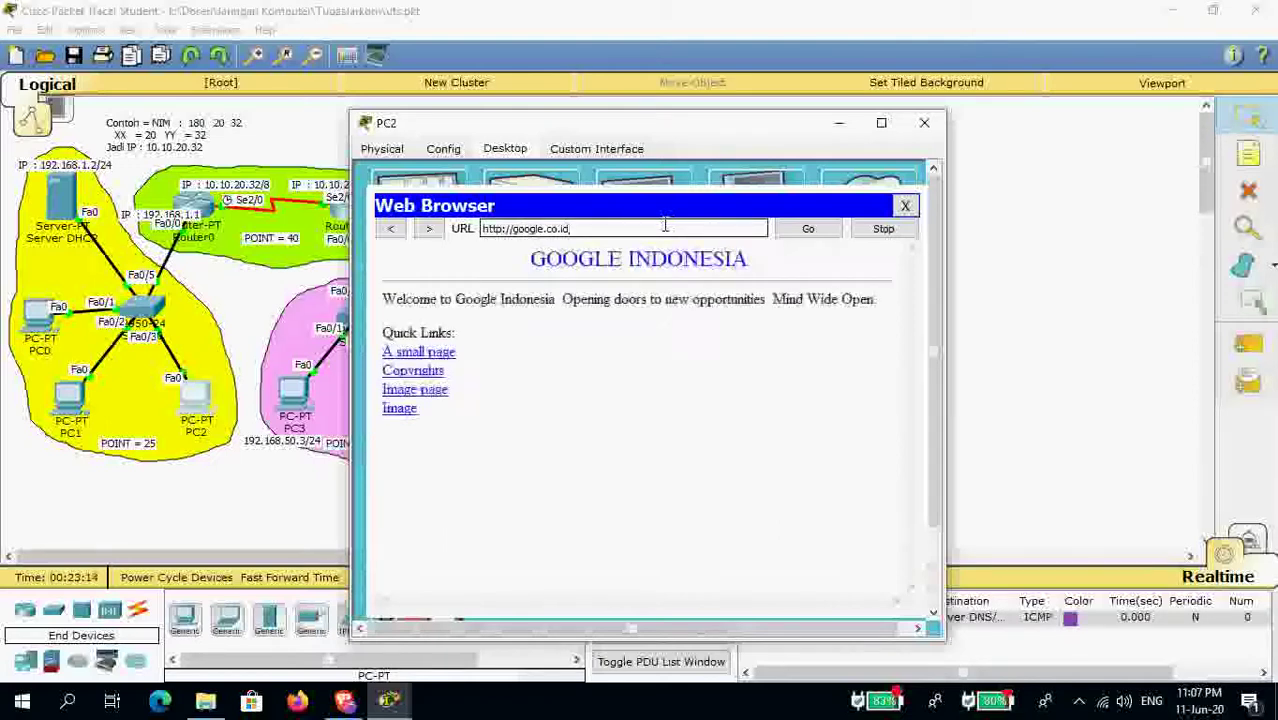
{"action": "left_click_drag", "start_coordinate": [659, 124], "coordinate": [891, 110]}
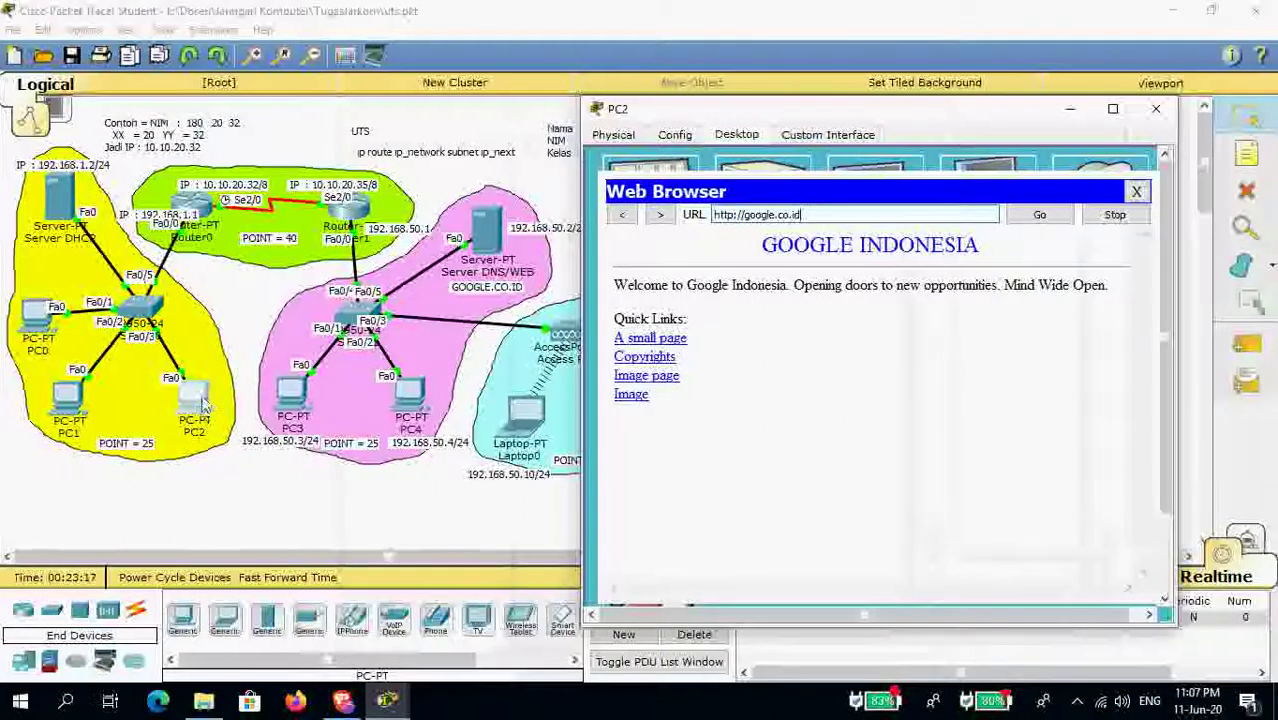
{"action": "left_click", "coordinate": [1136, 191]}
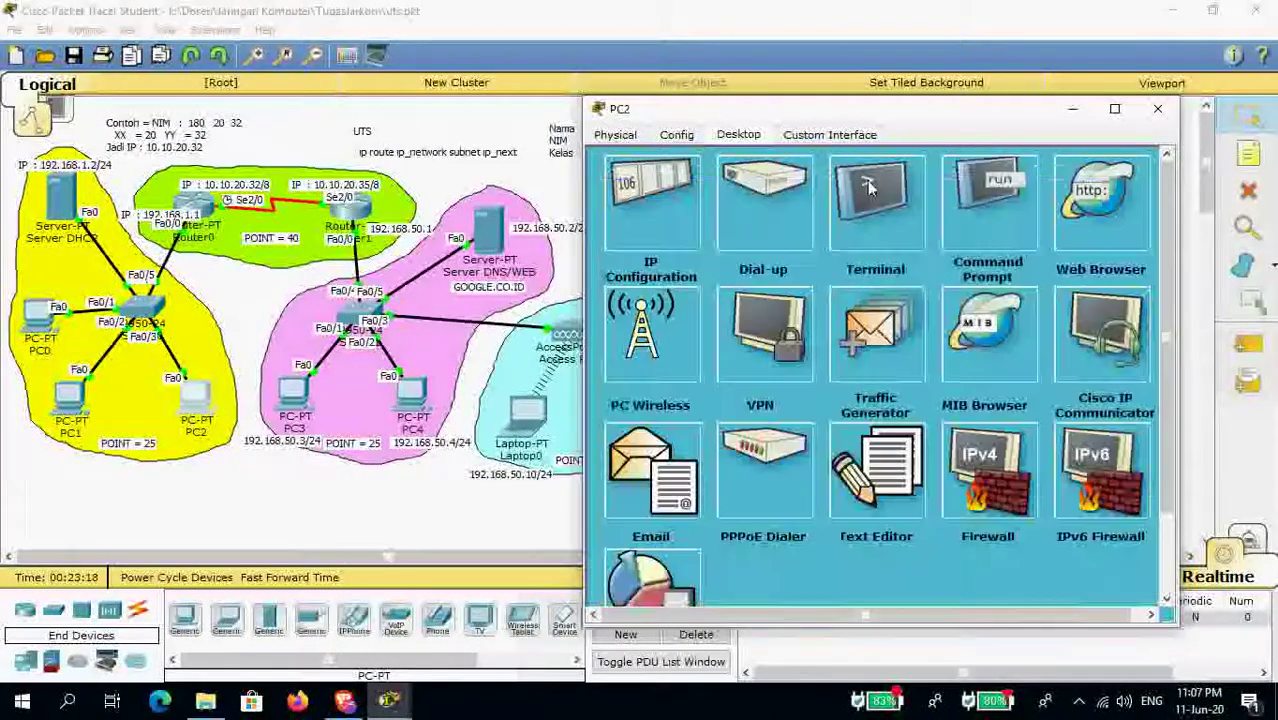
Examine PC2's IP configuration, close its window and start a new empty test scenario.
{"action": "left_click", "coordinate": [650, 205]}
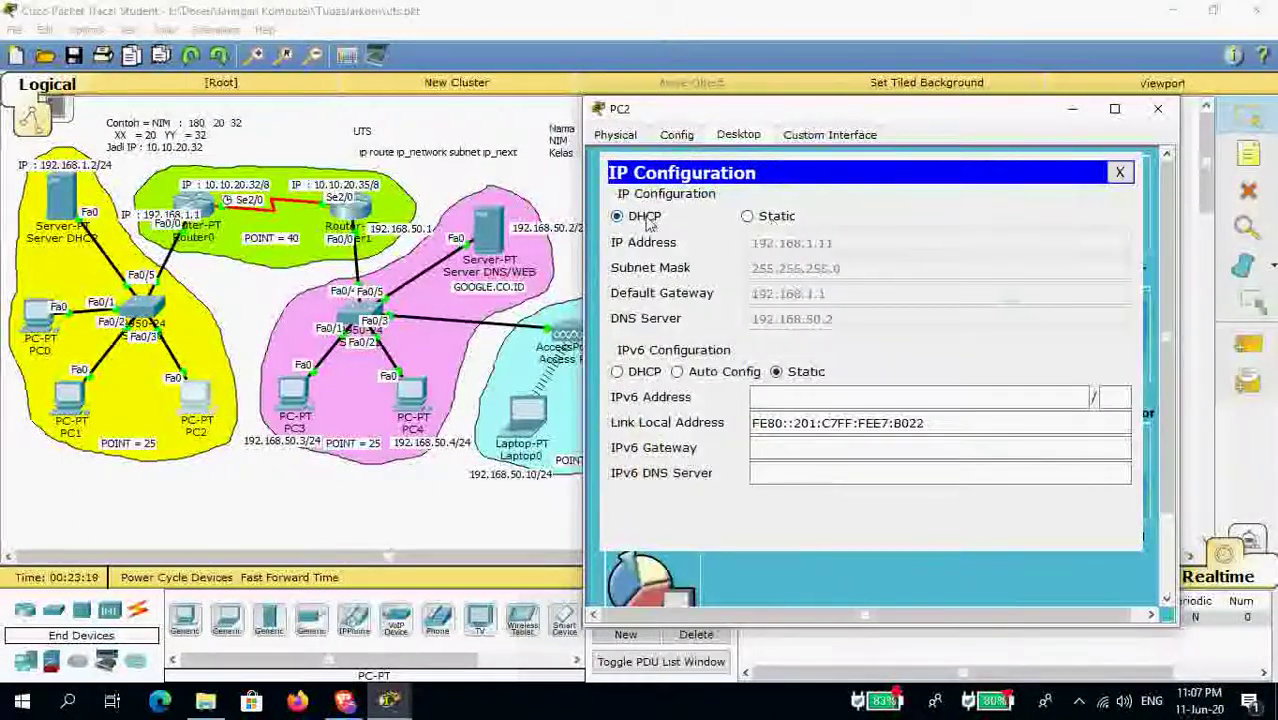
{"action": "left_click", "coordinate": [1119, 176]}
{"action": "left_click", "coordinate": [1157, 108]}
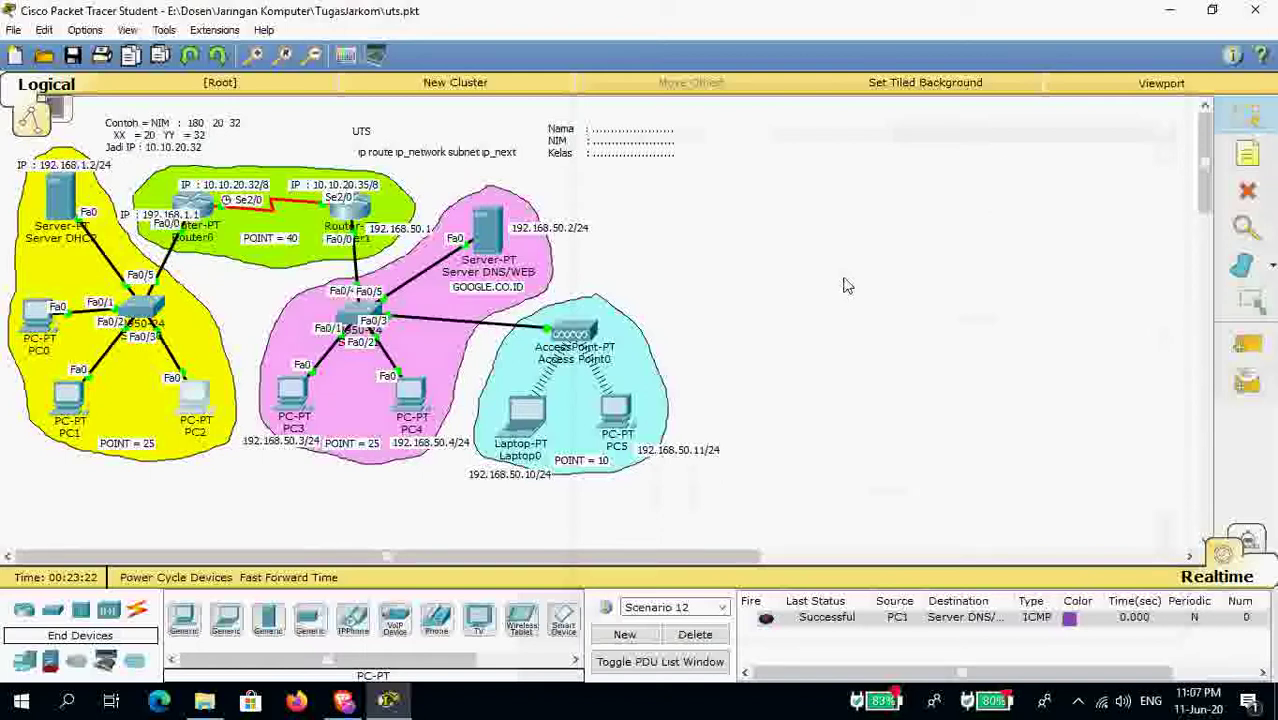
{"action": "left_click", "coordinate": [640, 639]}
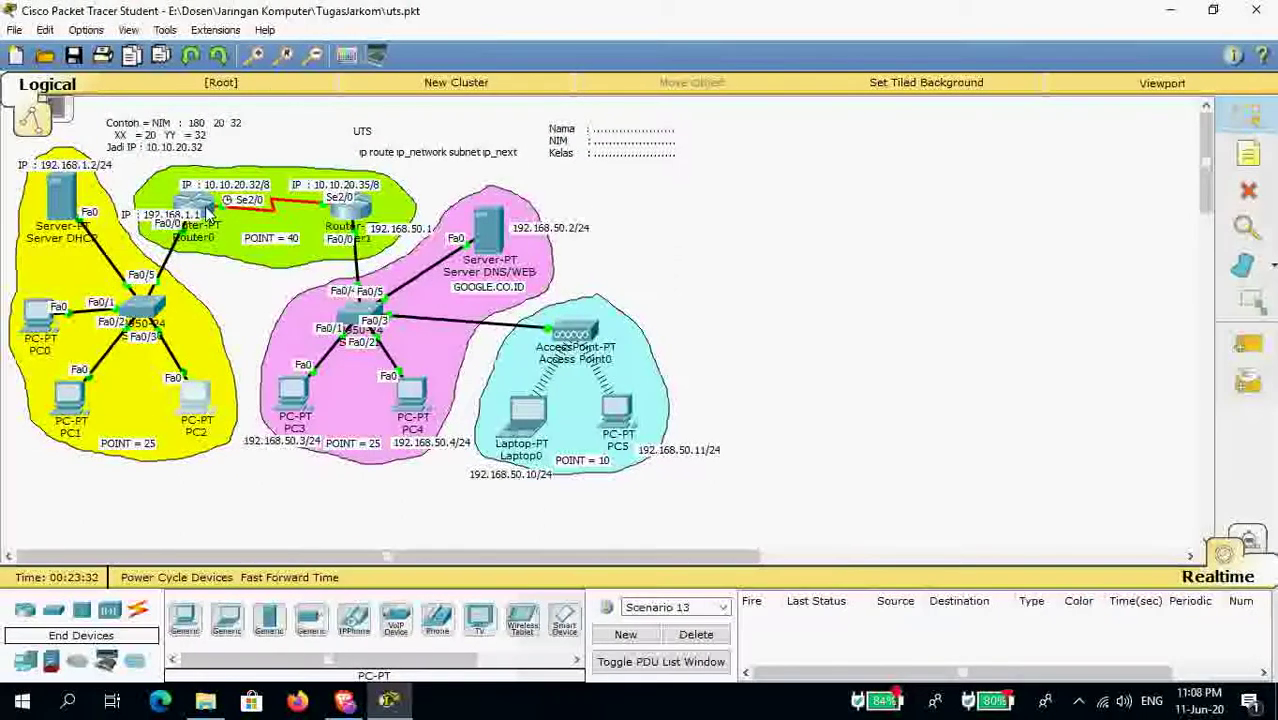
Examine the interface summaries of Router0 and Router1 in the topology and show the Windows desktop.
{"action": "mouse_move", "coordinate": [204, 206]}
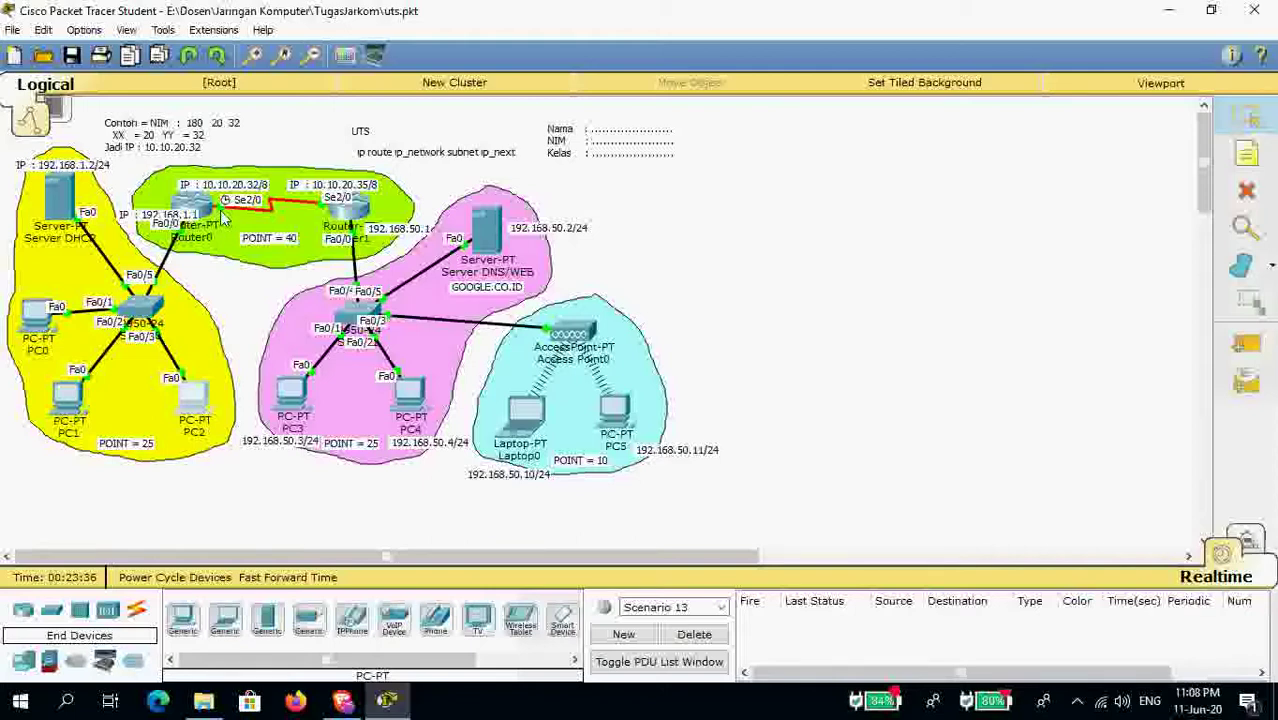
{"action": "mouse_move", "coordinate": [211, 220]}
{"action": "mouse_move", "coordinate": [204, 210]}
{"action": "mouse_move", "coordinate": [205, 207]}
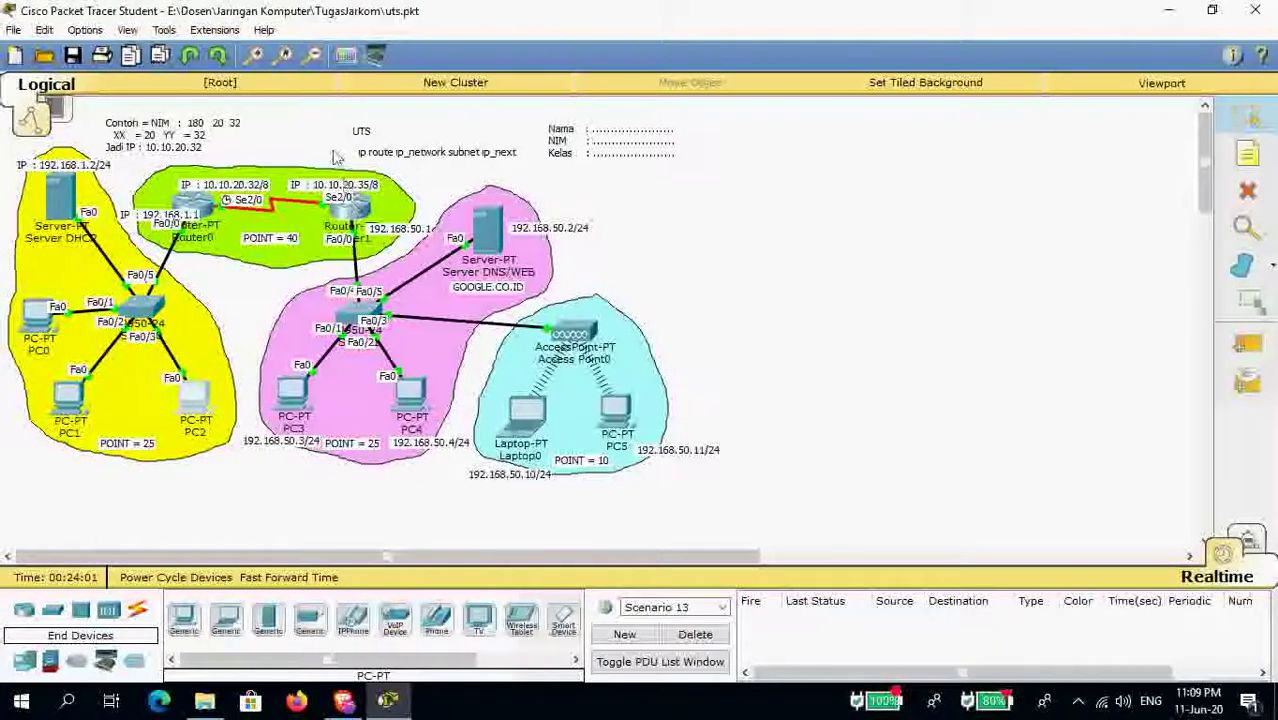
{"action": "mouse_move", "coordinate": [345, 212]}
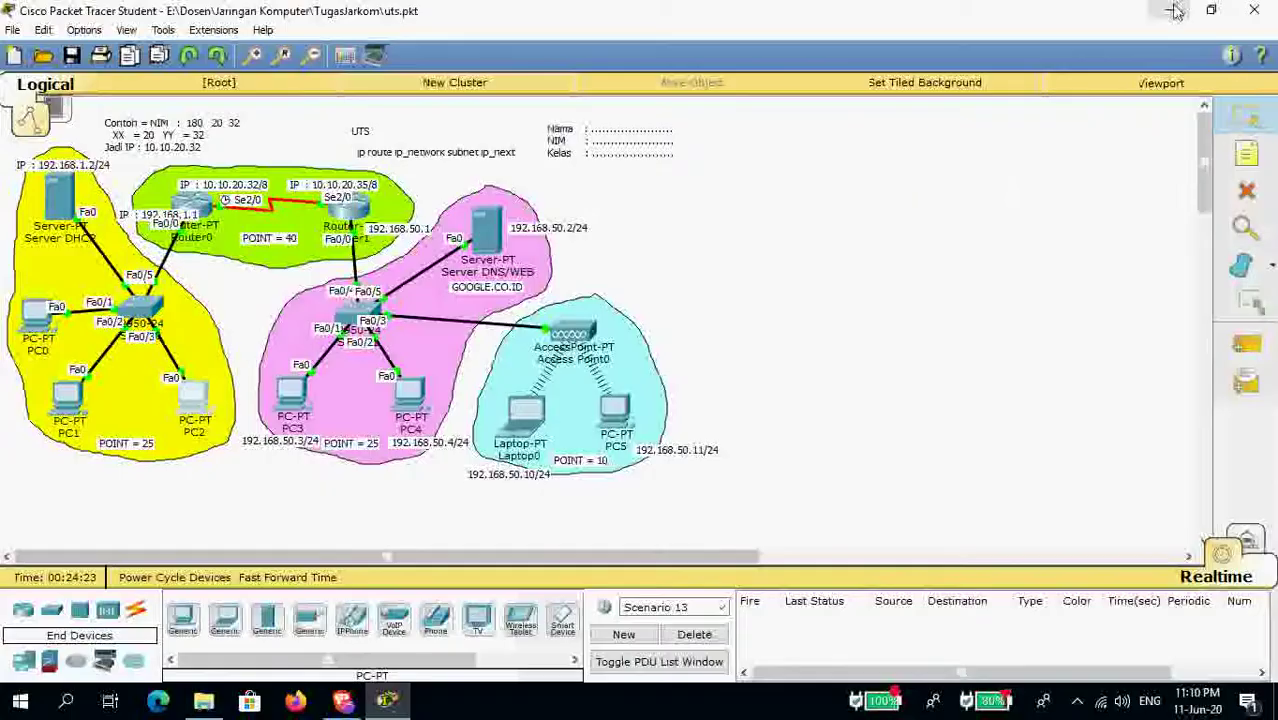
{"action": "key", "text": "super+d"}
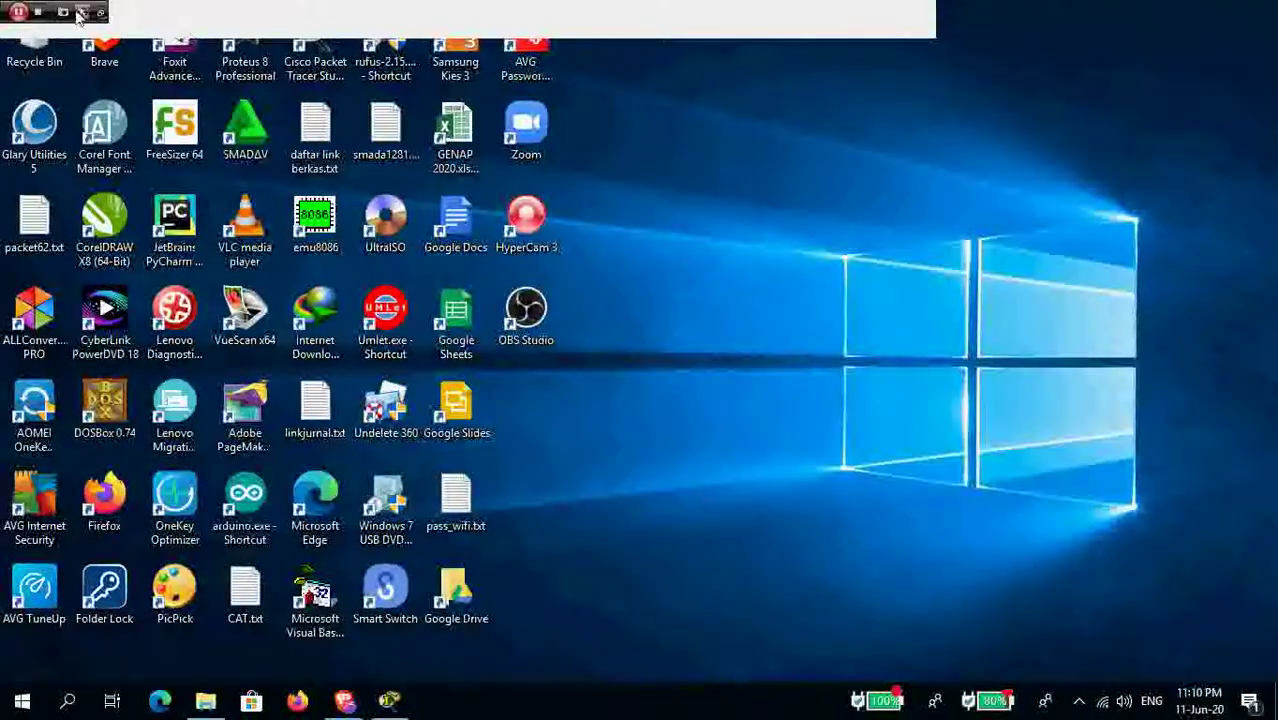